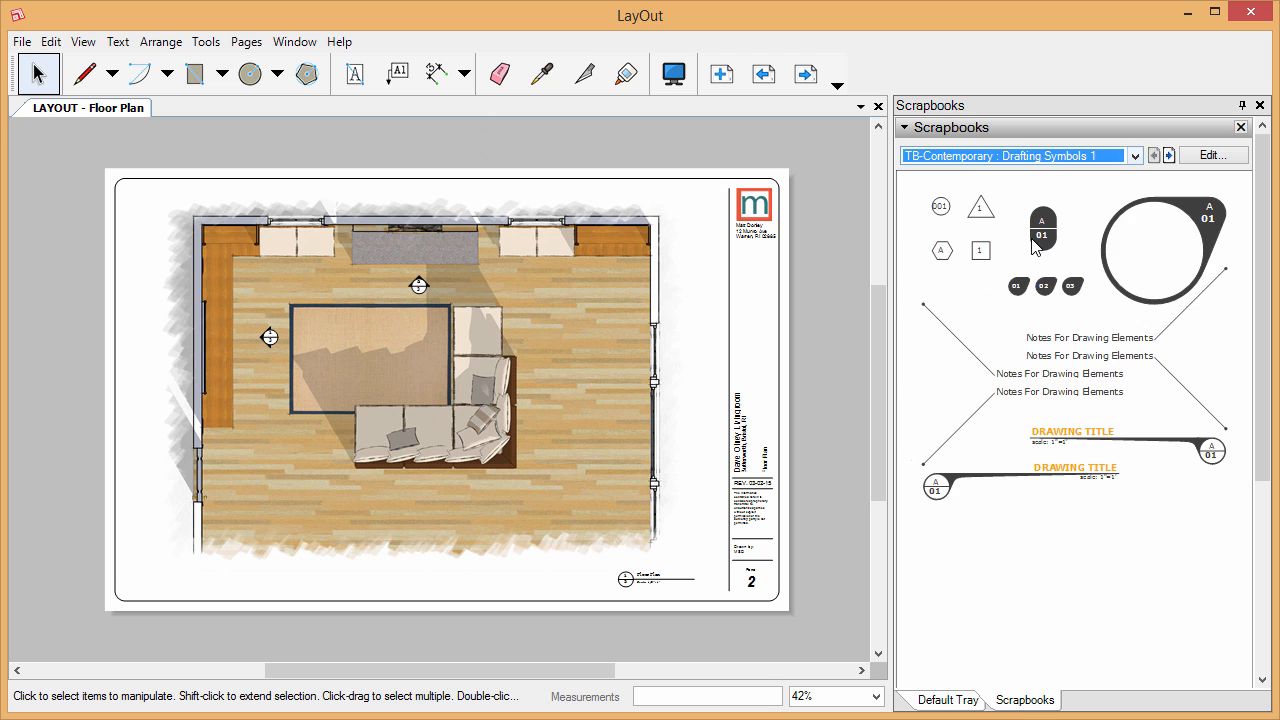
- Place the circled Drawing Description title symbol from the TB-Simple Serif : Drafting Symbols 1 scrapbook just above the Floor Plan title
click(1135, 156)
click(1015, 342)
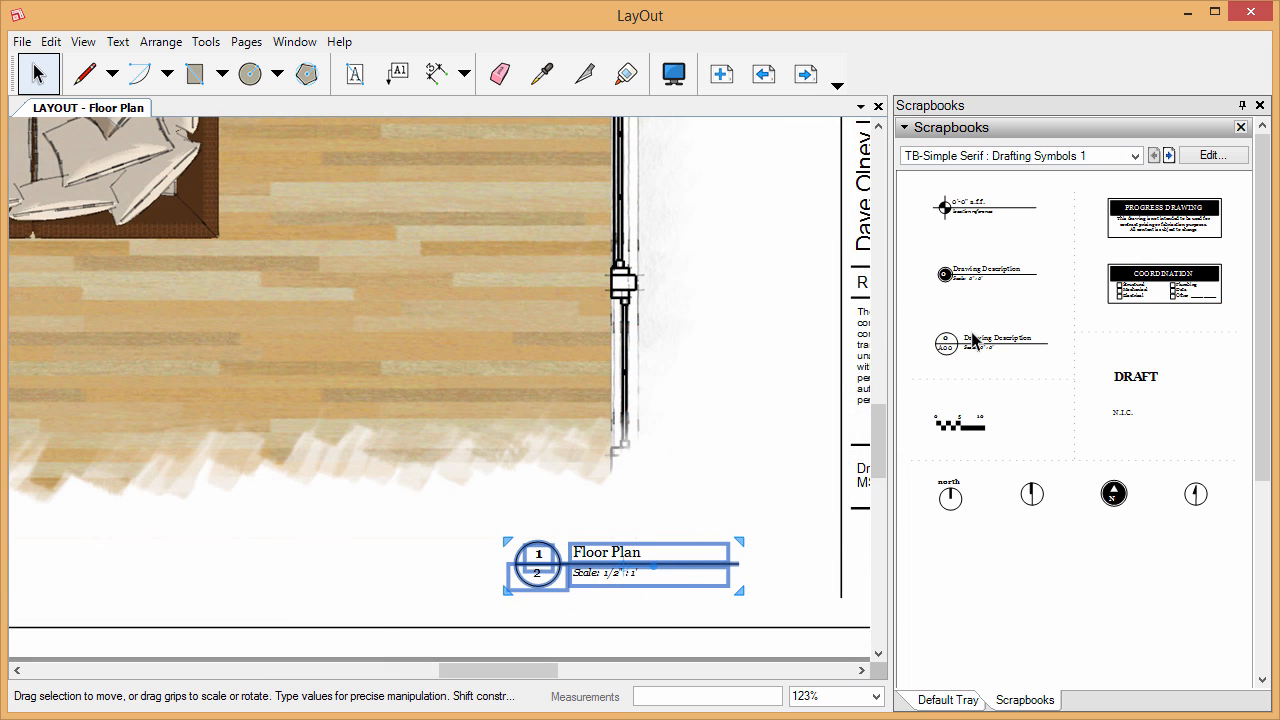
drag(969, 340, 673, 507)
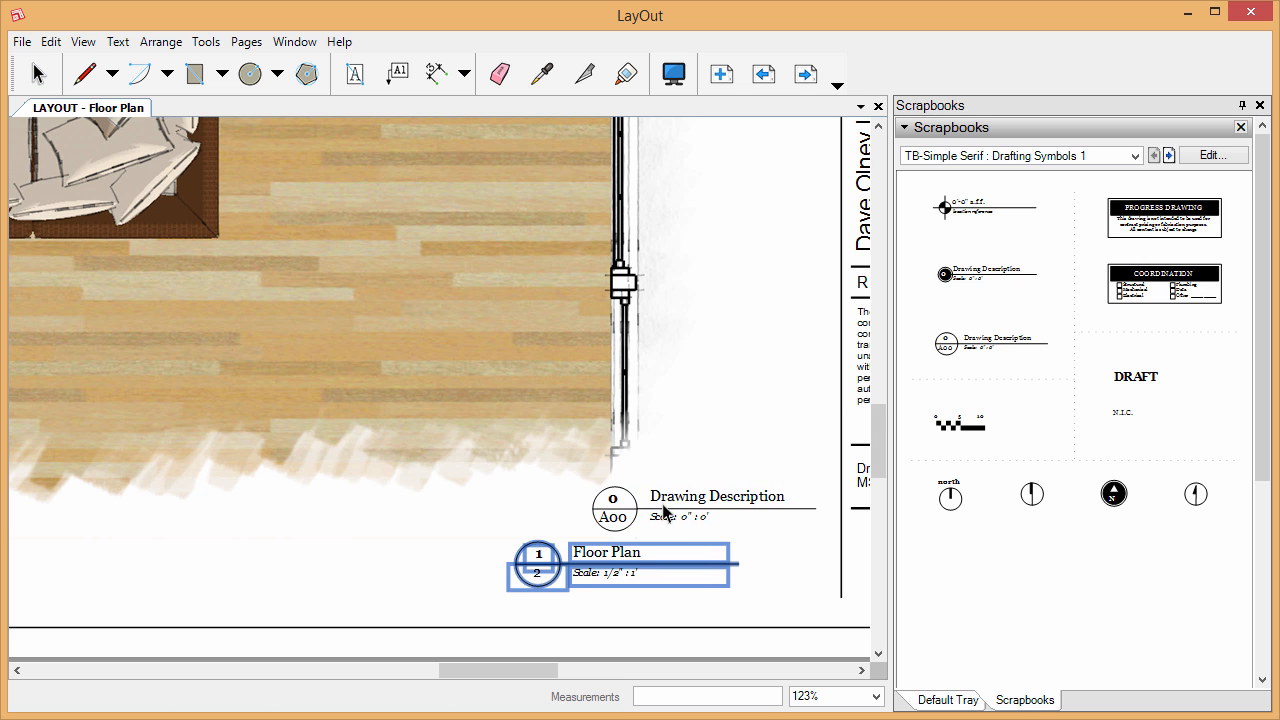
scroll(685, 567, down, 4)
scroll(685, 567, down, 2)
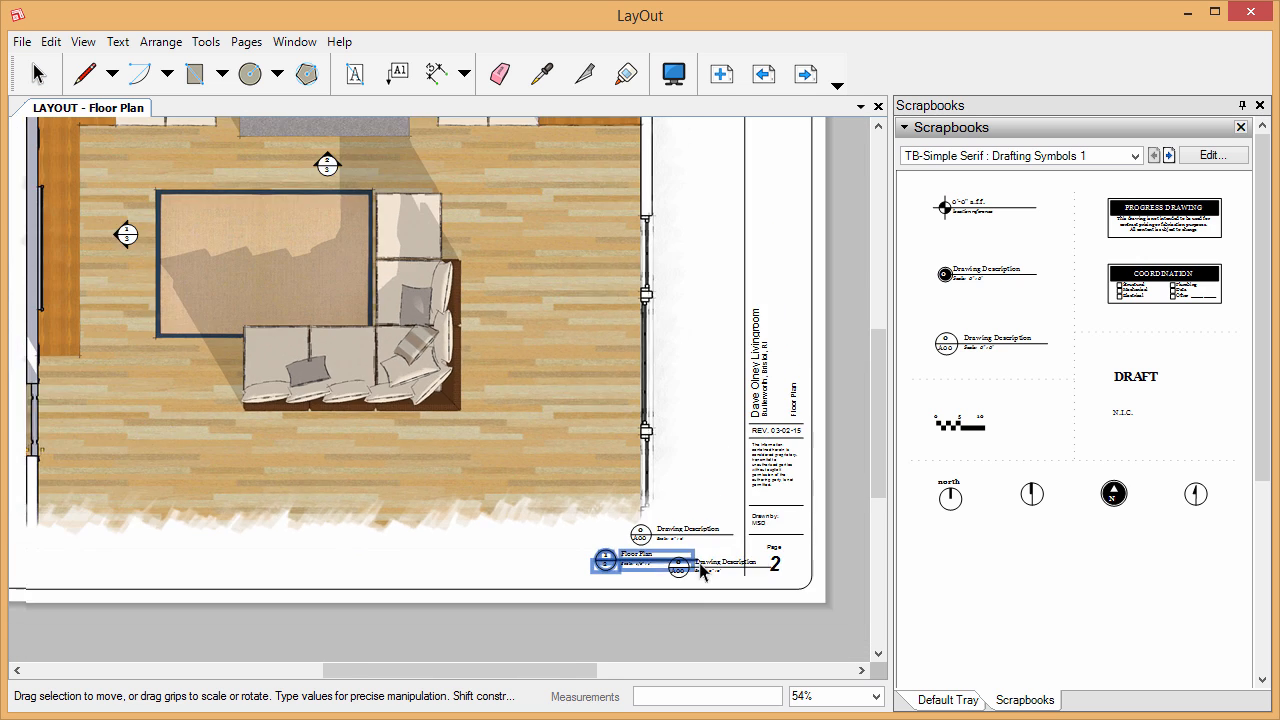
click(699, 563)
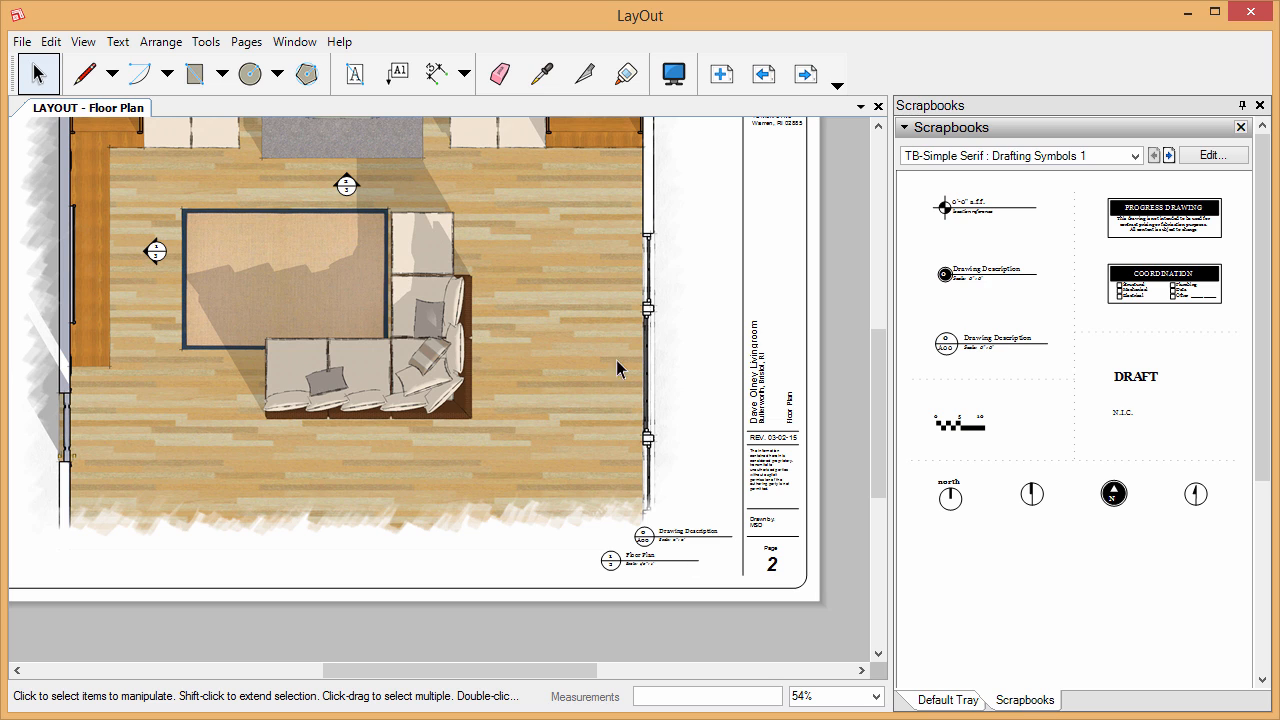
- Examine which panels are assigned to the Default Tray and to the Scrapbooks tray
click(295, 45)
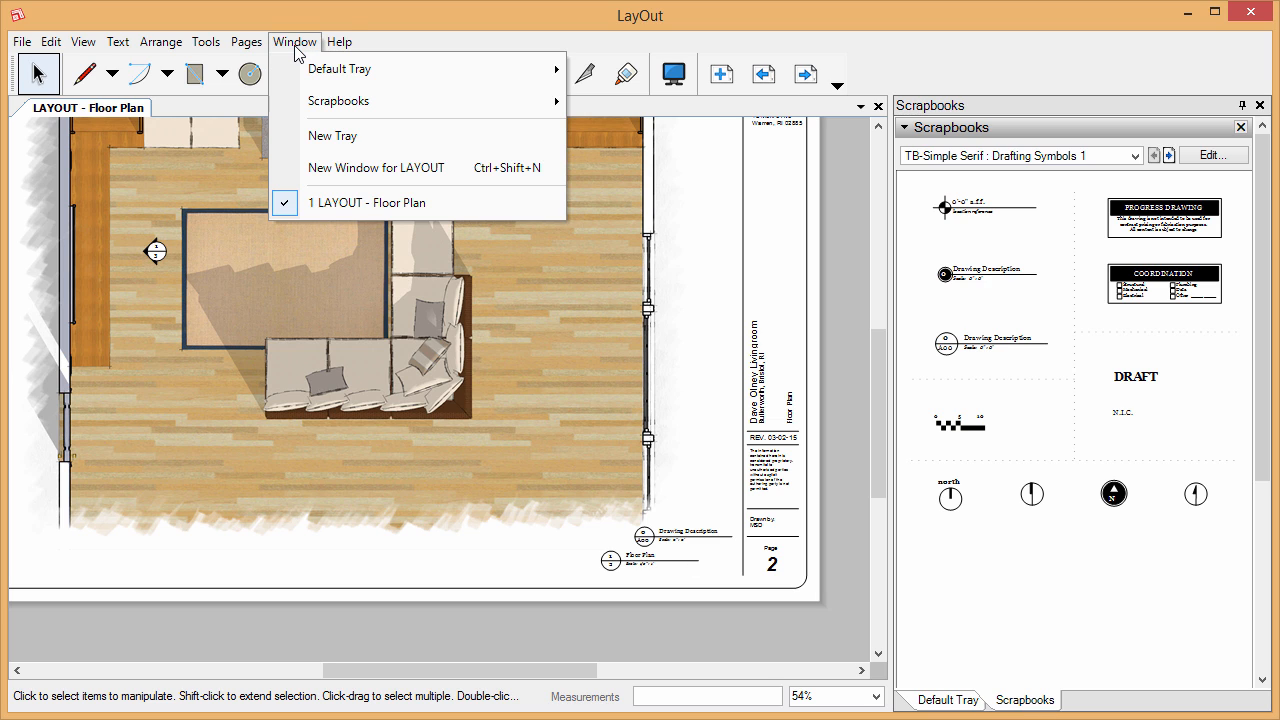
mouse_move(328, 70)
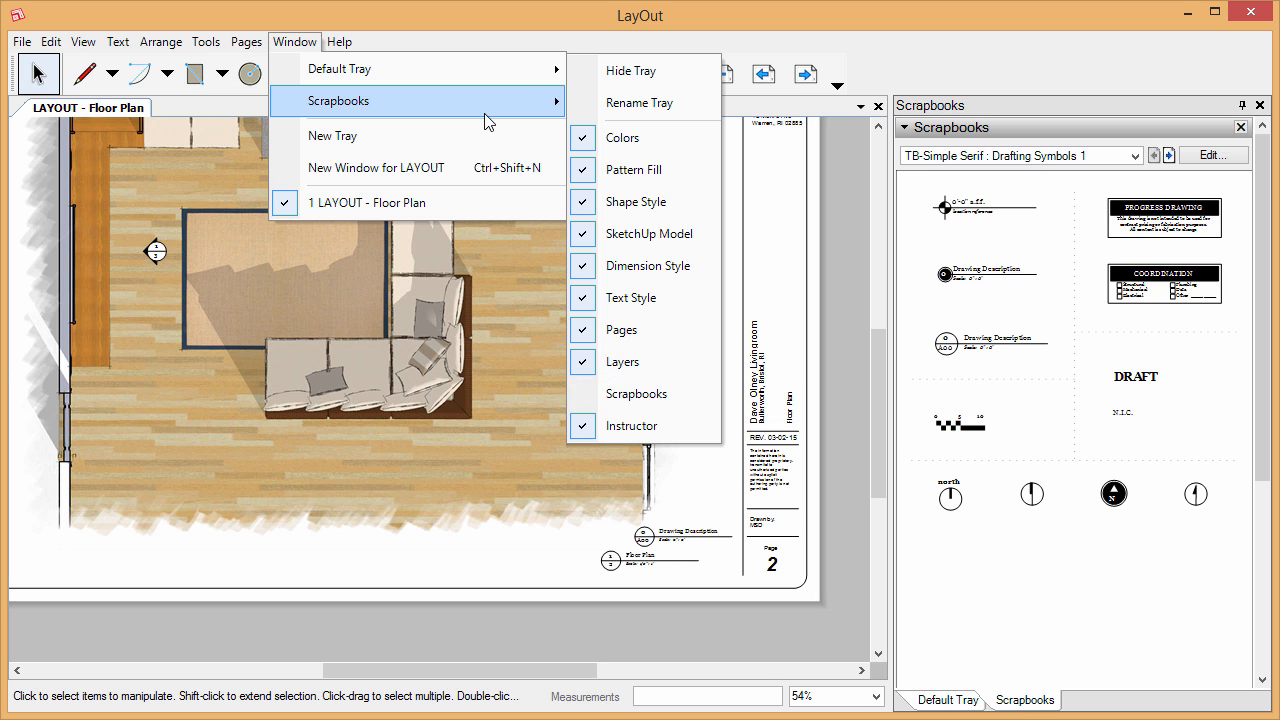
mouse_move(485, 105)
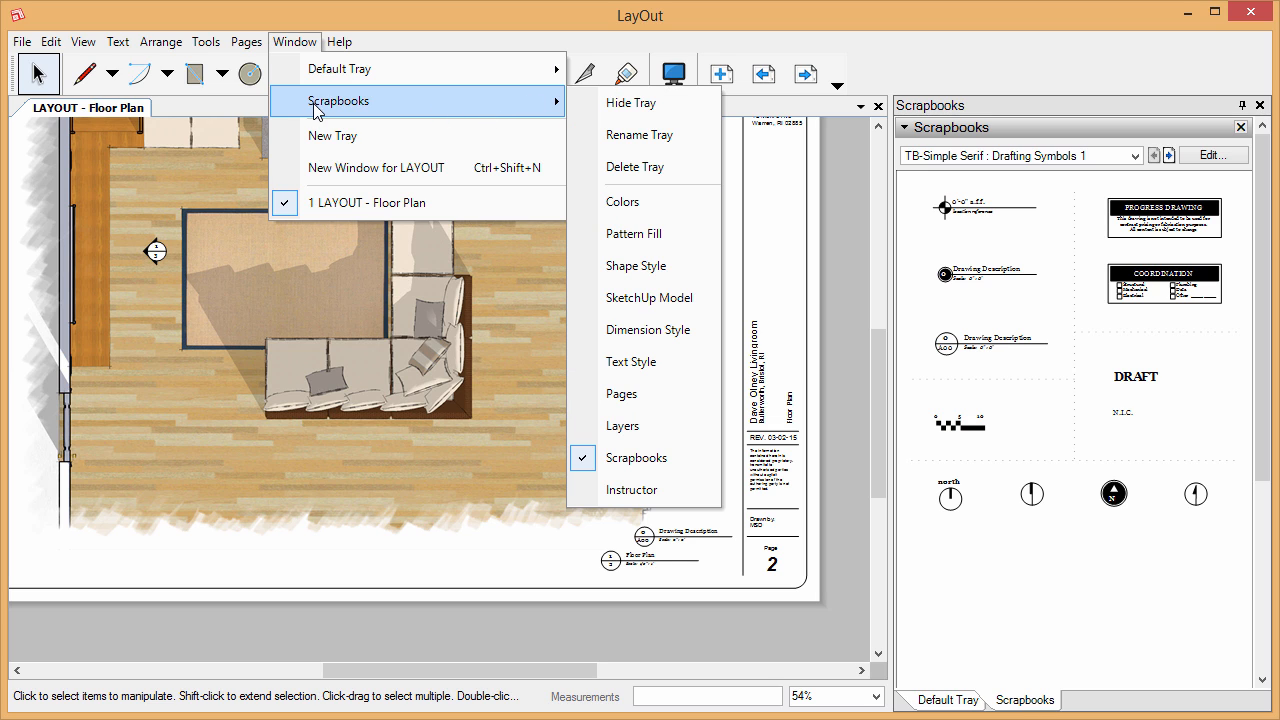
click(807, 33)
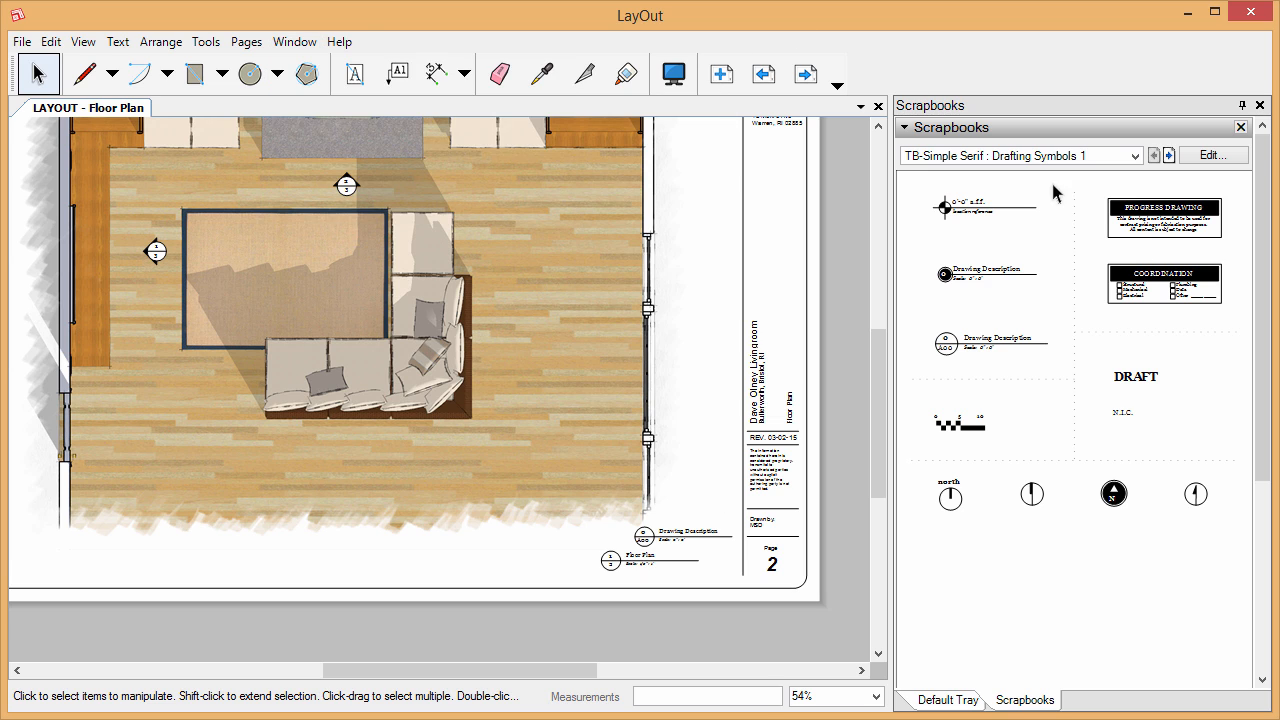
- Bring up the Default Tray and collapse its Pages and Layers panels
click(950, 700)
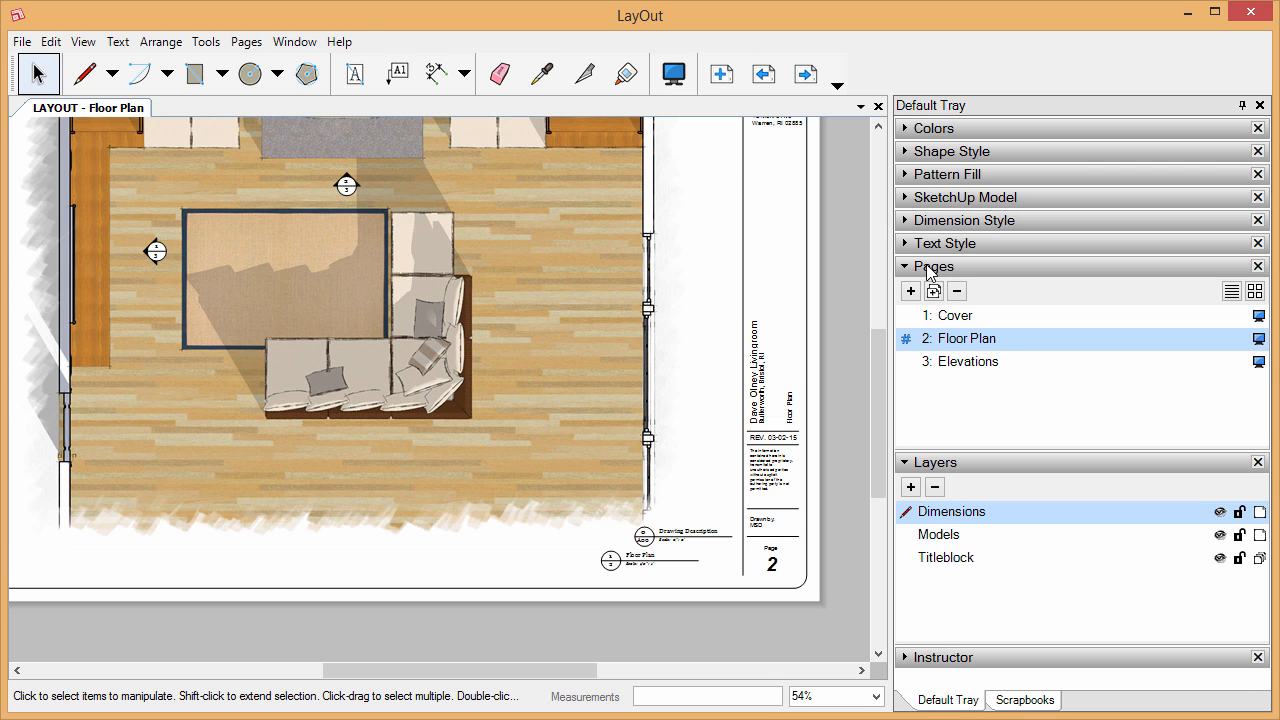
click(928, 268)
click(932, 290)
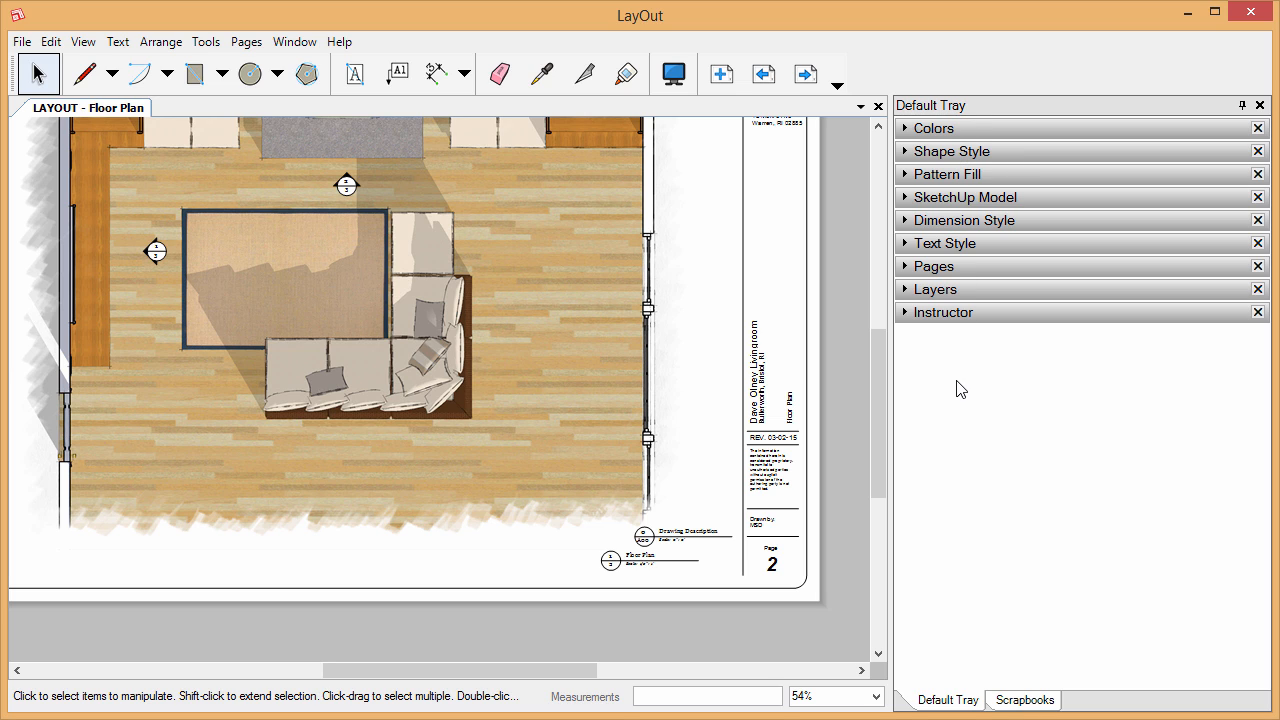
- Return to the Scrapbooks tray and widen it so the drafting symbols display larger beside the page
click(1026, 700)
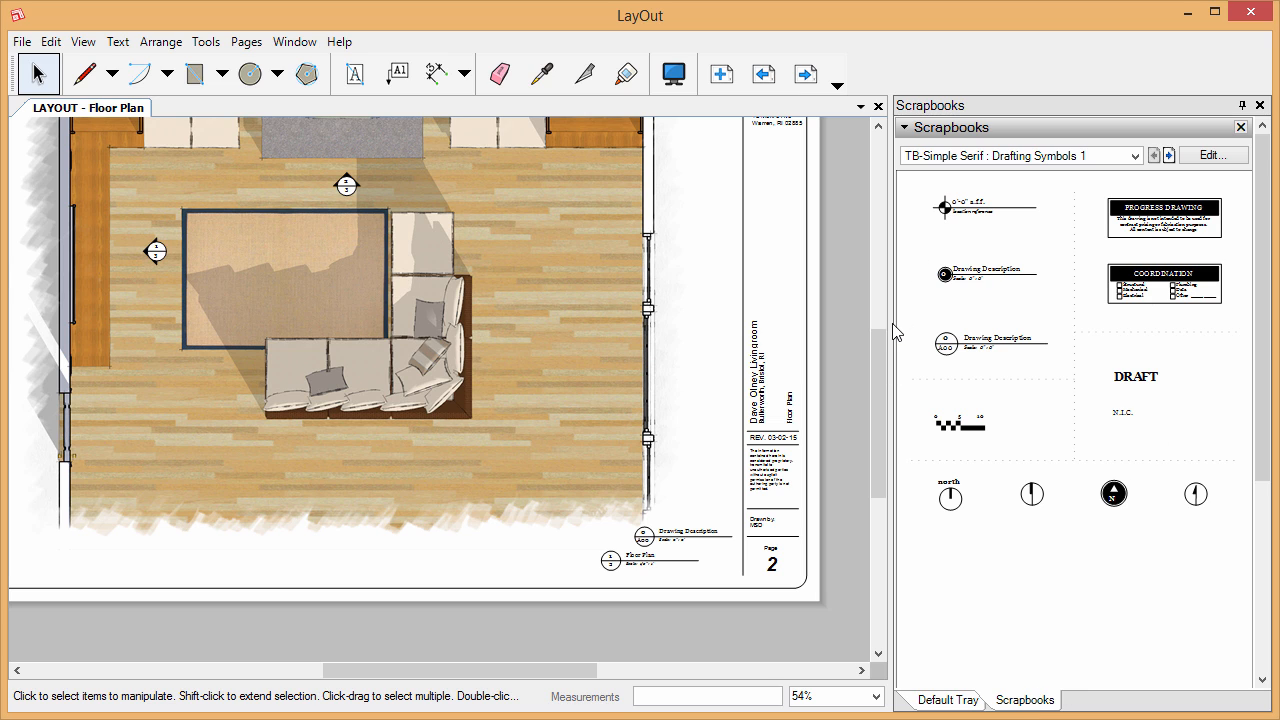
drag(893, 330, 790, 328)
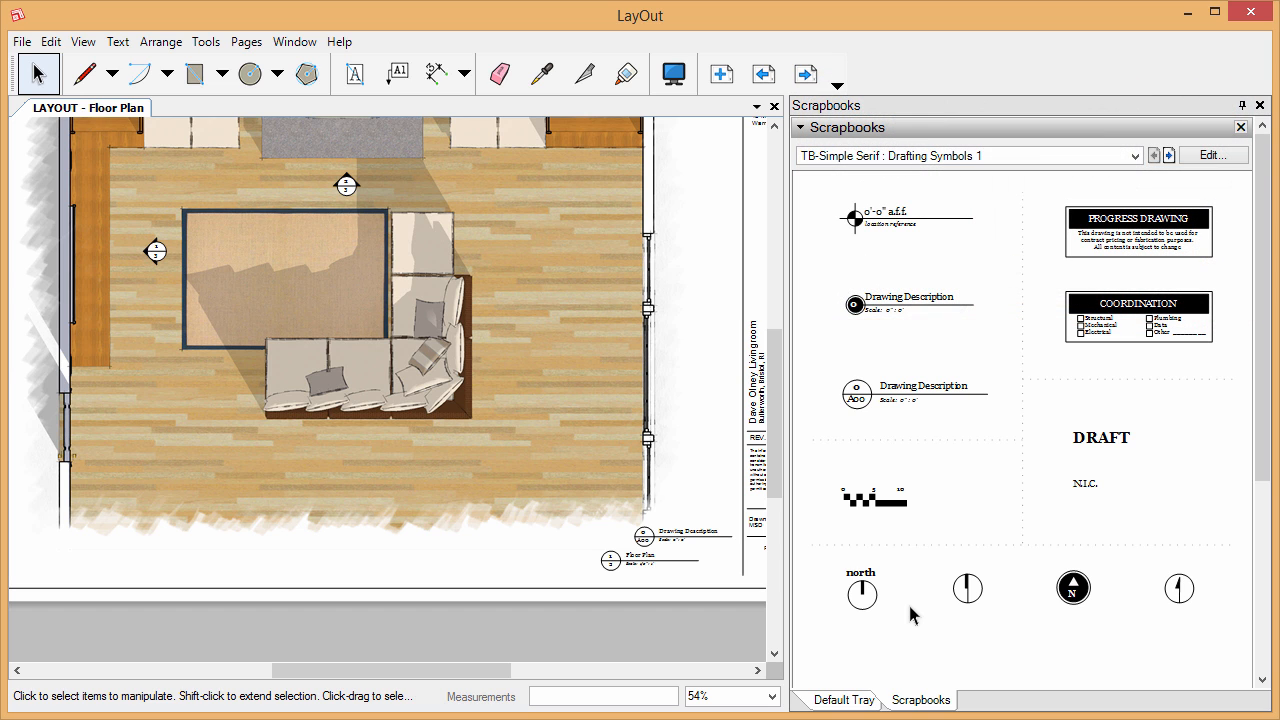
scroll(505, 615, down, 3)
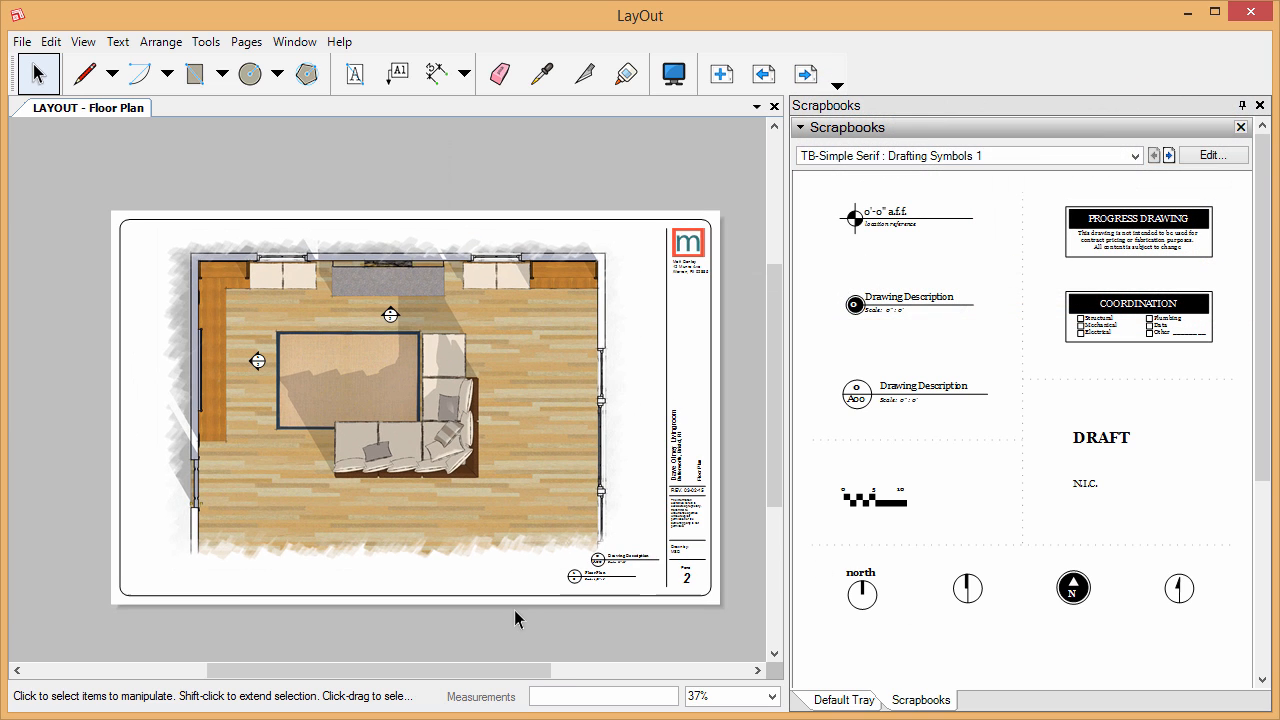
scroll(517, 612, up, 1)
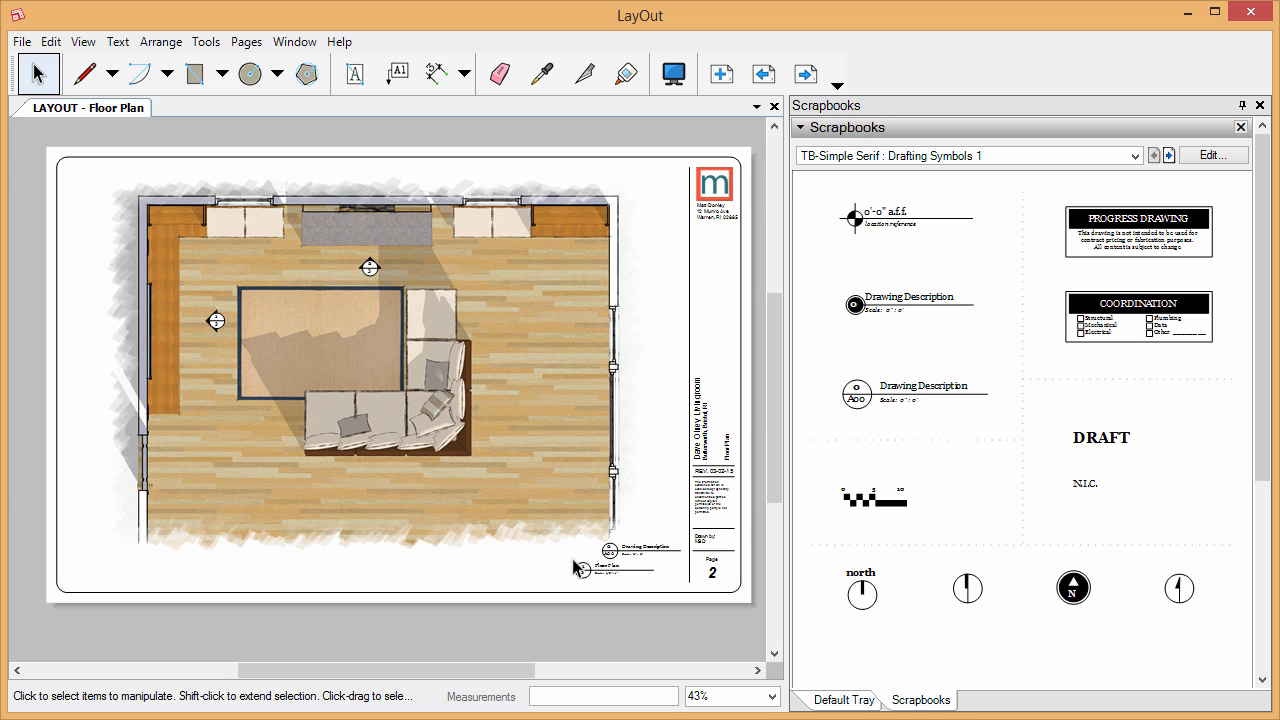
- Place another circled Drawing Description symbol from TB-Simple Serif : Drafting Symbols 1 below the floor plan, to the left of the Floor Plan title
click(1136, 156)
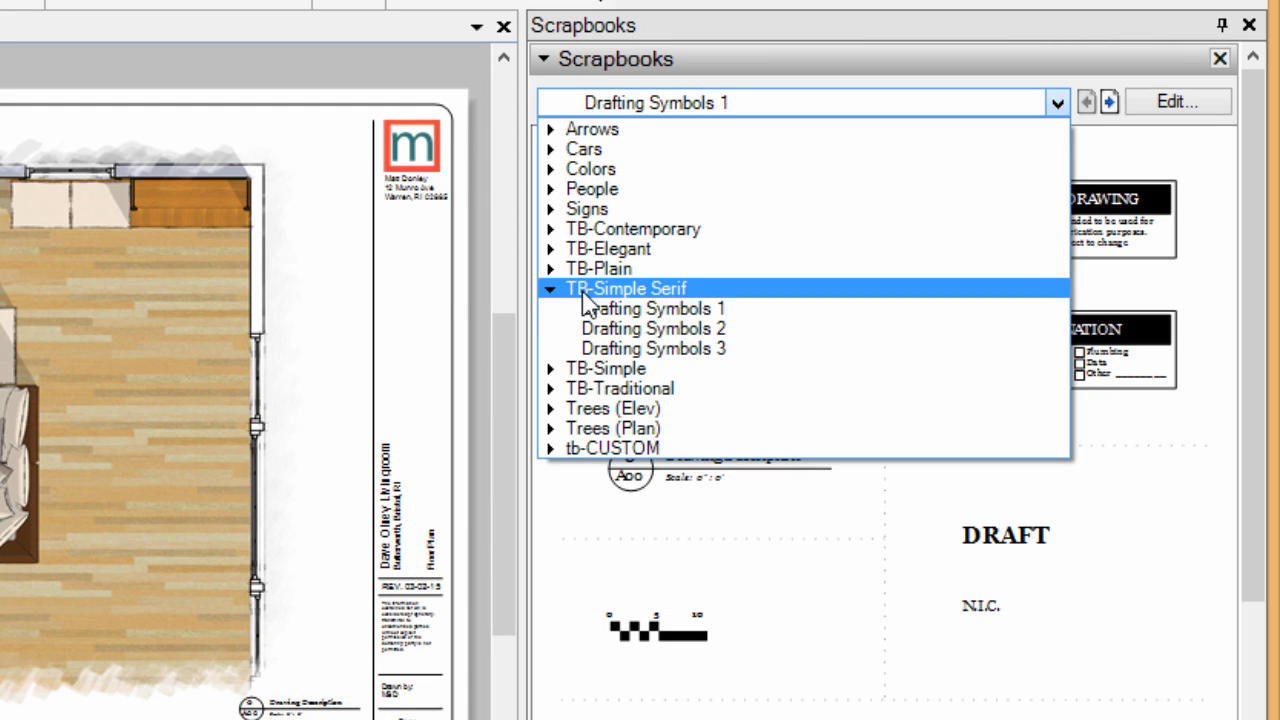
click(628, 296)
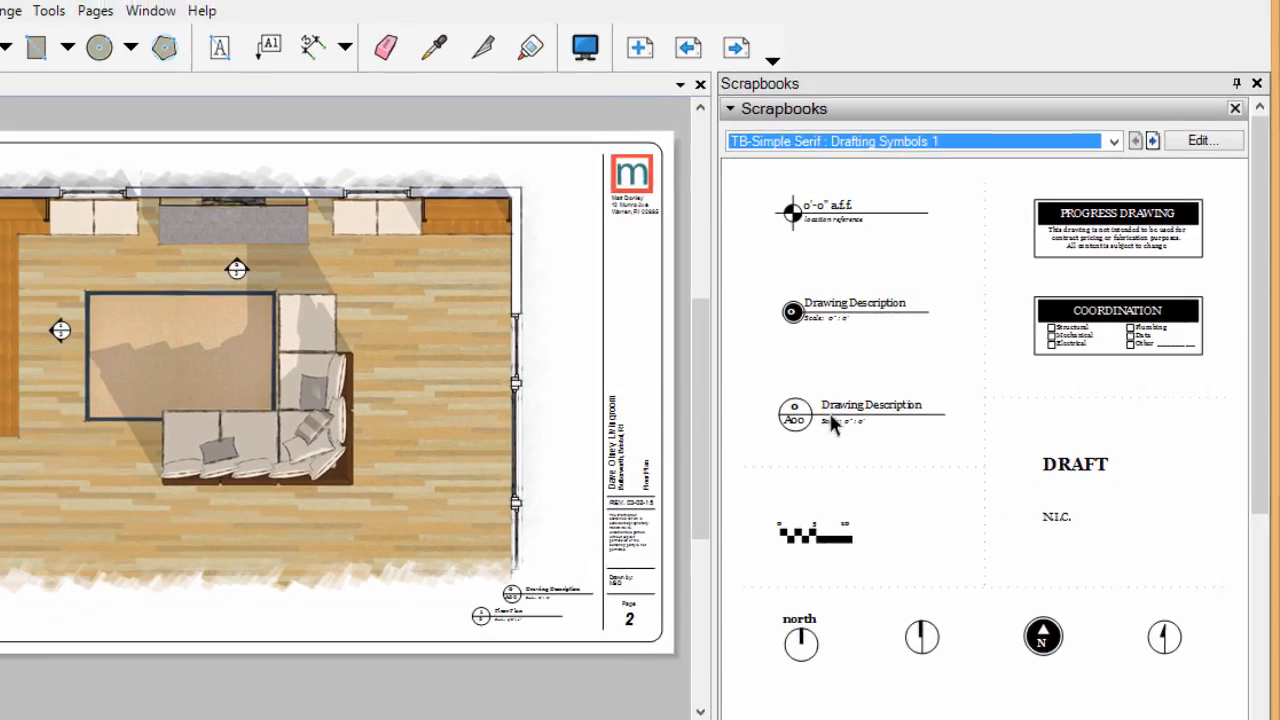
click(664, 467)
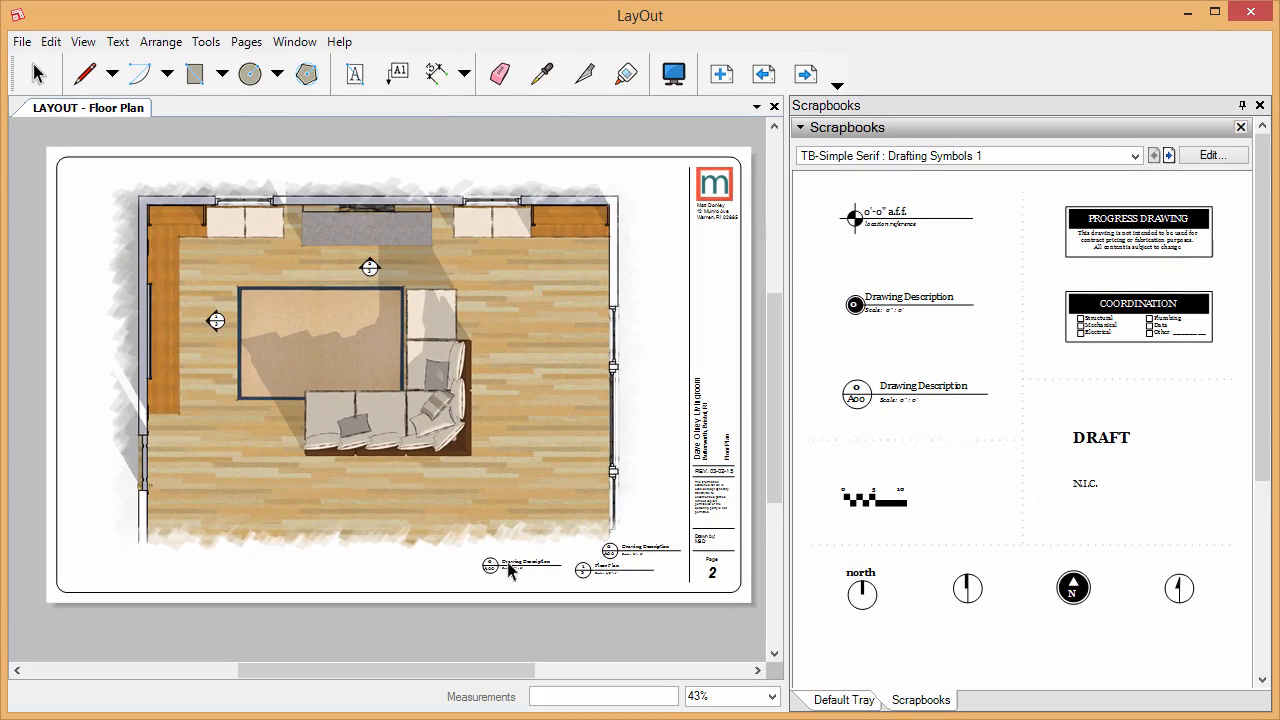
click(507, 579)
scroll(507, 579, up, 8)
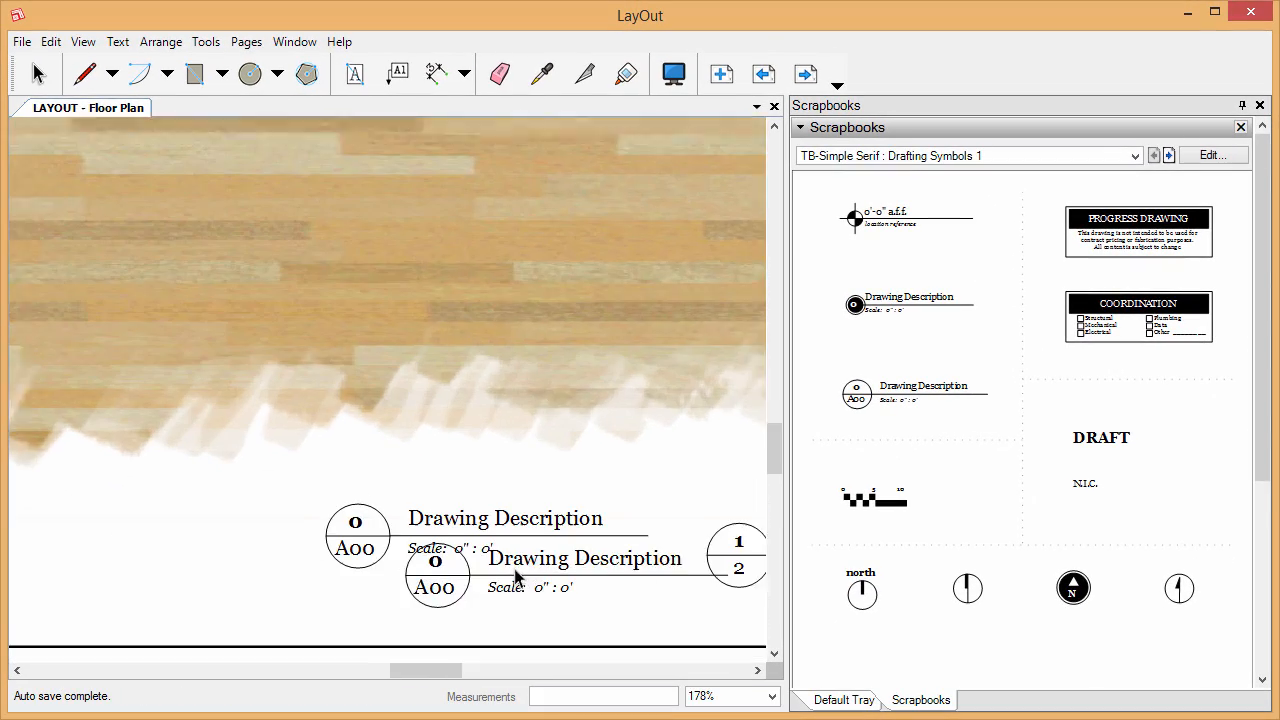
scroll(515, 571, up, 1)
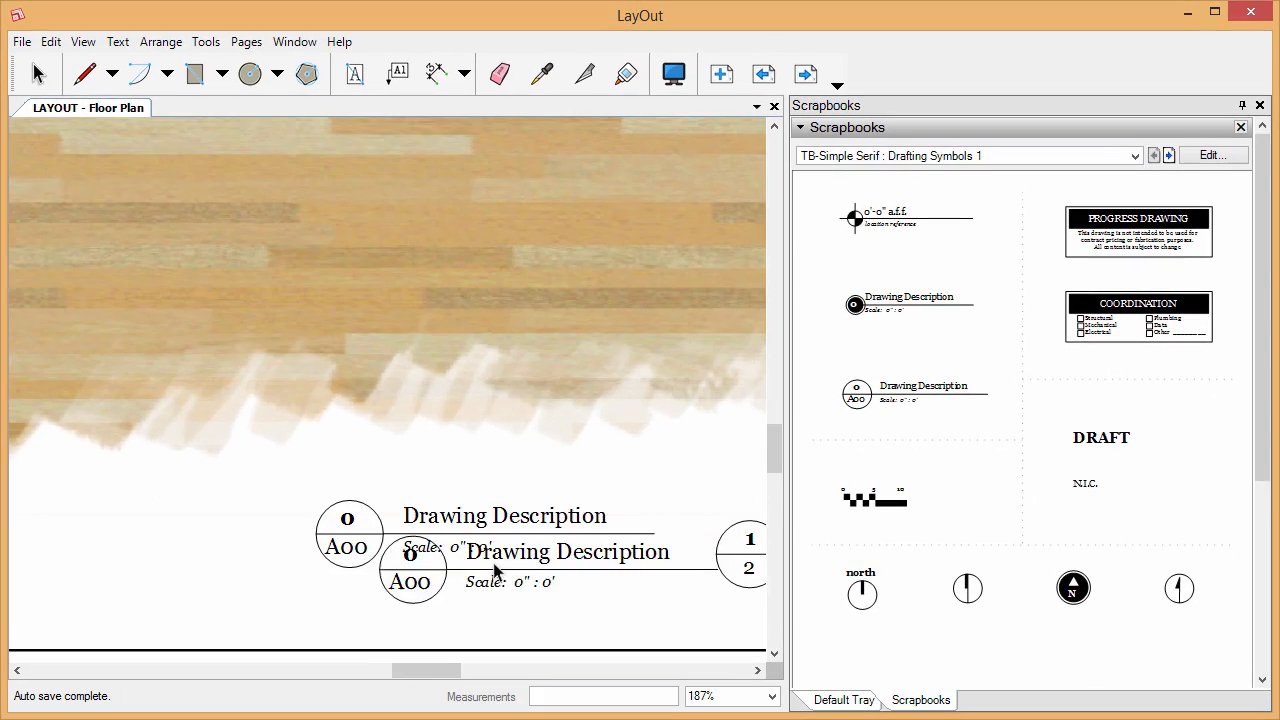
key(space)
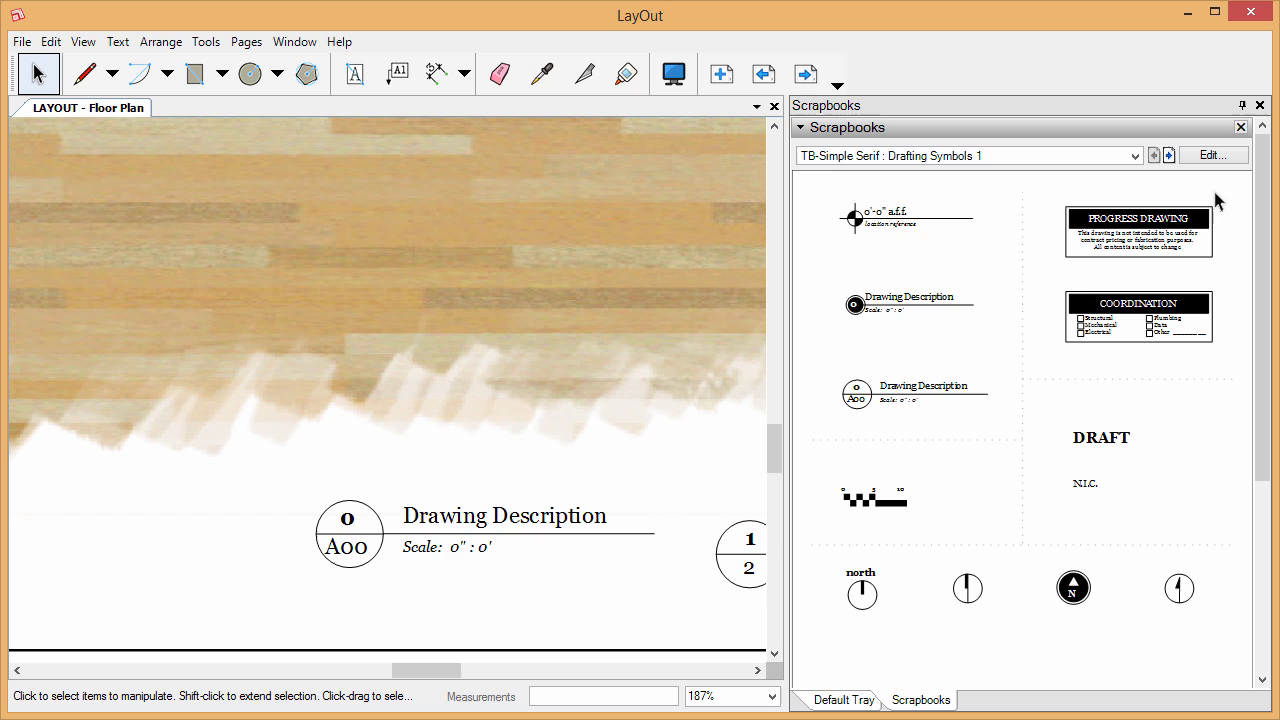
- Place the dashed detail callout with the 3/A33 bubble from Drafting Symbols 2 on the floor above the new drawing title
click(1168, 155)
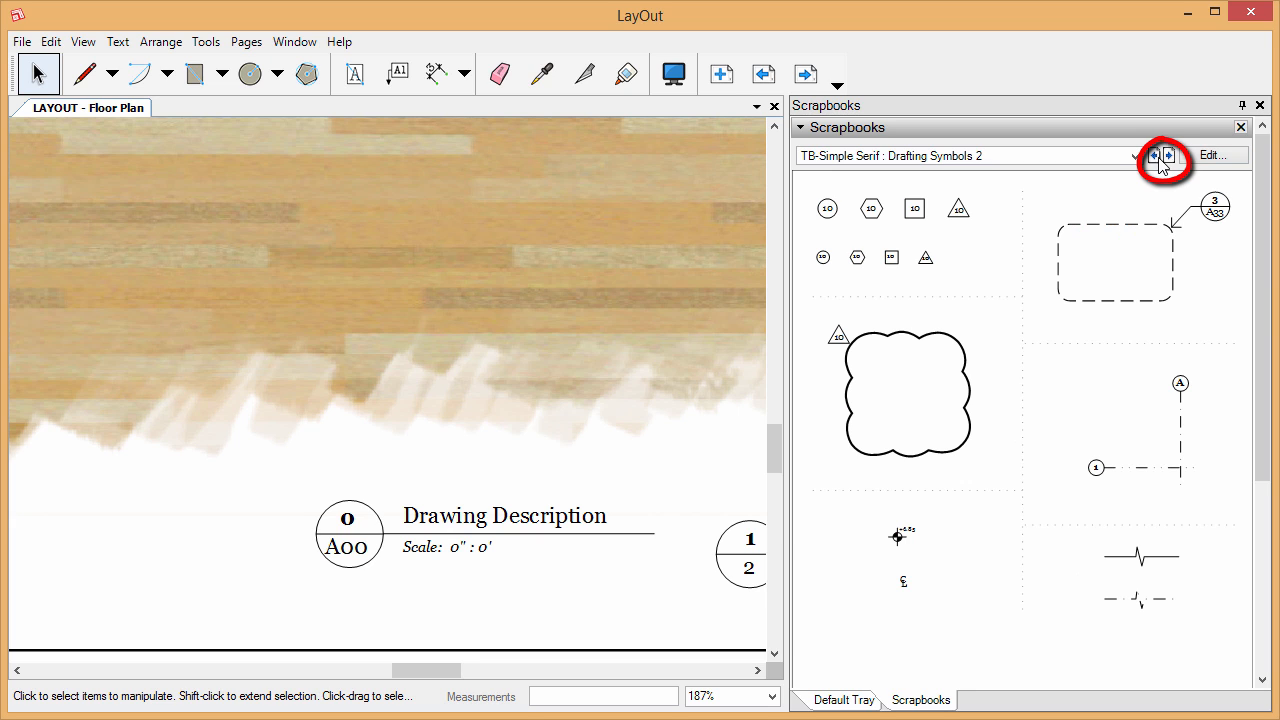
click(1167, 157)
click(1168, 155)
click(1120, 265)
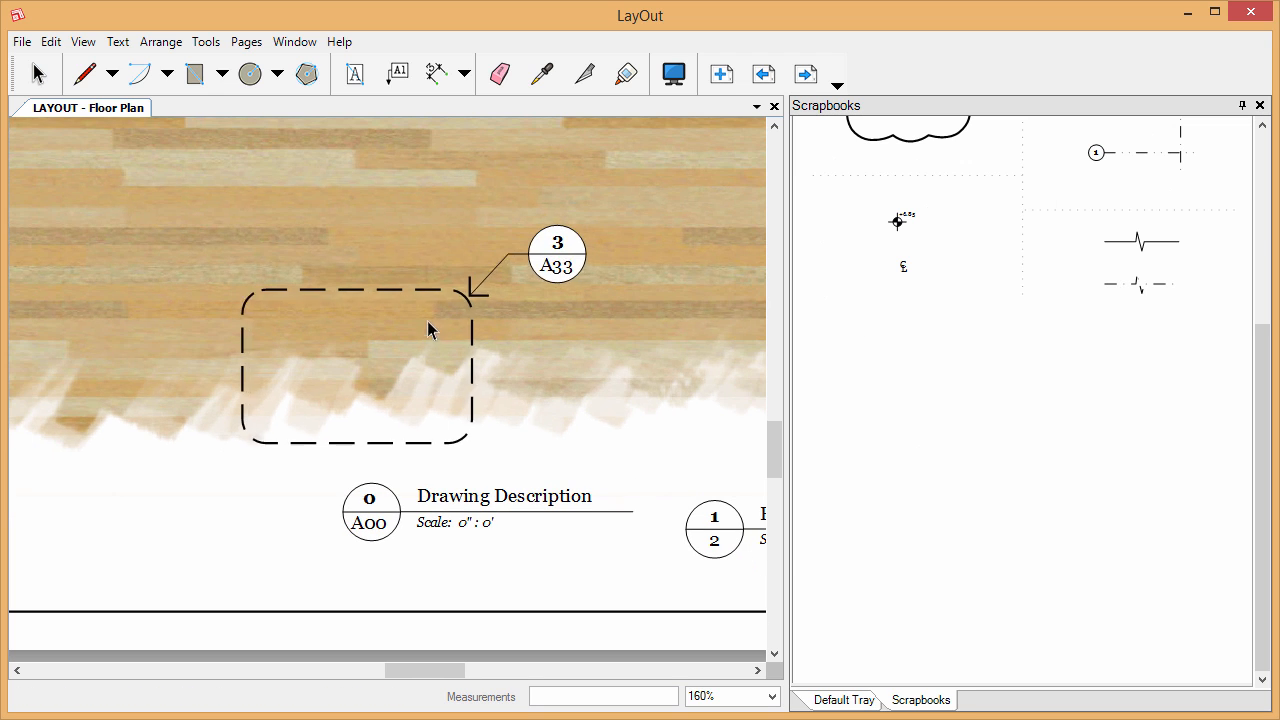
click(428, 300)
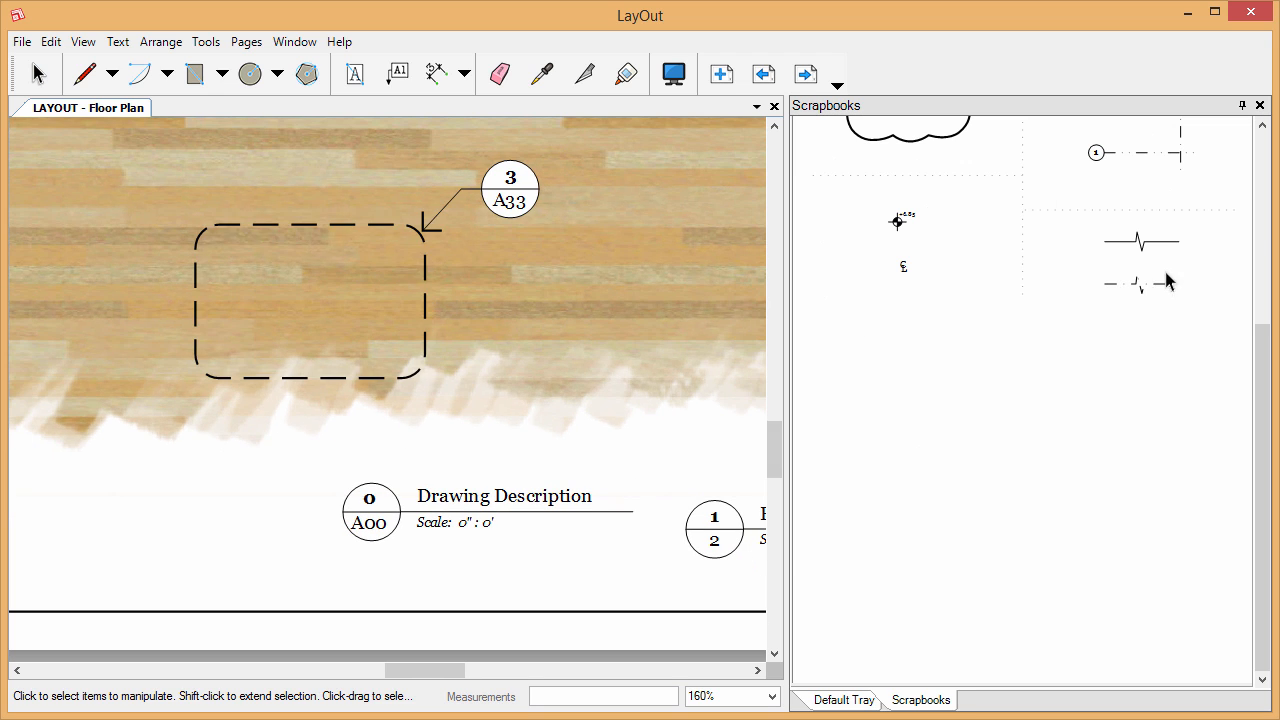
- Place the left-pointing 3/A33 elevation marker from Drafting Symbols 3 directly below the existing 1/3 marker on the floor plan
scroll(1262, 432, up, 5)
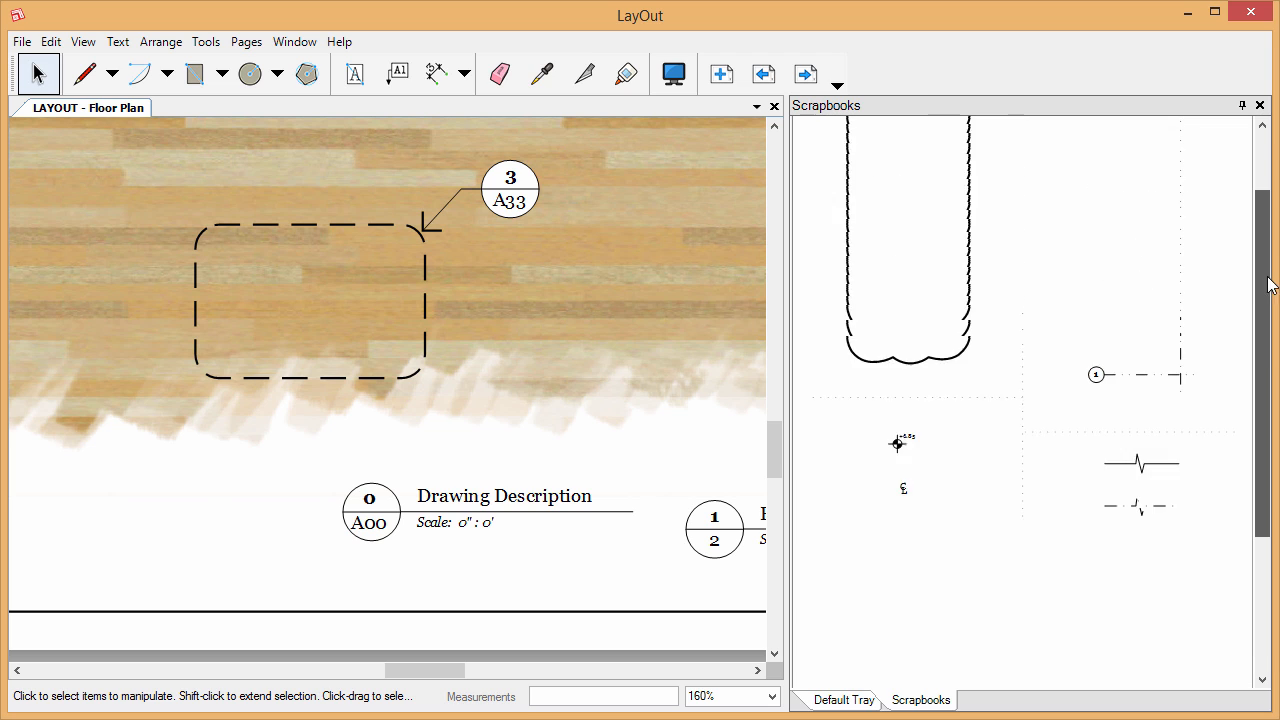
click(1167, 157)
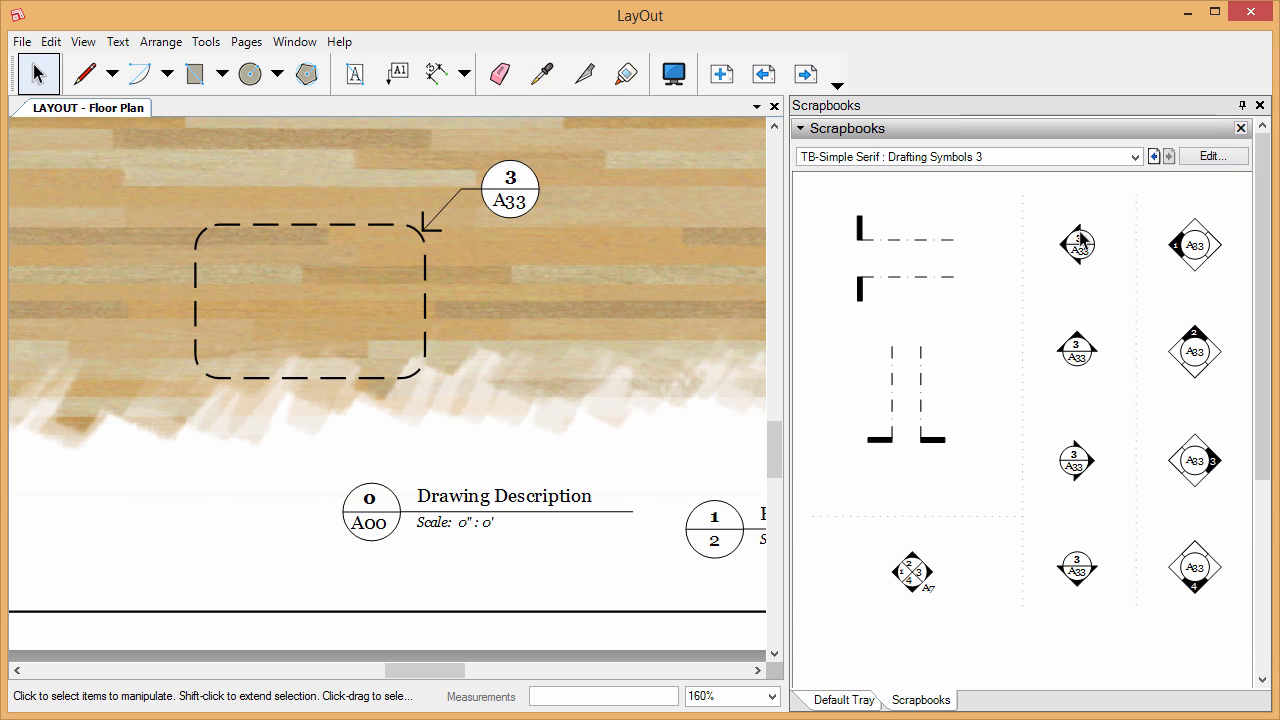
scroll(705, 460, down, 6)
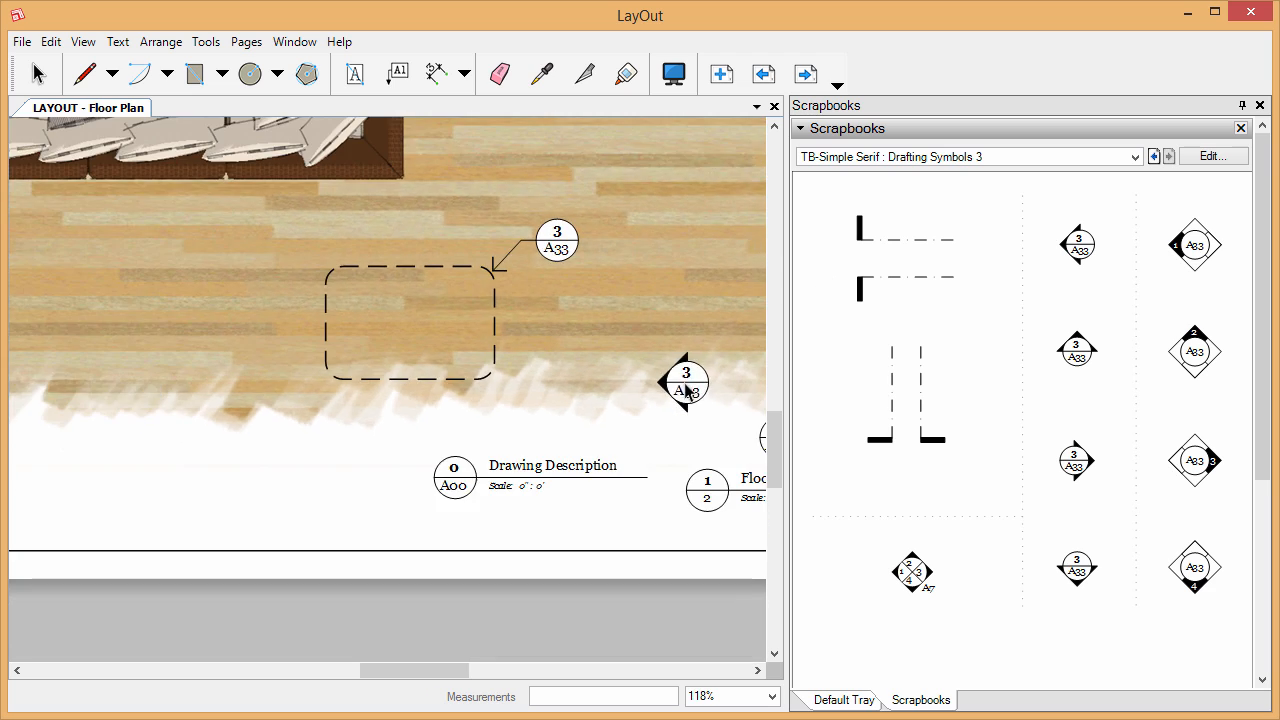
scroll(352, 236, up, 4)
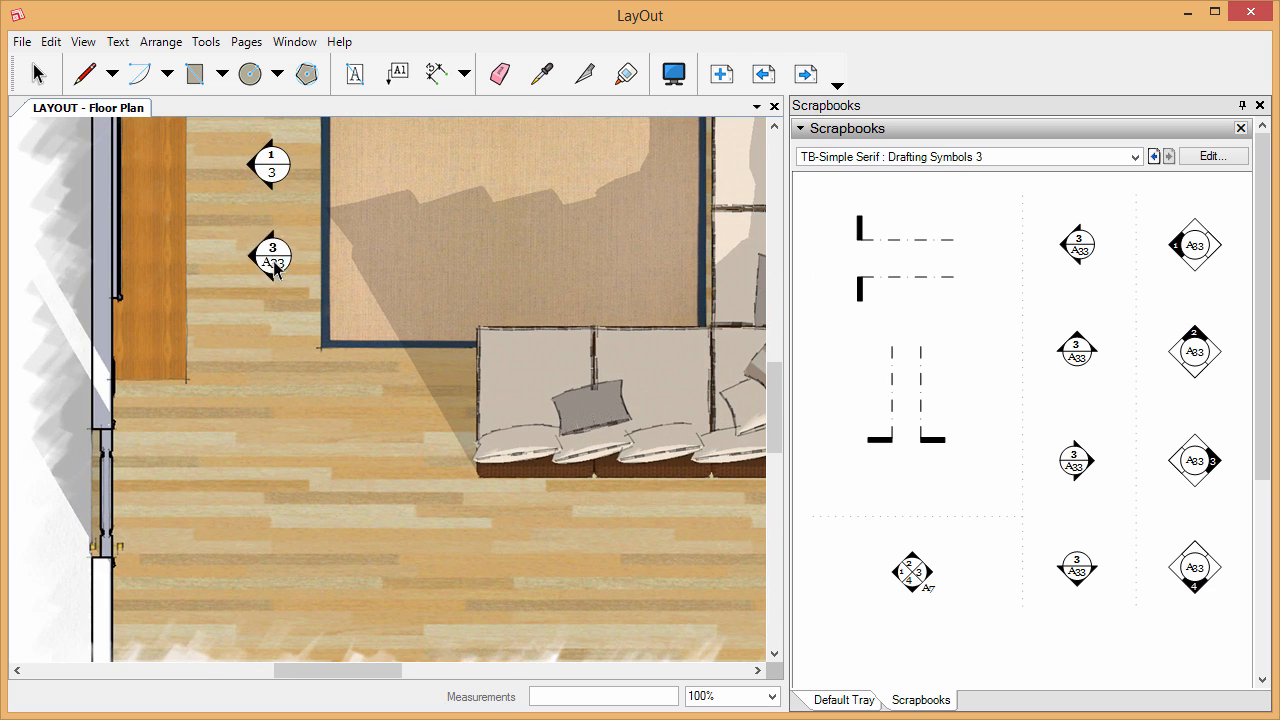
click(271, 265)
scroll(256, 555, down, 2)
scroll(256, 560, down, 1)
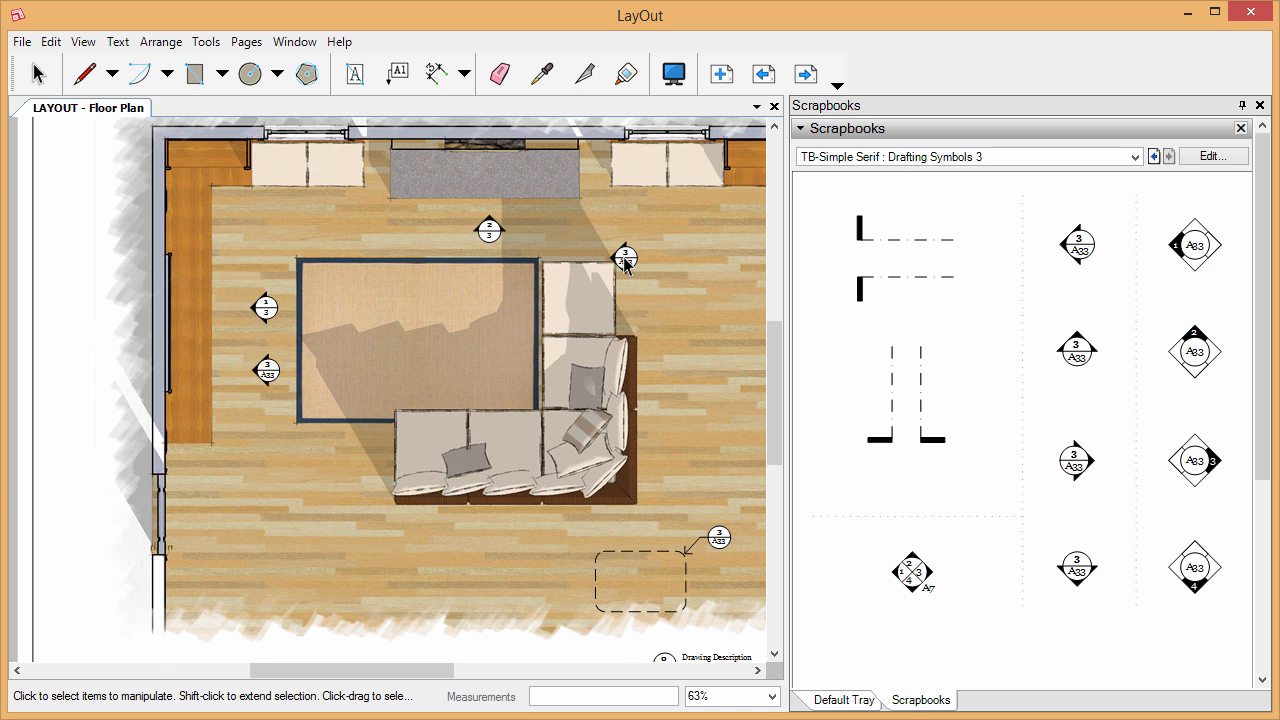
key(Escape)
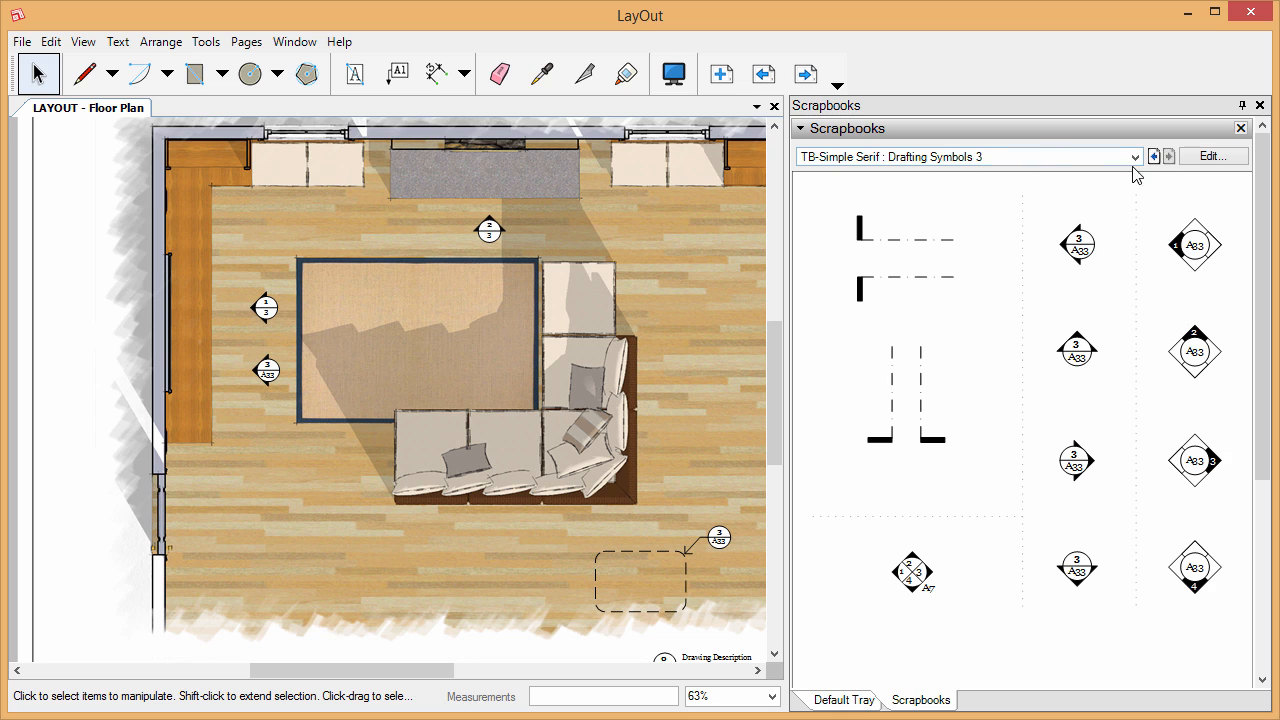
- Open the TB-Simple Serif scrapbook for editing and show its page list in the Default Tray
click(1200, 160)
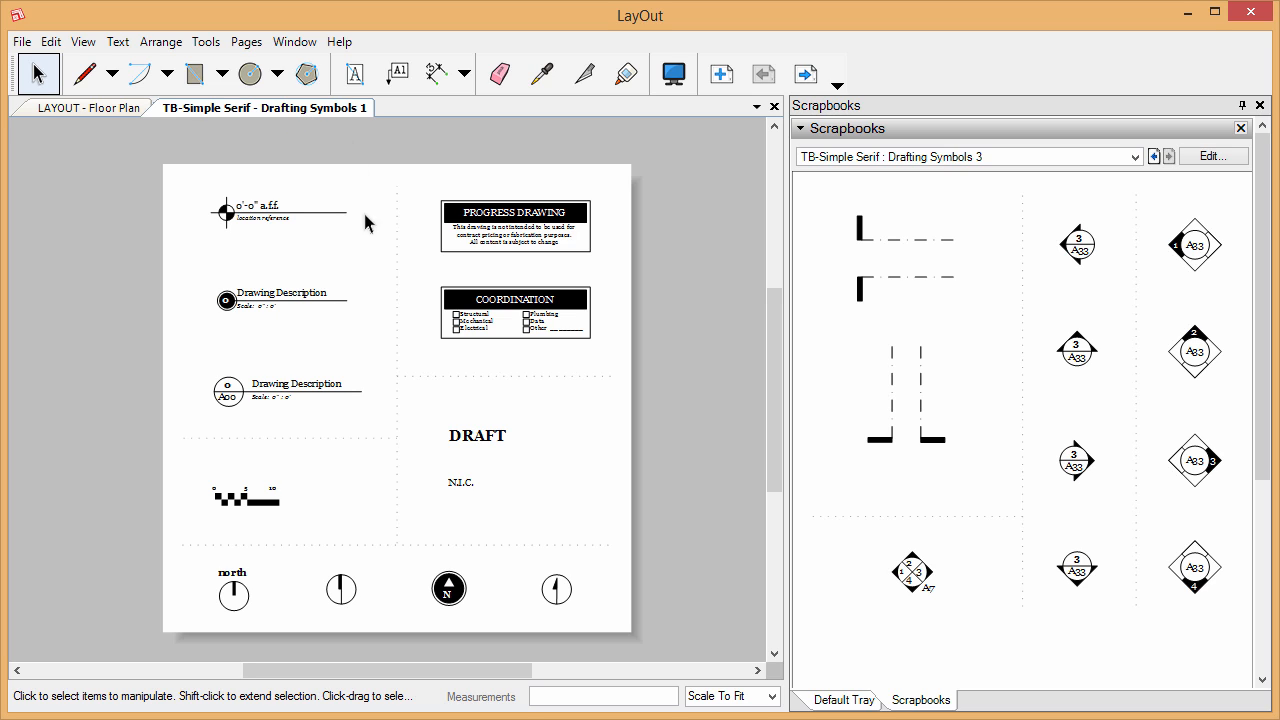
click(824, 700)
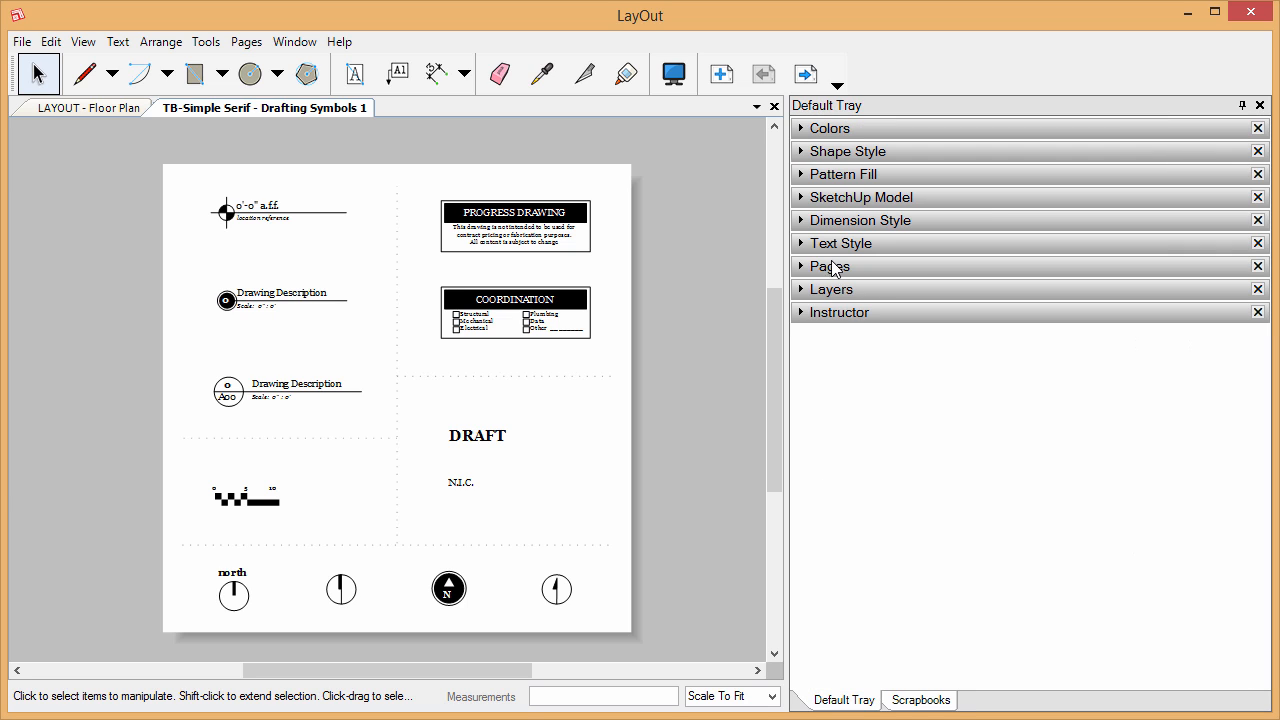
click(828, 268)
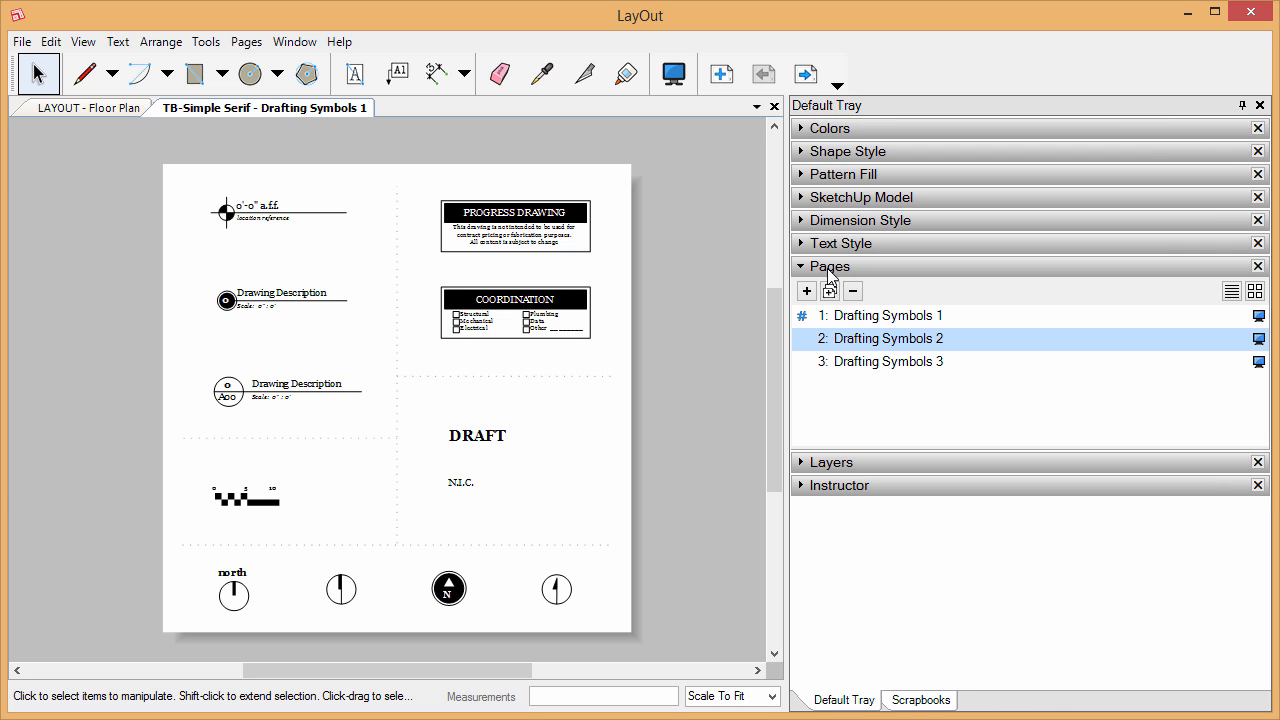
- Review the scrapbook's Drafting Symbols 1, 2 and 3 pages, ending on Drafting Symbols 1
click(884, 314)
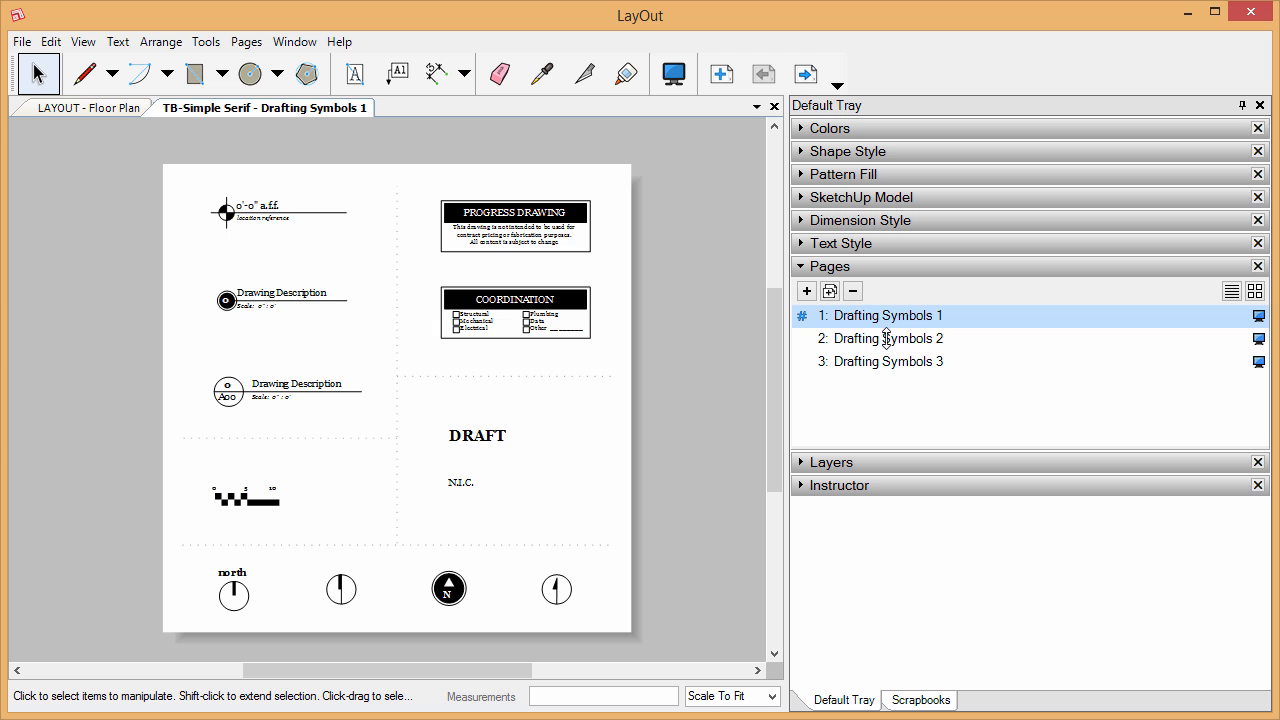
click(886, 338)
click(888, 362)
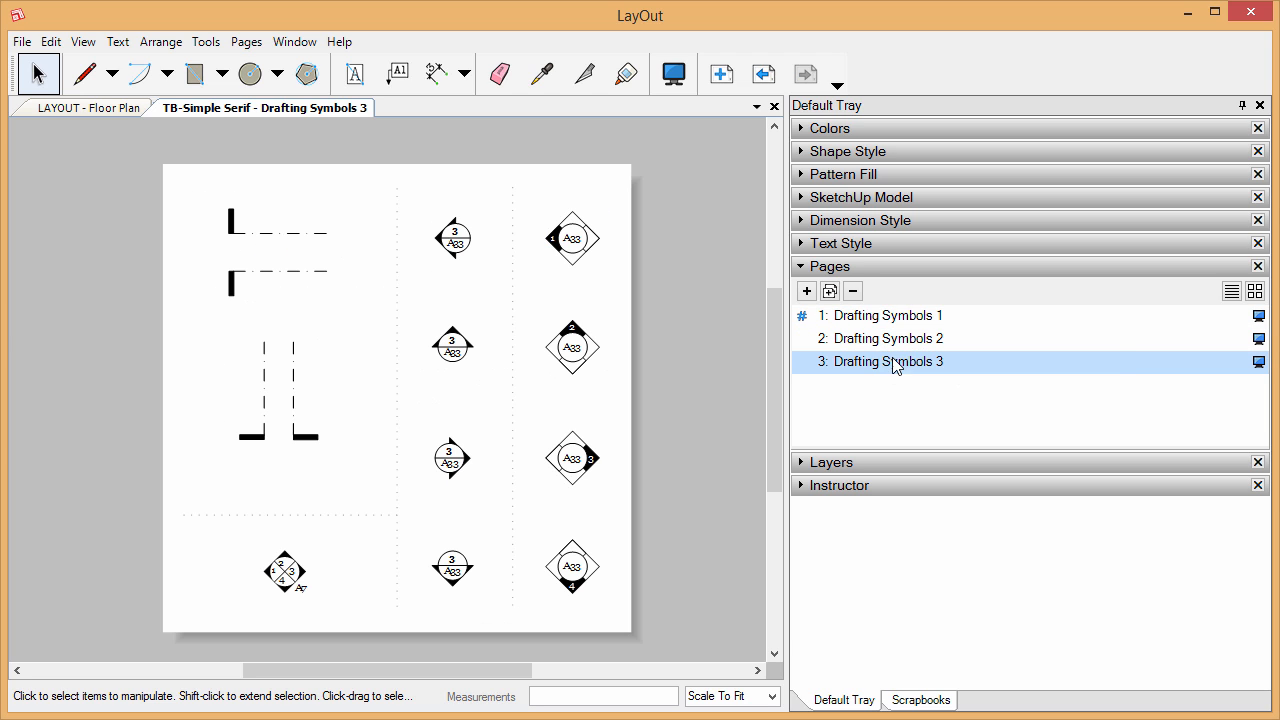
click(905, 315)
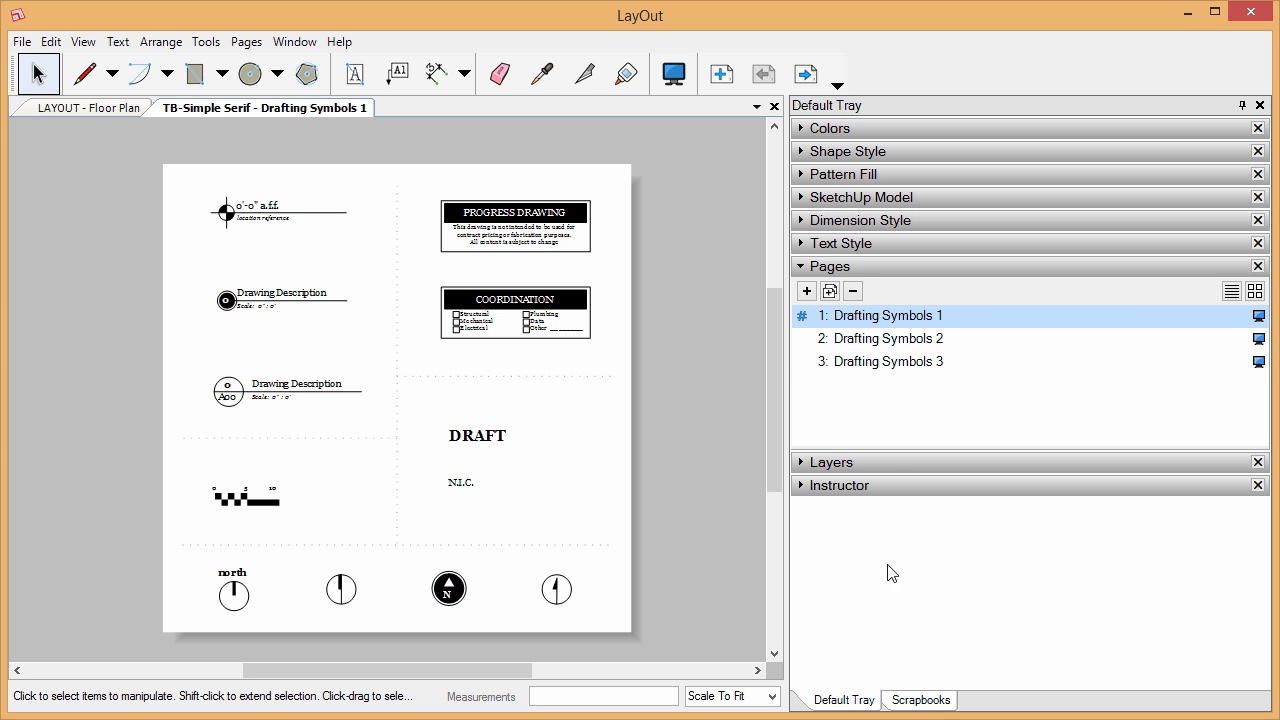
- Compare the TB-Simple Serif pages in the Scrapbooks browser with the Drafting Symbols 1, 2 and 3 pages of the open file
click(905, 702)
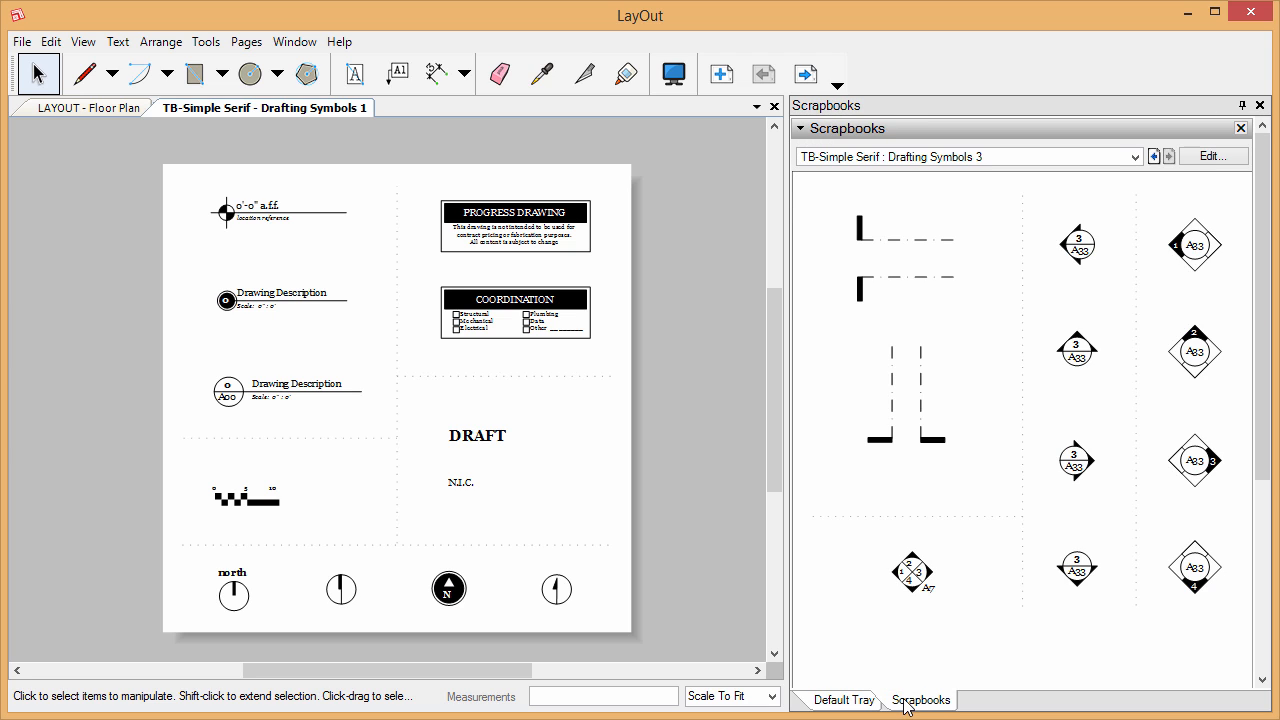
click(1154, 157)
click(1168, 157)
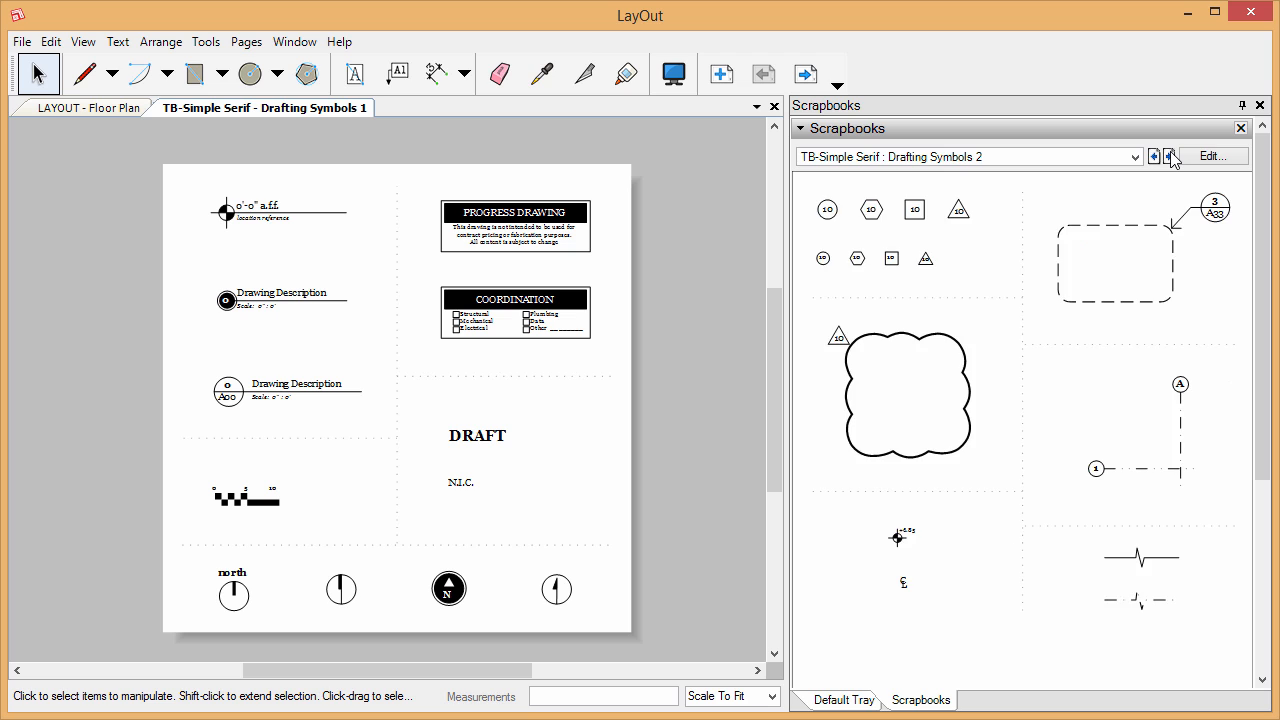
click(1168, 157)
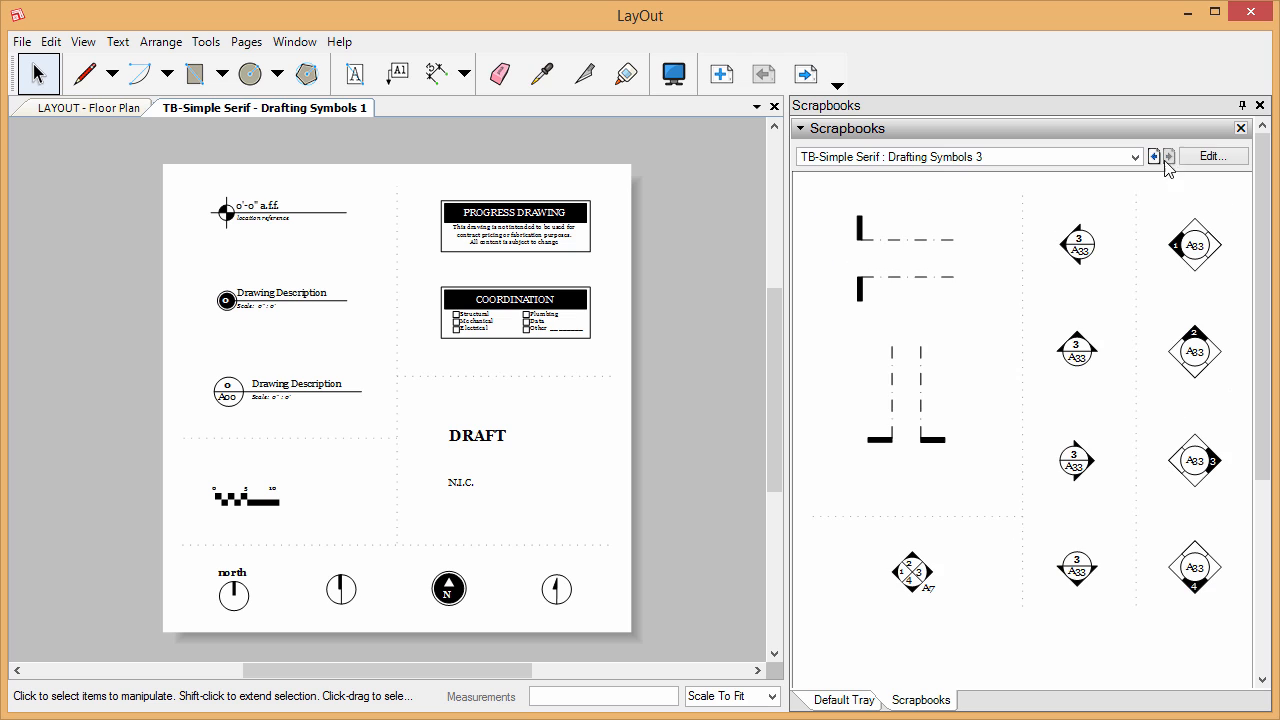
click(866, 700)
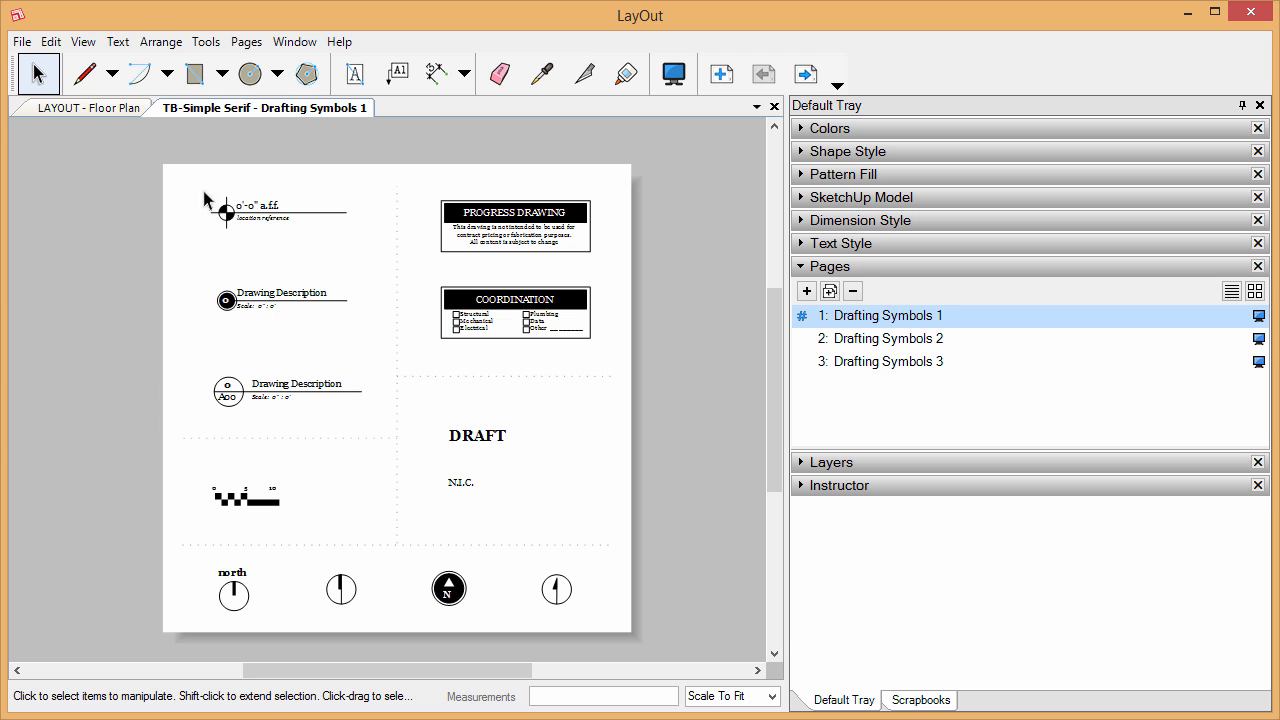
click(933, 340)
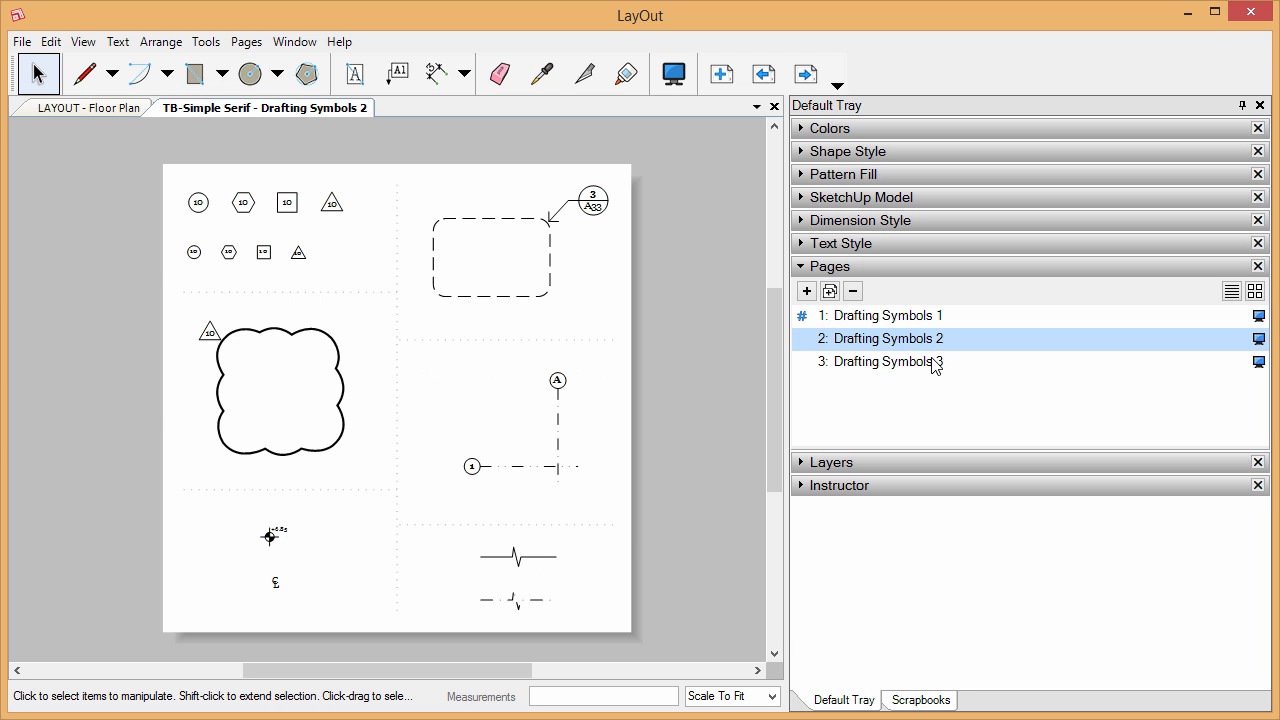
click(931, 361)
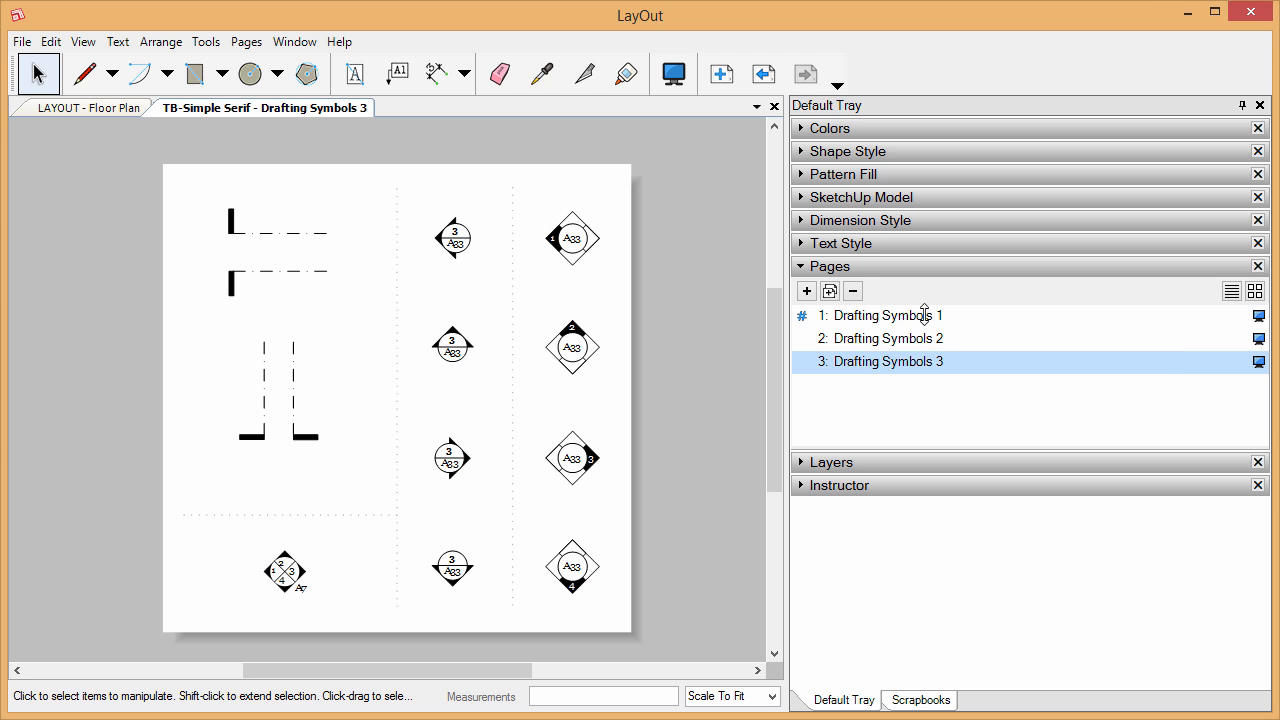
click(925, 315)
- Inspect the grouped location reference and the two drawing-title symbols on Drafting Symbols 1
click(258, 220)
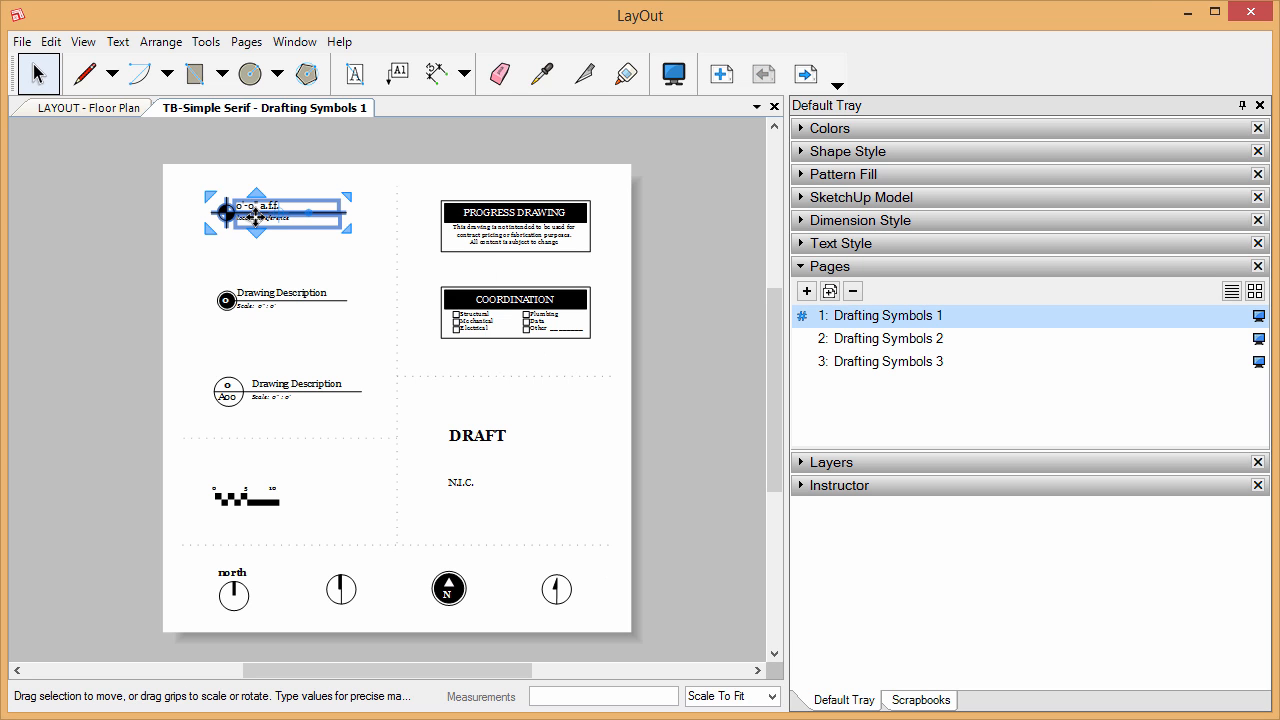
click(268, 300)
click(265, 396)
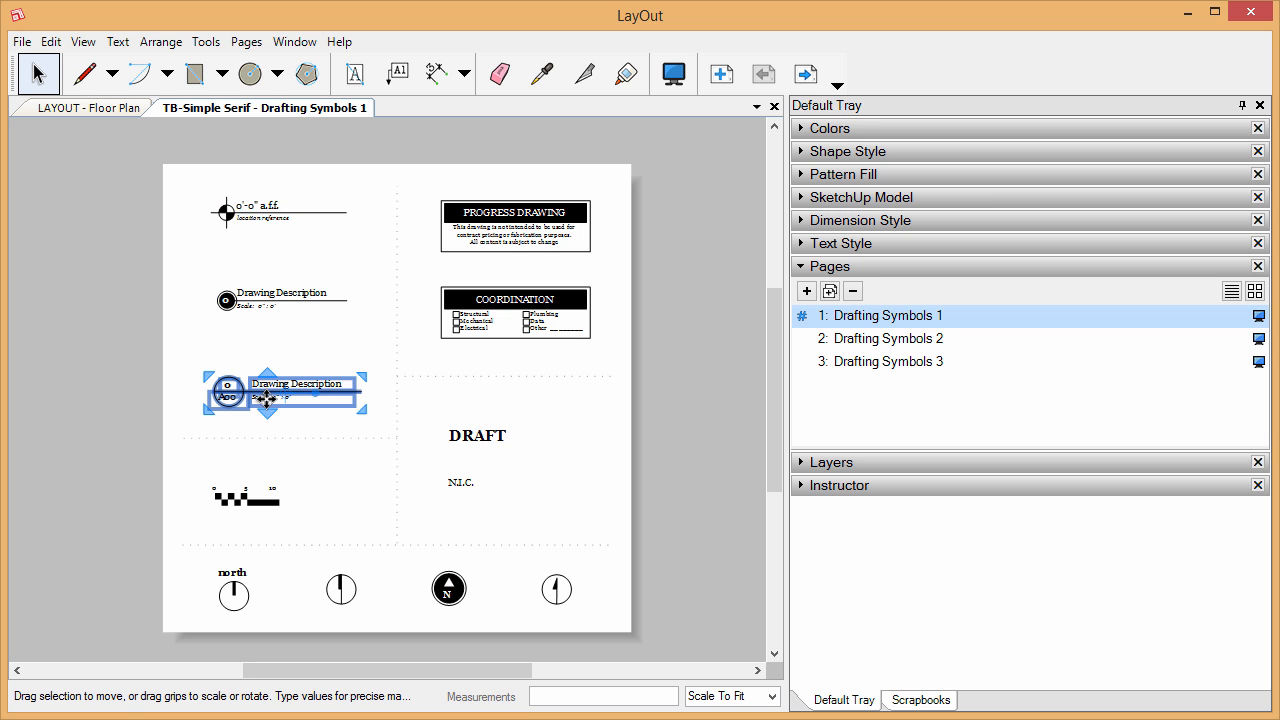
scroll(275, 395, up, 1)
scroll(278, 395, up, 3)
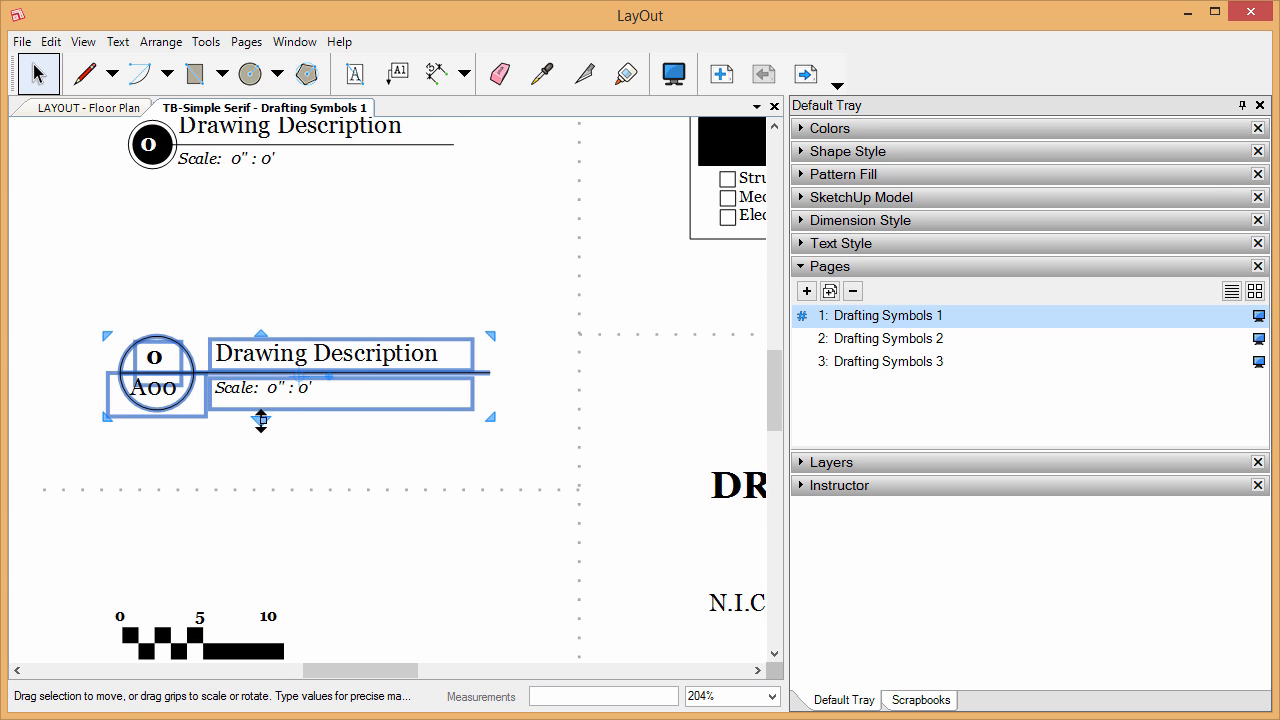
scroll(258, 416, down, 6)
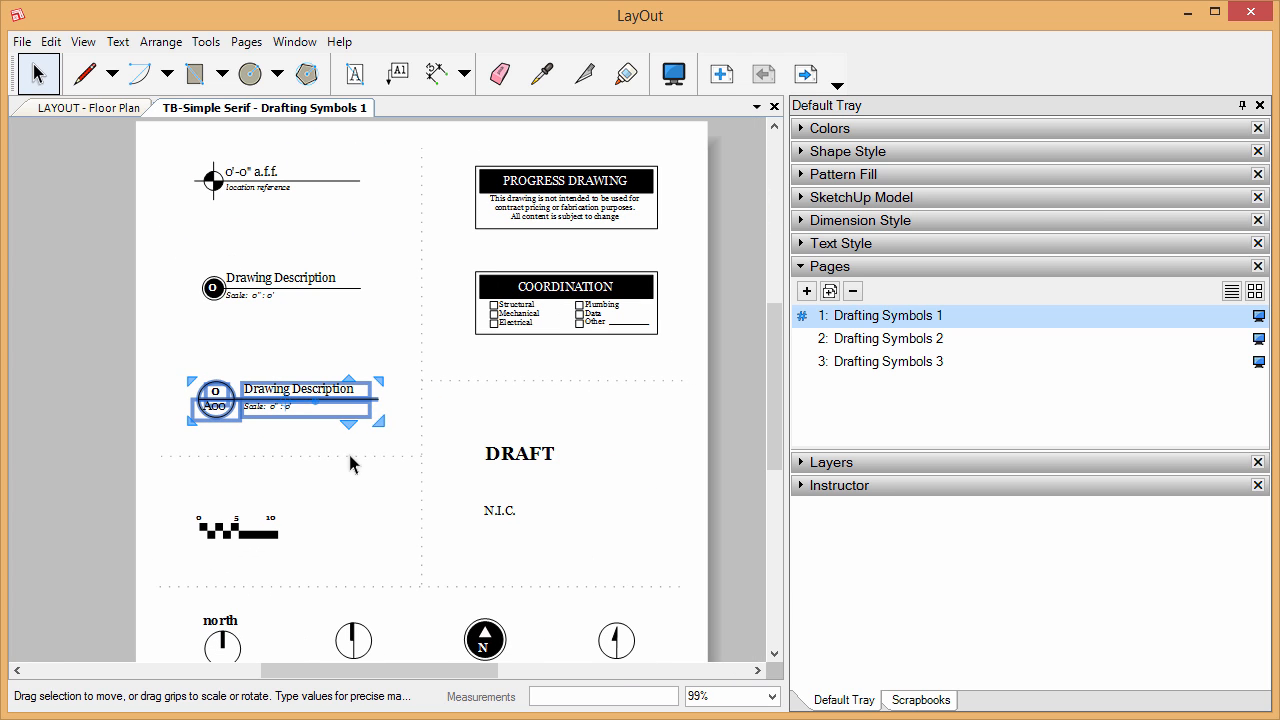
- Try to save the TB-Simple Serif scrapbook file in its original location
click(22, 42)
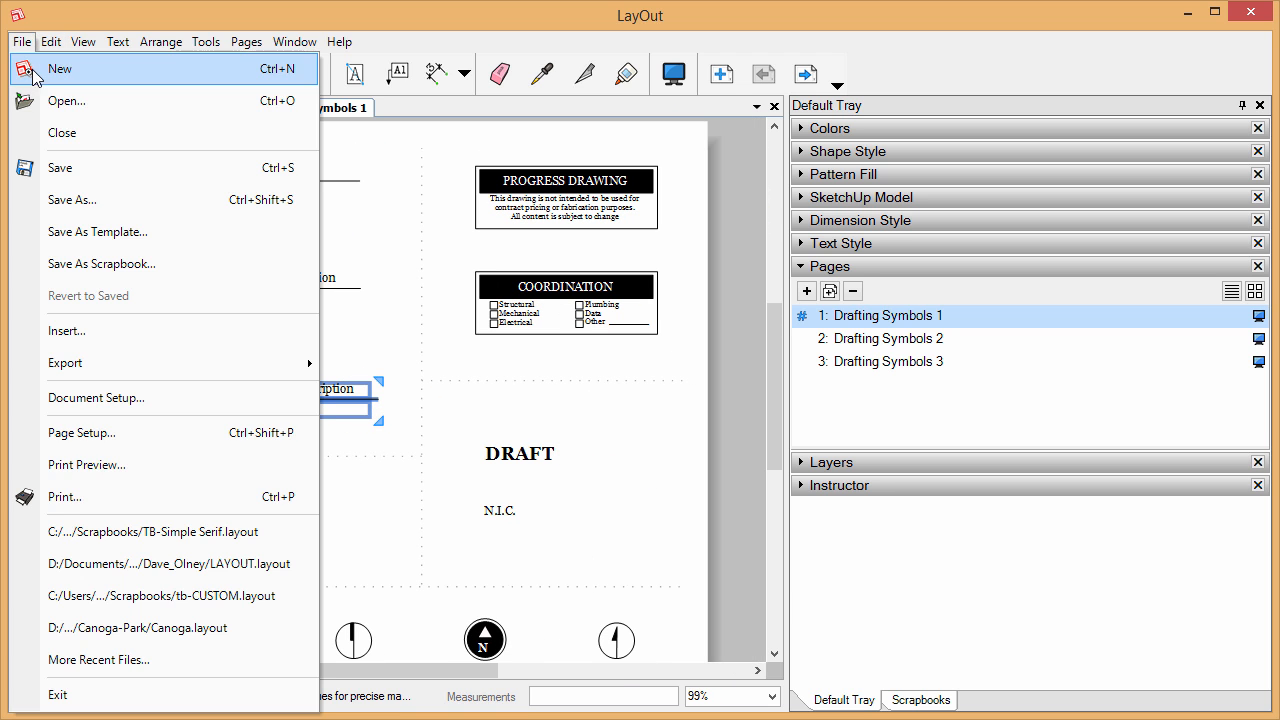
click(74, 179)
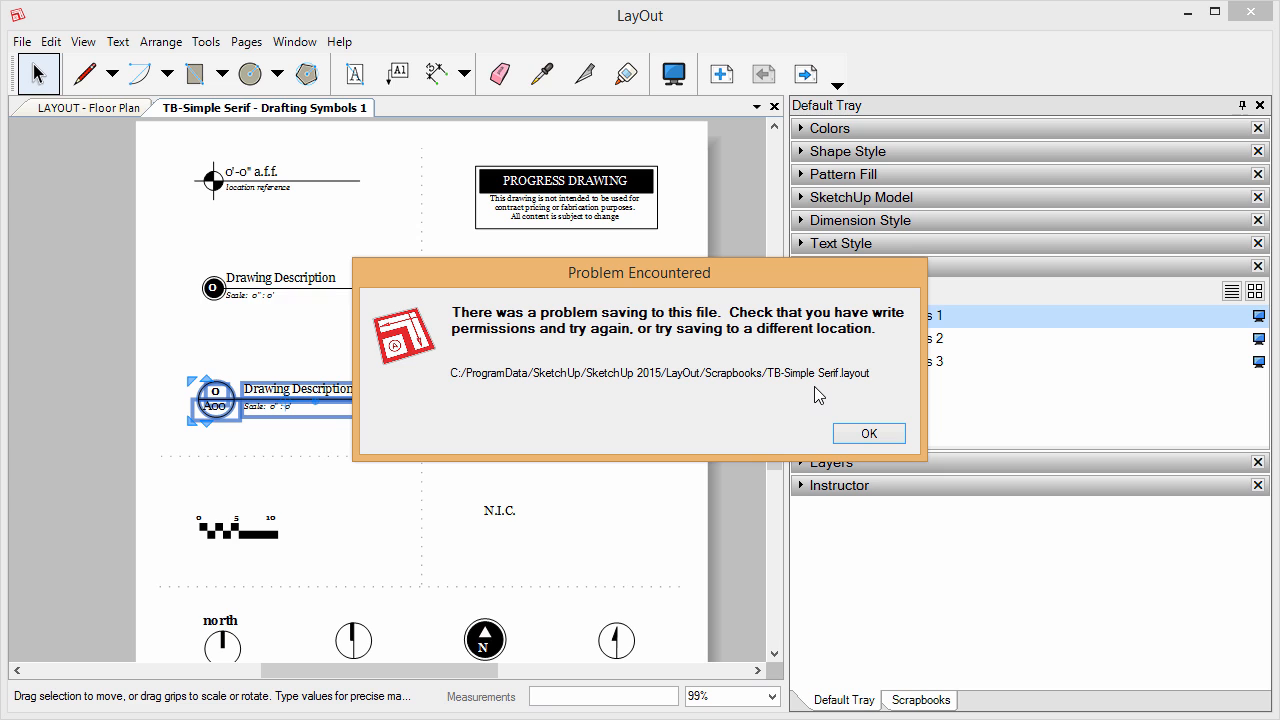
click(868, 434)
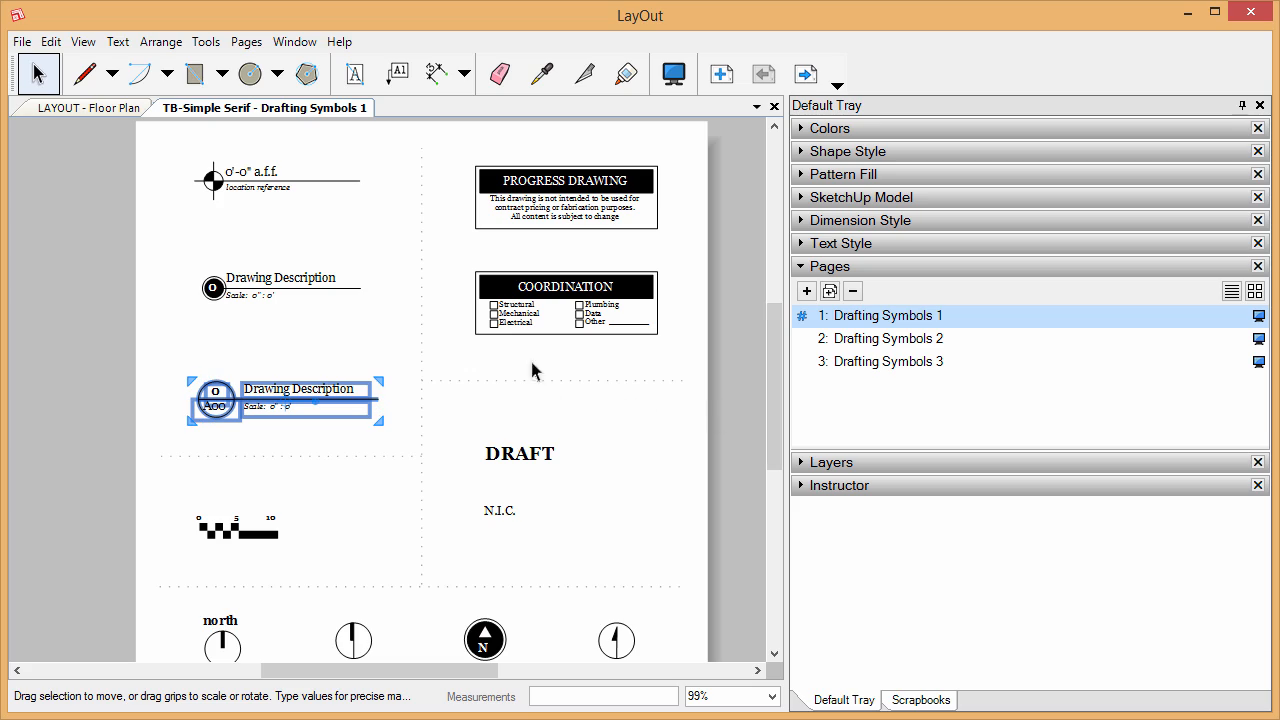
click(21, 41)
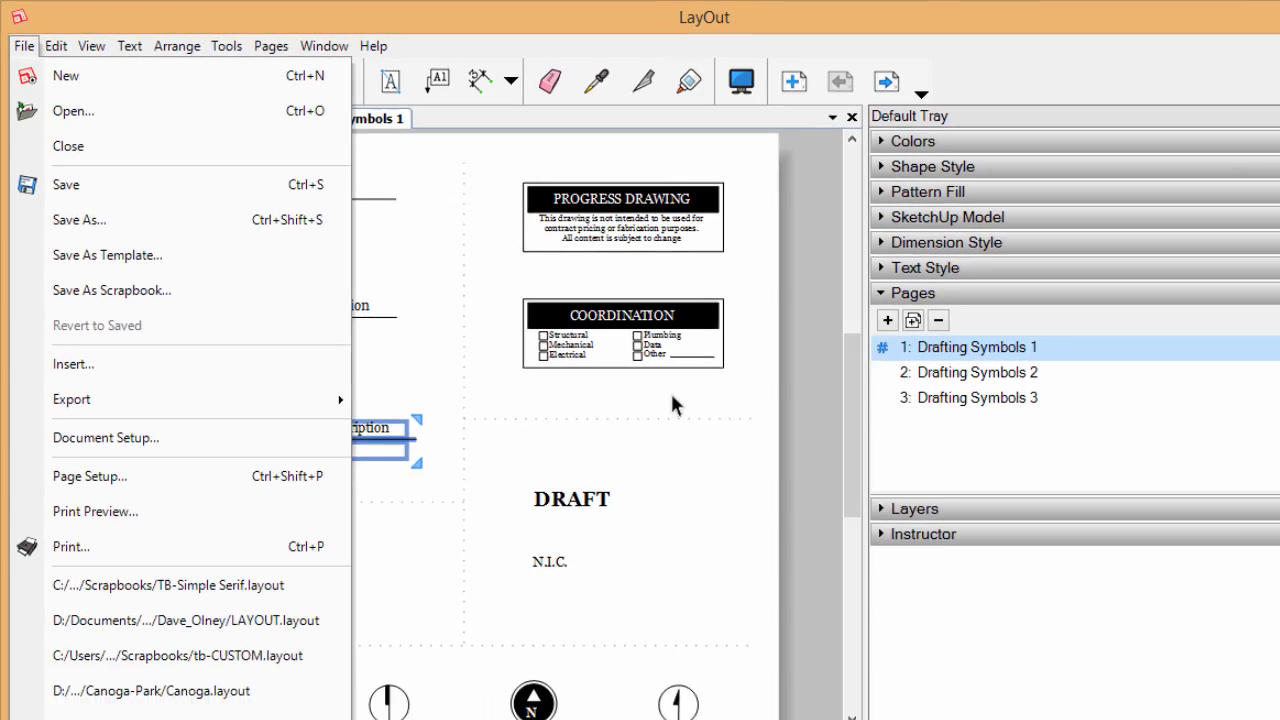
click(672, 403)
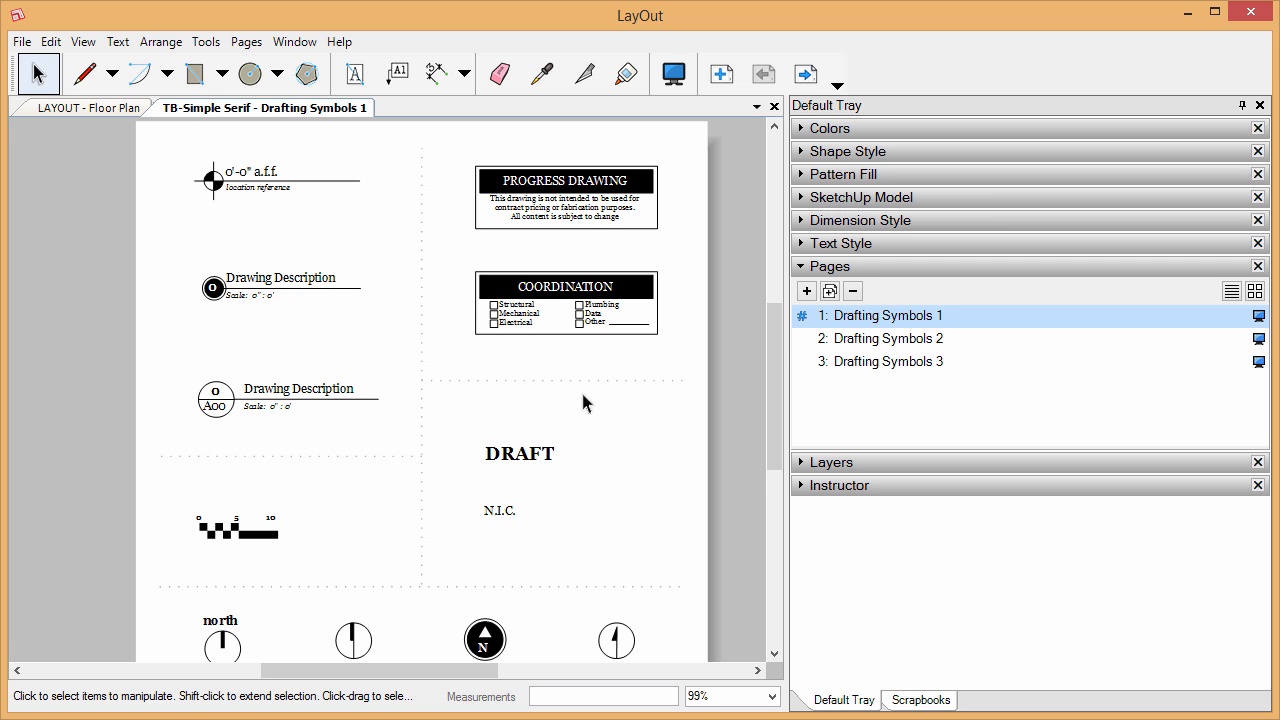
key(Page_Down)
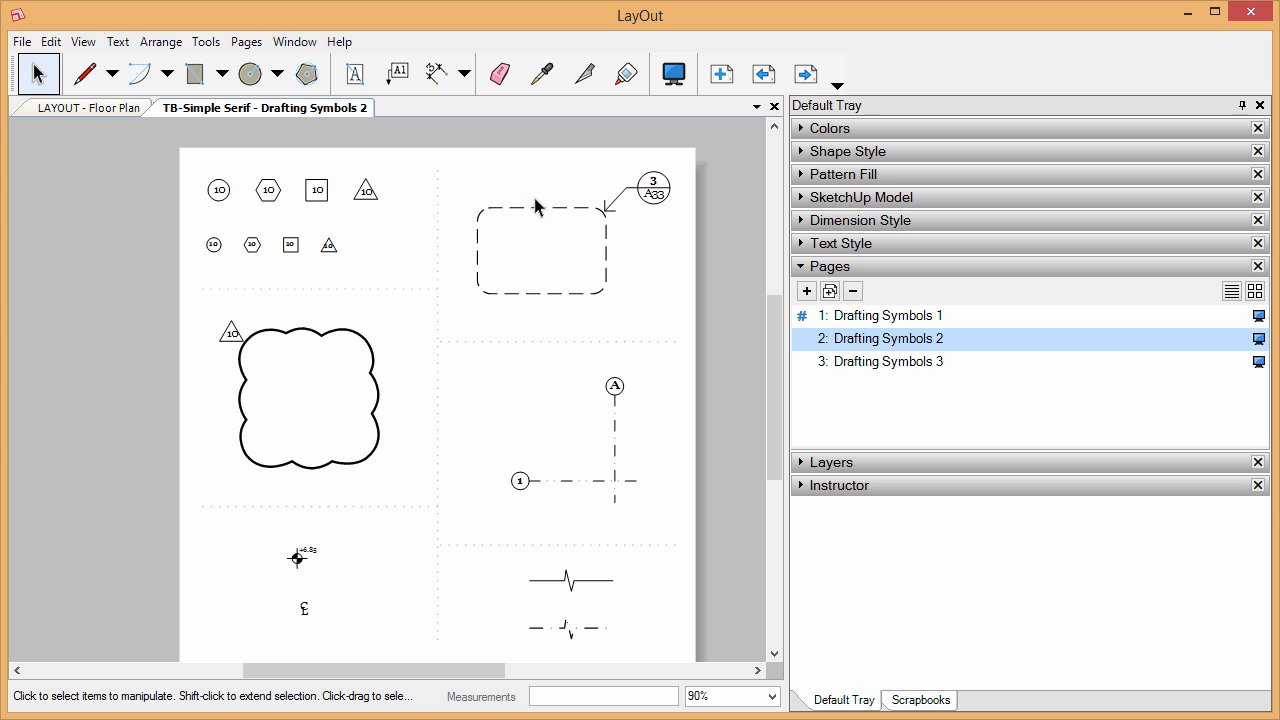
- Return to the LAYOUT document and open its Elevations page at the bookcase and window beside the fireplace
click(110, 110)
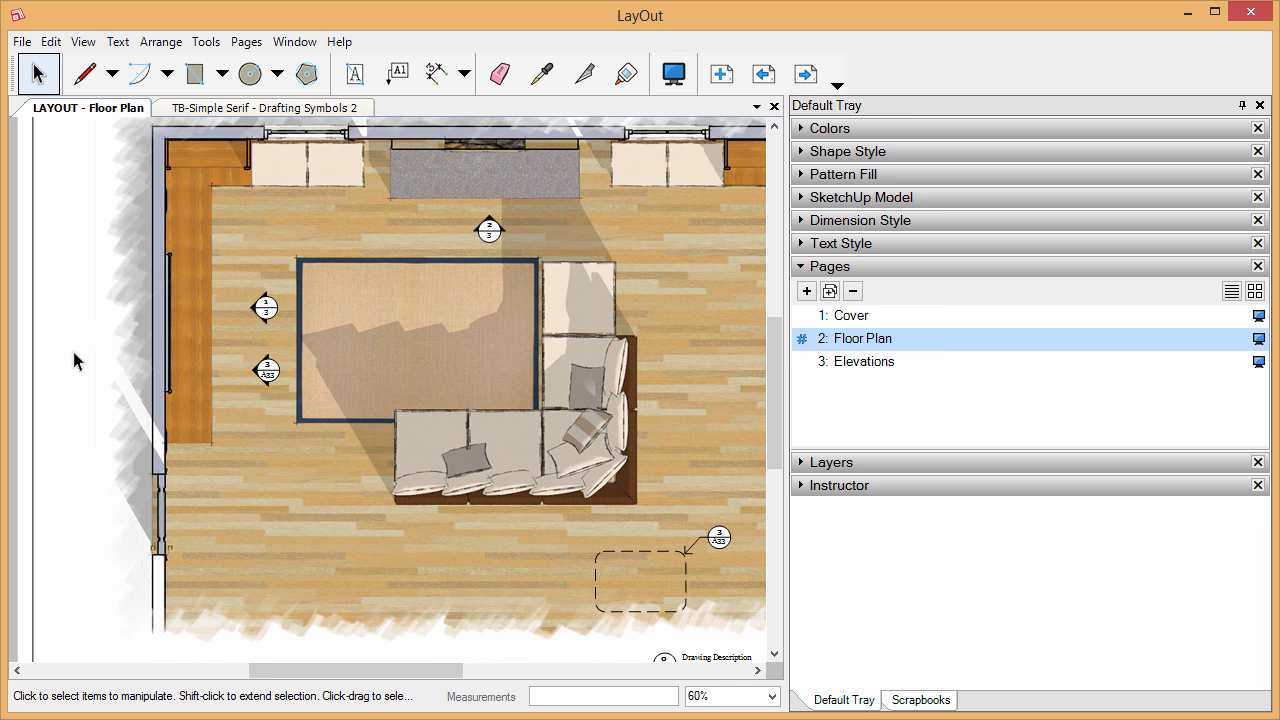
scroll(71, 340, down, 3)
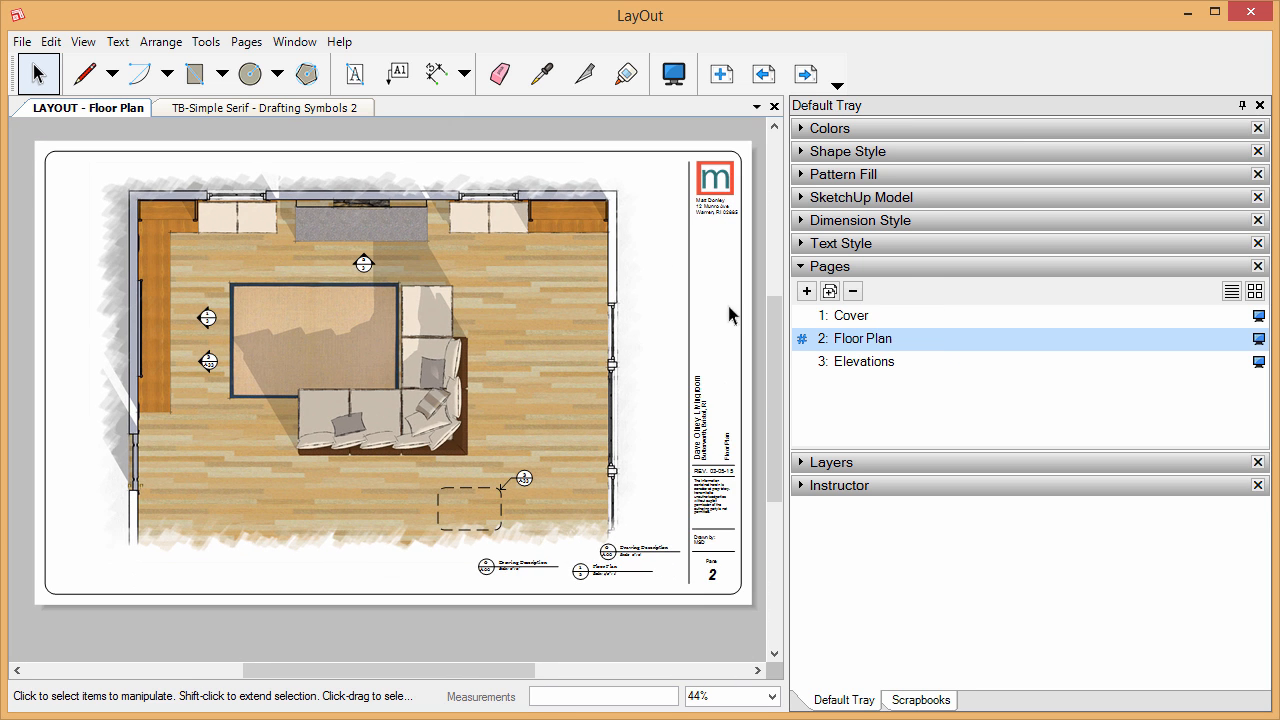
click(866, 362)
scroll(201, 183, up, 5)
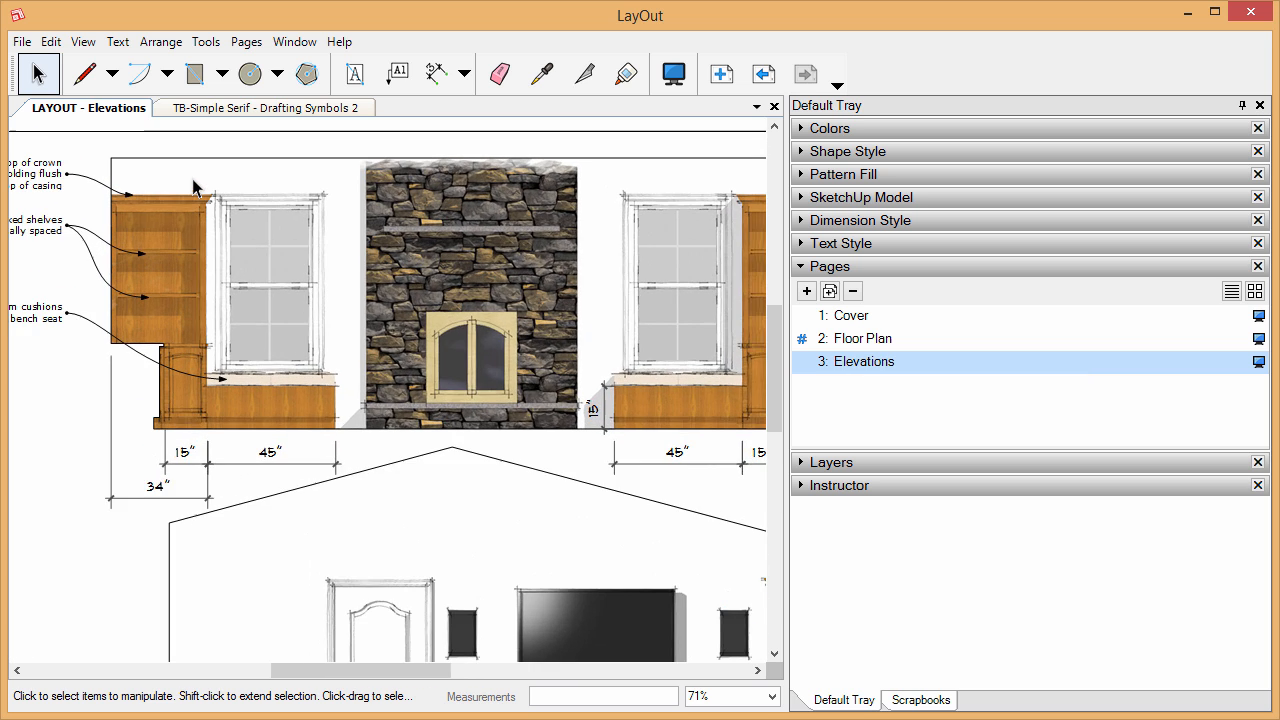
scroll(169, 186, down, 1)
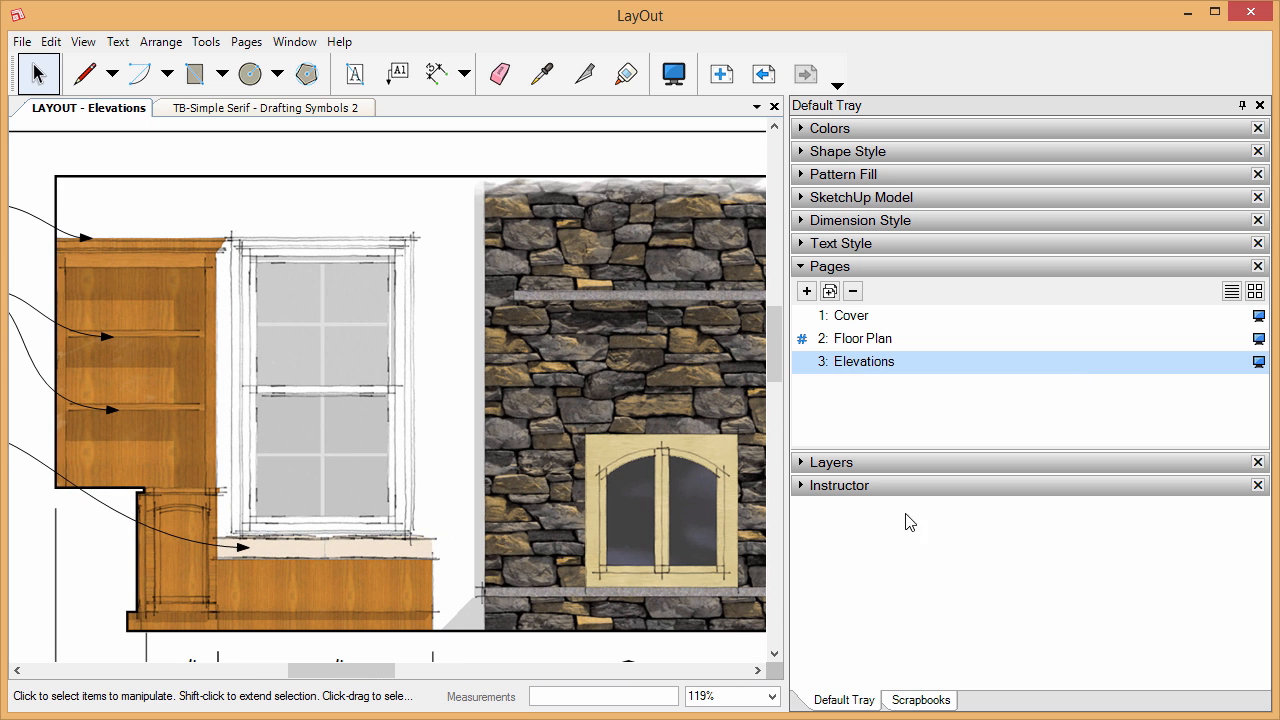
- Place the dashed detail callout with the 3/A33 bubble from Drafting Symbols 2 over the bookcase's crown molding on the upper elevation
click(905, 701)
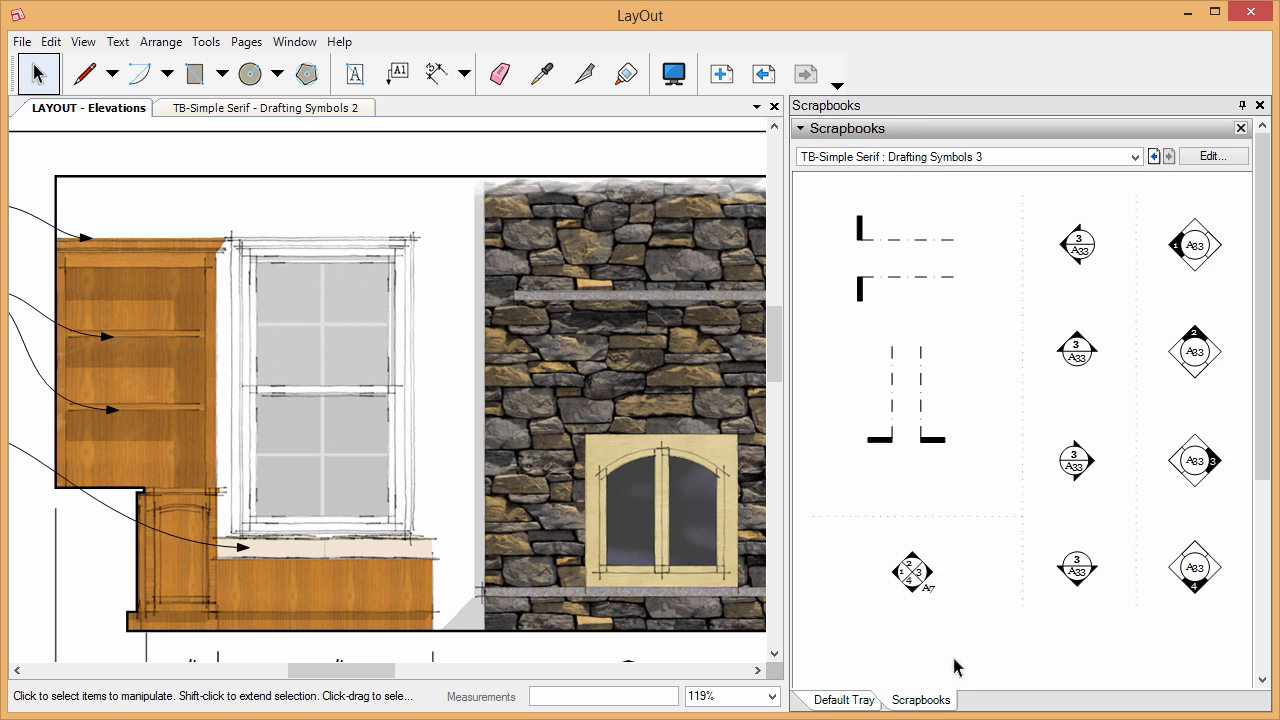
click(1153, 156)
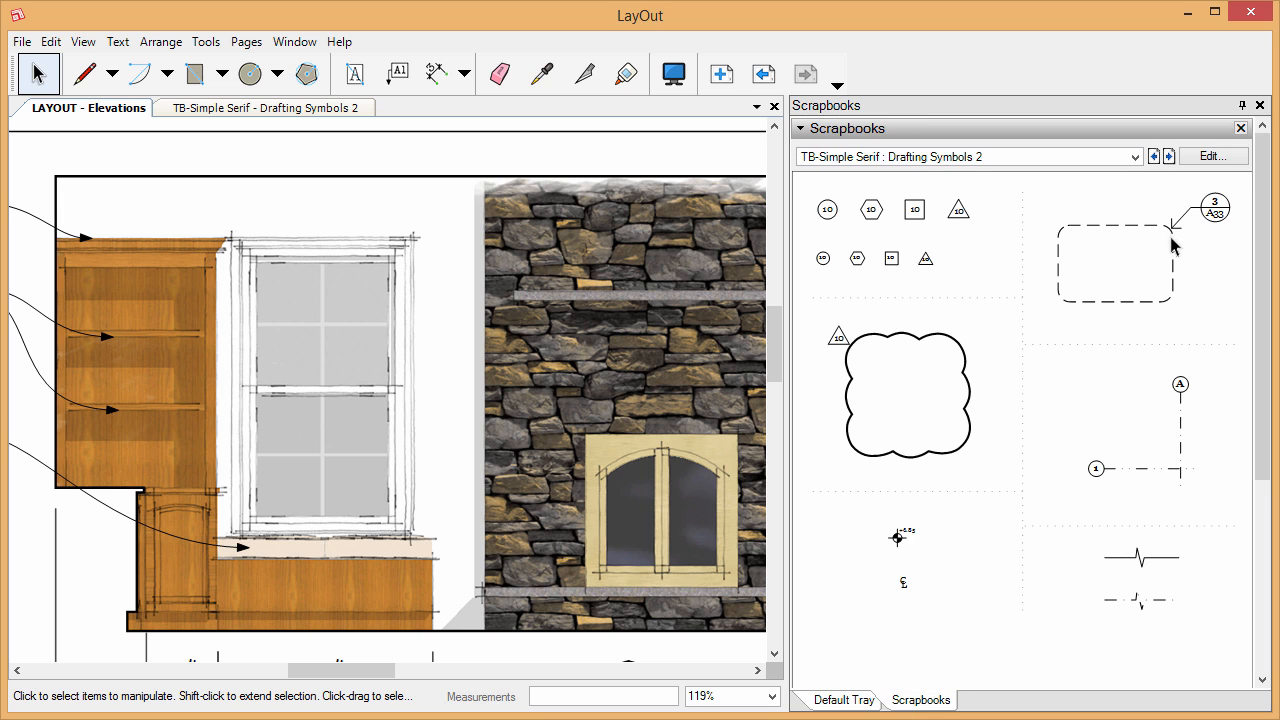
drag(1160, 250, 253, 240)
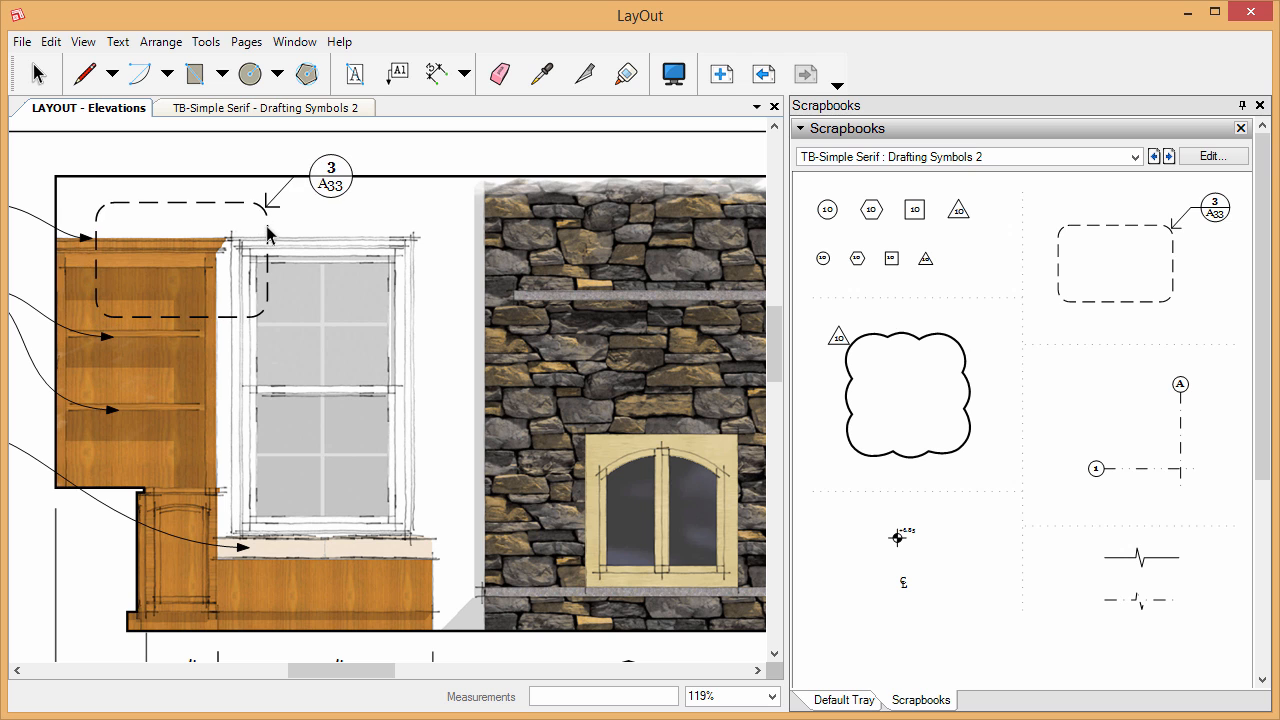
click(272, 233)
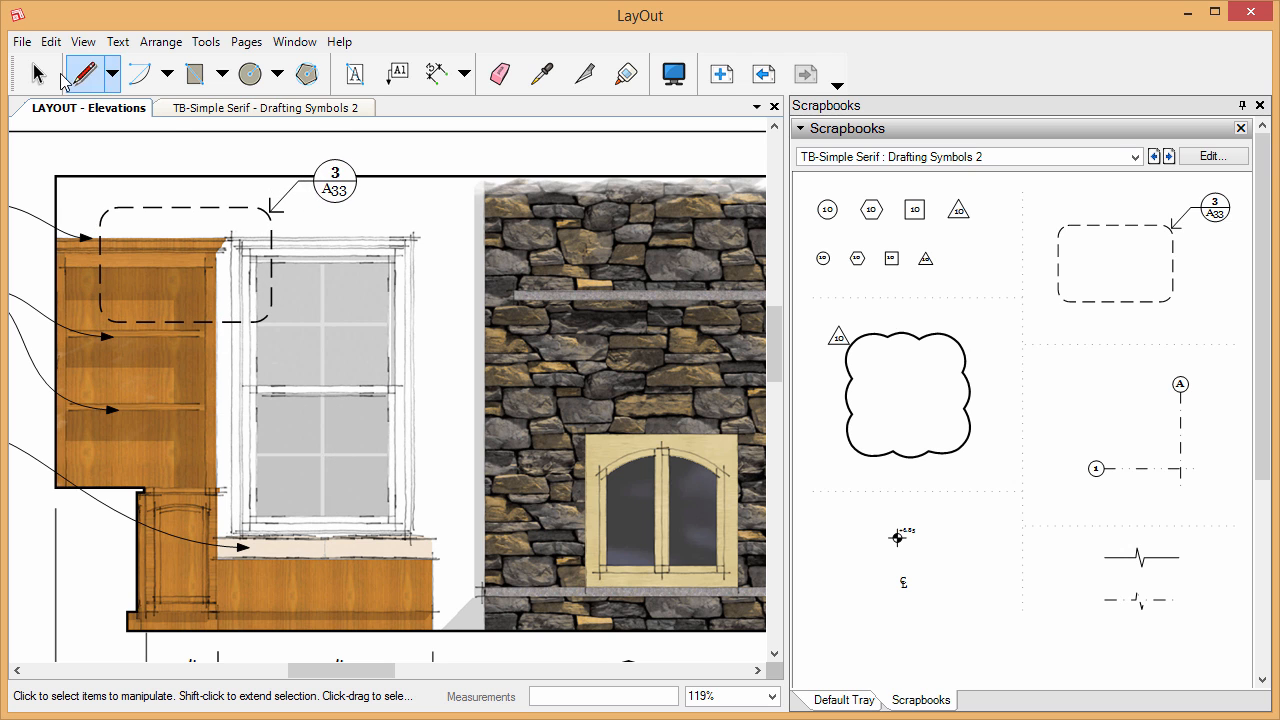
click(38, 73)
- Open the placed callout's nested groups for editing, down to the group holding the 3/A33 reference bubble
scroll(108, 200, up, 4)
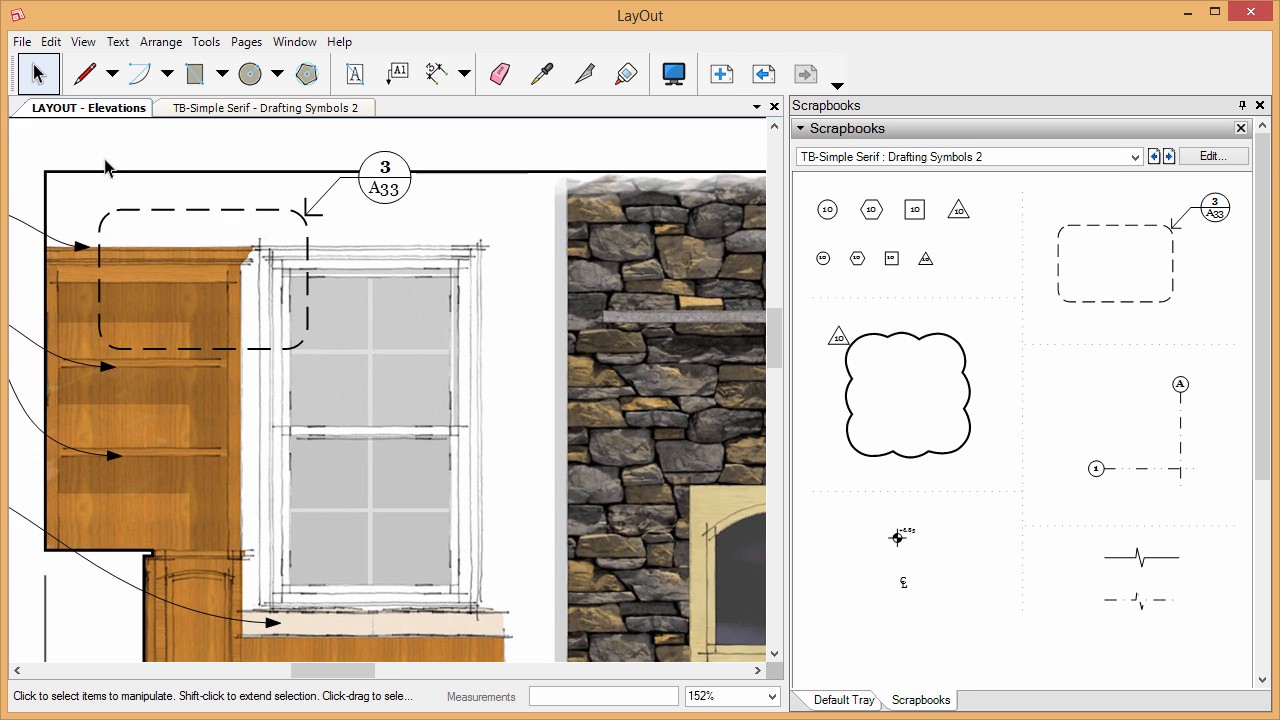
scroll(601, 454, down, 2)
scroll(285, 283, up, 1)
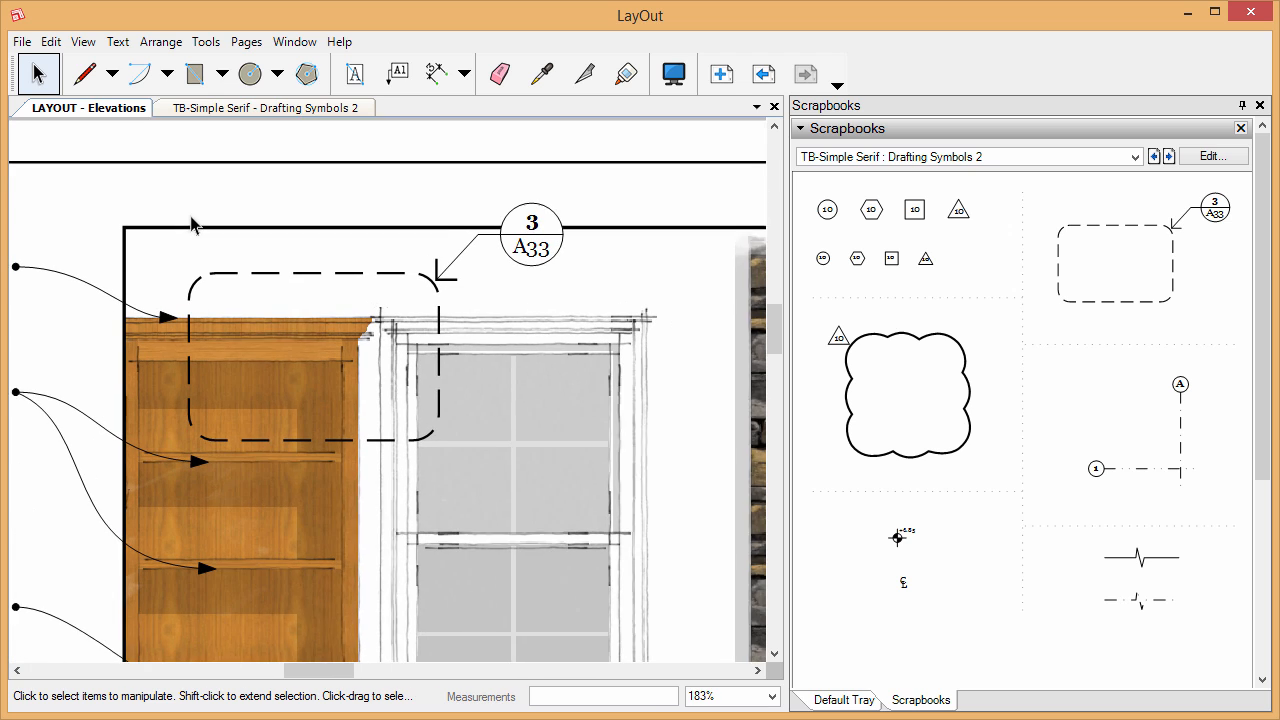
double_click(545, 252)
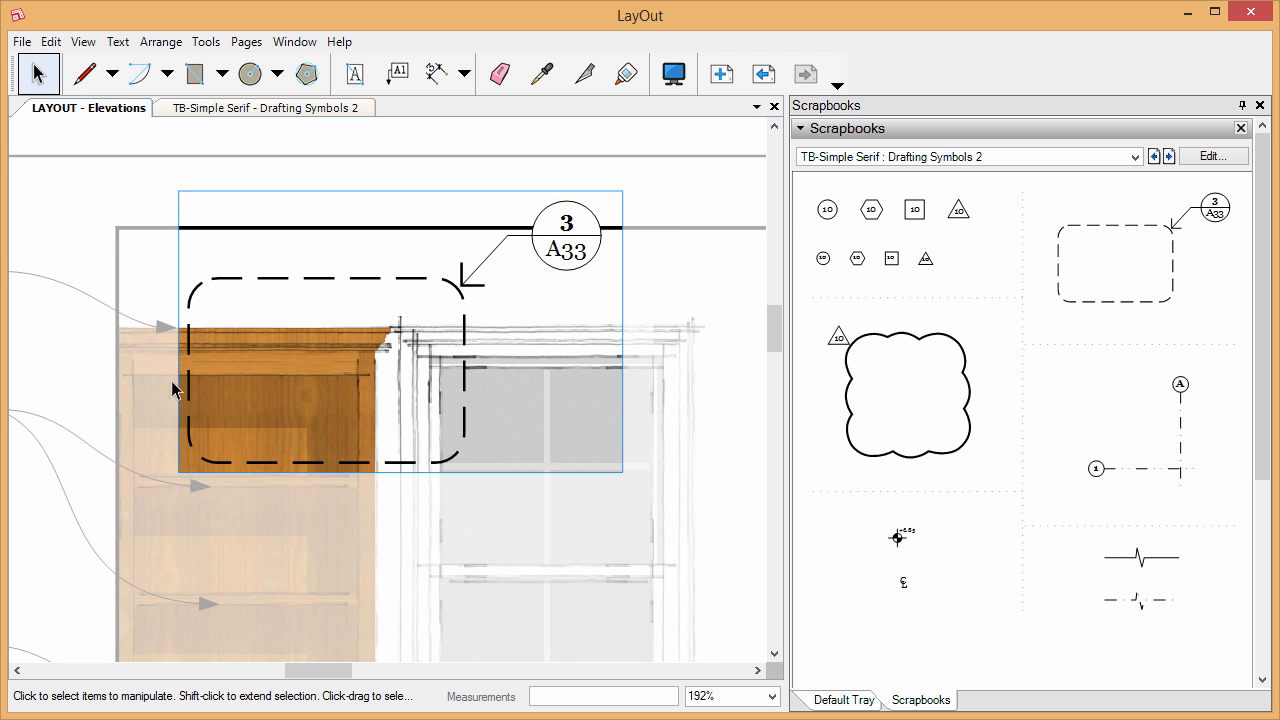
scroll(180, 457, down, 1)
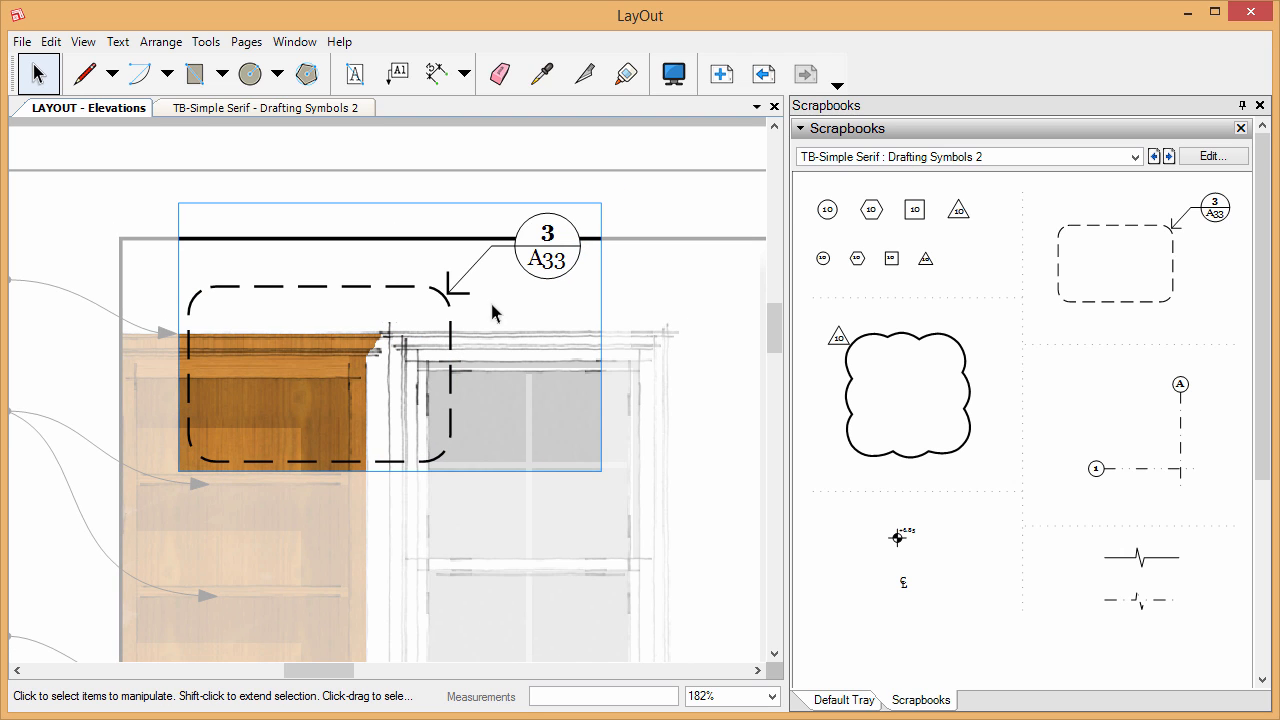
click(540, 246)
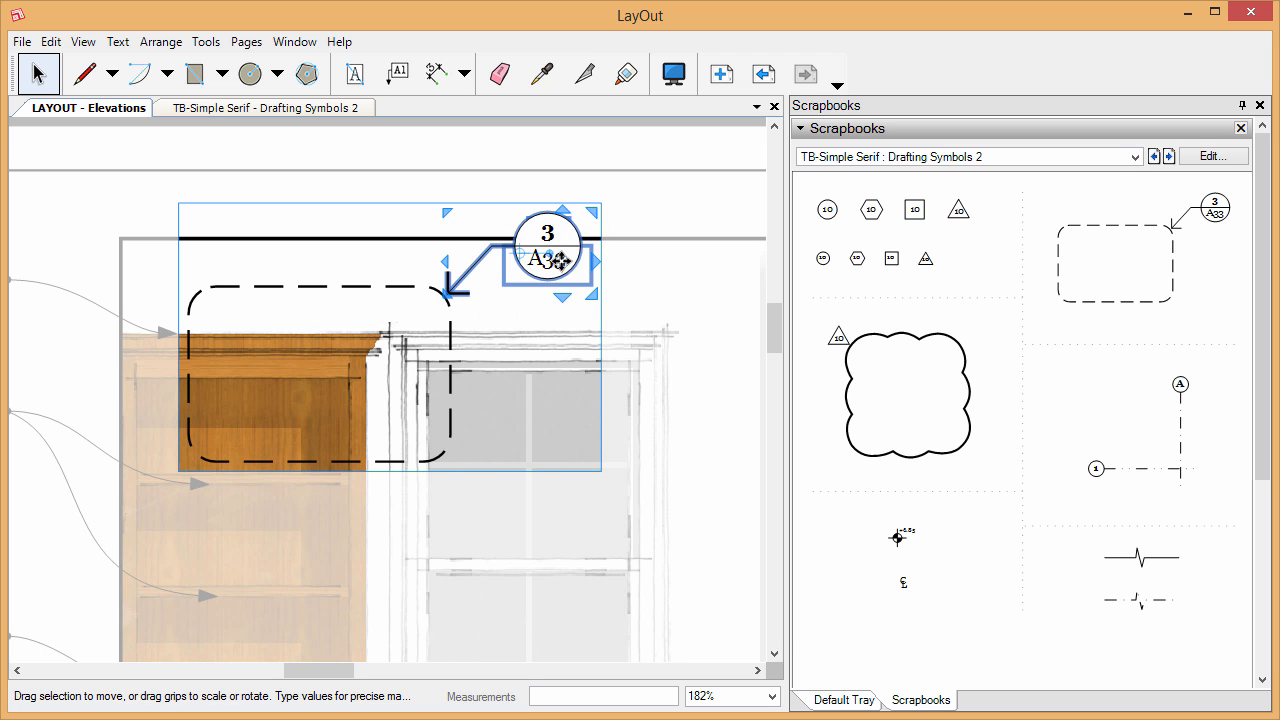
double_click(560, 261)
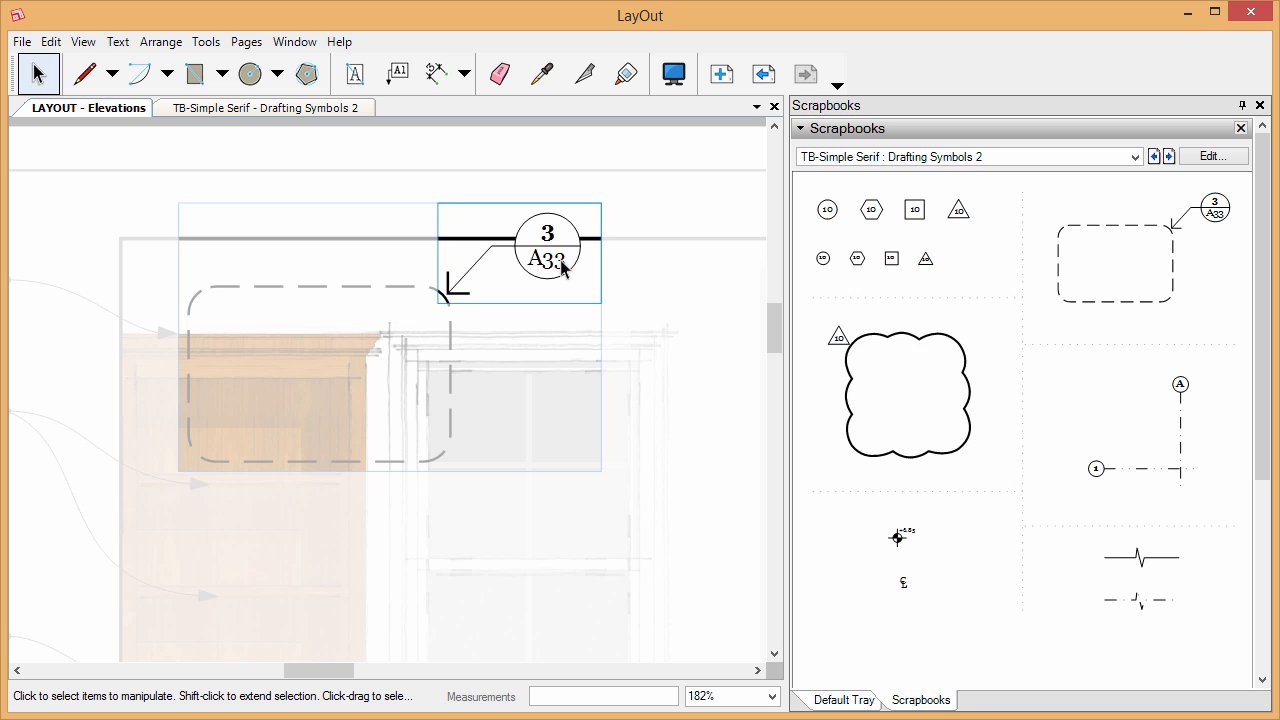
click(561, 266)
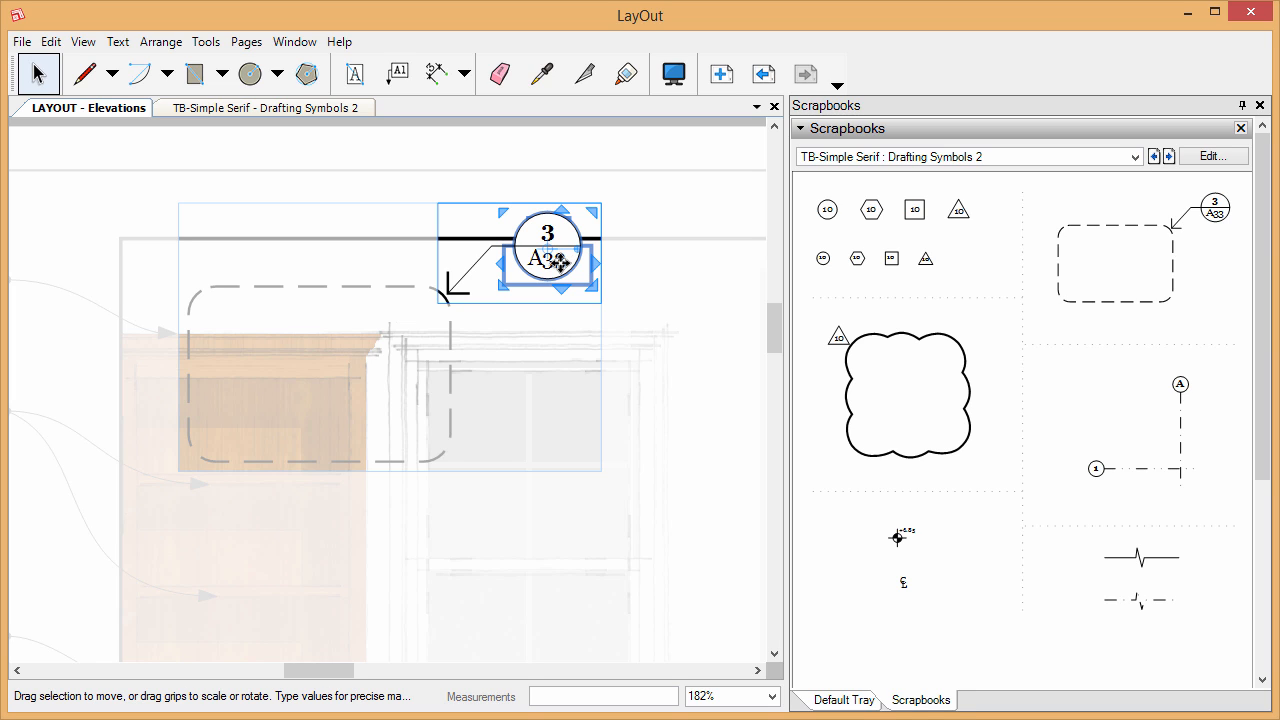
key(Escape)
scroll(273, 405, down, 1)
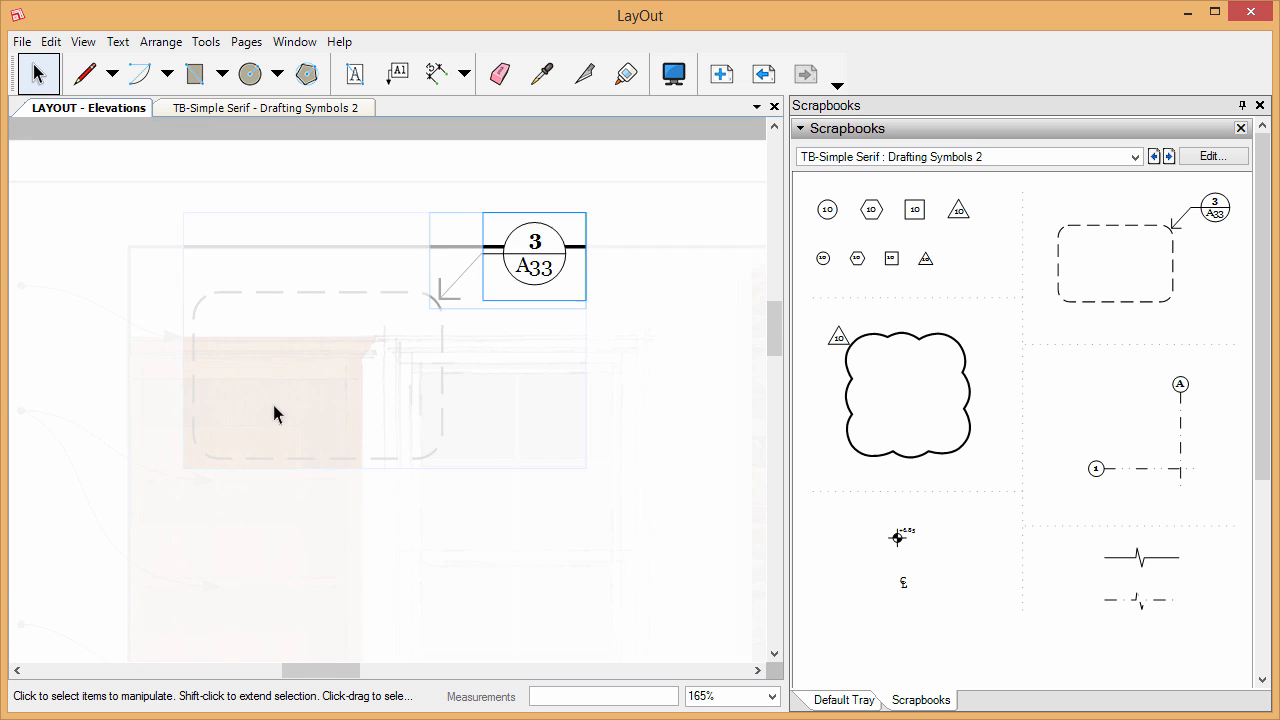
- Set the page reference in the lower half of the callout bubble to 3
scroll(474, 286, up, 4)
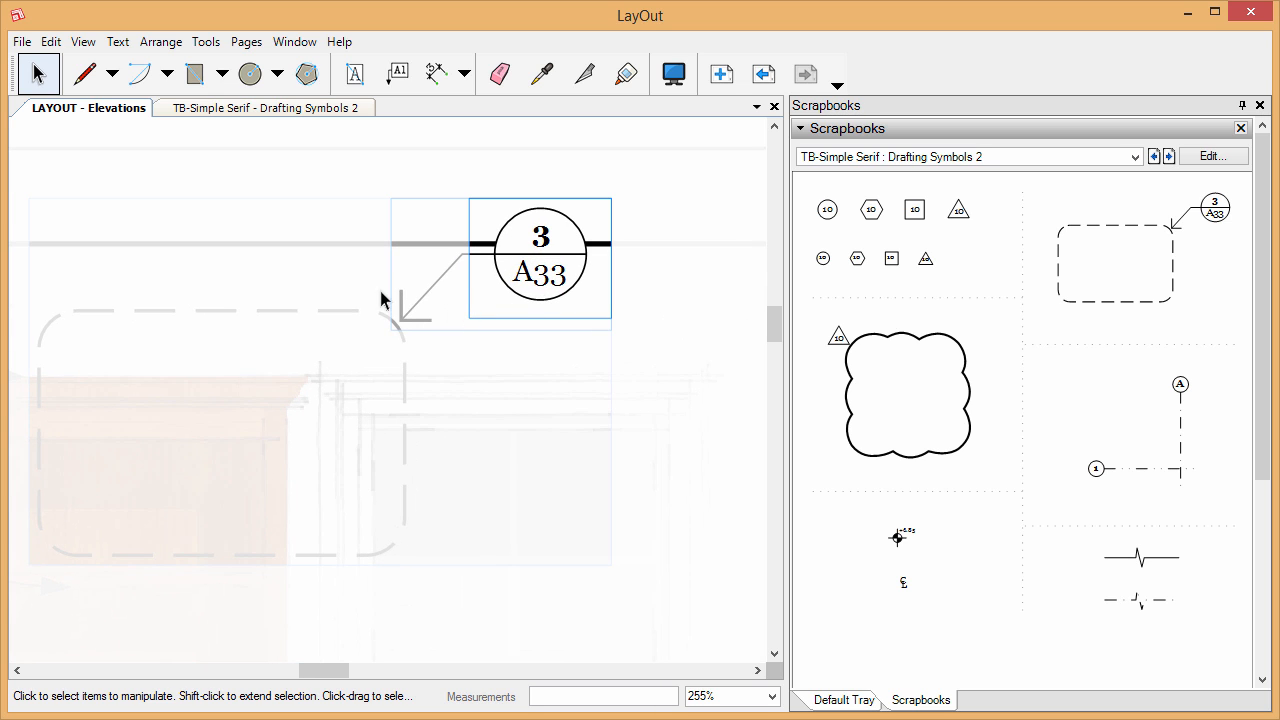
click(546, 282)
double_click(546, 280)
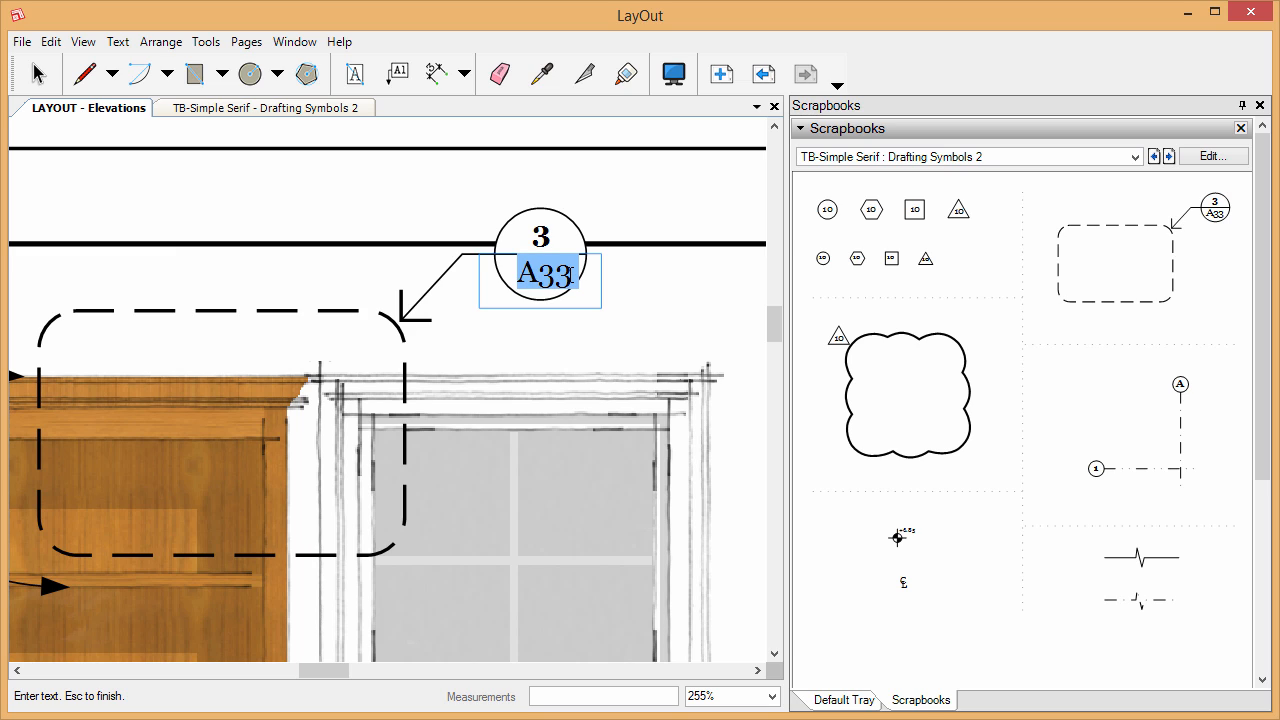
text(3)
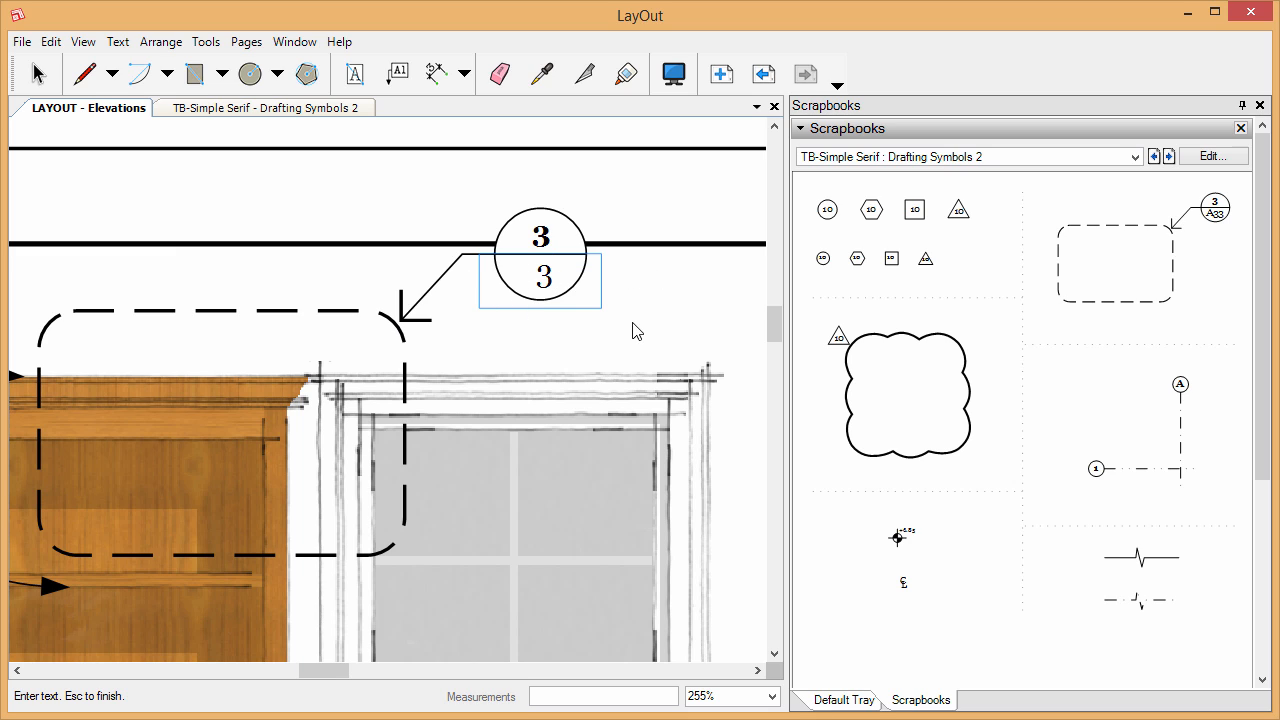
- Finish the page reference edit and close all of the callout's nested groups
key(Escape)
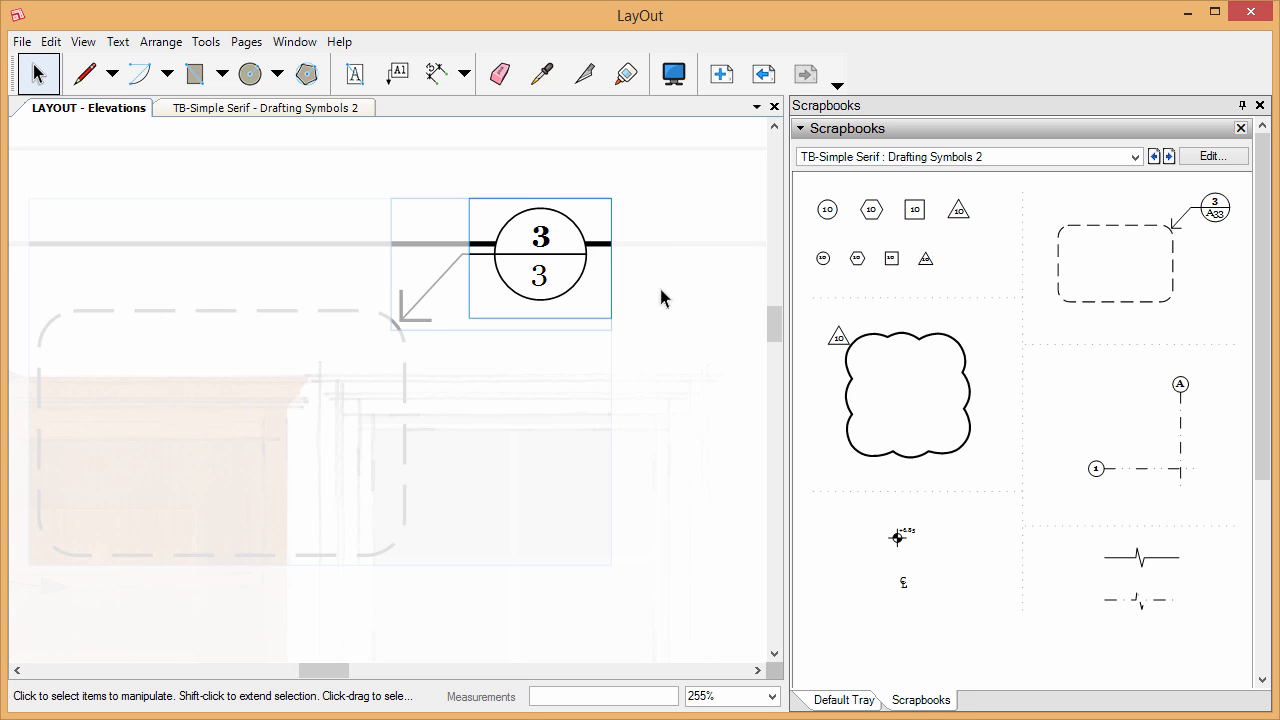
key(Escape)
key(Escape)
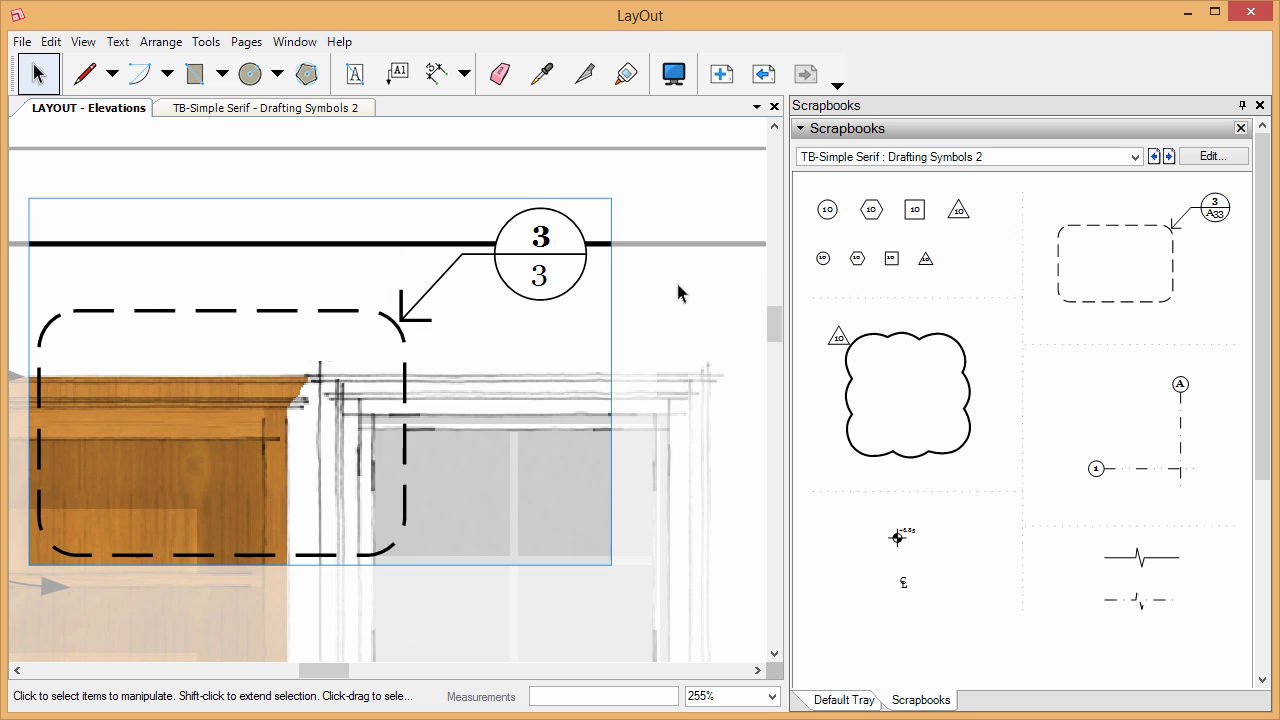
click(677, 284)
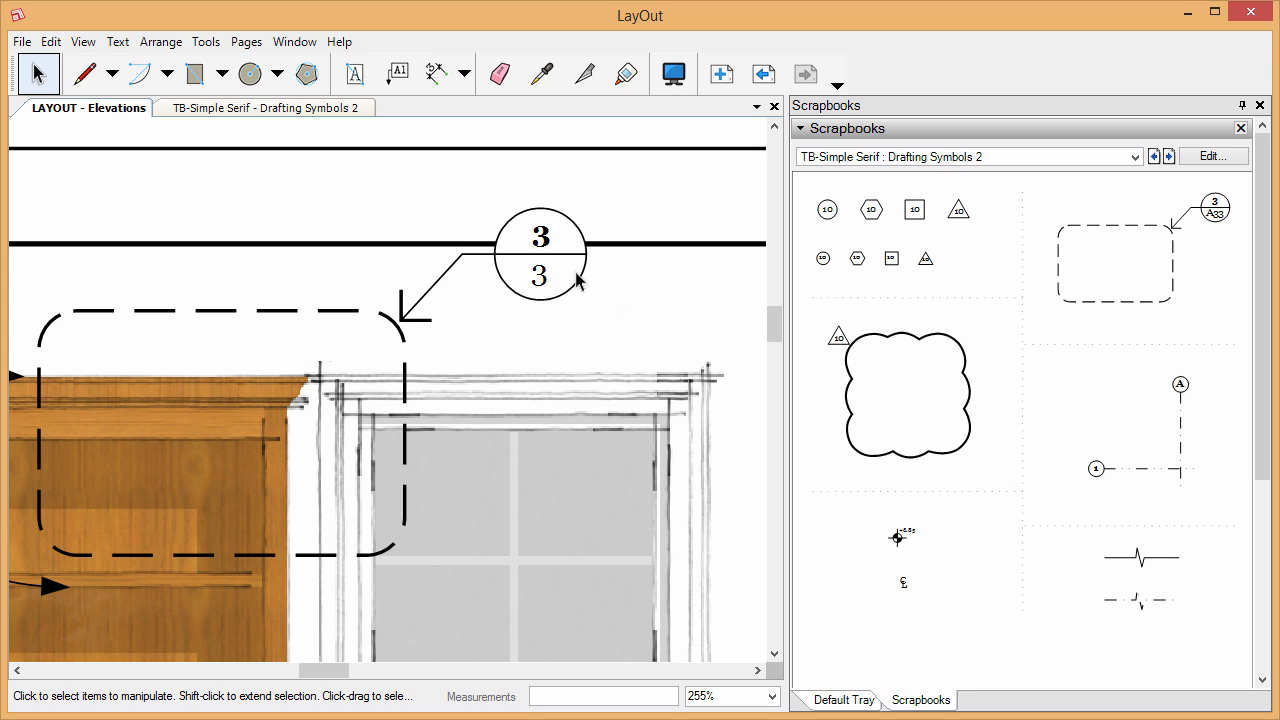
- Set the page reference in the lower half of the callout bubble to 4 and leave its inner groups
double_click(545, 276)
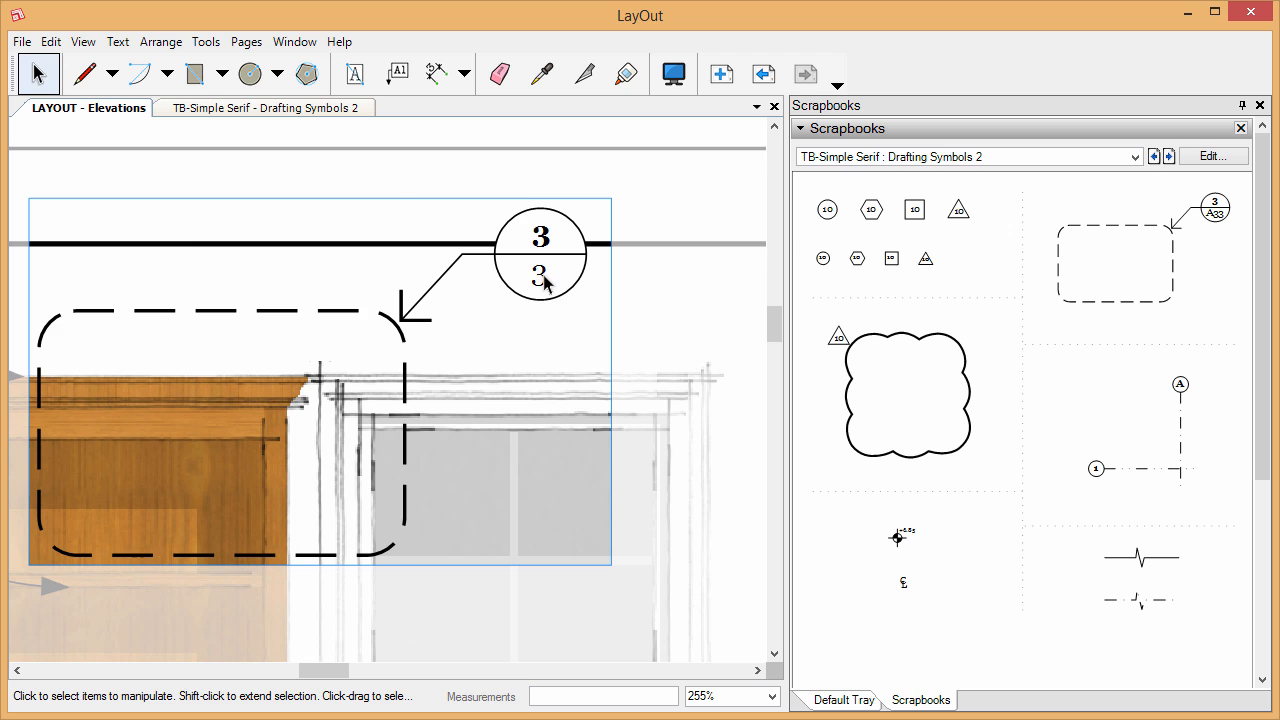
double_click(544, 278)
double_click(544, 282)
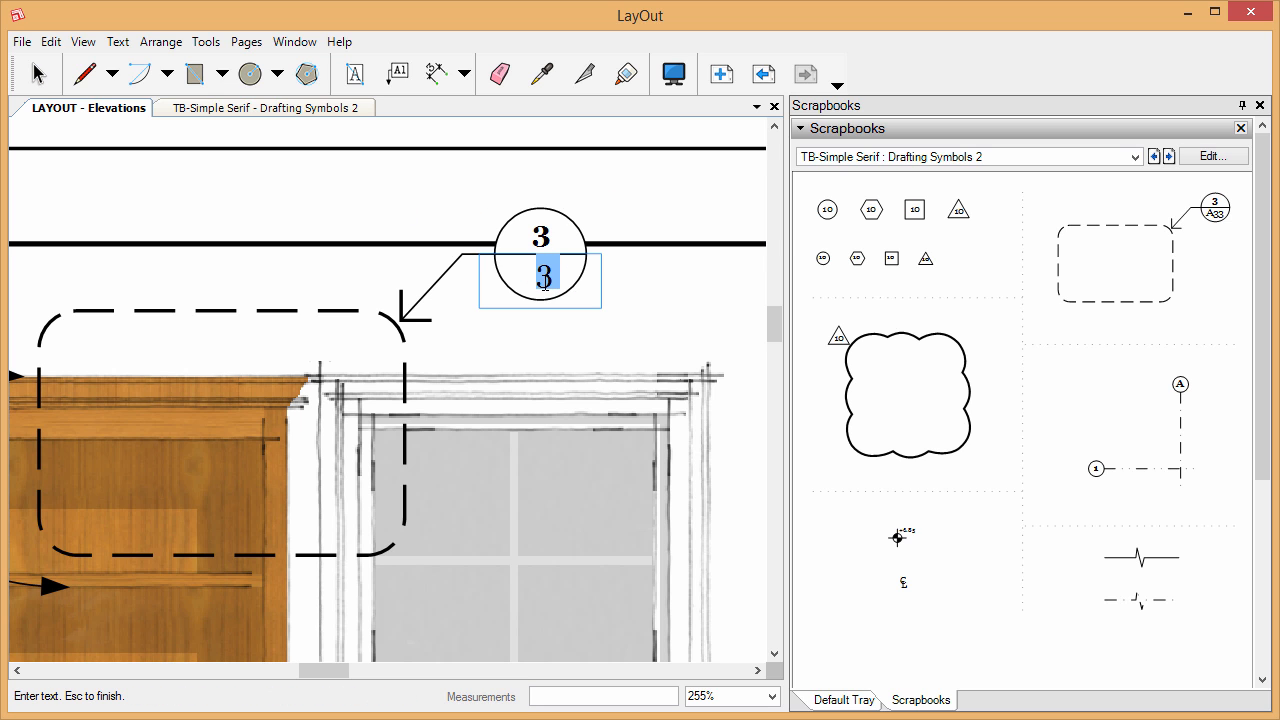
text(4)
scroll(544, 282, up, 5)
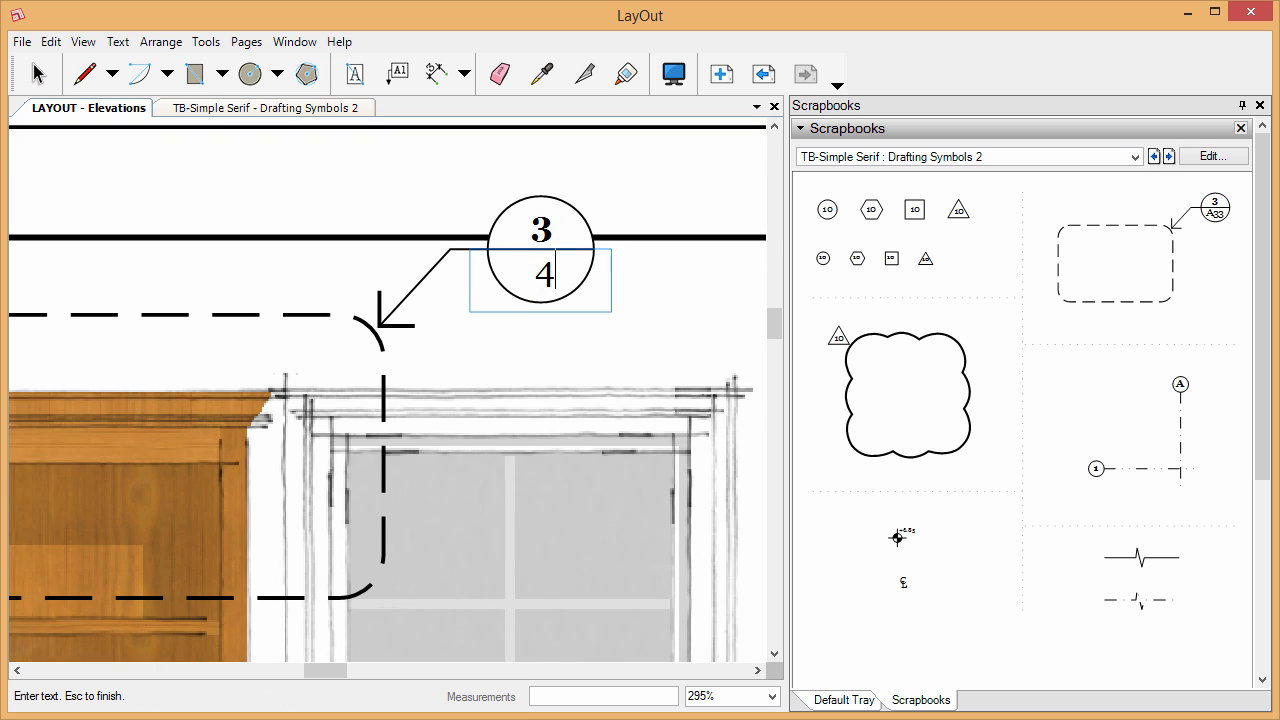
scroll(445, 300, up, 1)
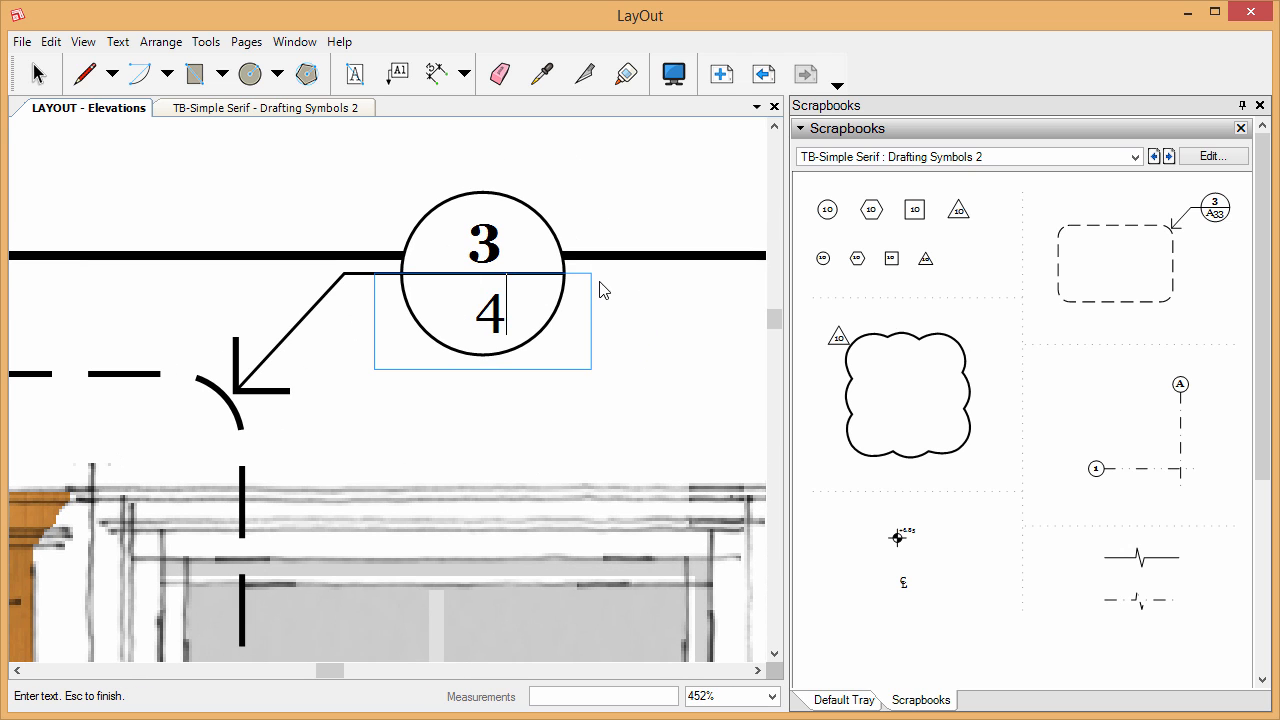
key(Escape)
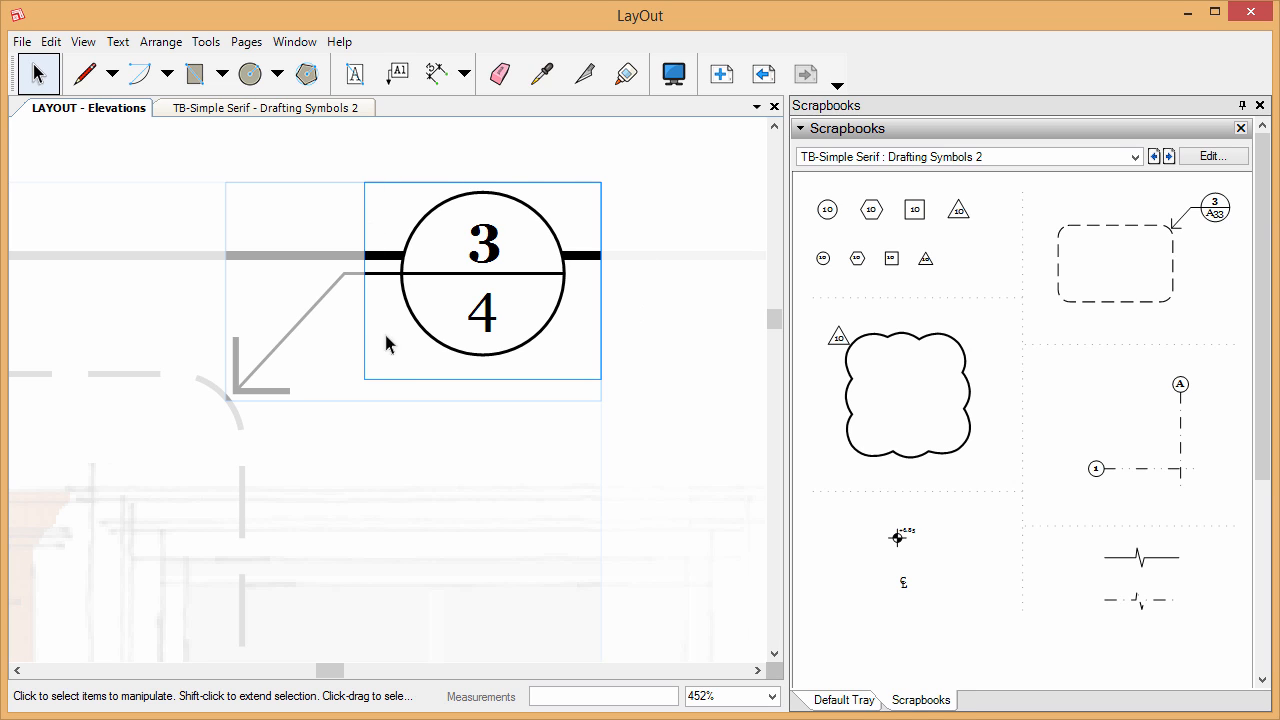
key(Escape)
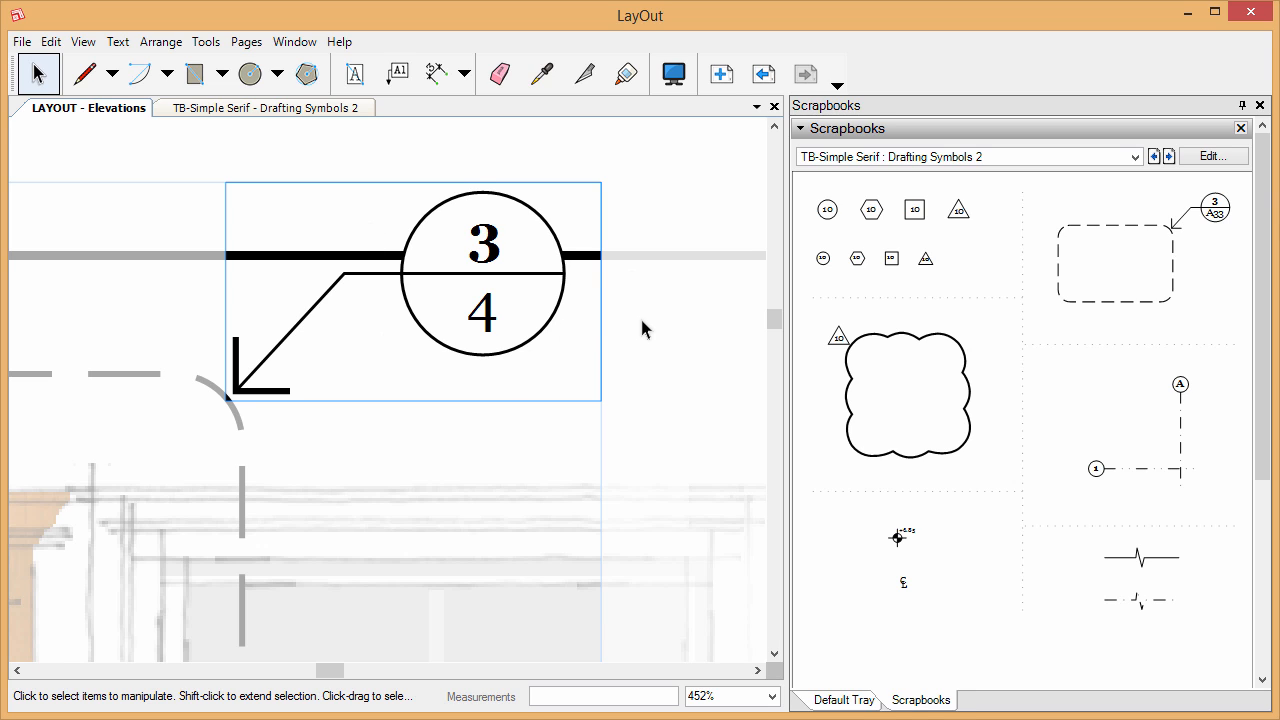
key(Escape)
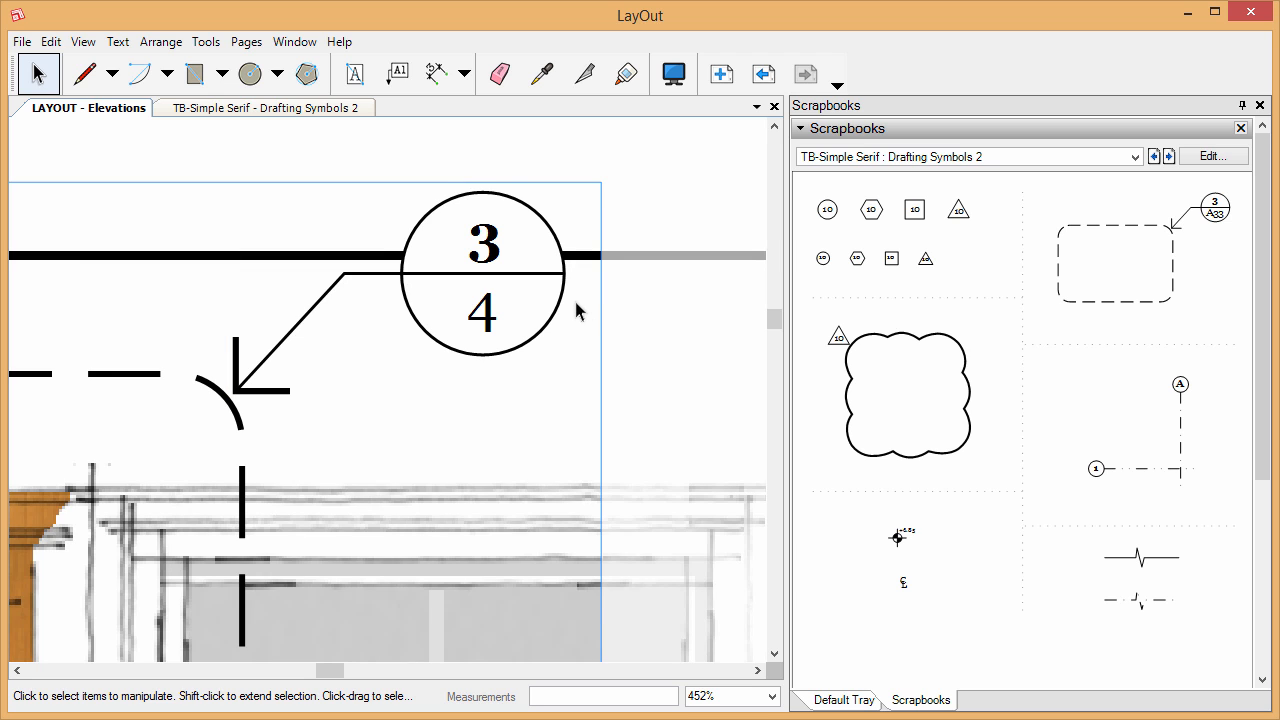
scroll(578, 308, down, 4)
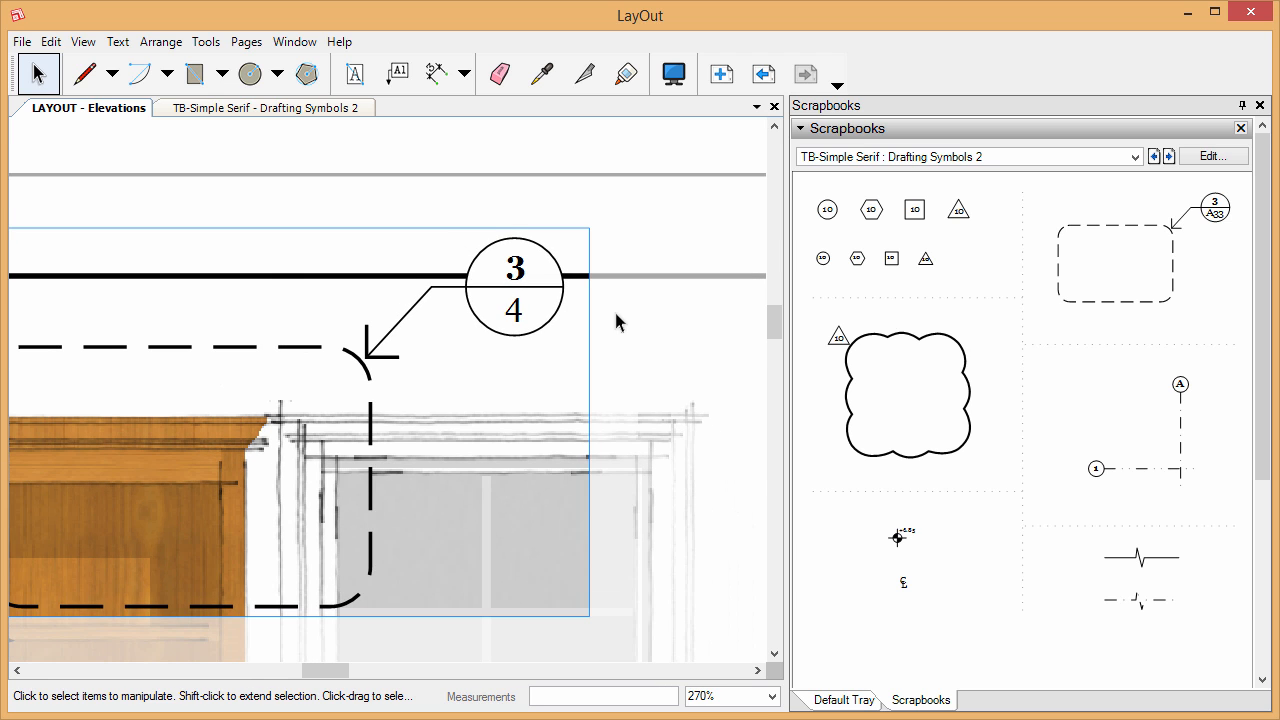
double_click(514, 312)
double_click(514, 312)
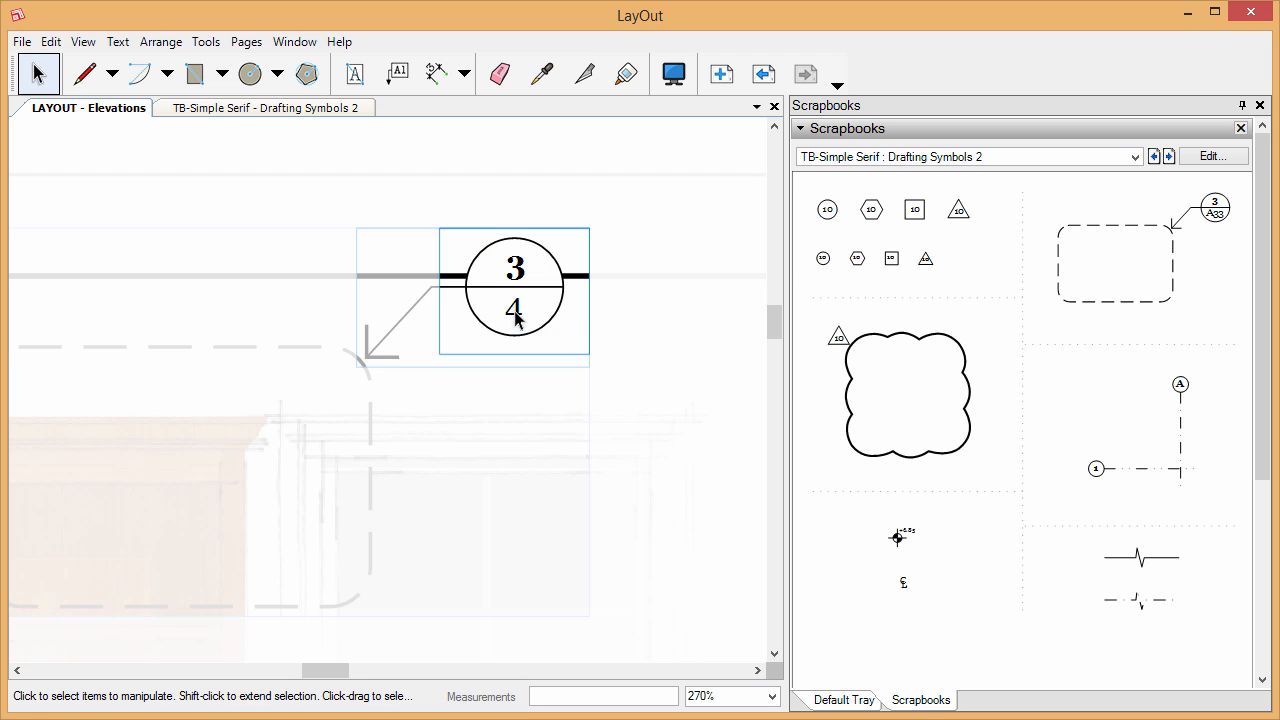
click(606, 286)
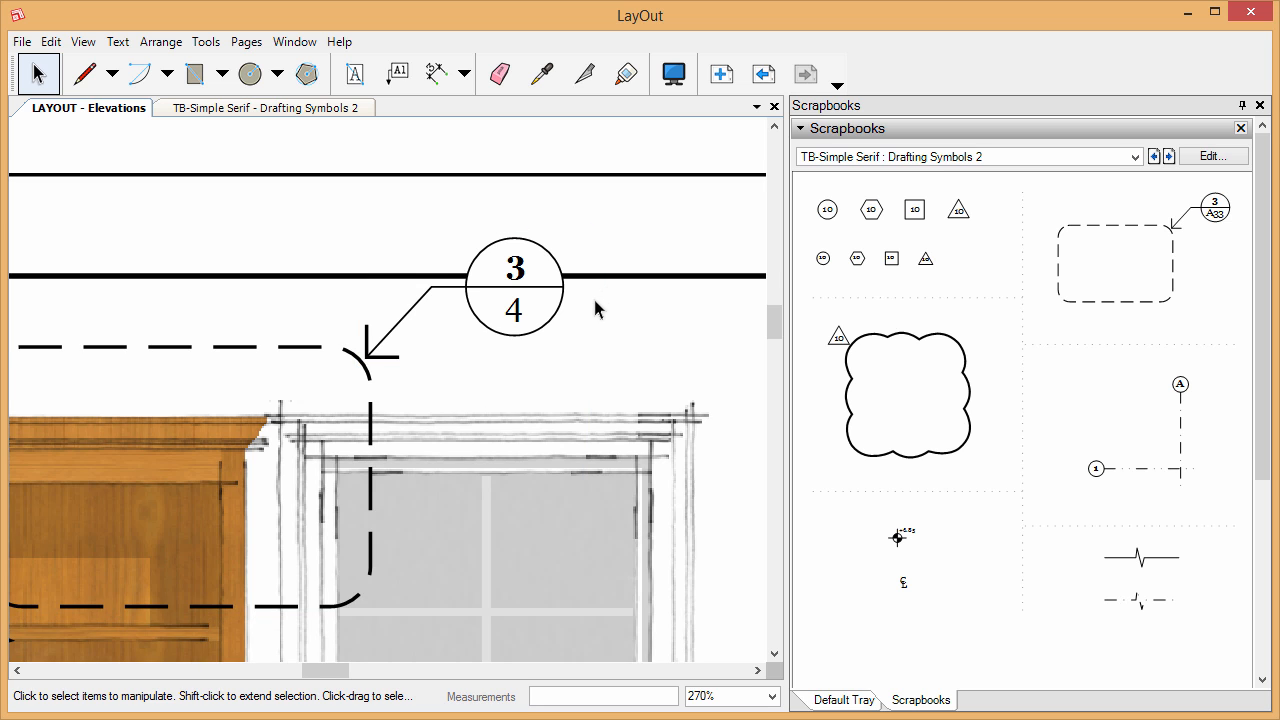
- Change the page reference in the lower half of the callout bubble to 5 and finish editing
scroll(594, 308, up, 1)
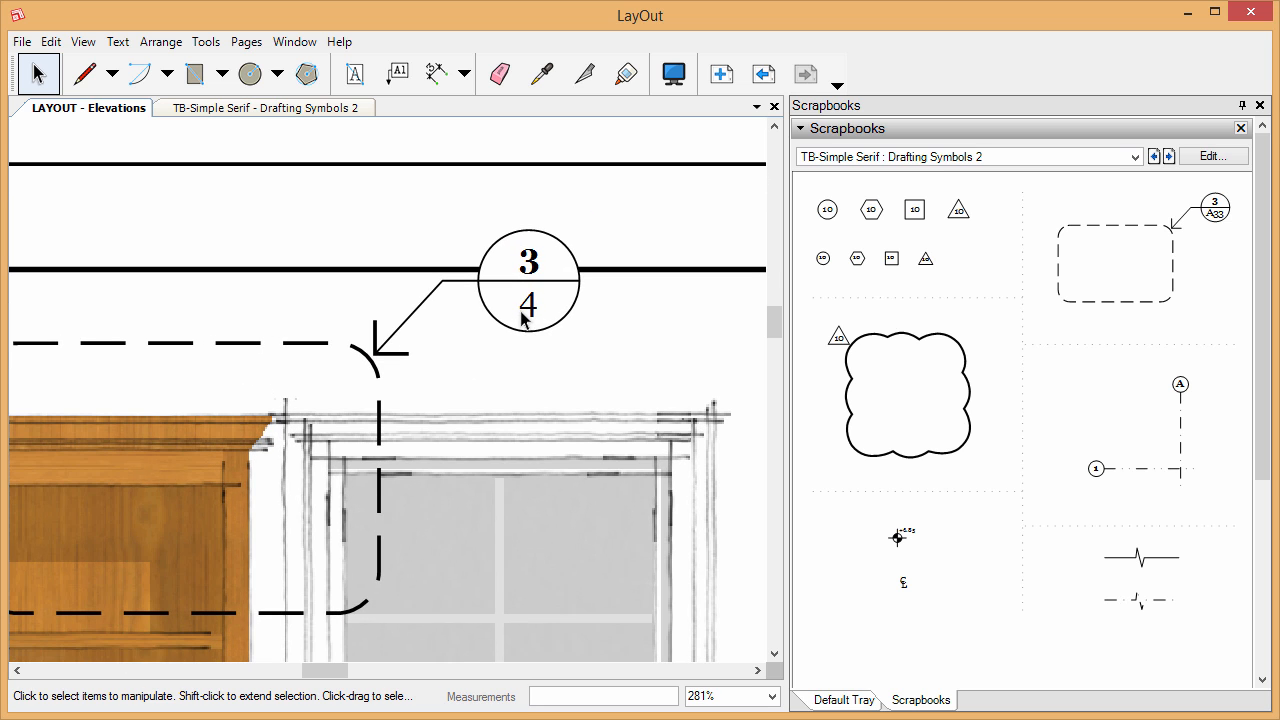
scroll(524, 316, up, 4)
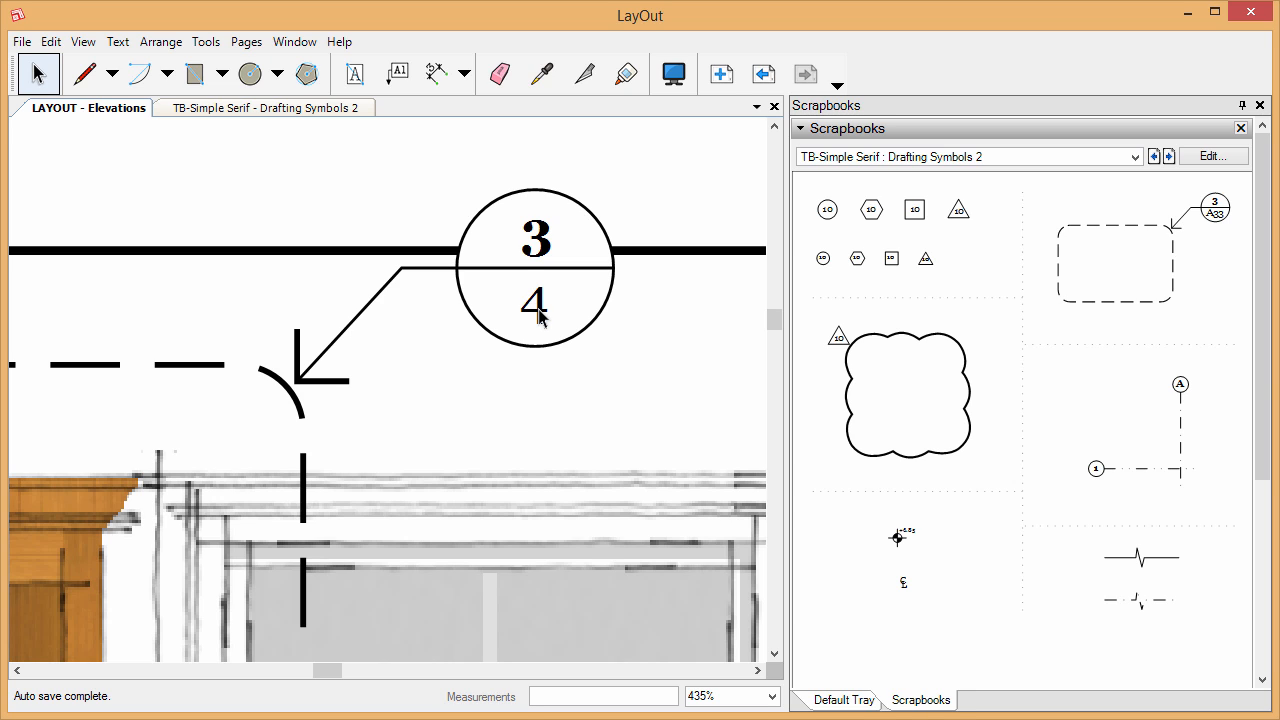
double_click(538, 316)
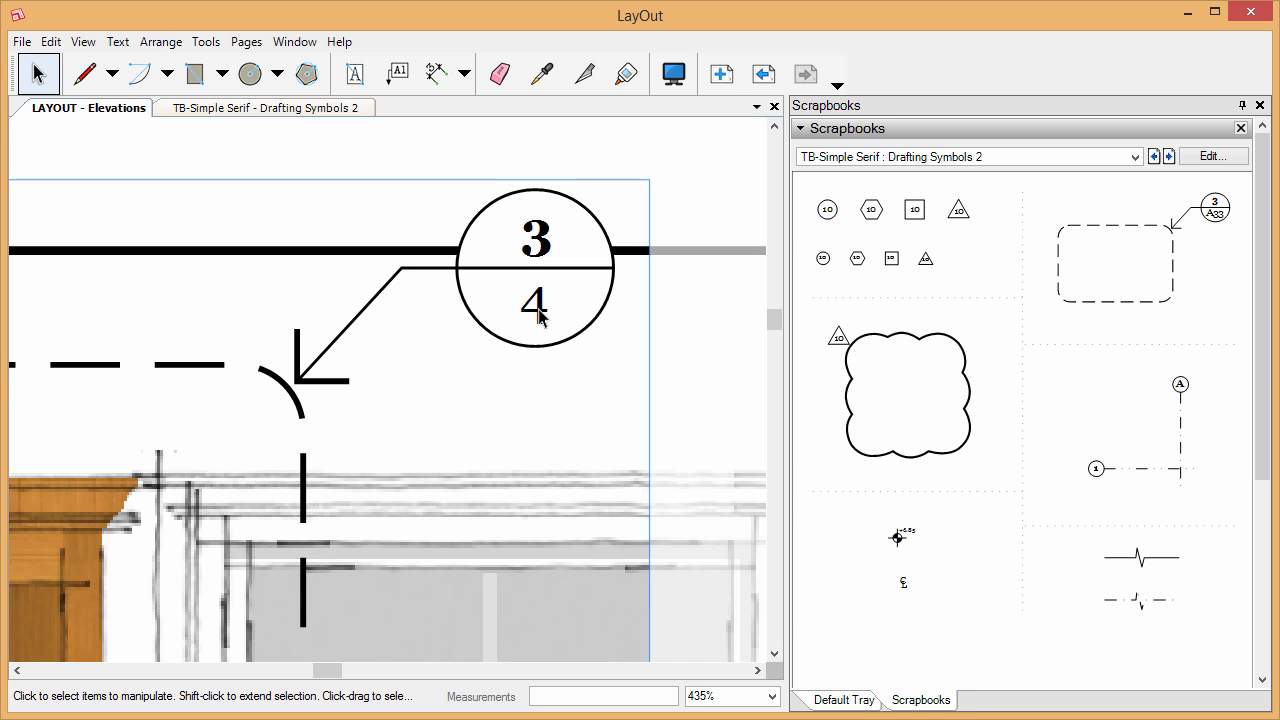
double_click(538, 316)
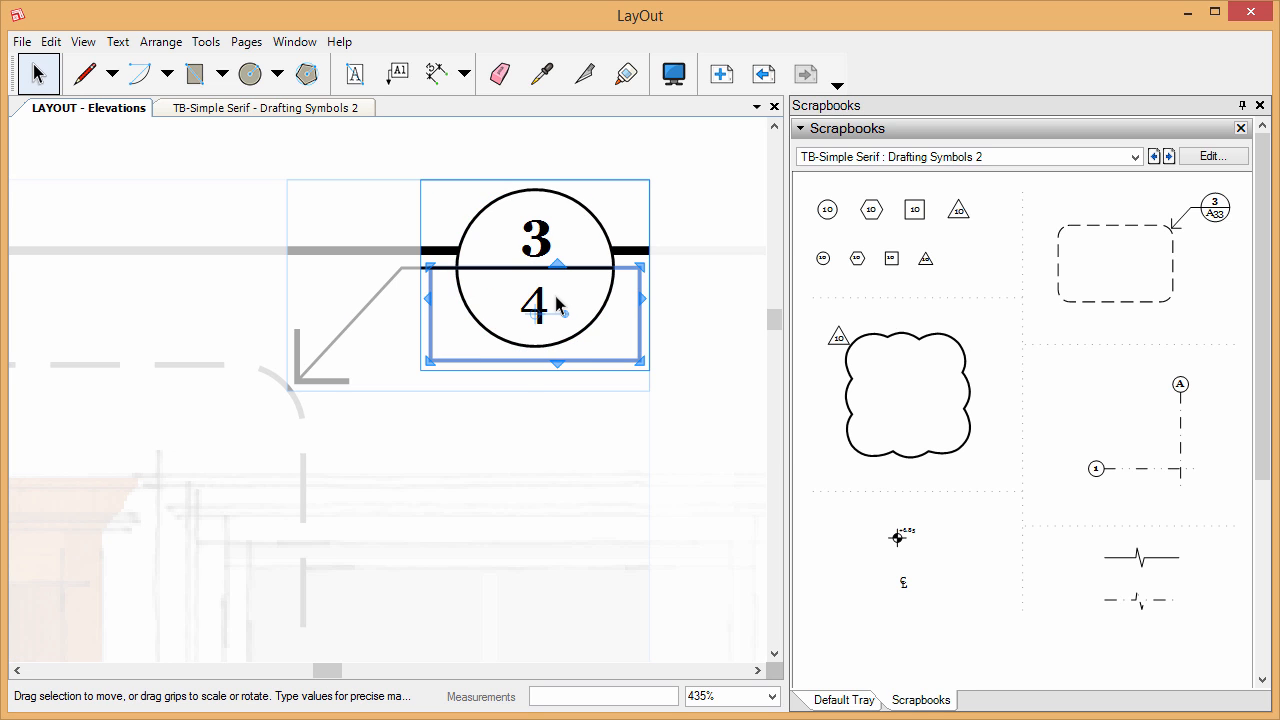
double_click(545, 312)
key(Escape)
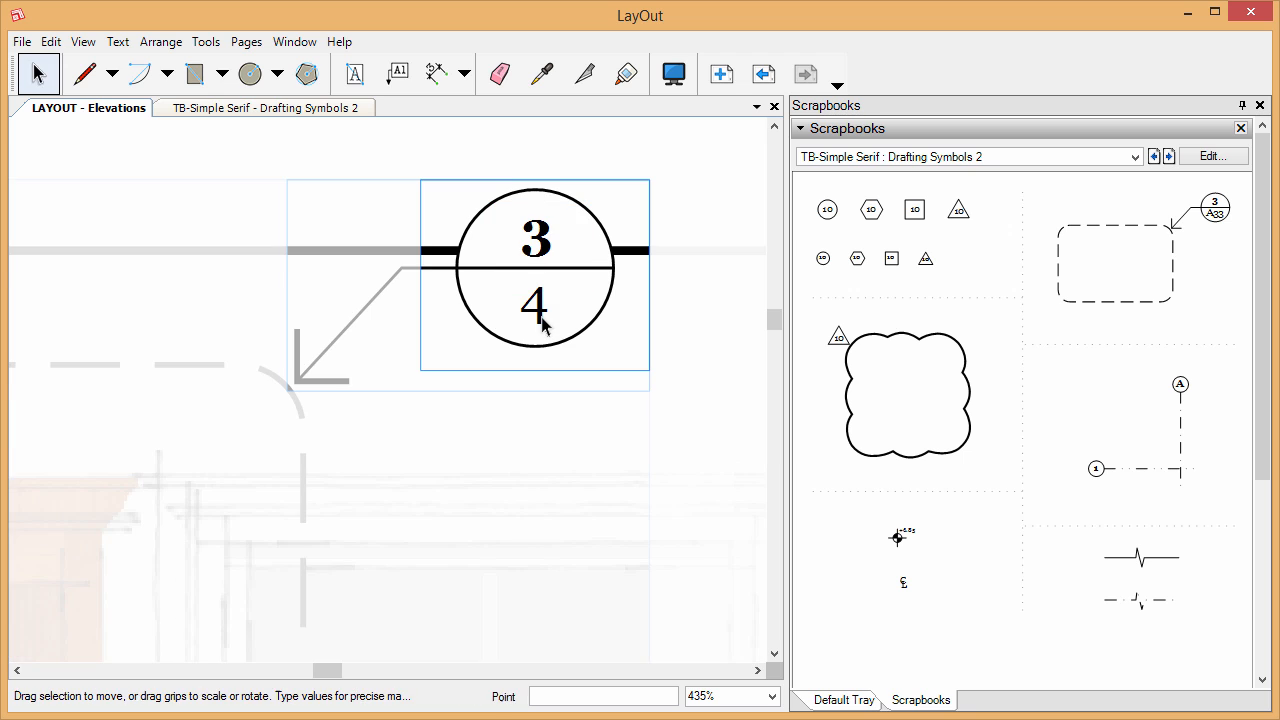
double_click(541, 322)
text(5)
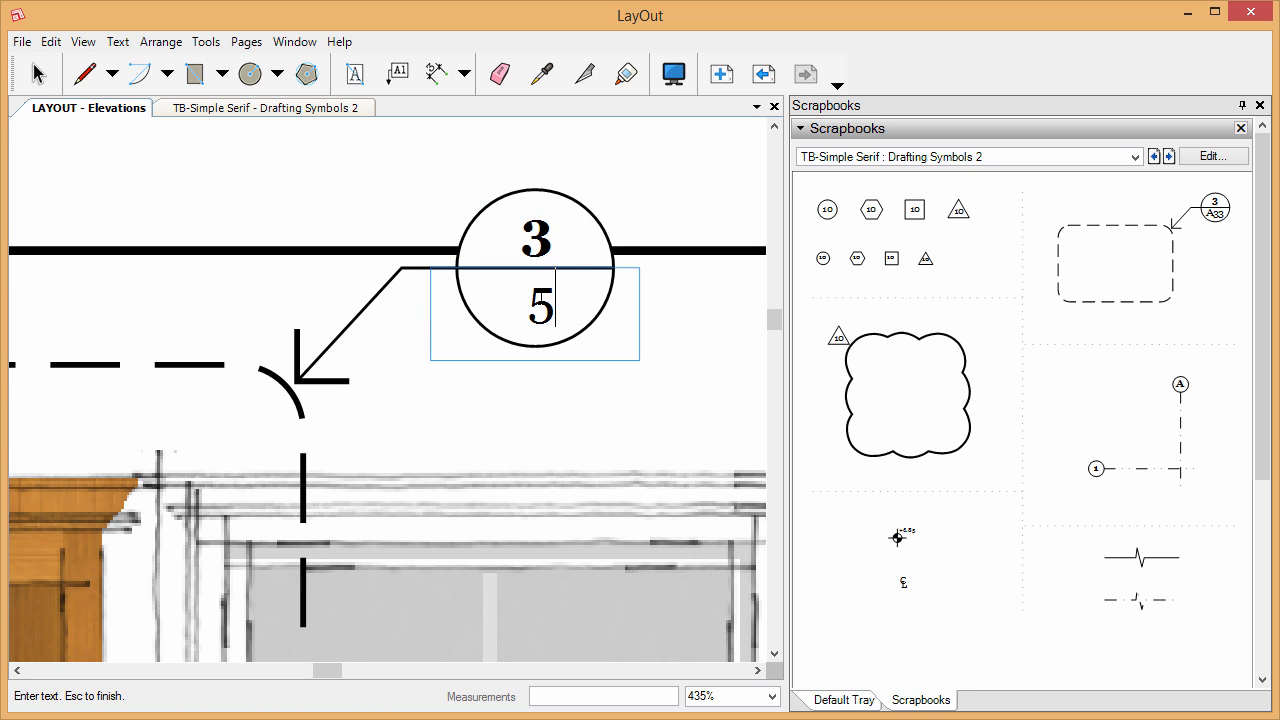
scroll(571, 277, down, 5)
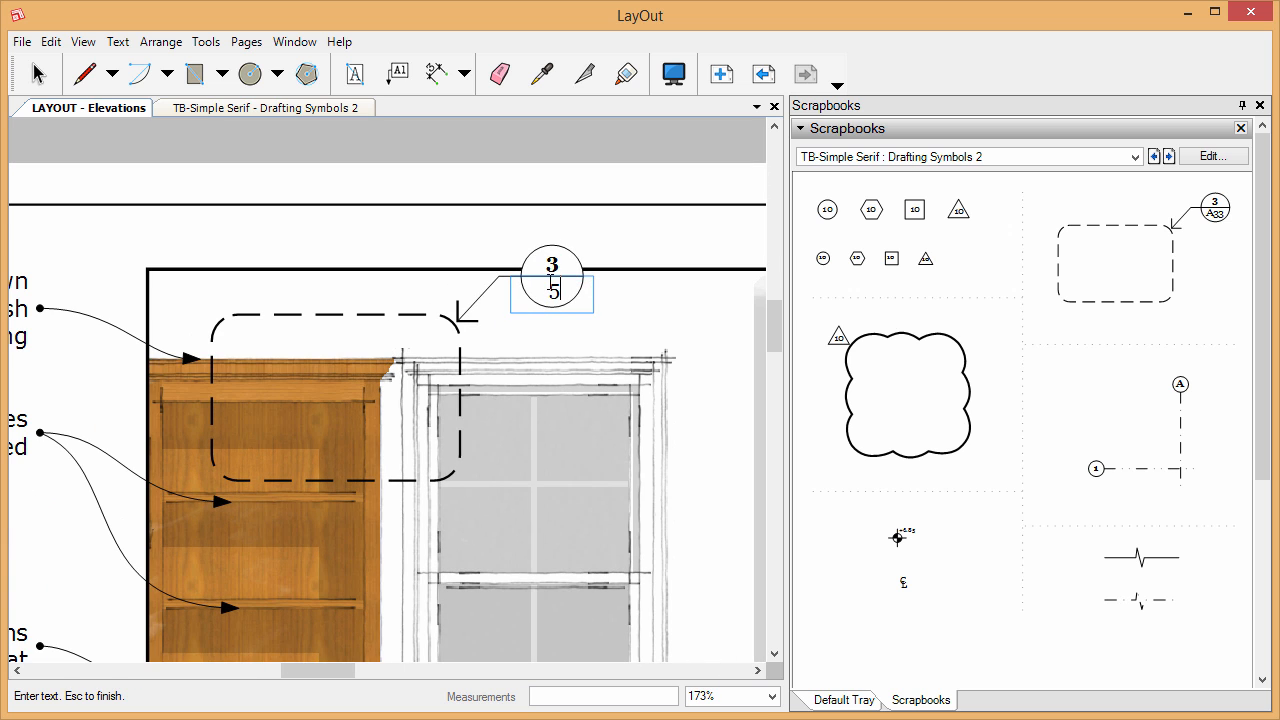
scroll(549, 284, up, 2)
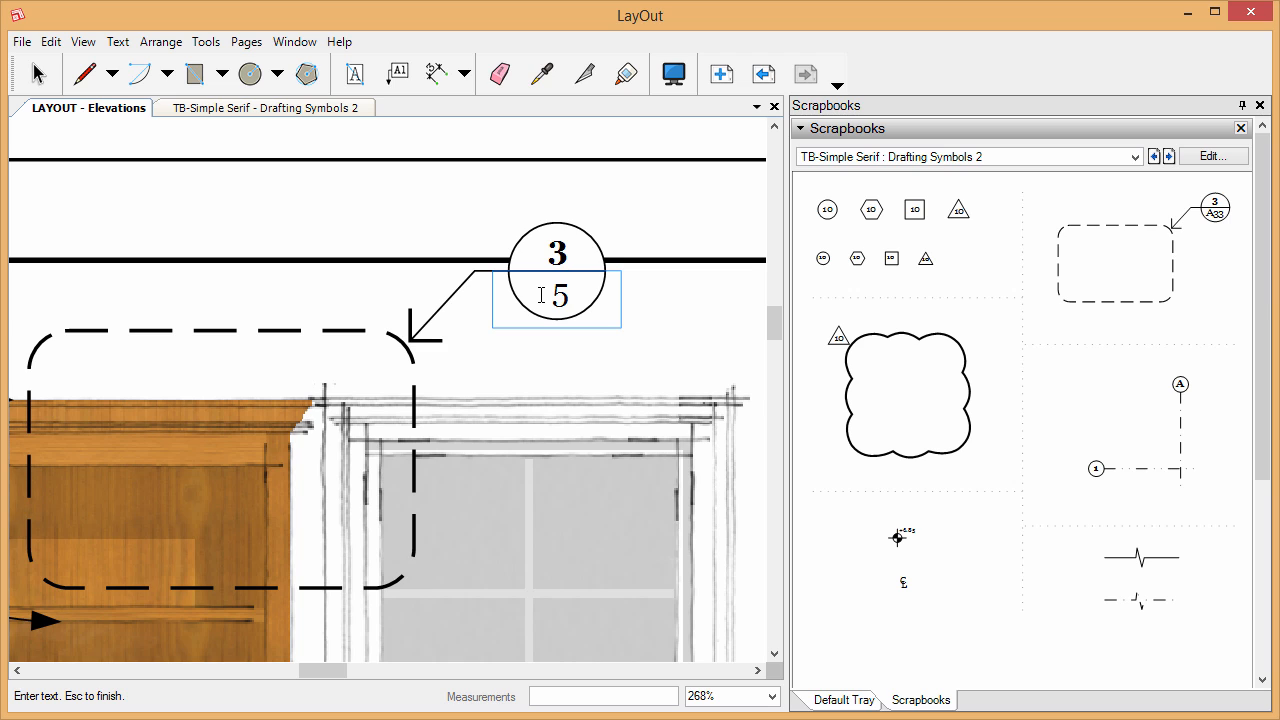
key(Escape)
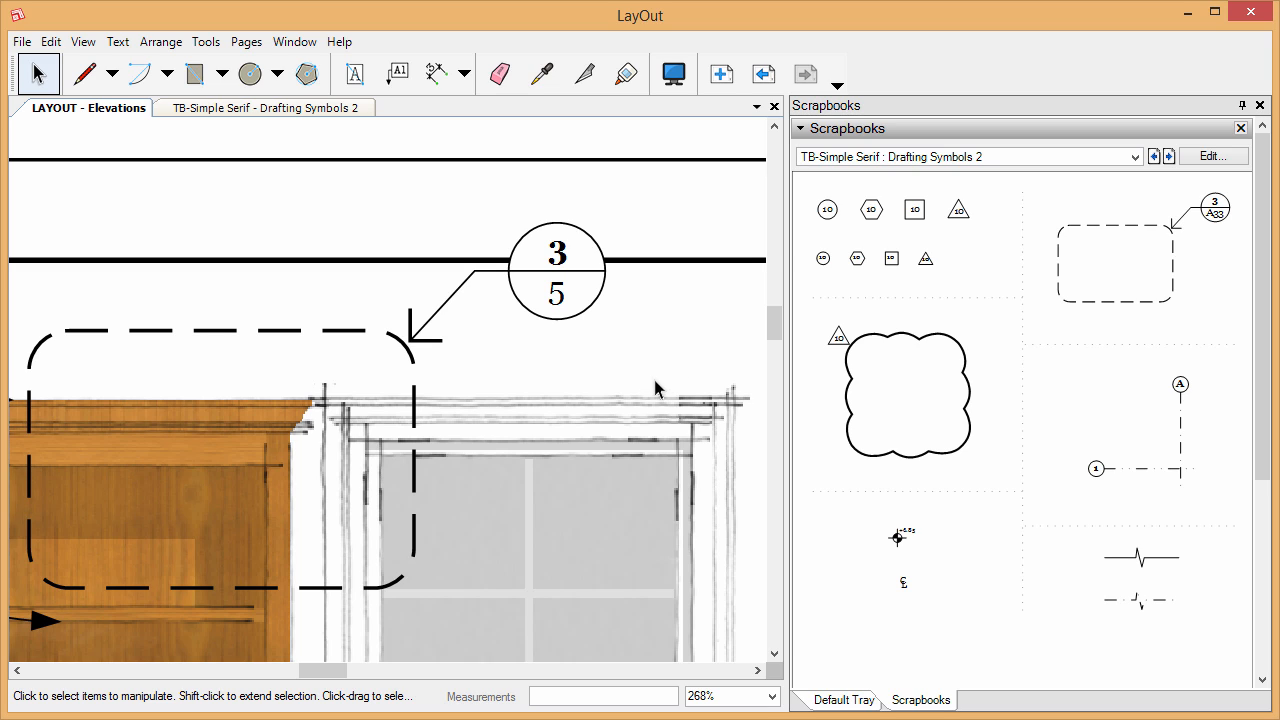
- Open the placed callout's outer group and select the nested arrow-and-bubble group to examine how it is grouped
click(559, 300)
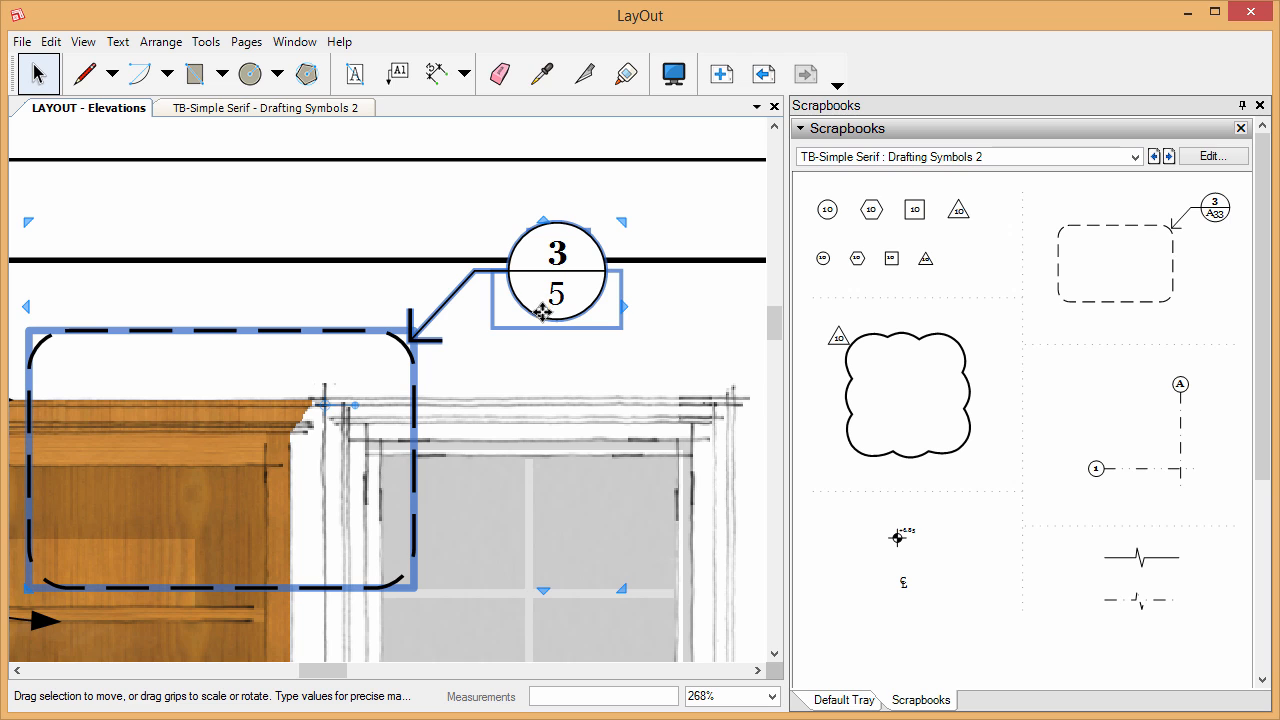
double_click(590, 306)
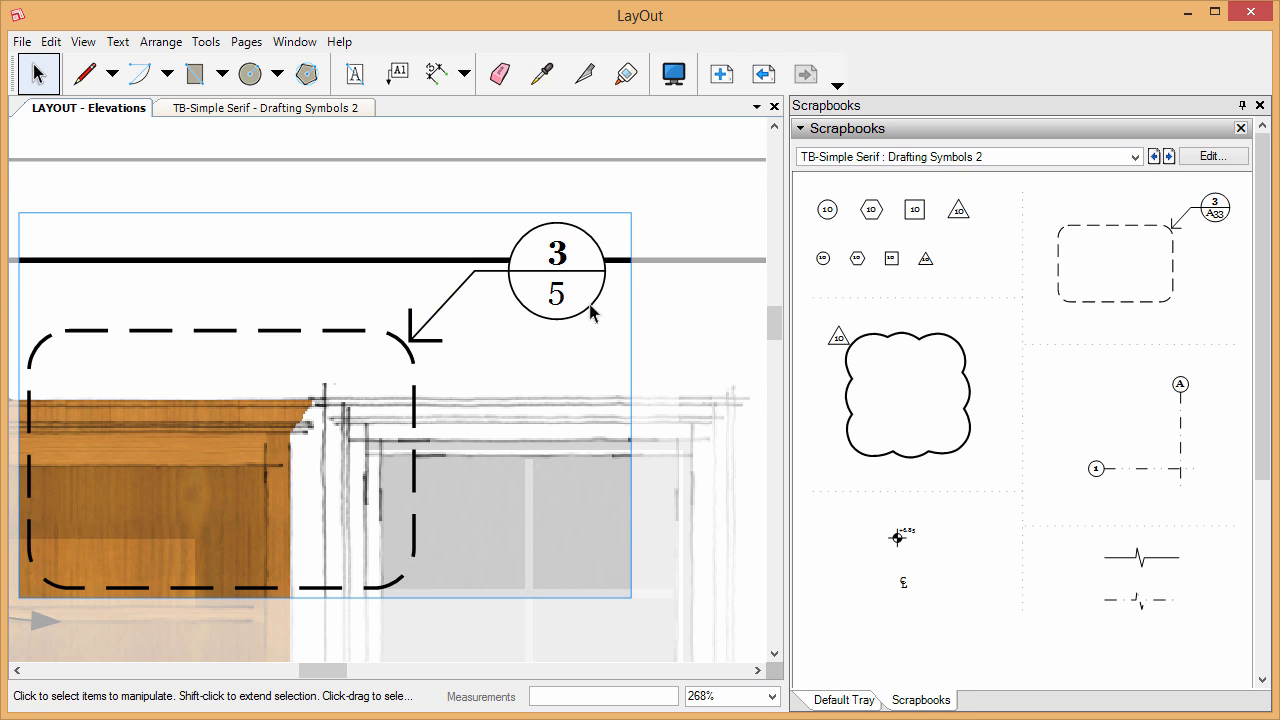
click(583, 309)
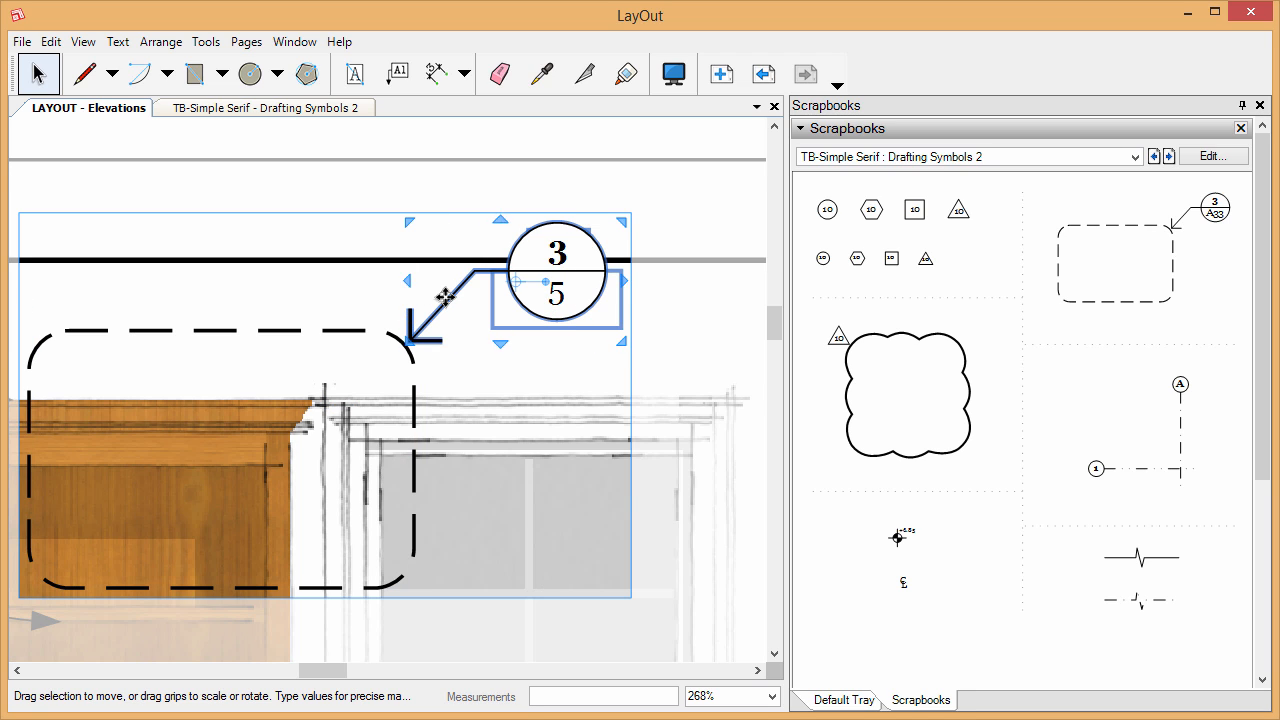
scroll(625, 290, down, 2)
drag(576, 279, 566, 292)
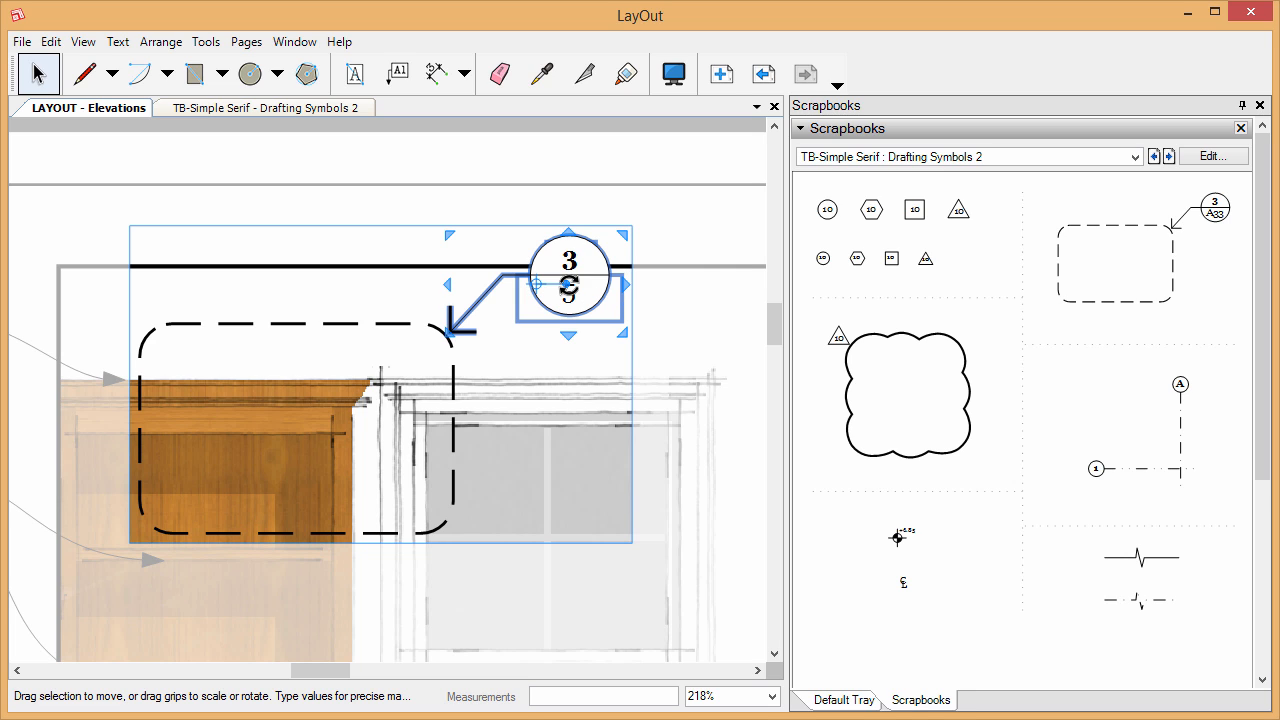
- Switch to the TB-Simple Serif scrapbook document and select the dashed detail callout with the 3/A33 bubble
click(330, 109)
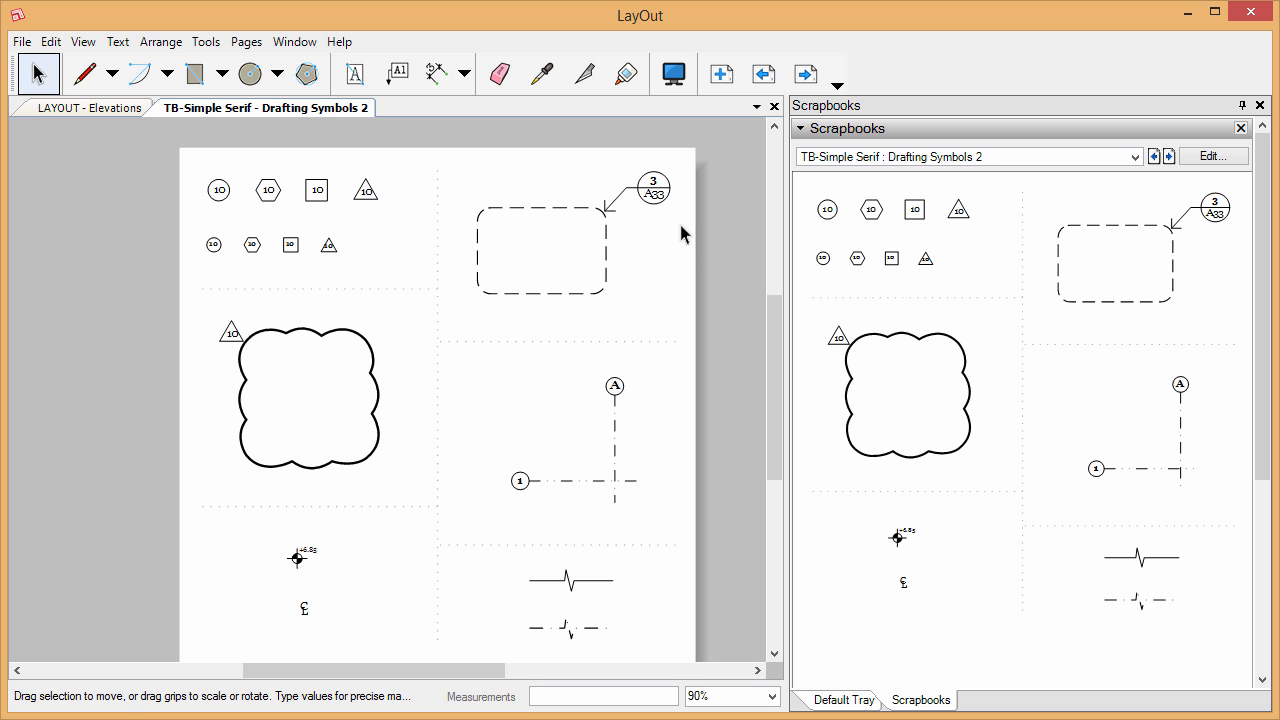
scroll(681, 233, up, 6)
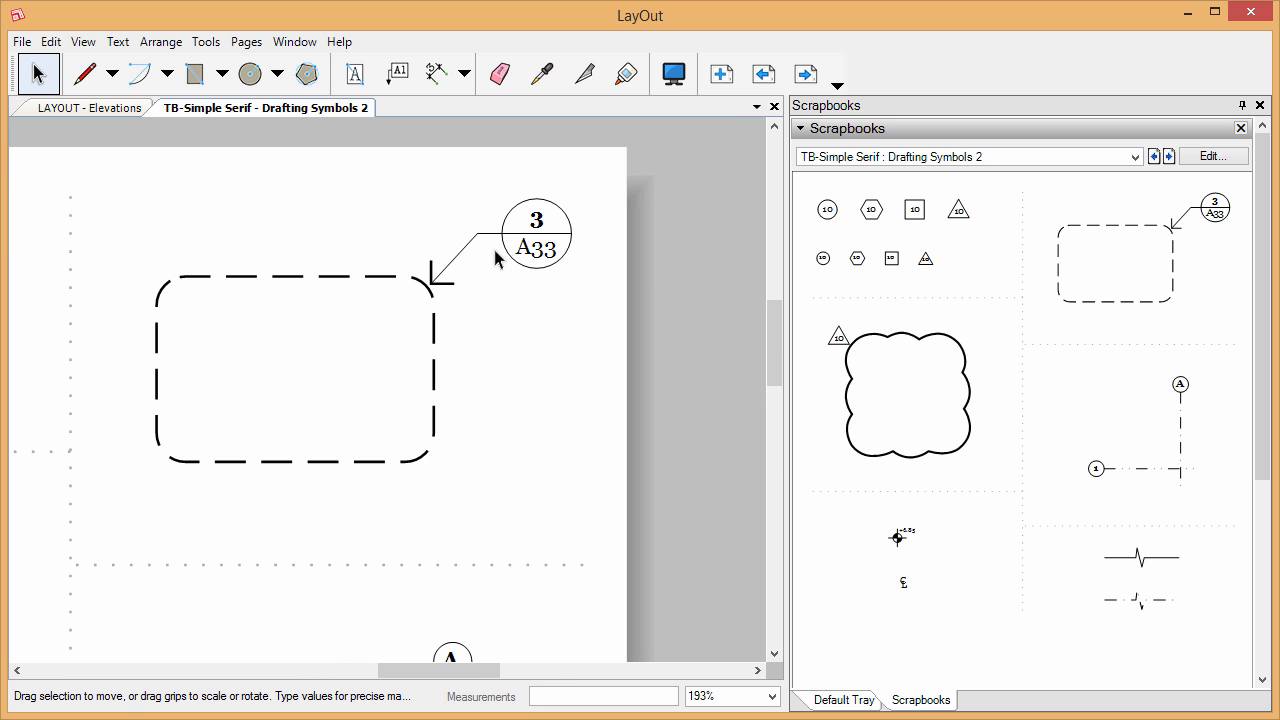
click(488, 236)
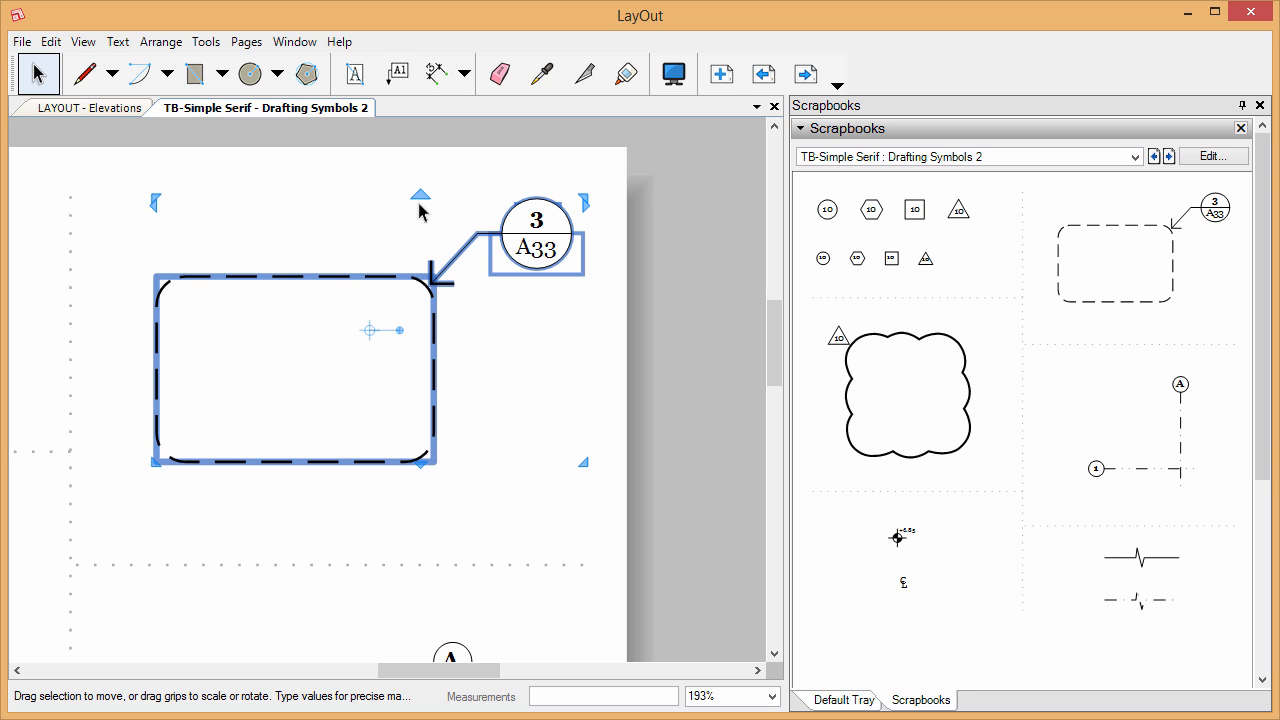
scroll(585, 278, down, 3)
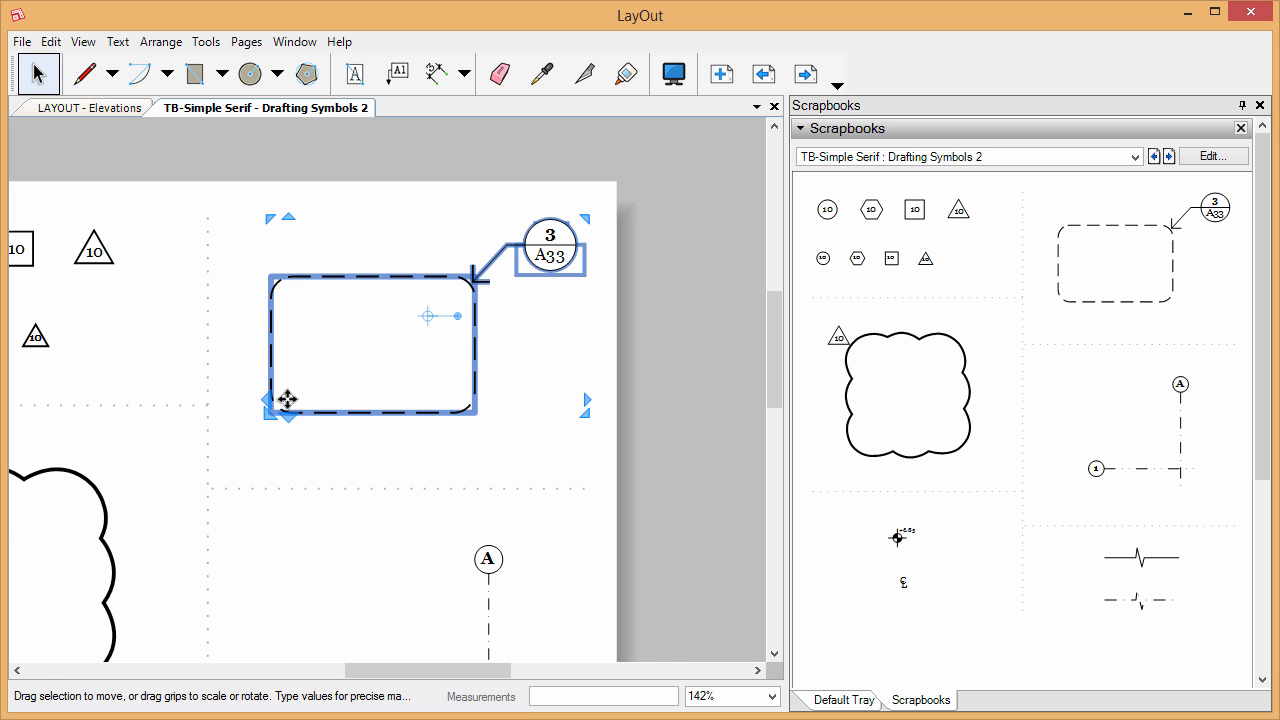
scroll(410, 275, up, 2)
- Ungroup the nested arrow-and-bubble group inside the scrapbook's detail callout, then leave the outer group and select the whole callout
double_click(449, 284)
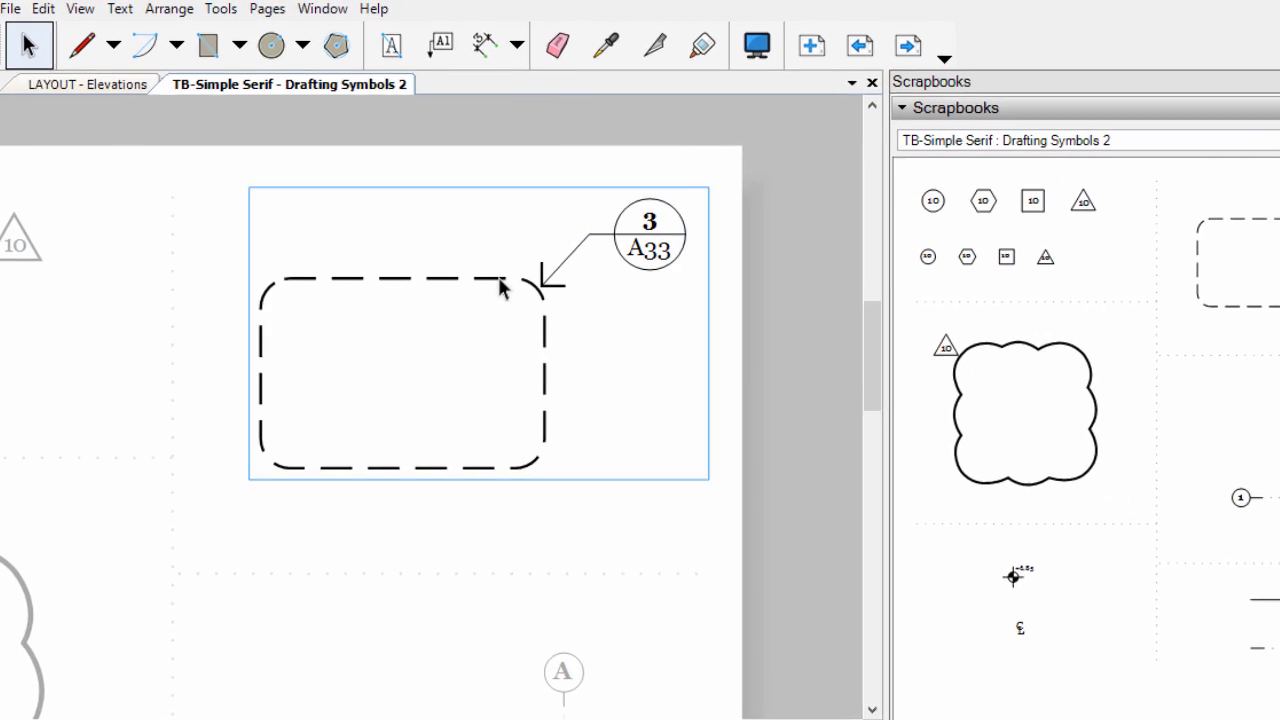
click(654, 224)
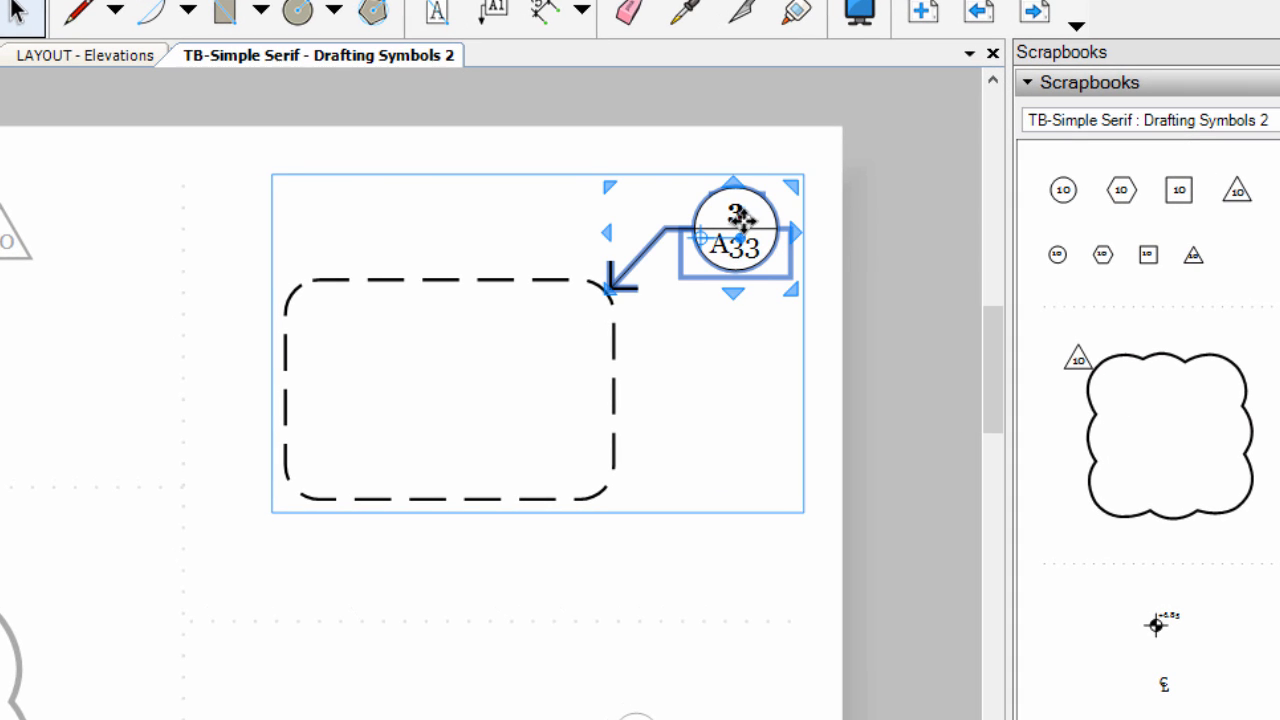
right_click(710, 225)
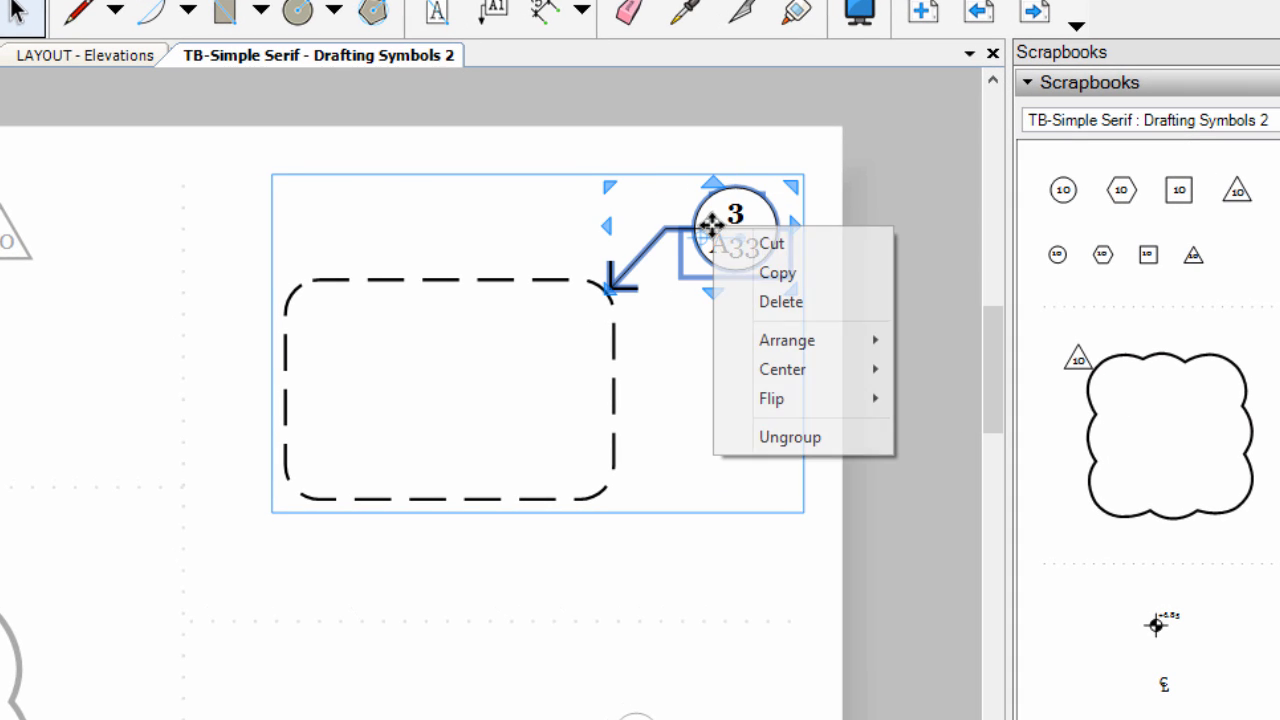
click(778, 438)
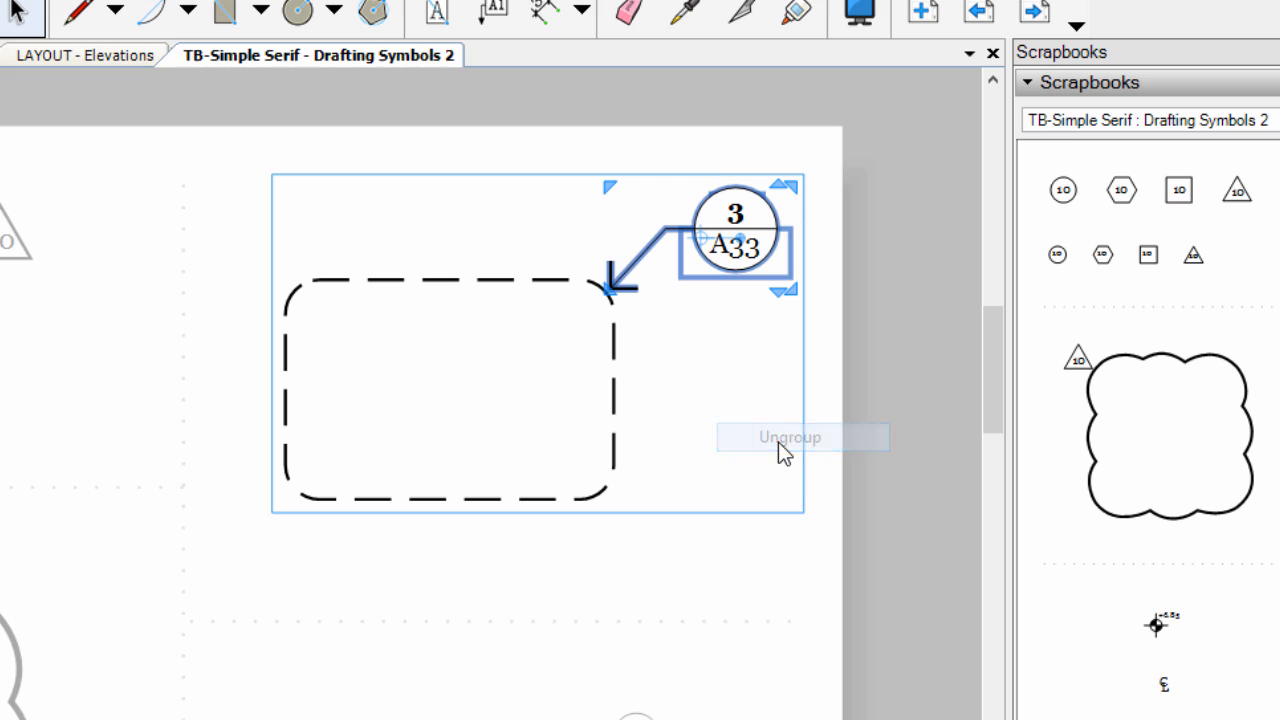
click(759, 342)
click(739, 238)
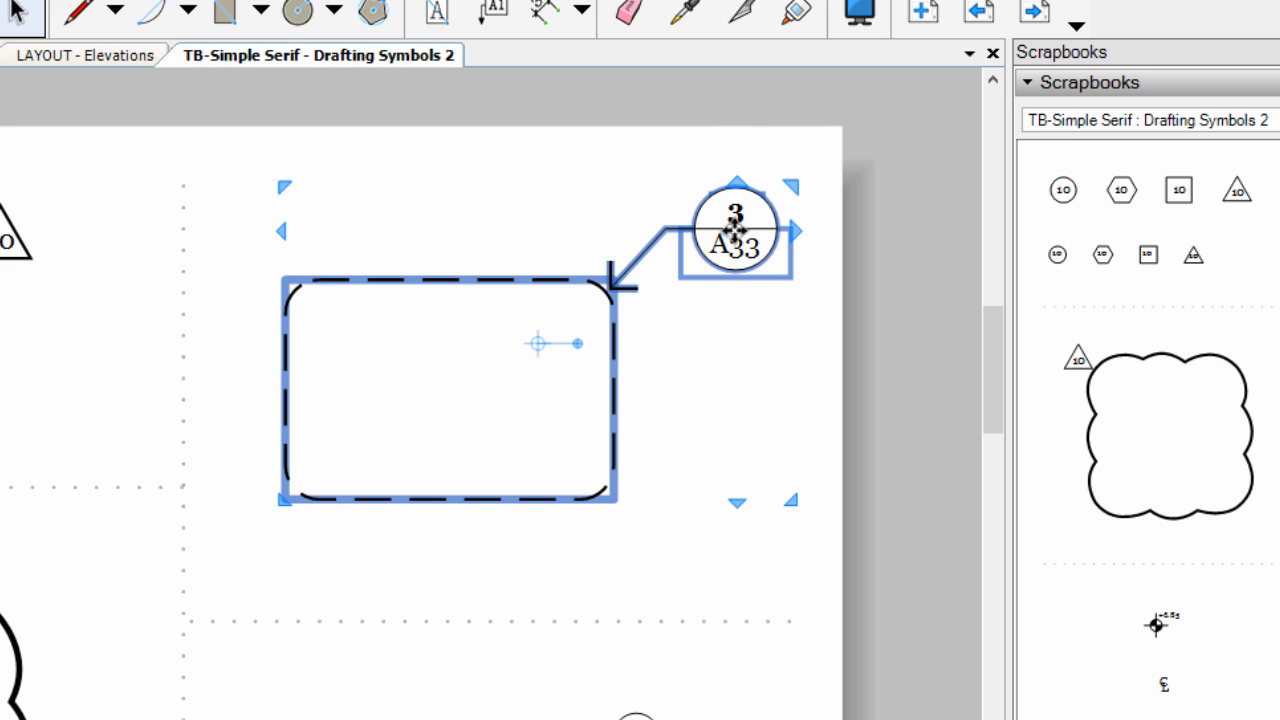
- Ungroup the bubble group with its two reference texts inside the scrapbook's detail callout, and leave the outer group
double_click(735, 232)
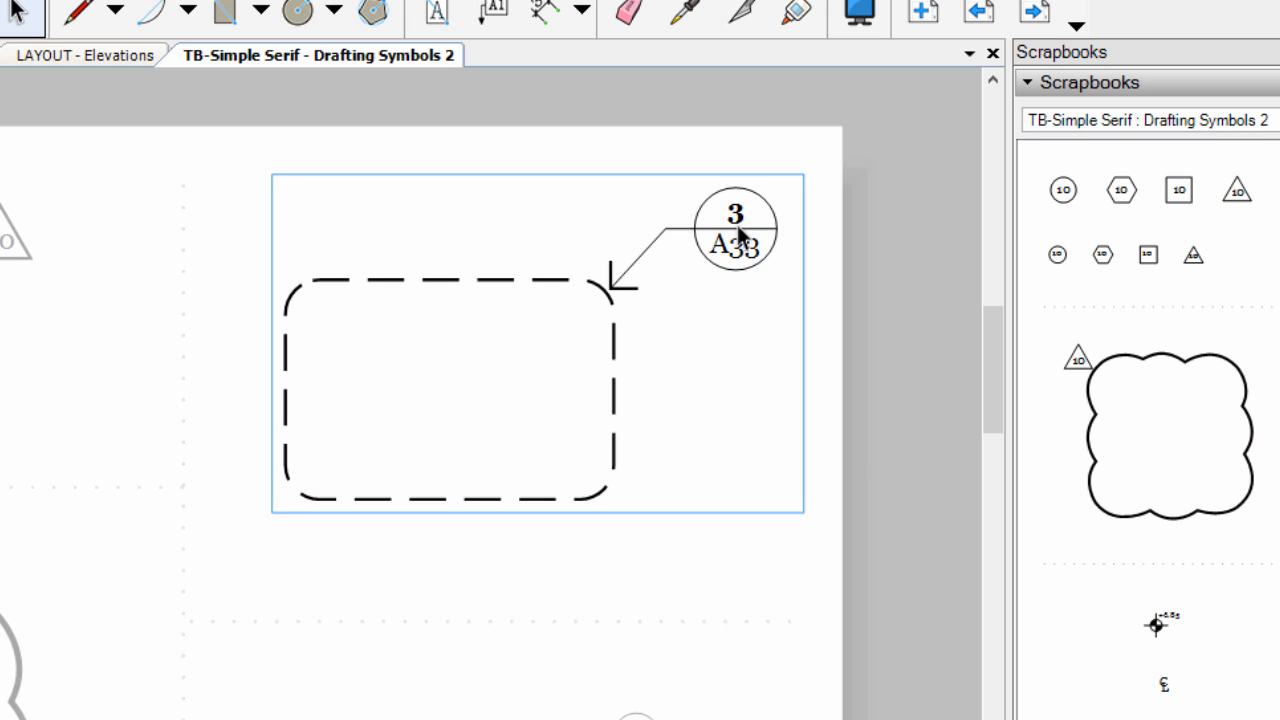
click(740, 260)
scroll(737, 209, up, 3)
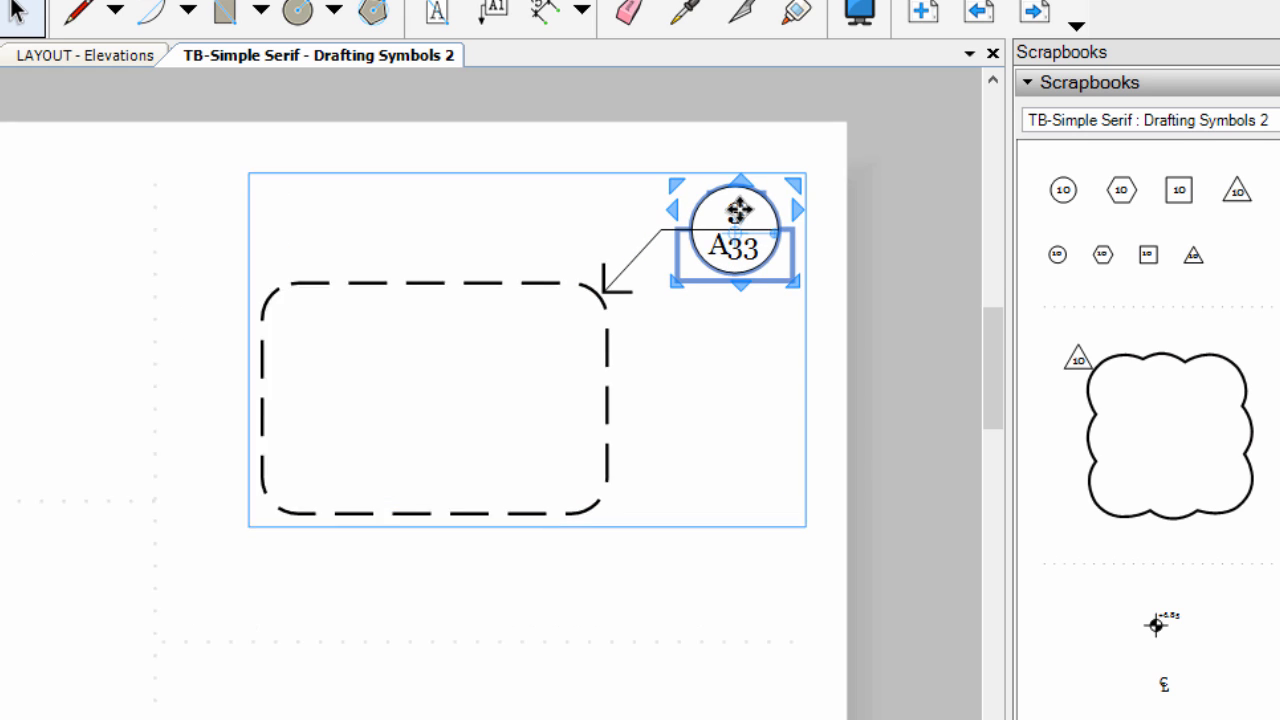
right_click(764, 303)
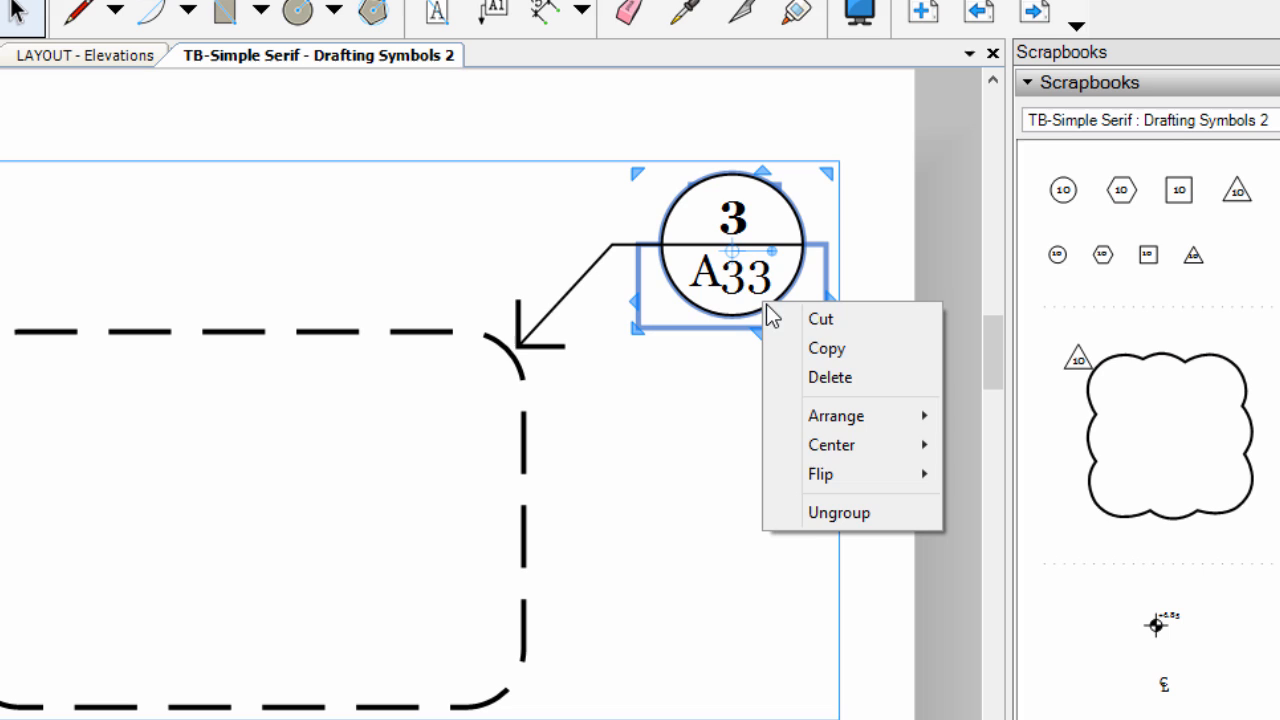
click(830, 514)
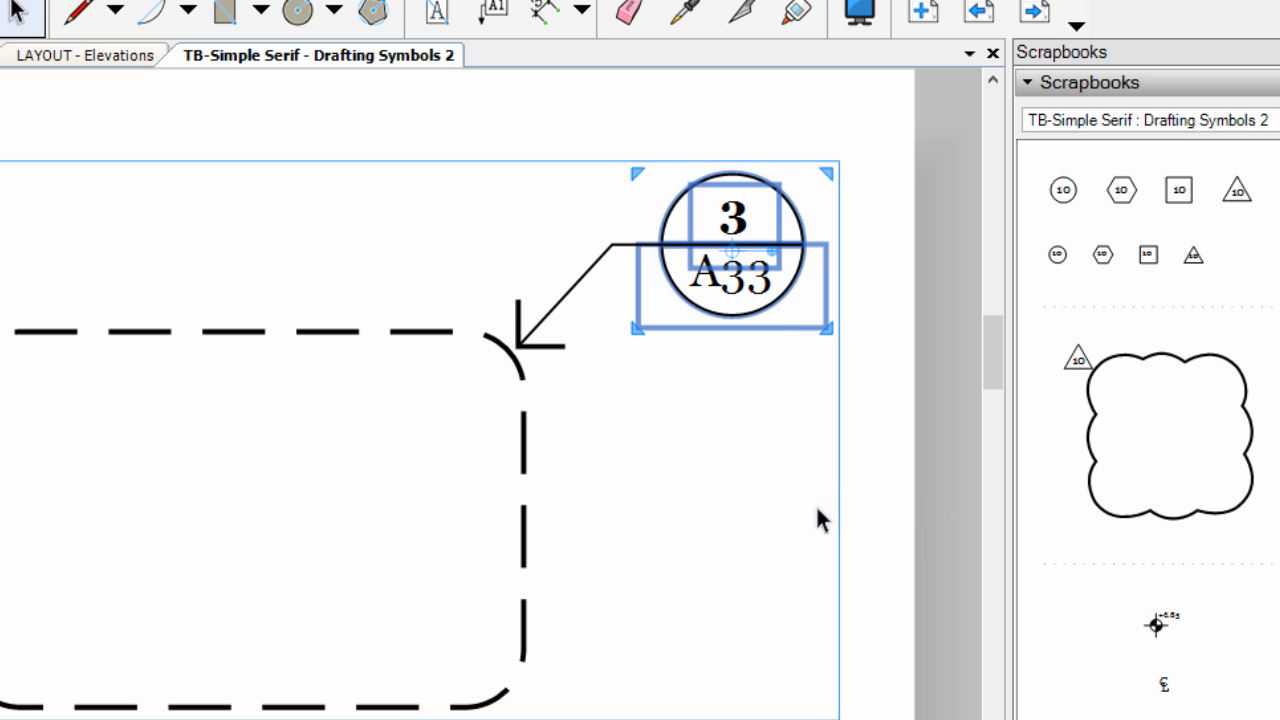
click(848, 412)
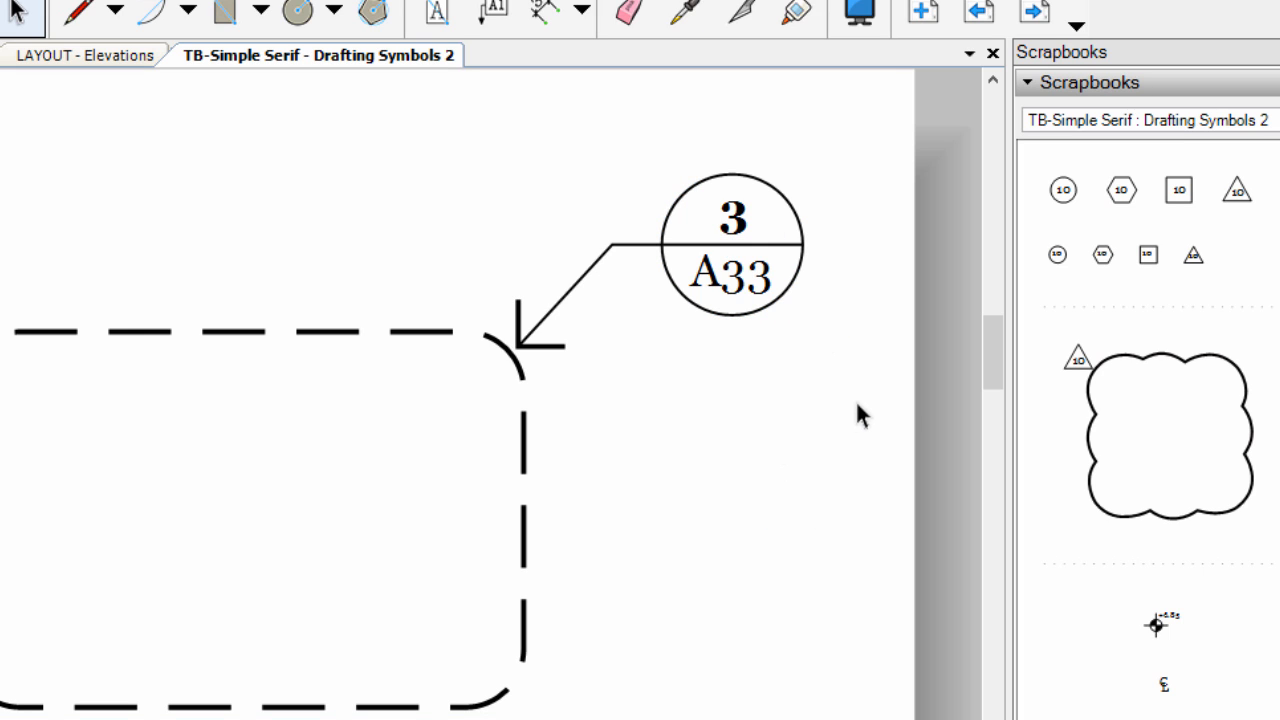
- Open the detail callout's group and select the A33 and 3 text boxes in turn to examine their bounds
scroll(851, 414, down, 2)
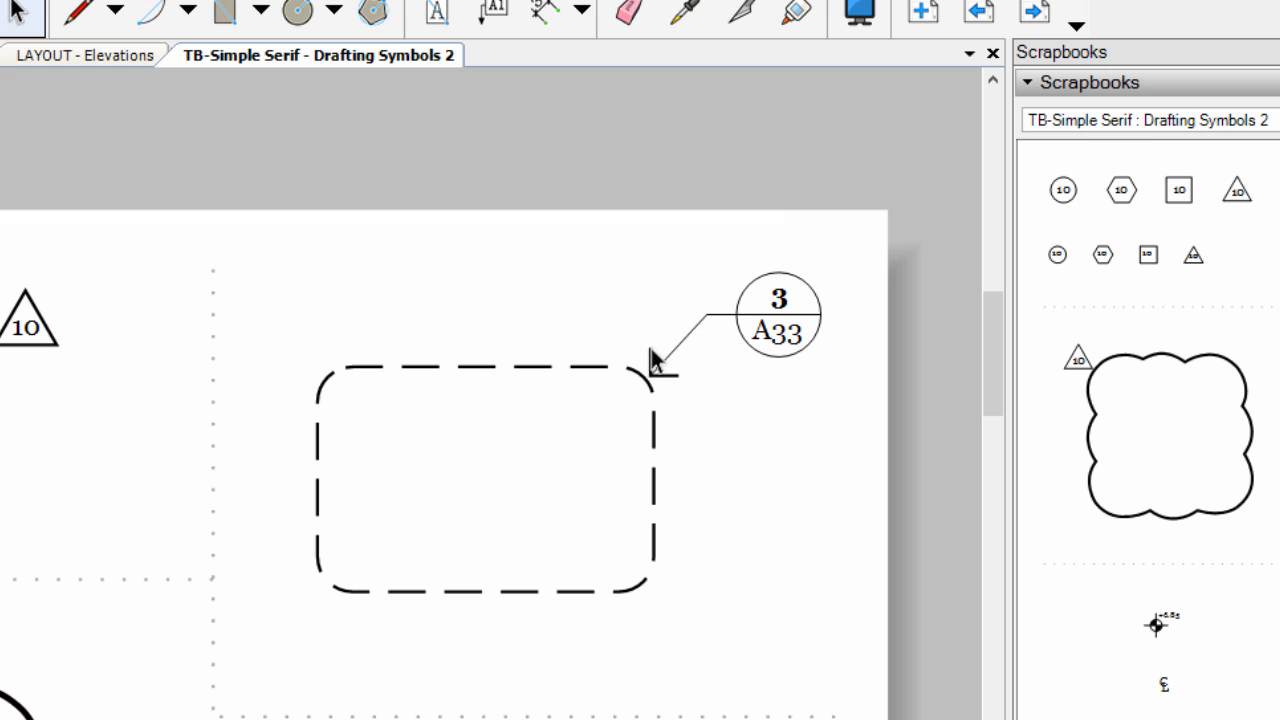
scroll(652, 362, up, 1)
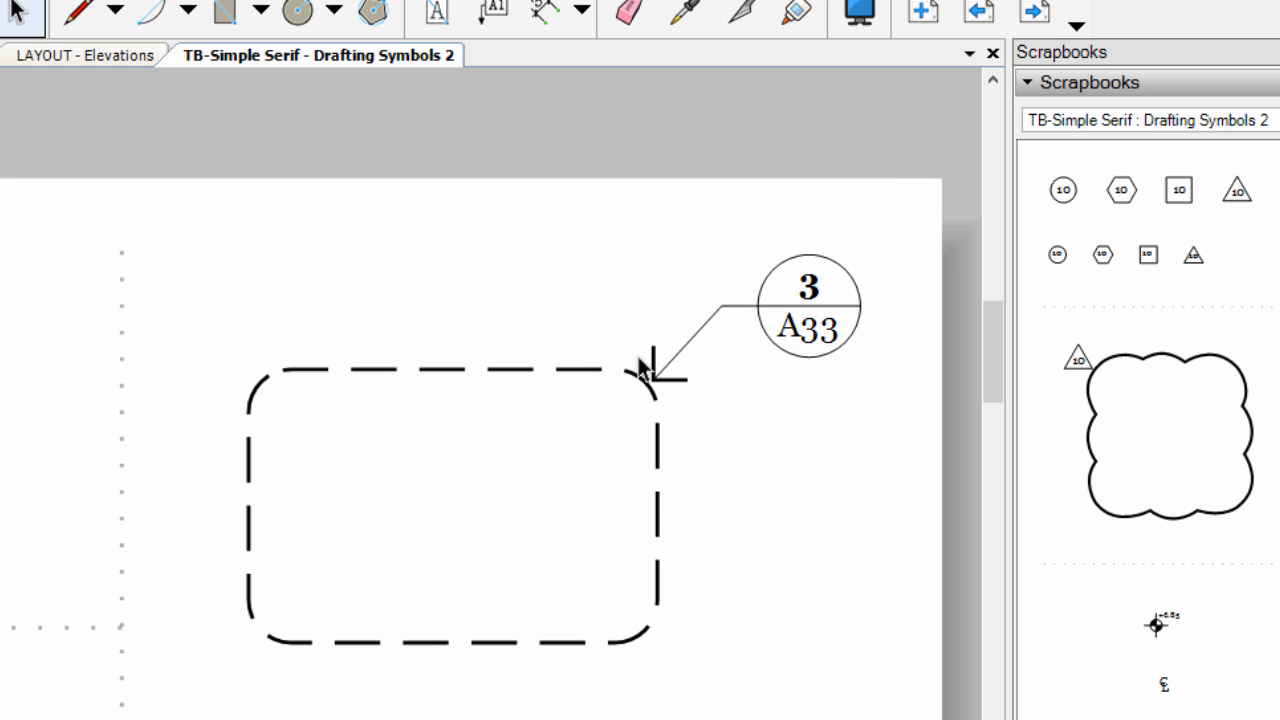
double_click(790, 335)
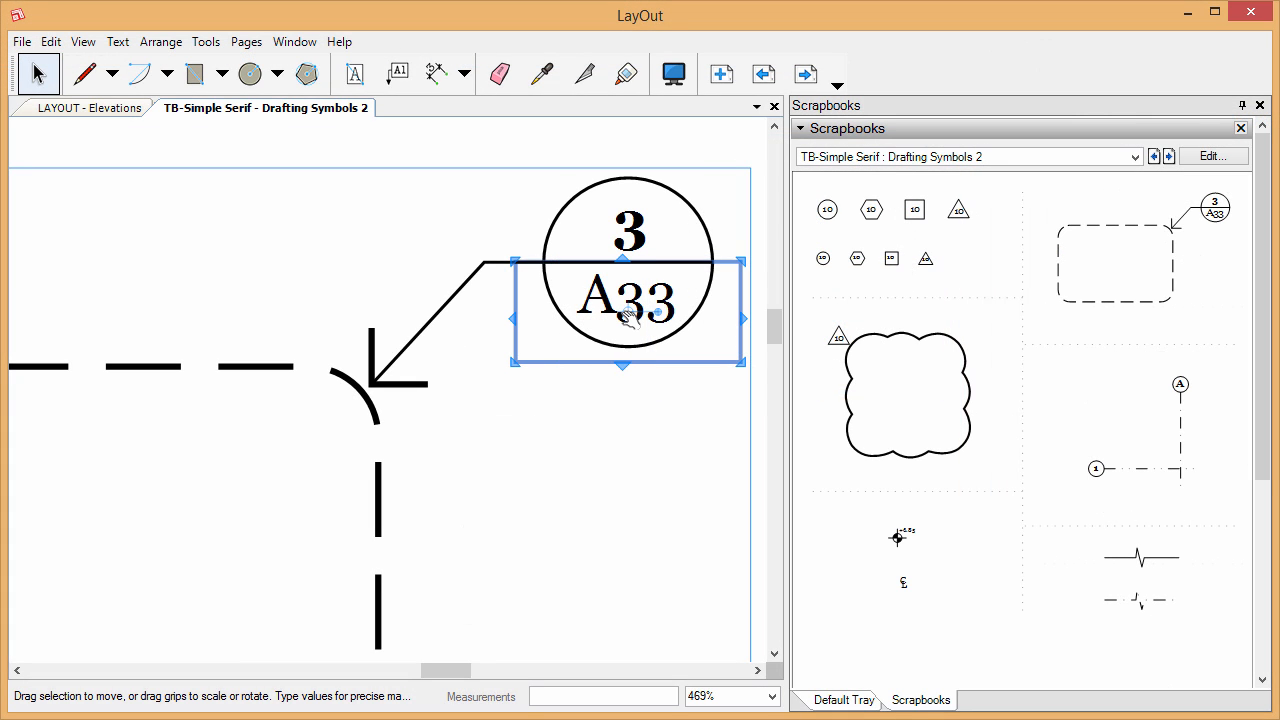
click(629, 229)
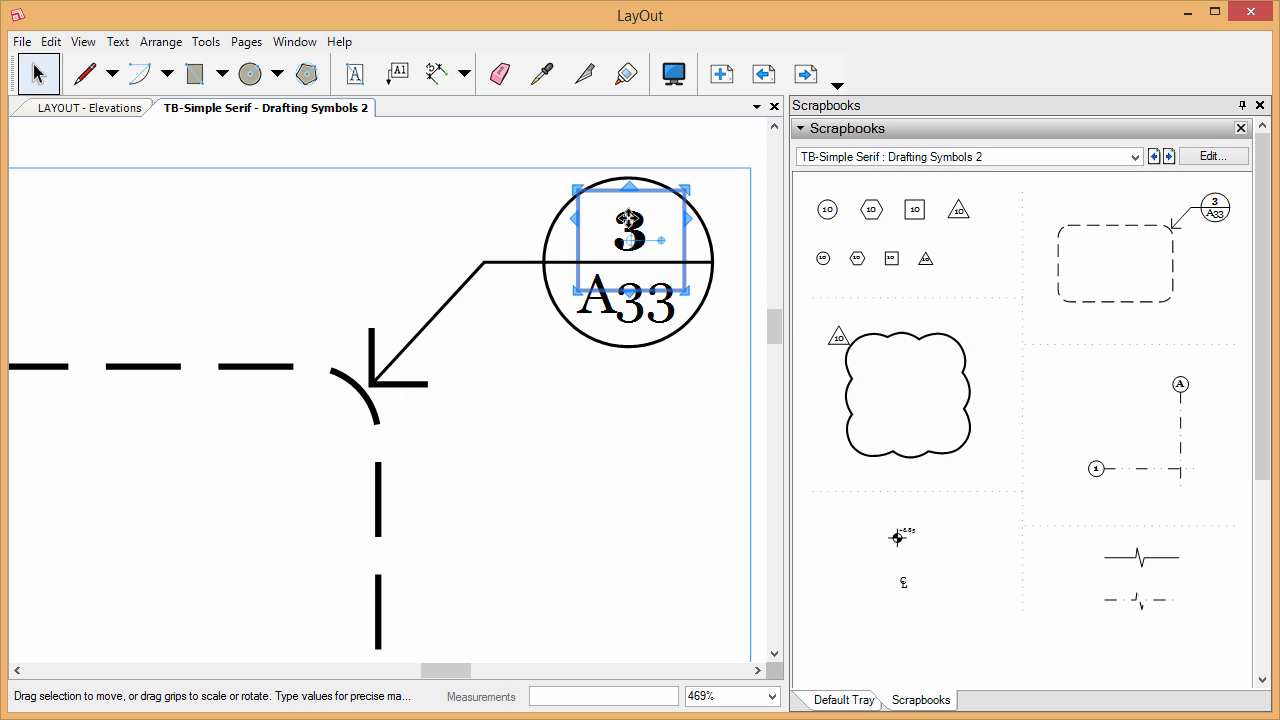
scroll(726, 251, up, 3)
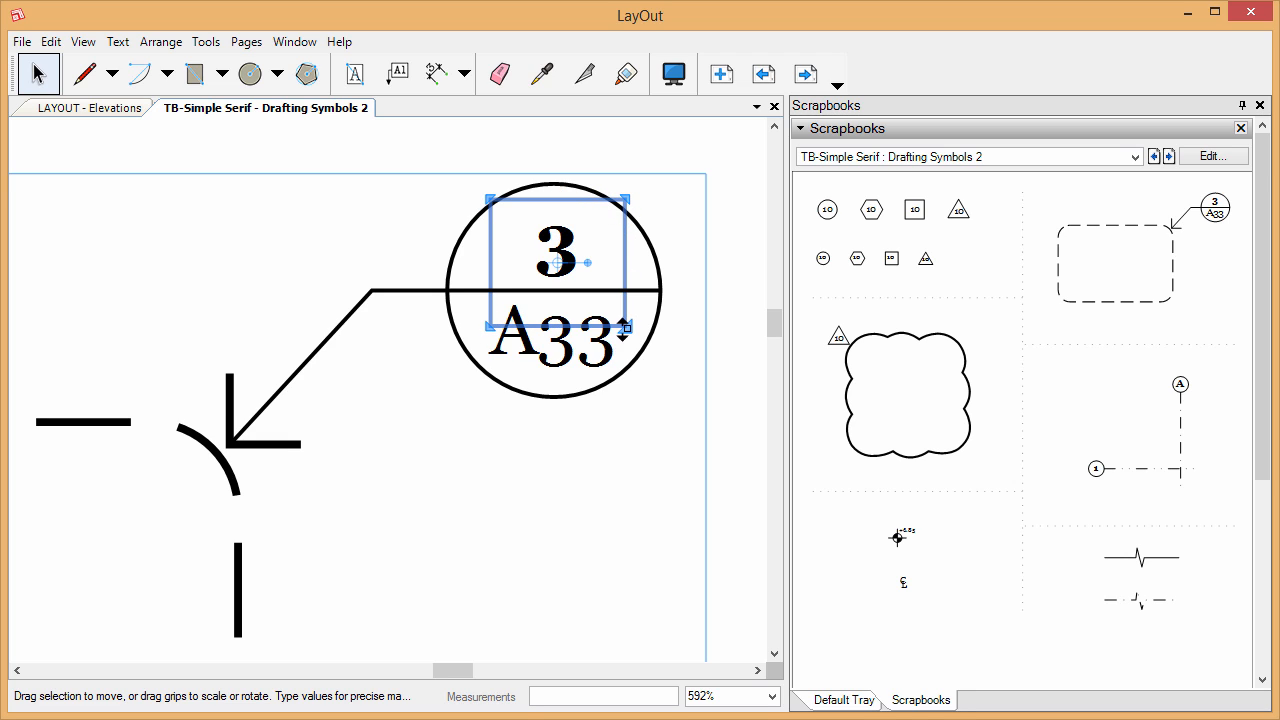
click(538, 348)
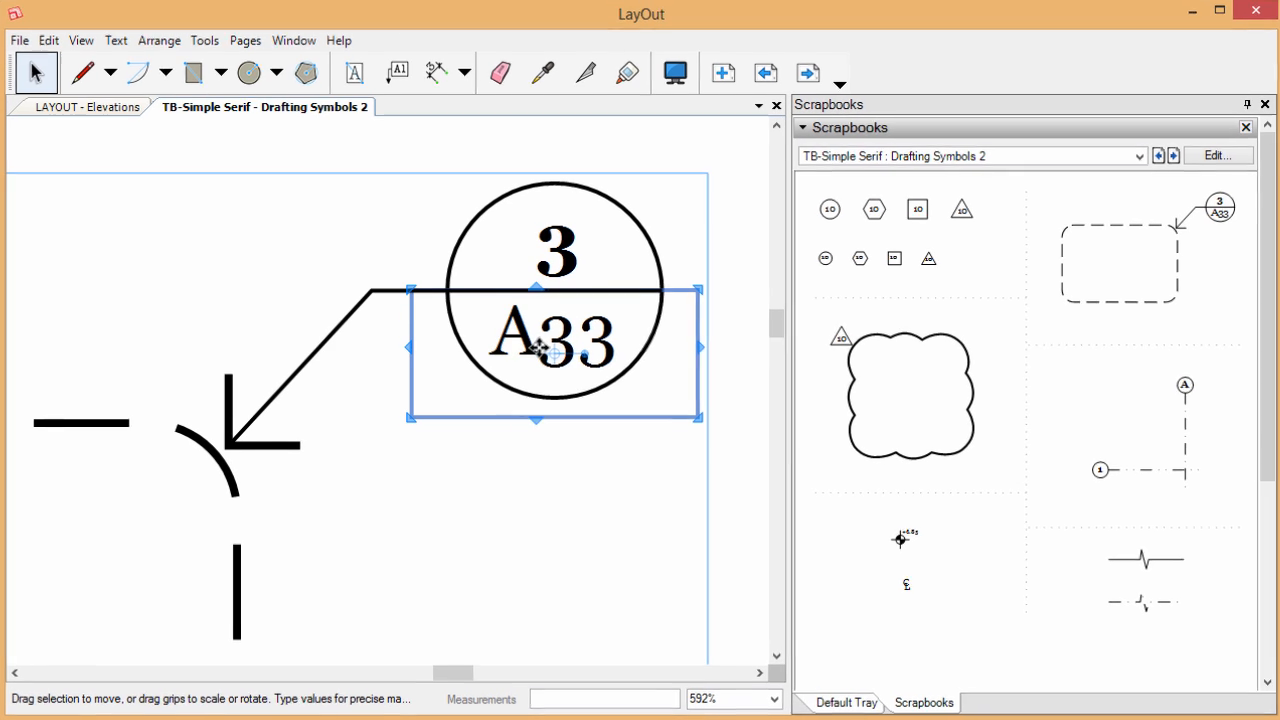
click(548, 467)
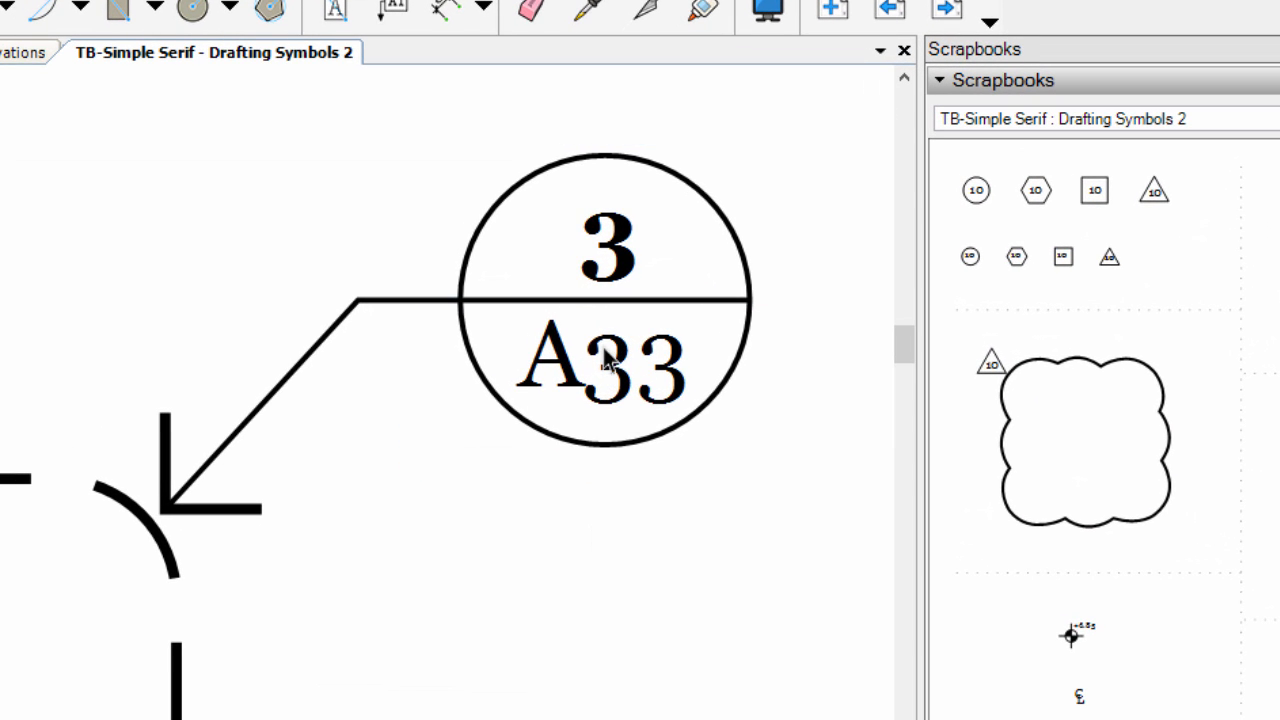
- Reopen the callout group, enter the upper 3 text for editing, and reselect its box to examine its extent over the lower text
click(608, 358)
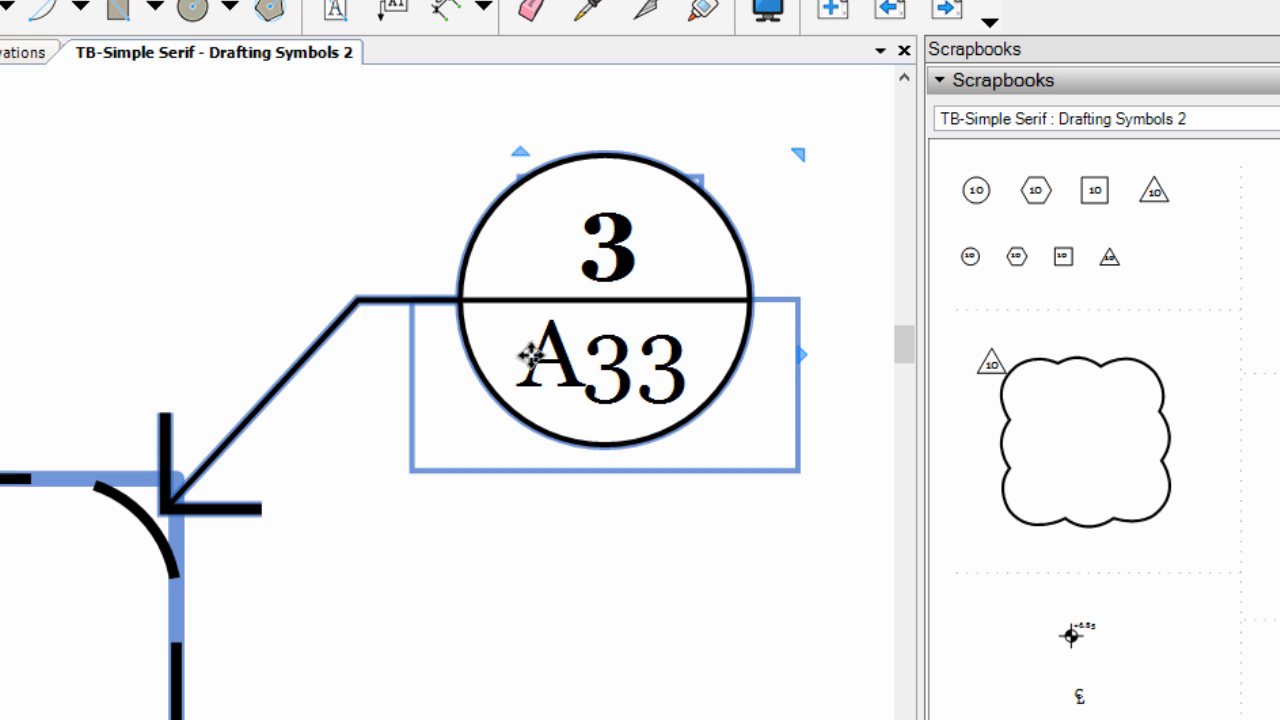
double_click(610, 344)
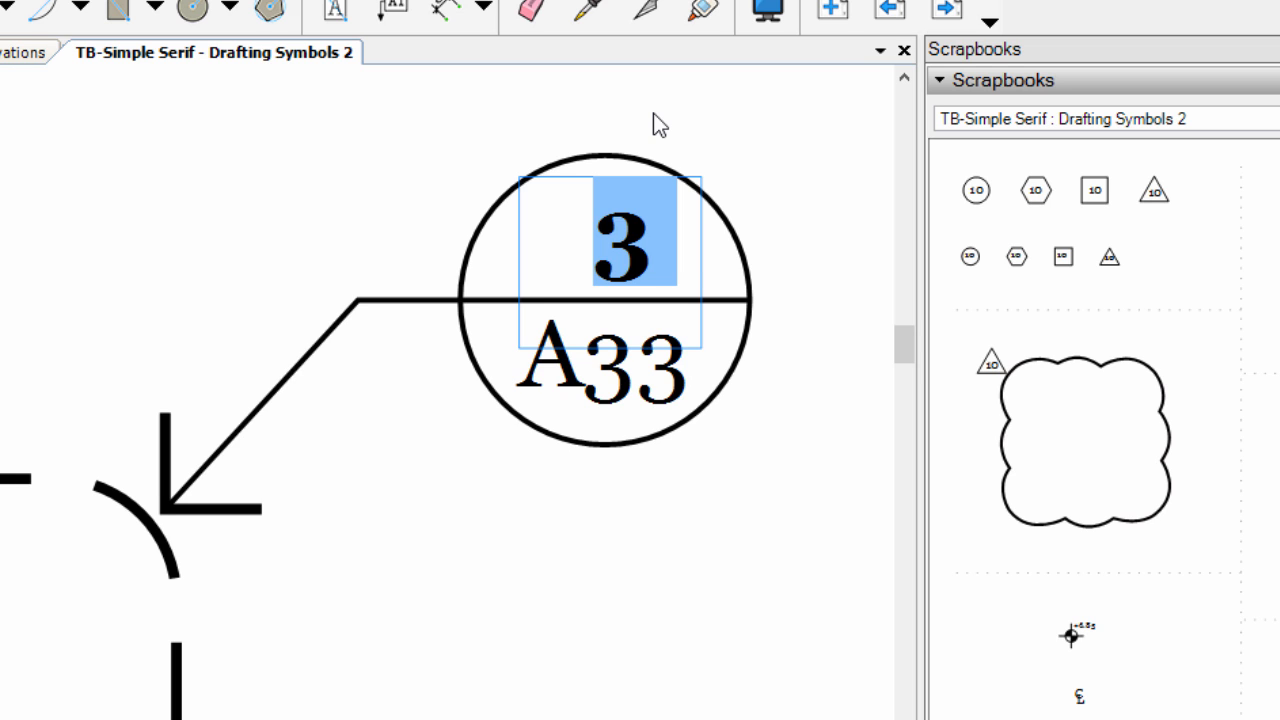
key(Escape)
click(583, 249)
scroll(583, 260, up, 1)
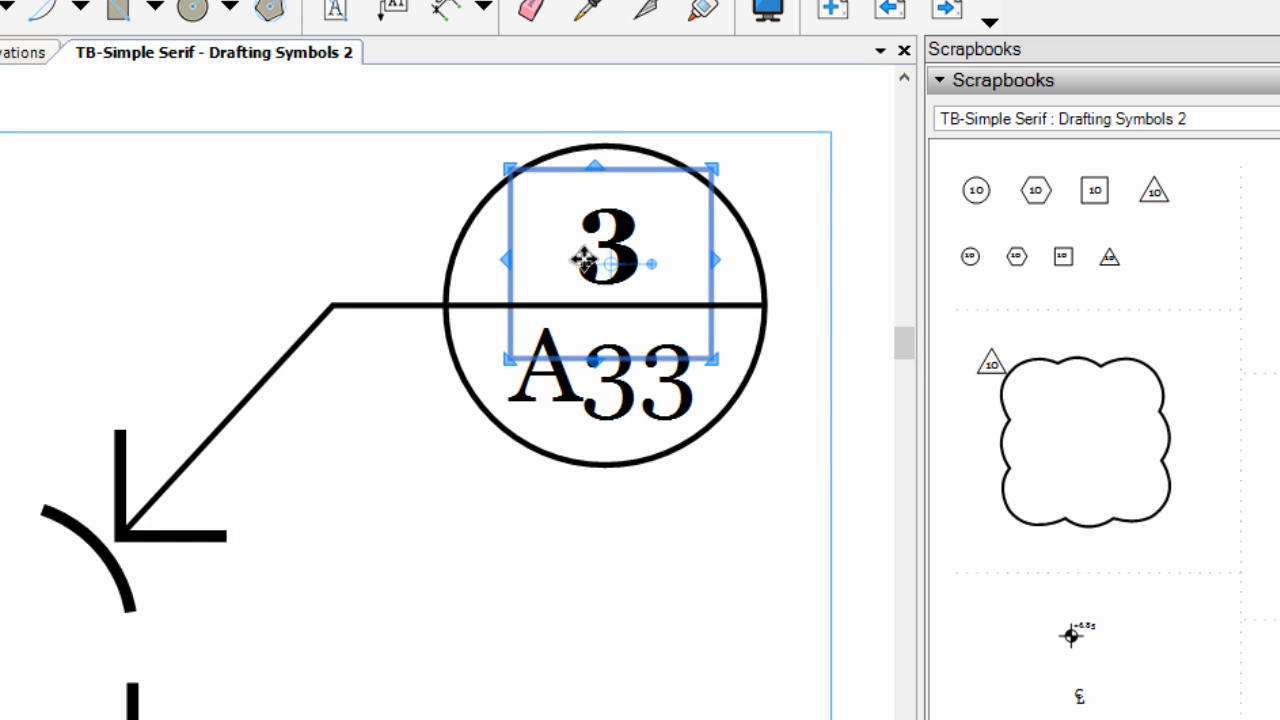
scroll(403, 449, down, 2)
scroll(522, 296, up, 1)
scroll(522, 296, up, 1)
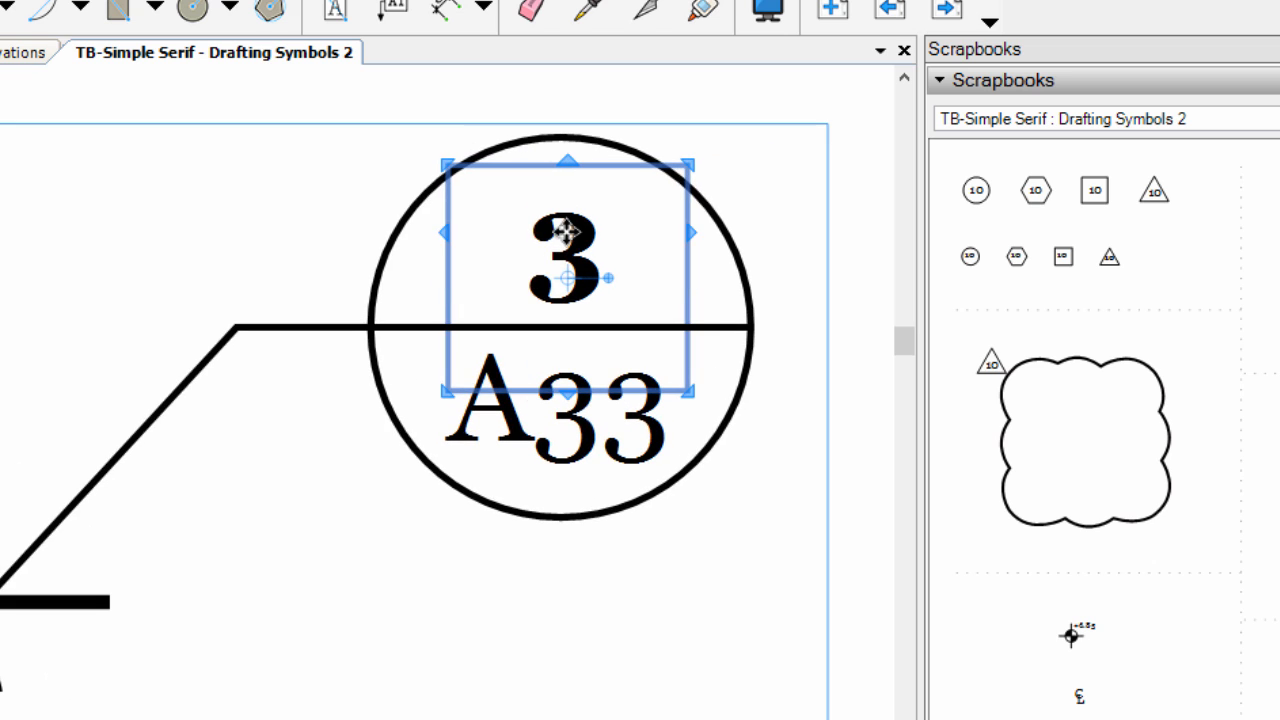
scroll(367, 348, down, 3)
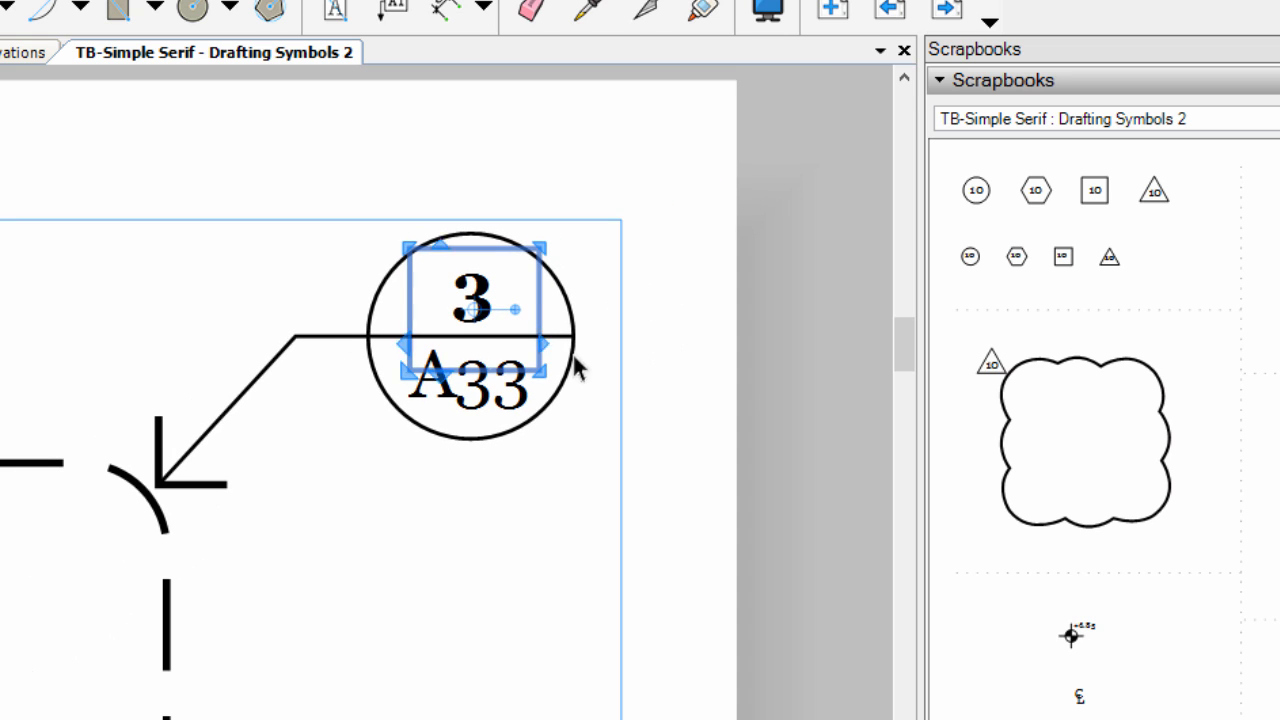
- Draw a bounded text box above the callout's leader, fill it with 324234234, and select it to examine its bounds
click(335, 10)
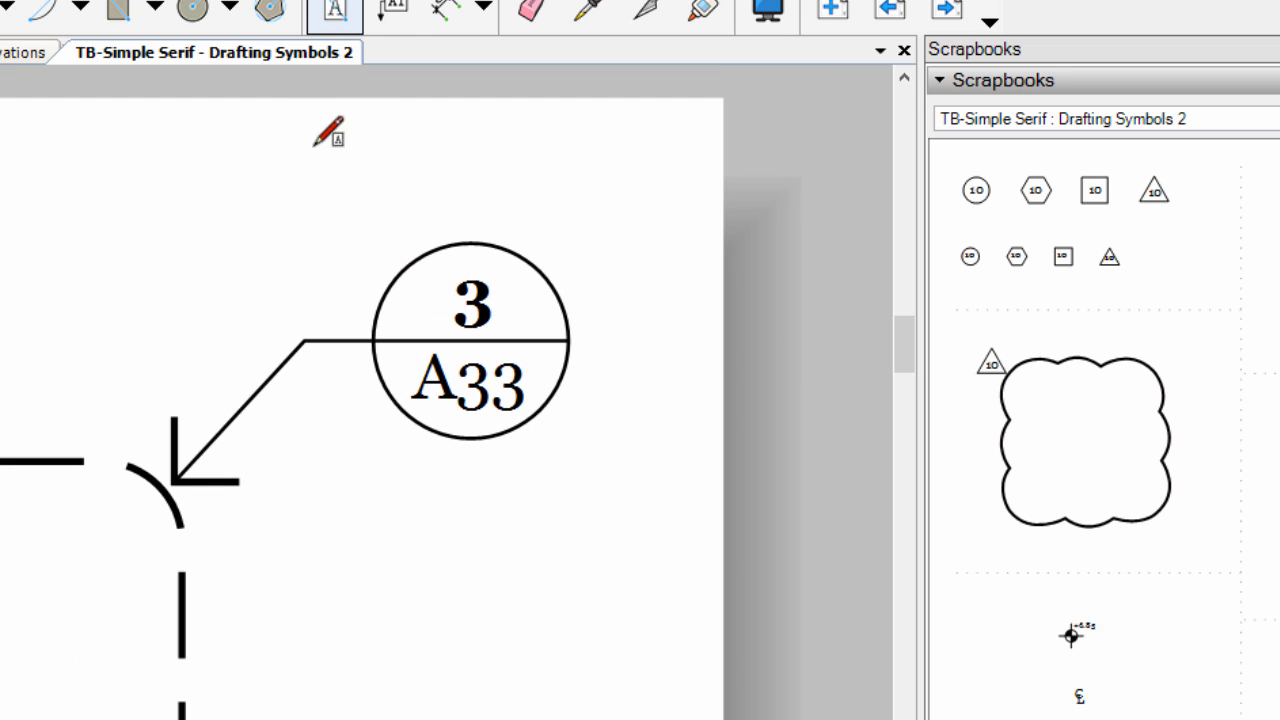
drag(214, 124, 372, 212)
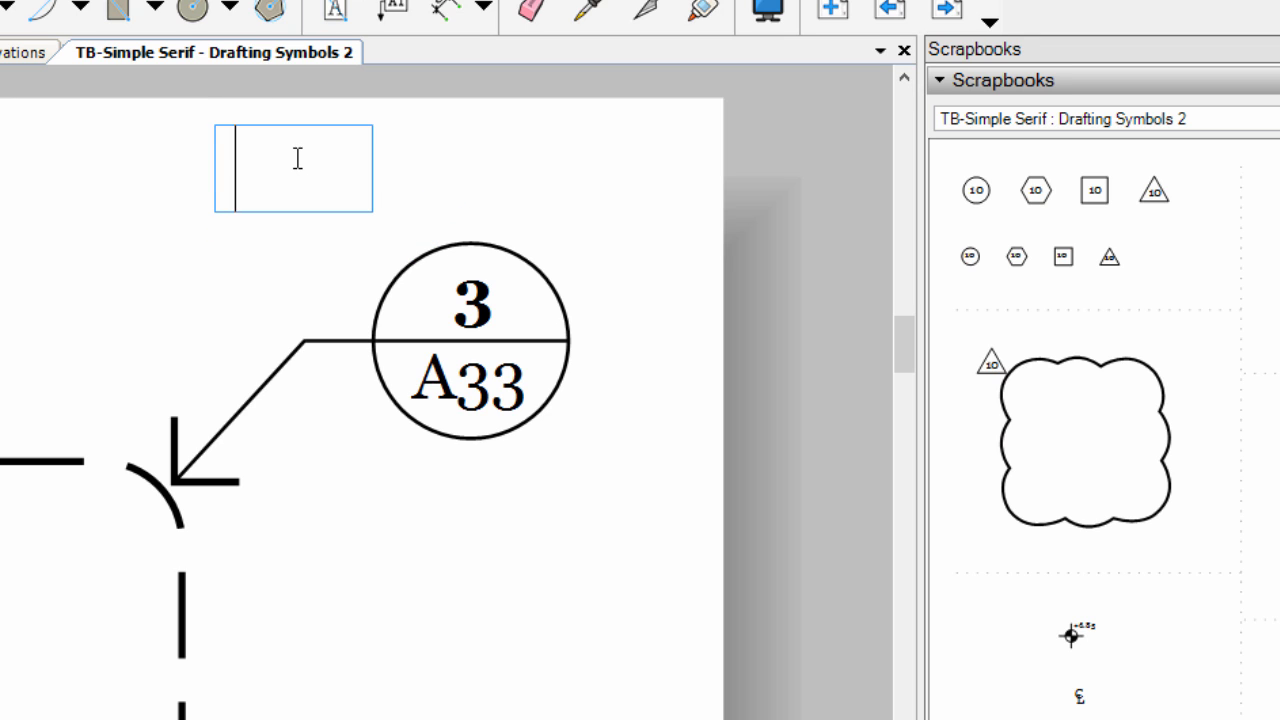
text(324234234)
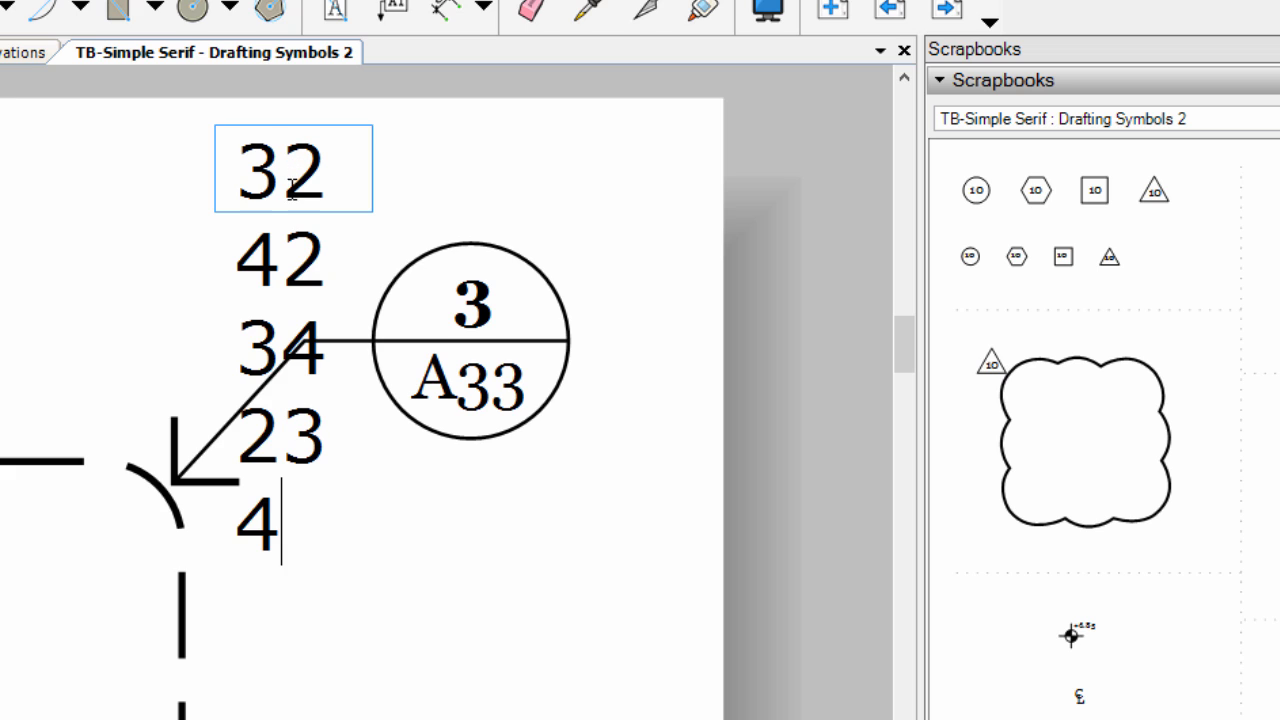
click(375, 184)
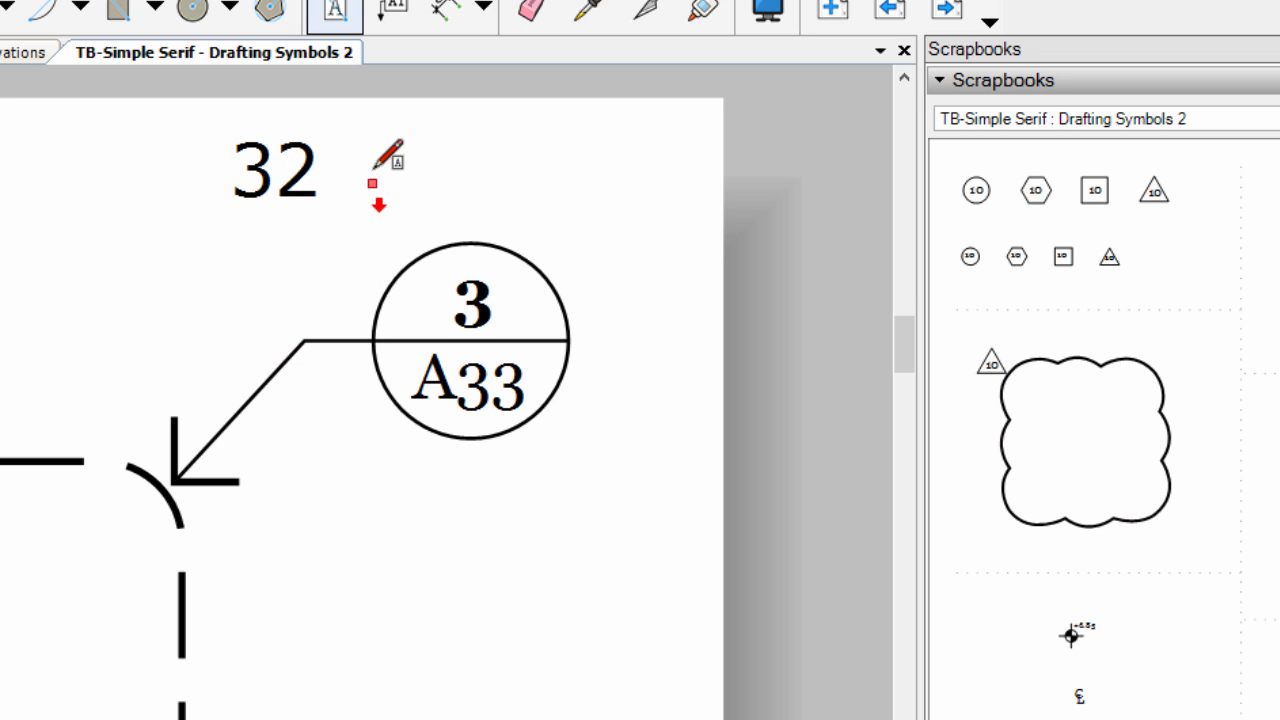
key(space)
click(295, 152)
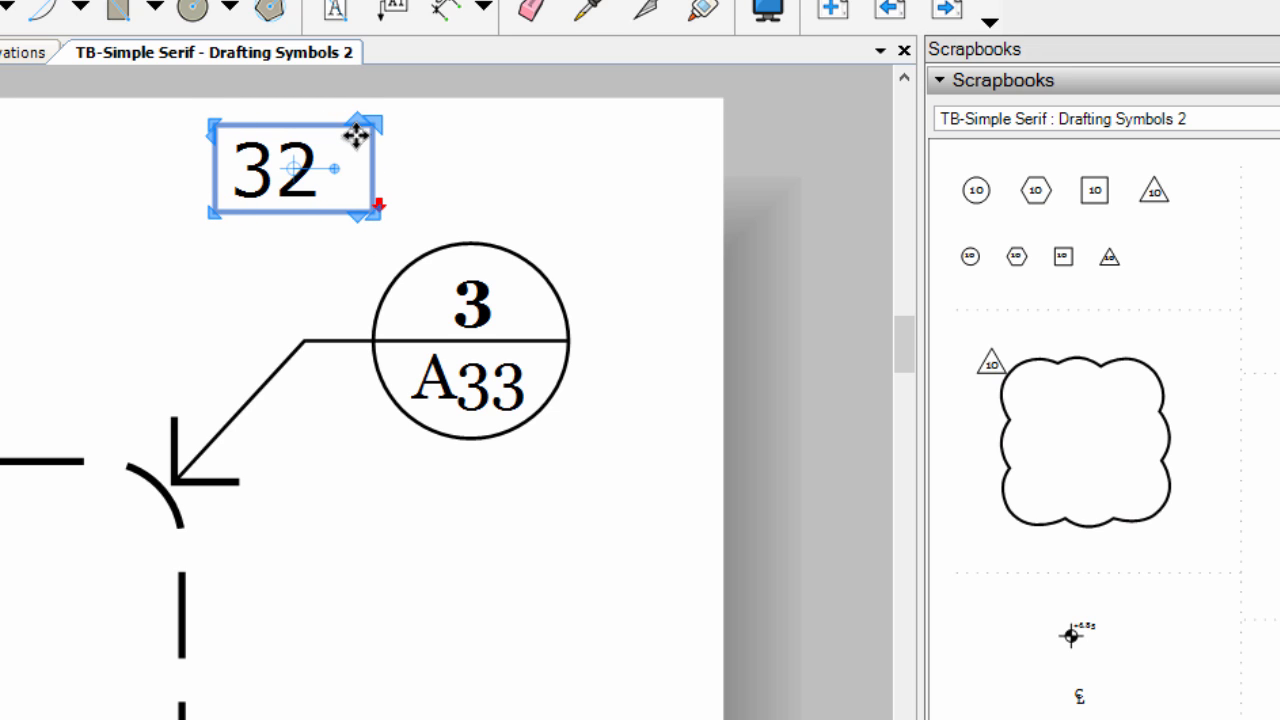
- Place an unbounded text reading 343434 just above the callout bubble and select it to compare its bounds
click(335, 12)
key(space)
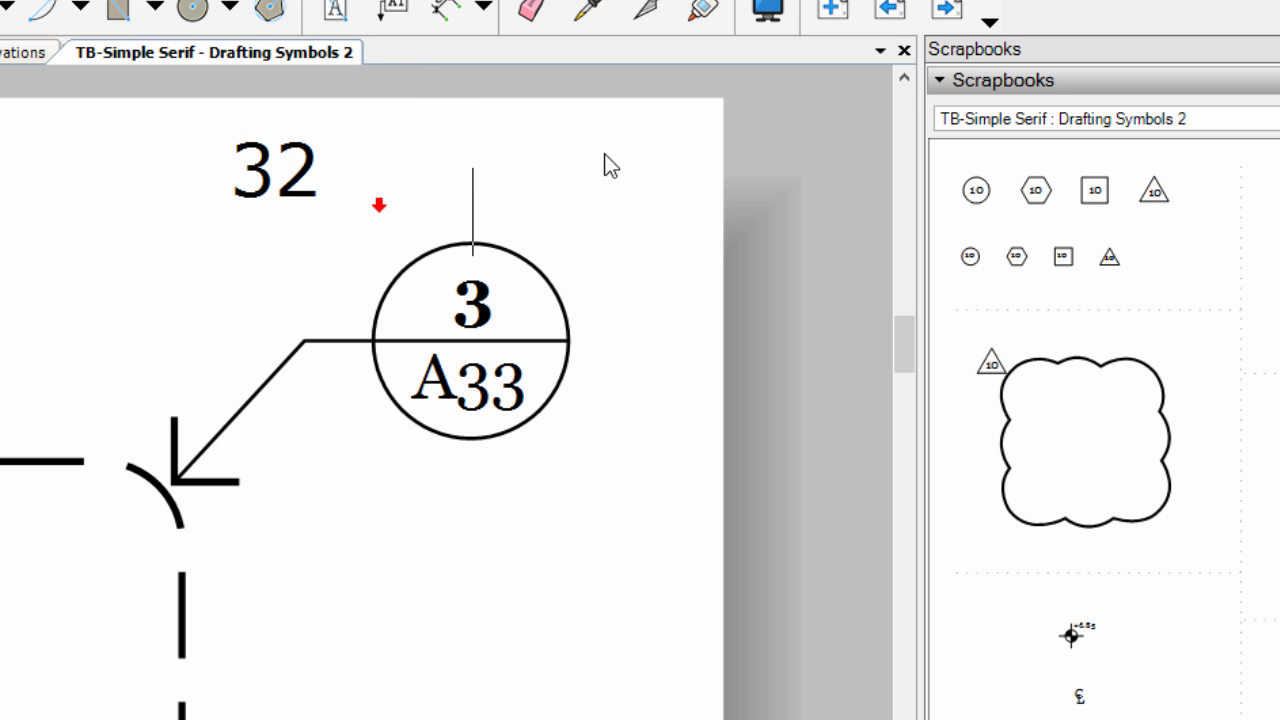
text(343434)
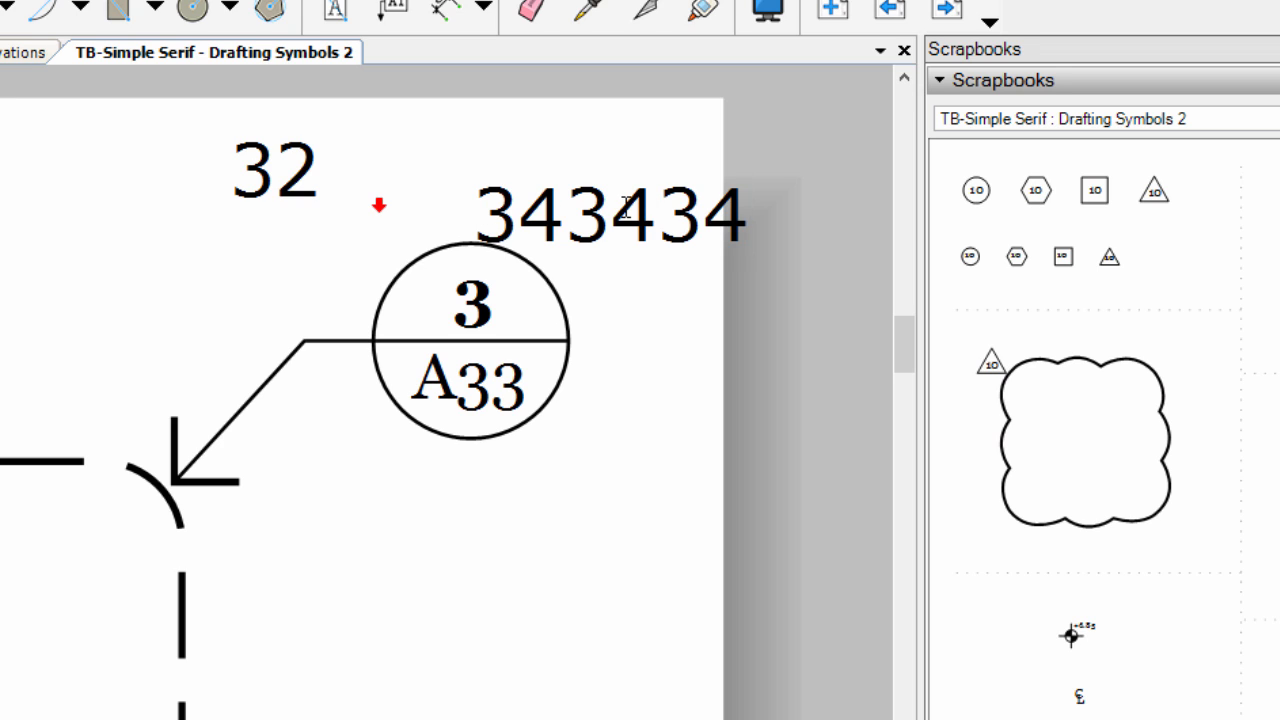
key(Escape)
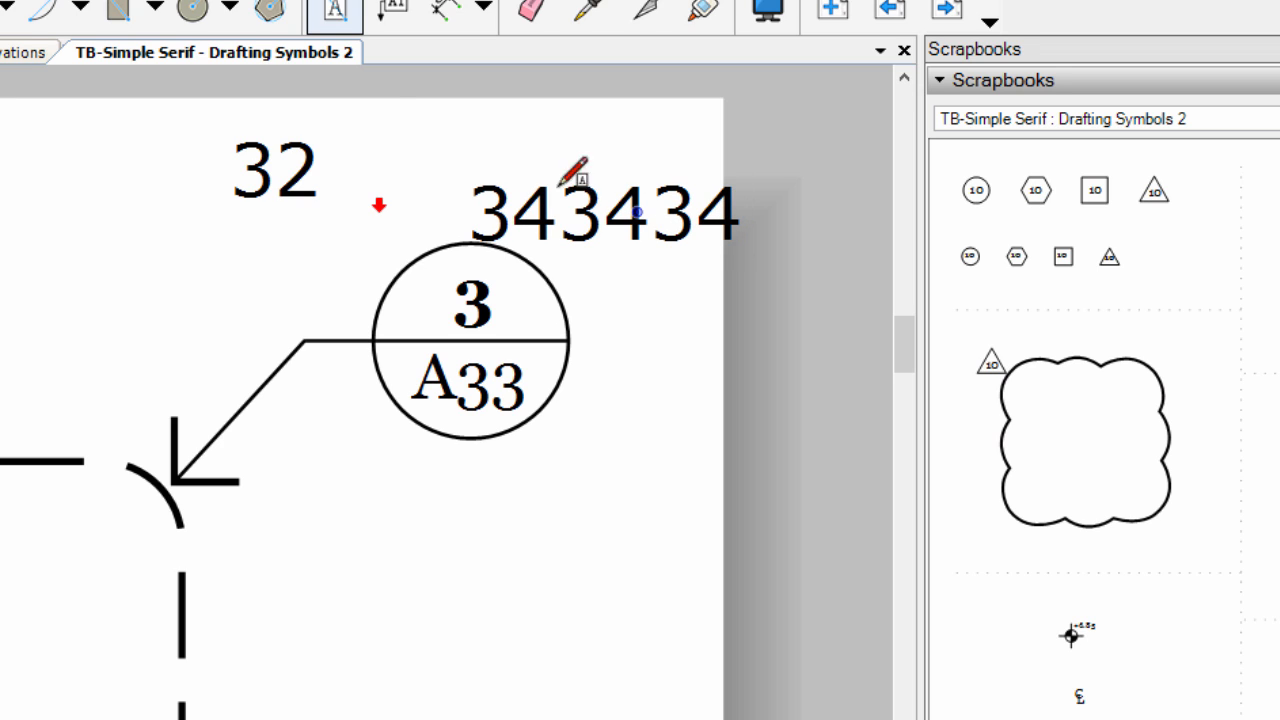
key(space)
click(607, 198)
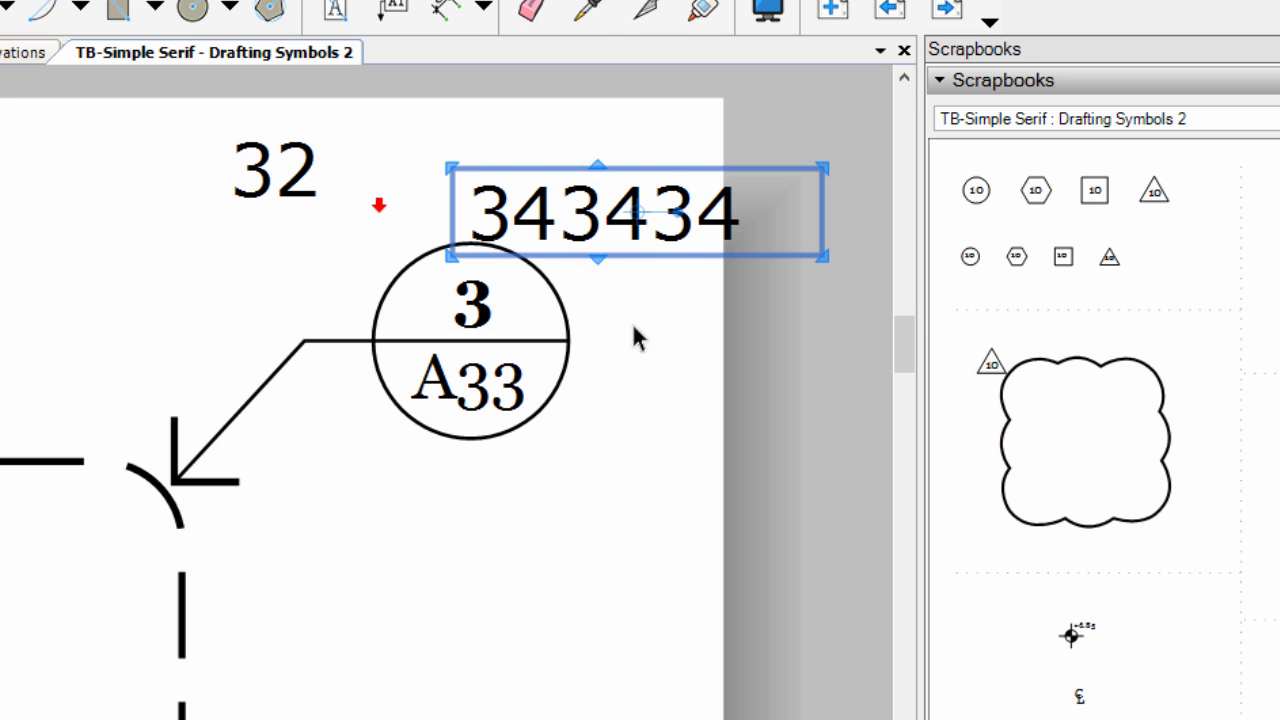
- Delete both sample texts, the unbounded 343434 and the bounded text box above the callout
key(Delete)
click(290, 174)
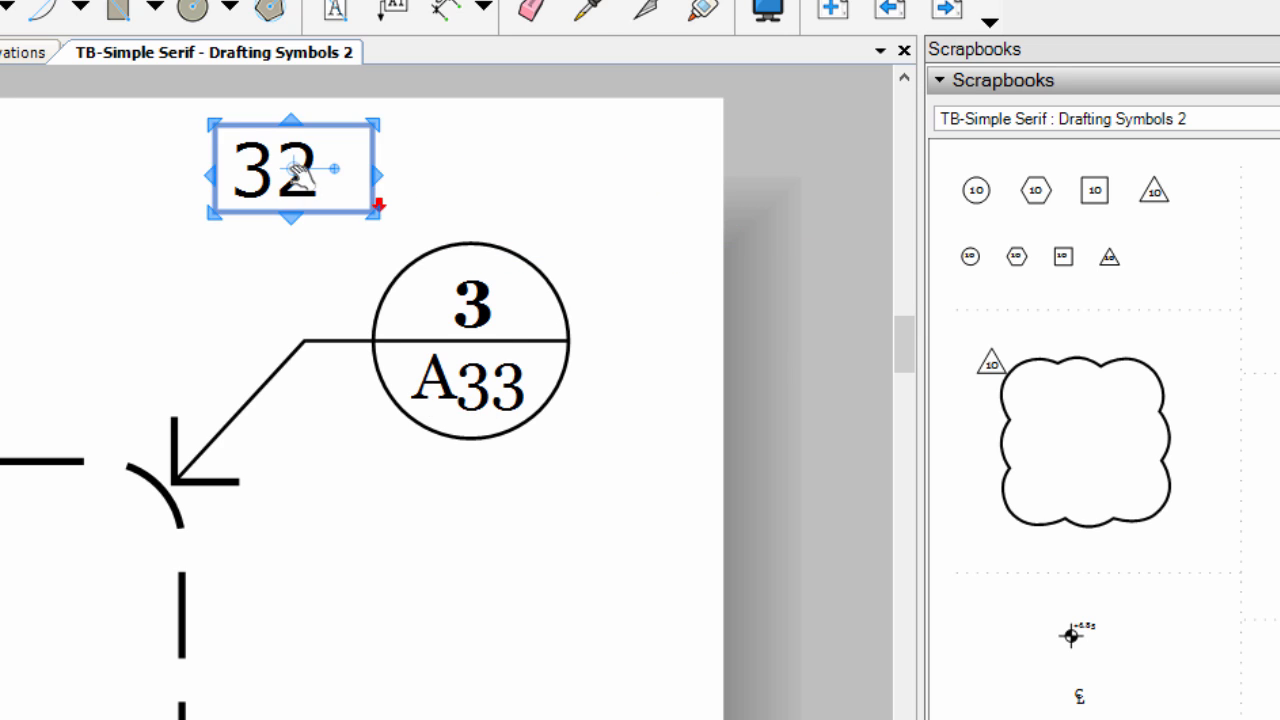
key(Delete)
- Open the callout group and make the upper 3 text in the bubble unbounded
scroll(477, 343, up, 3)
click(487, 285)
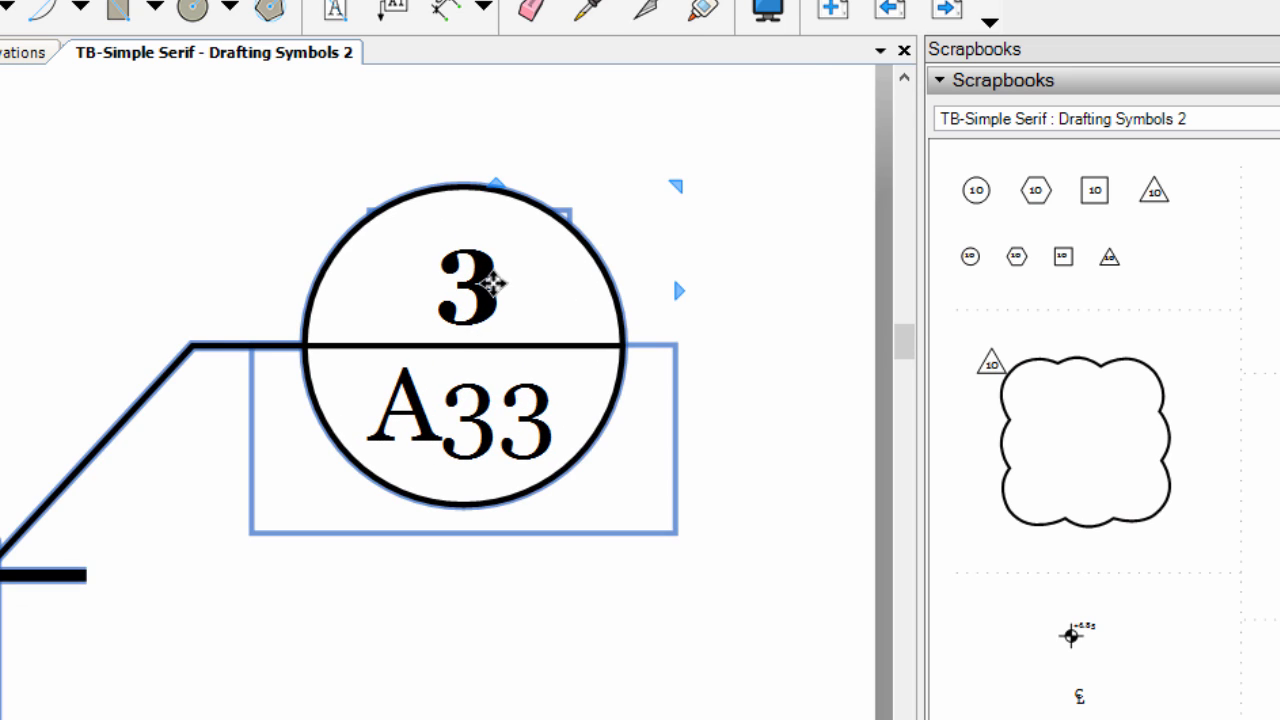
double_click(489, 283)
click(480, 280)
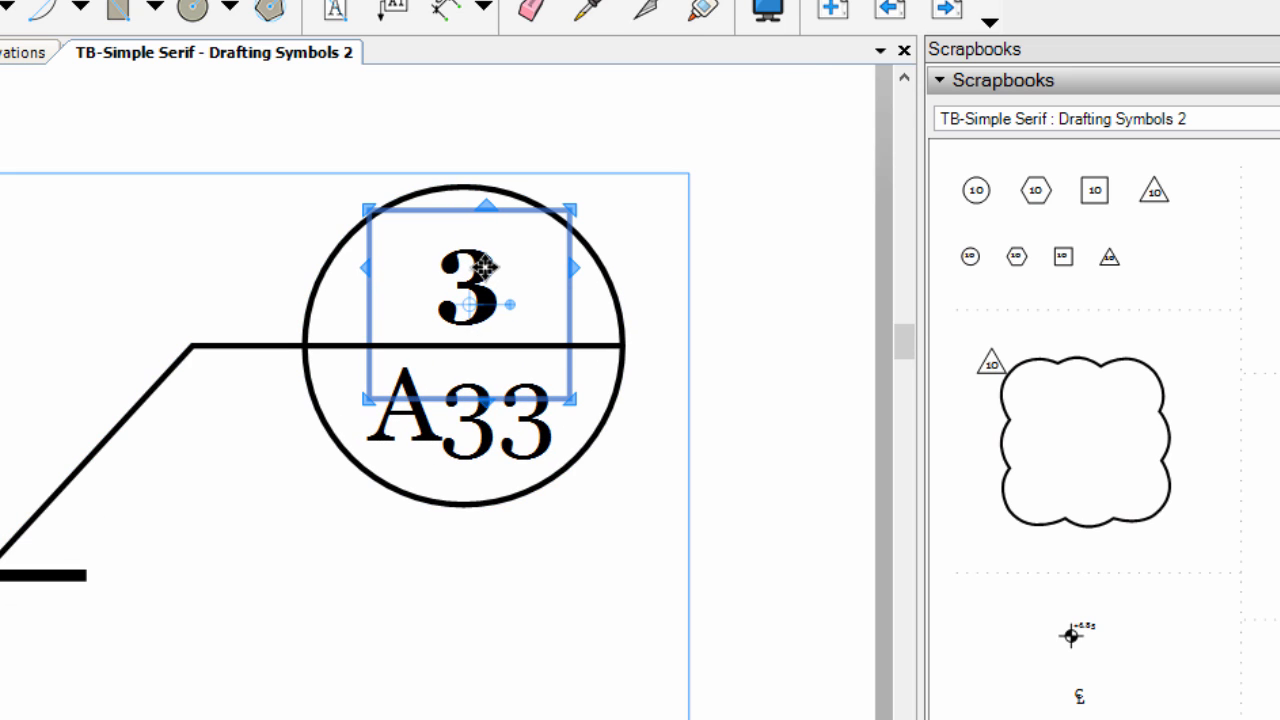
right_click(486, 267)
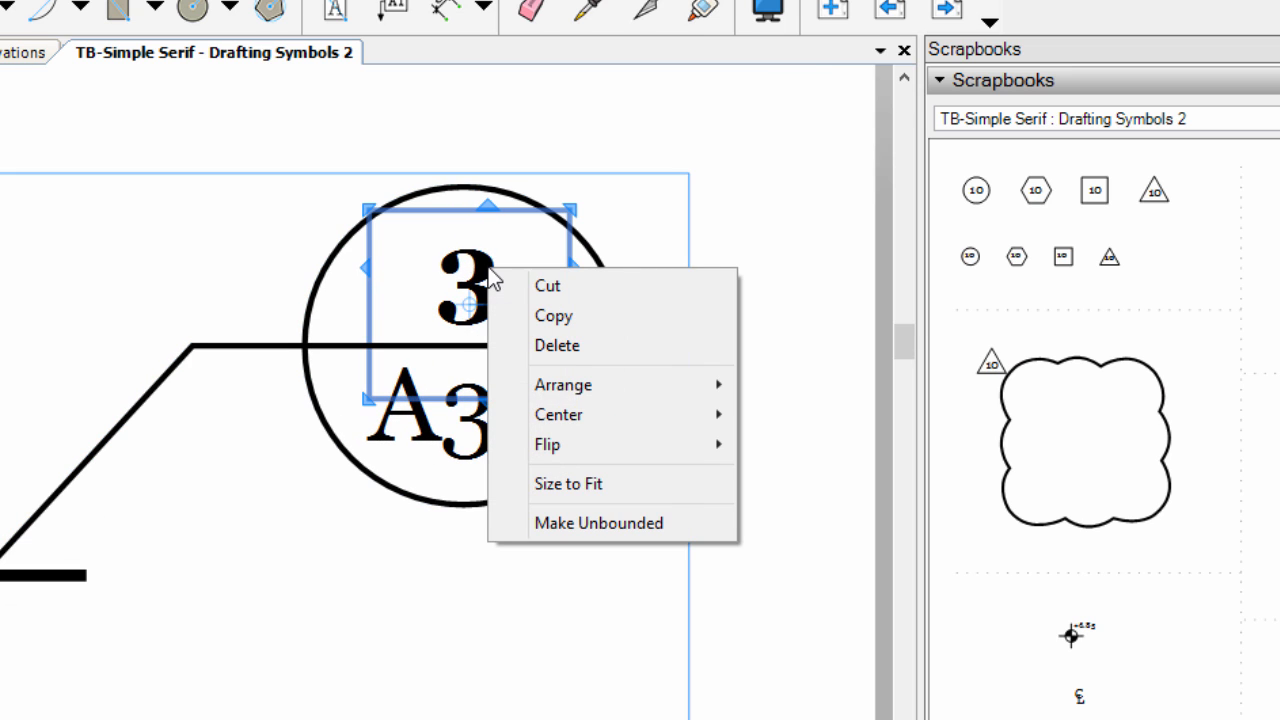
click(598, 522)
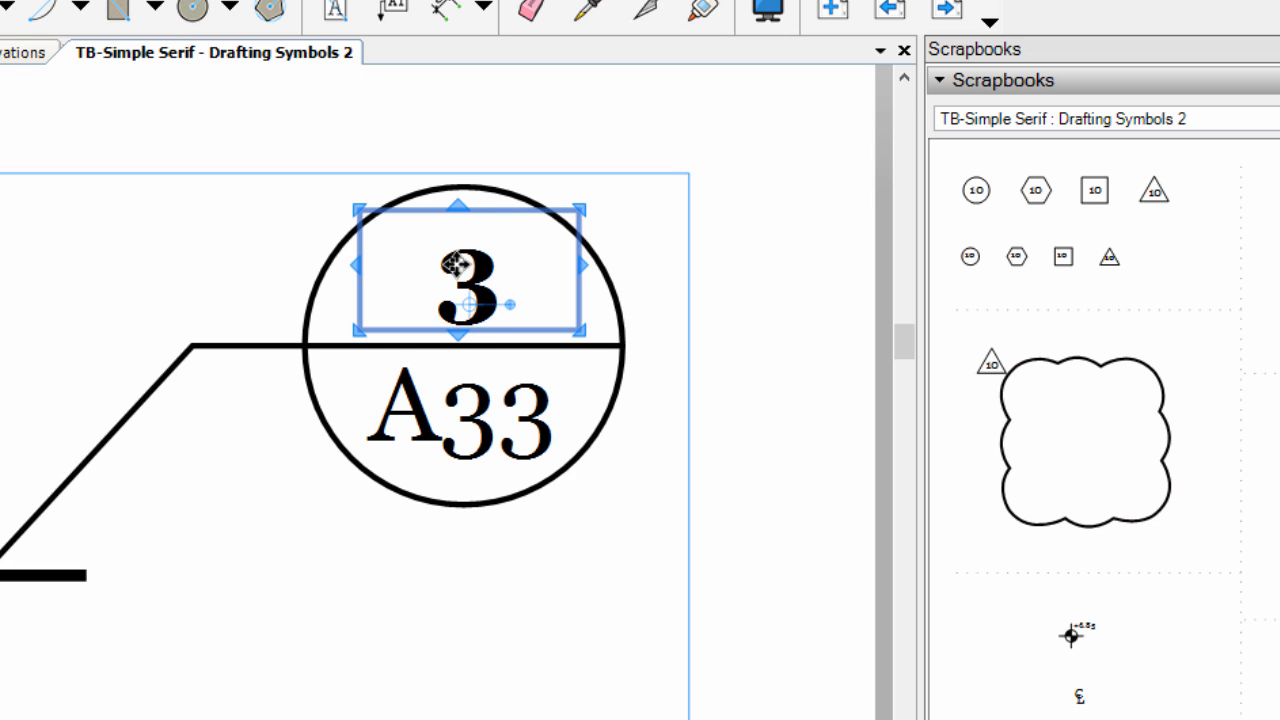
- Make the lower A33 text in the callout bubble unbounded
scroll(405, 375, down, 1)
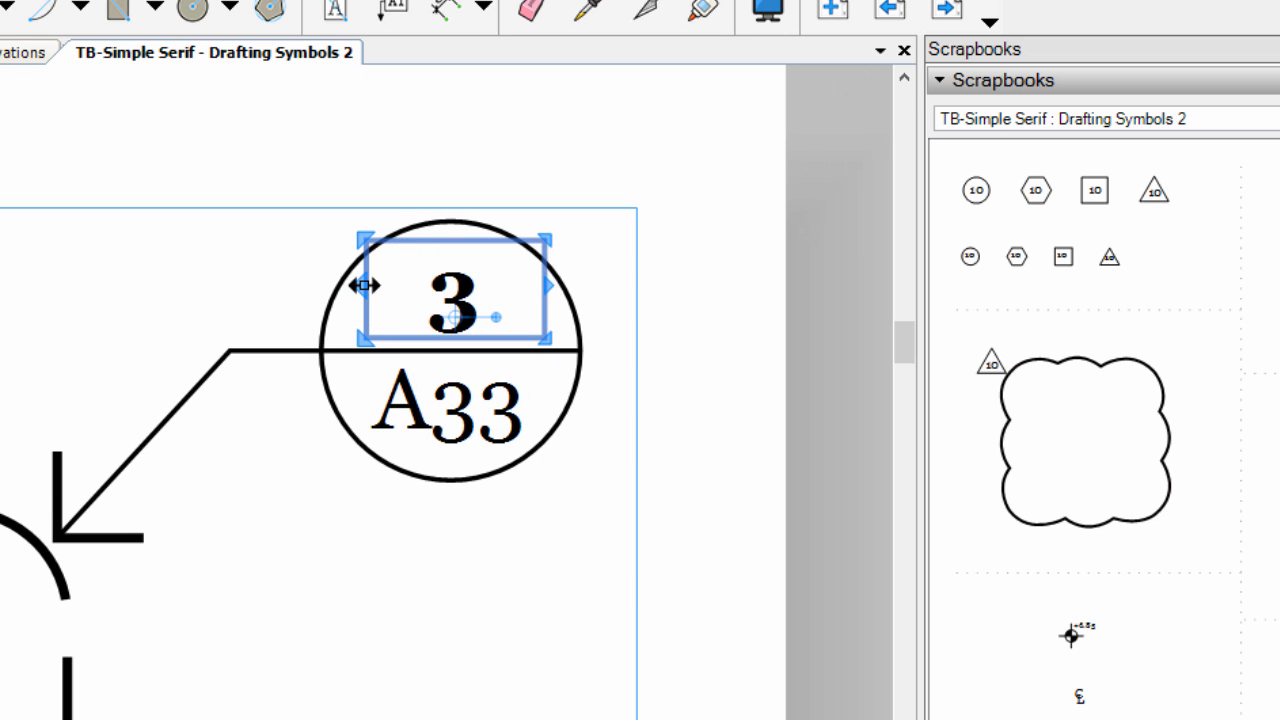
scroll(375, 388, down, 1)
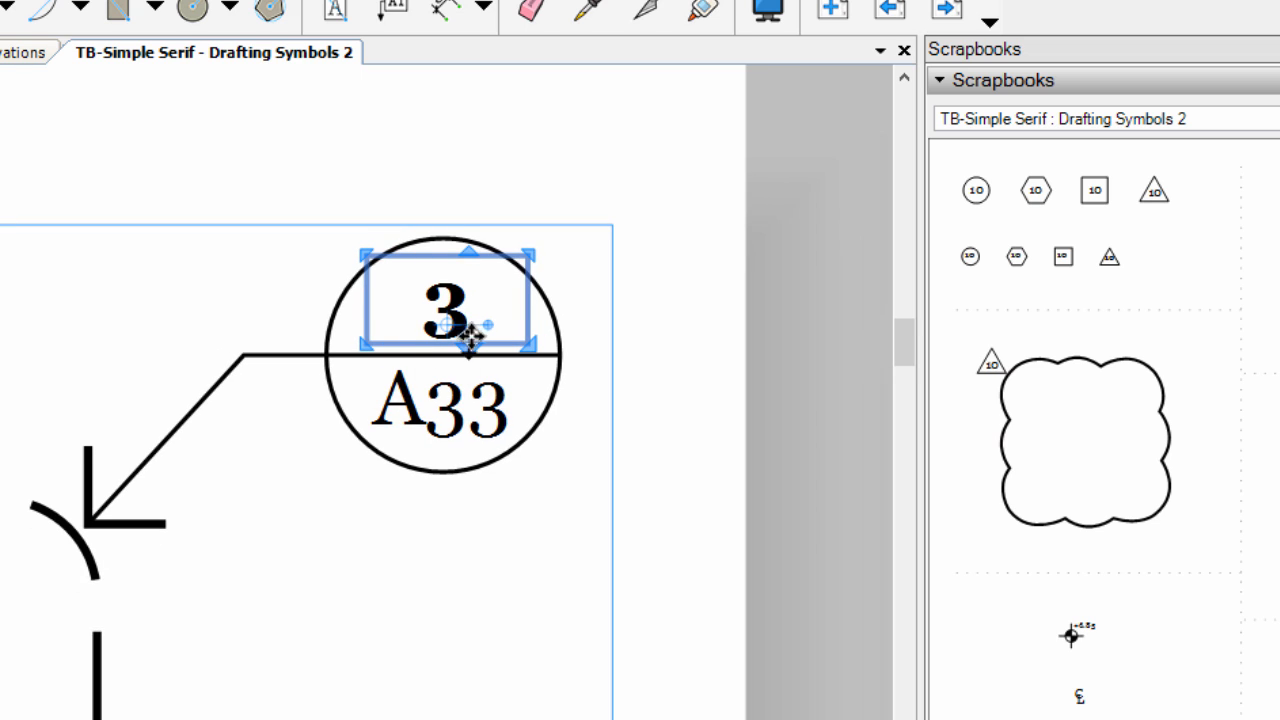
click(457, 414)
right_click(459, 415)
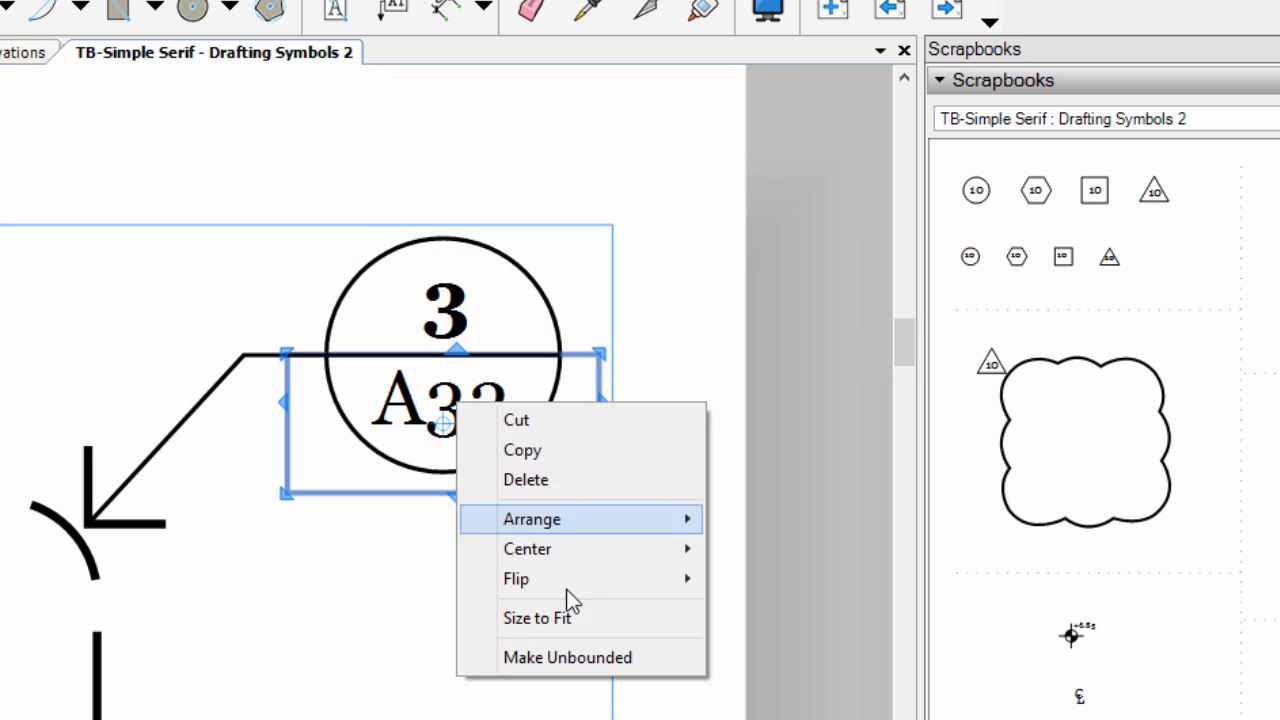
click(556, 658)
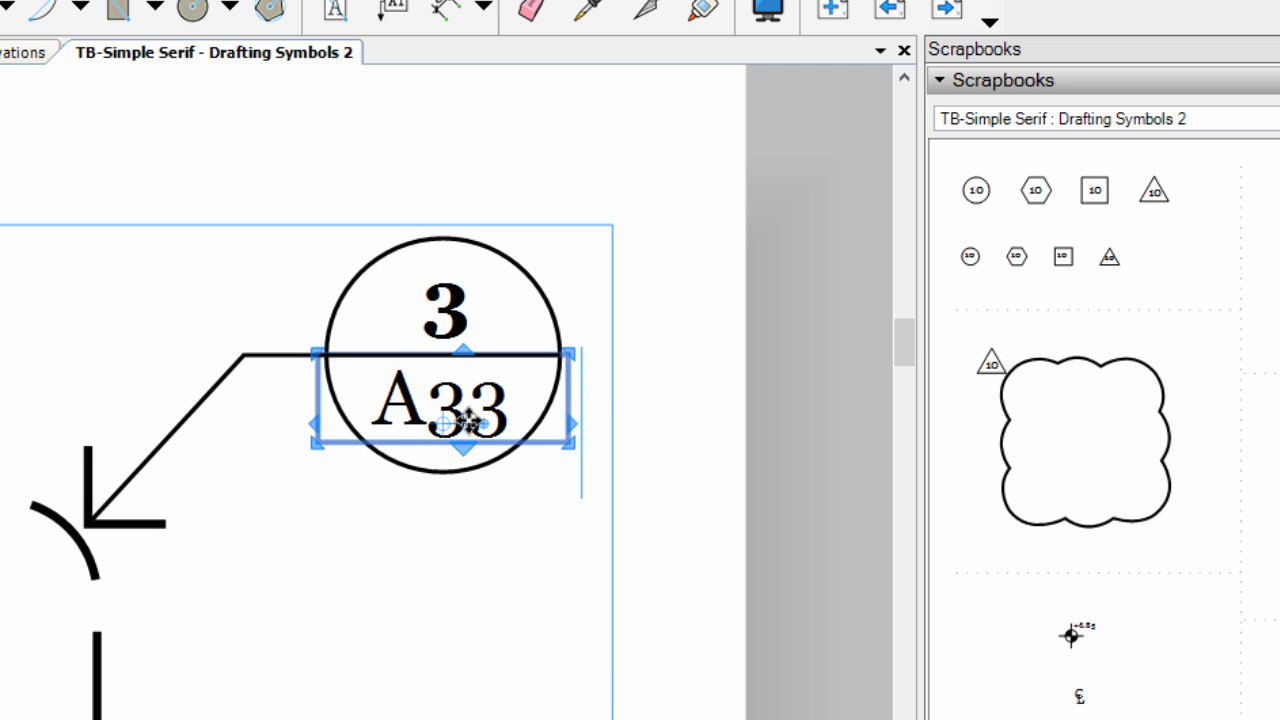
- Check the text alignment settings of the A33 and 3 texts in the callout bubble
click(854, 713)
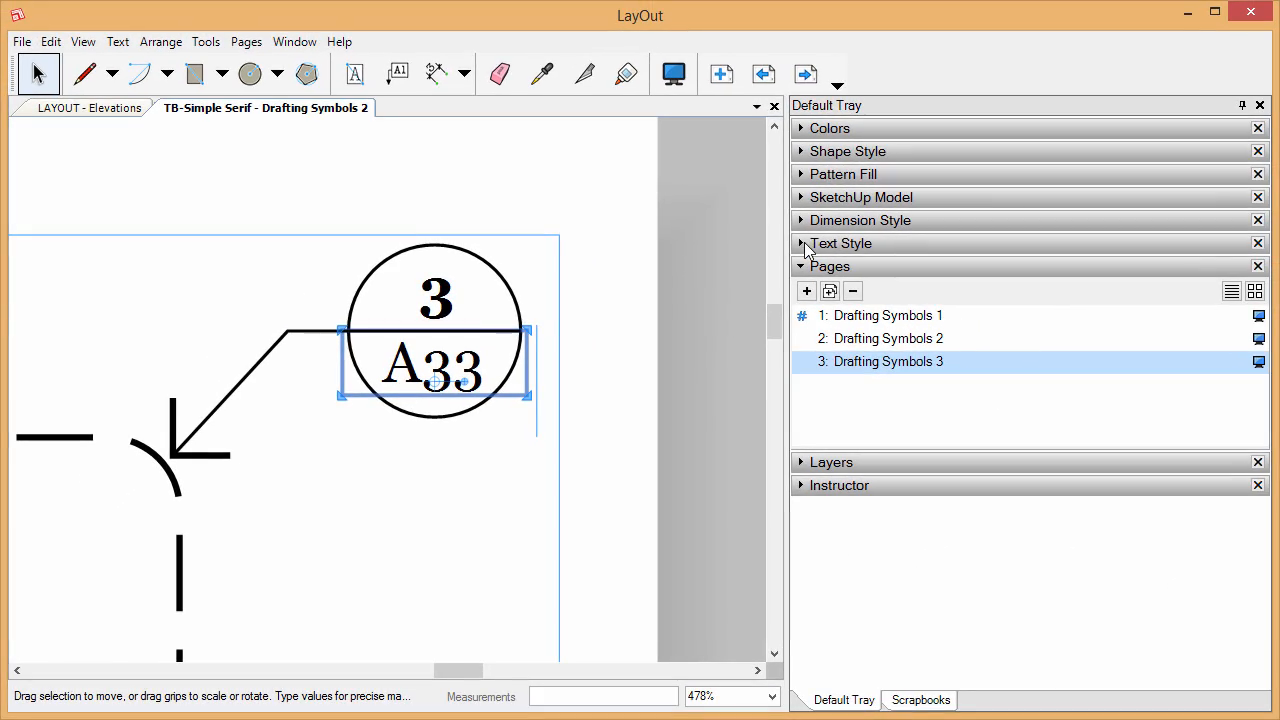
click(803, 243)
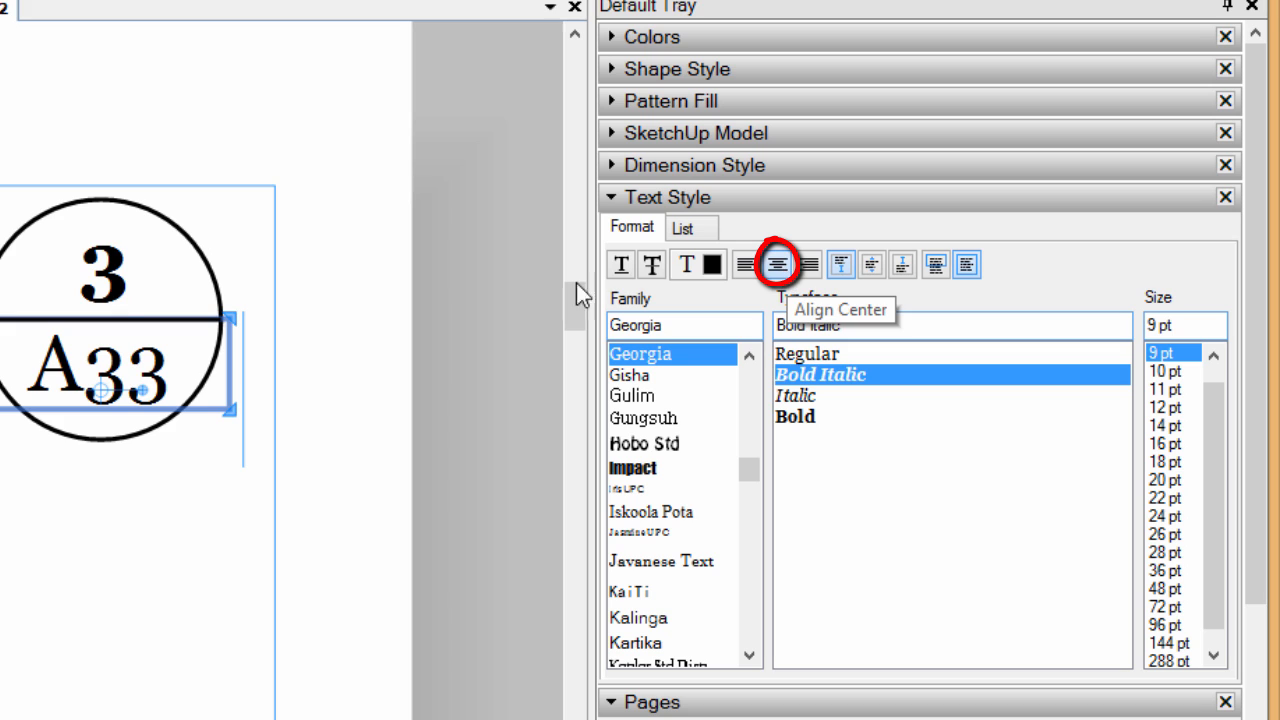
click(97, 272)
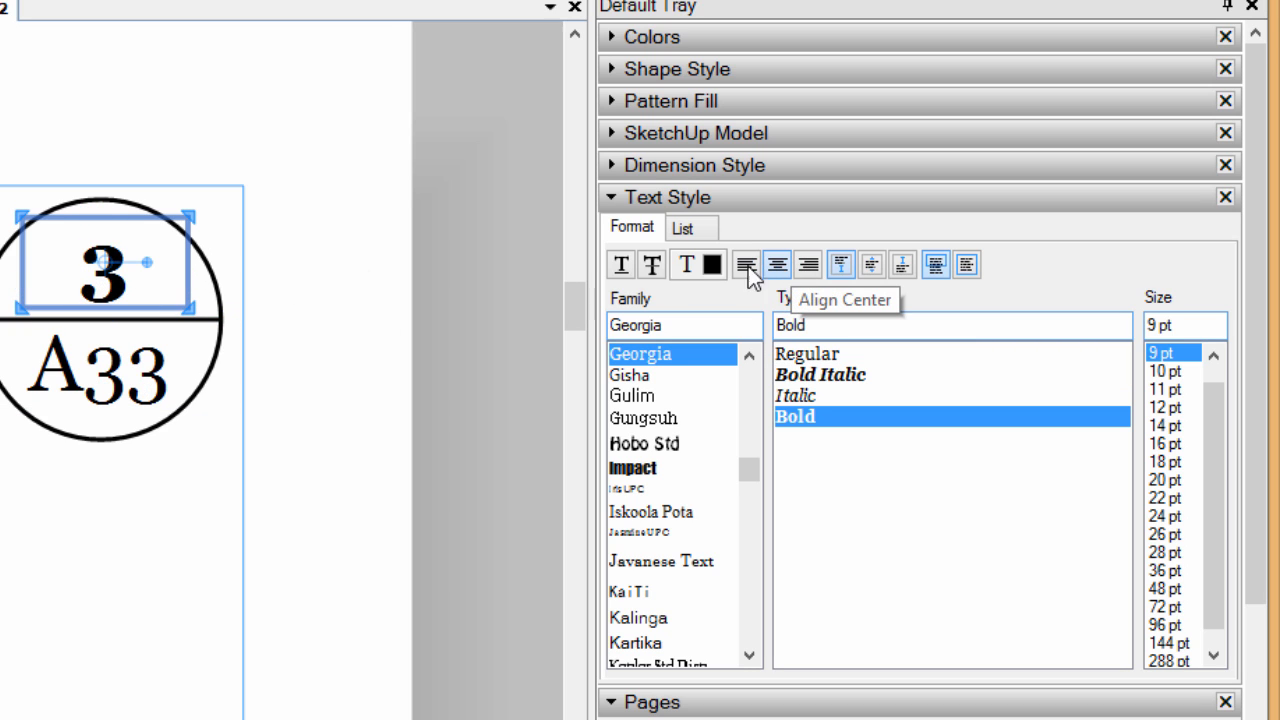
- Replace the lower A33 text in the callout bubble with 4, check its bounds and leave the callout group
click(140, 380)
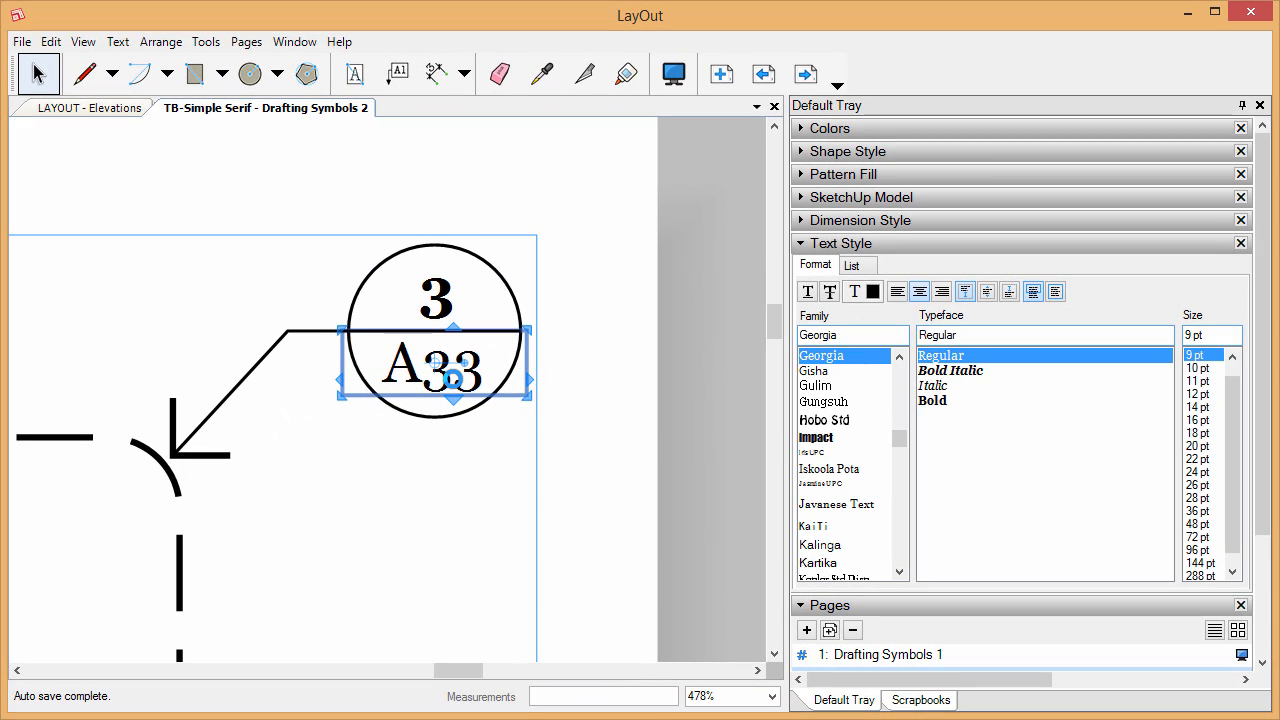
double_click(452, 376)
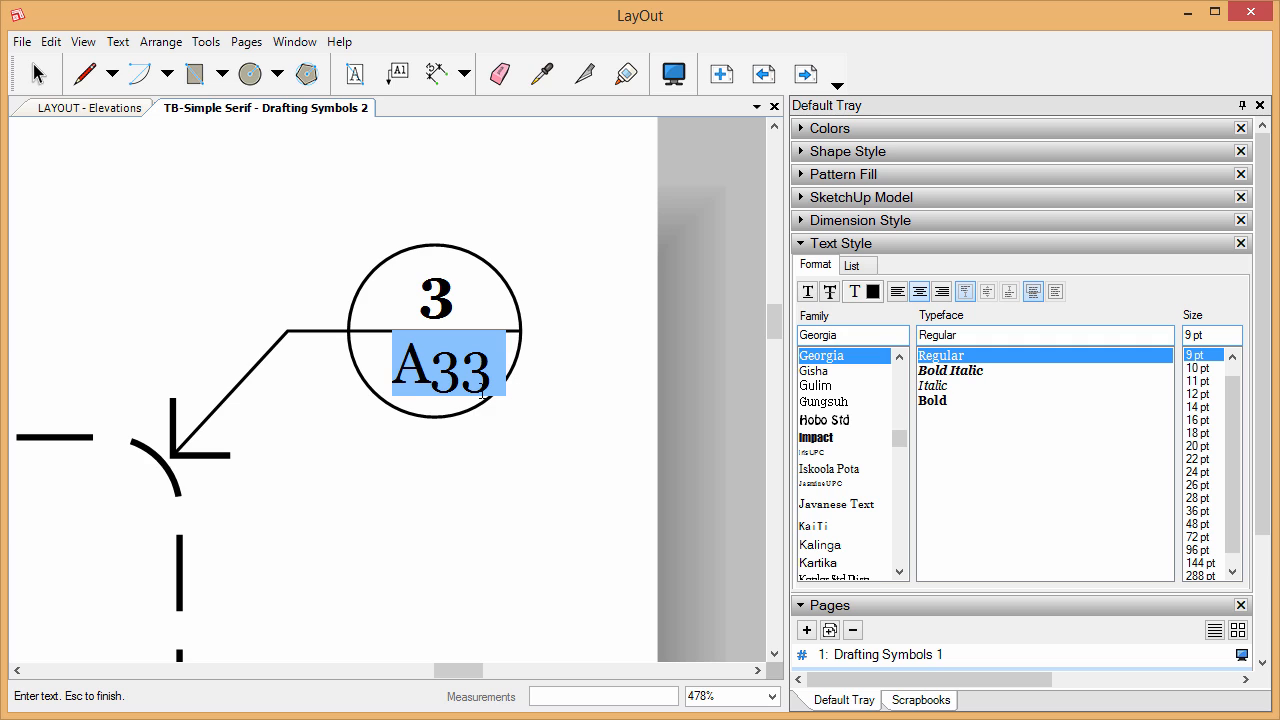
text(4)
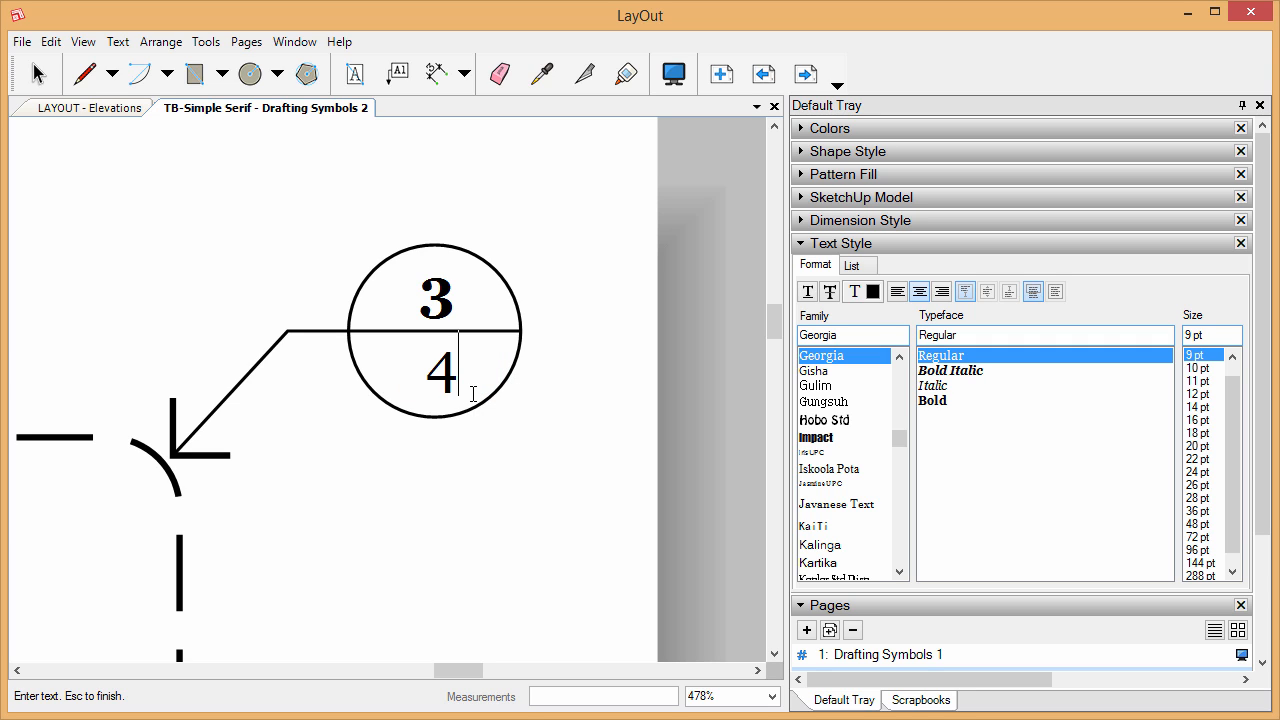
key(Escape)
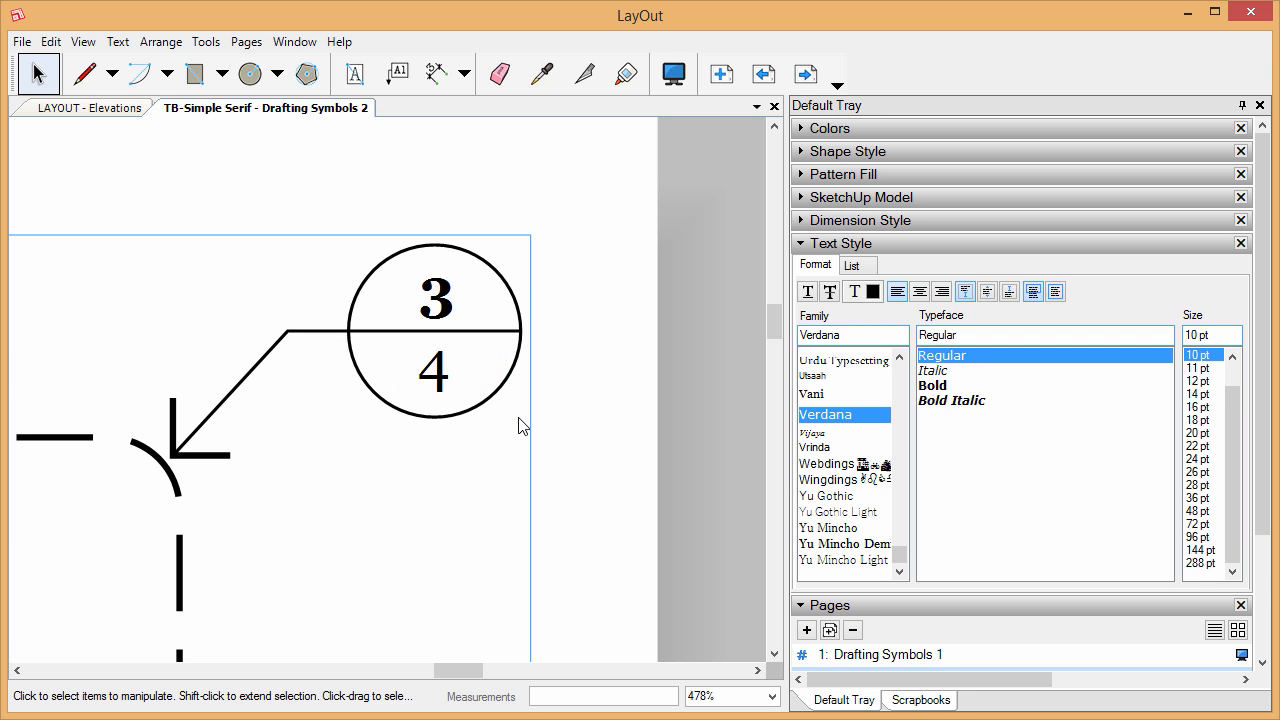
click(437, 379)
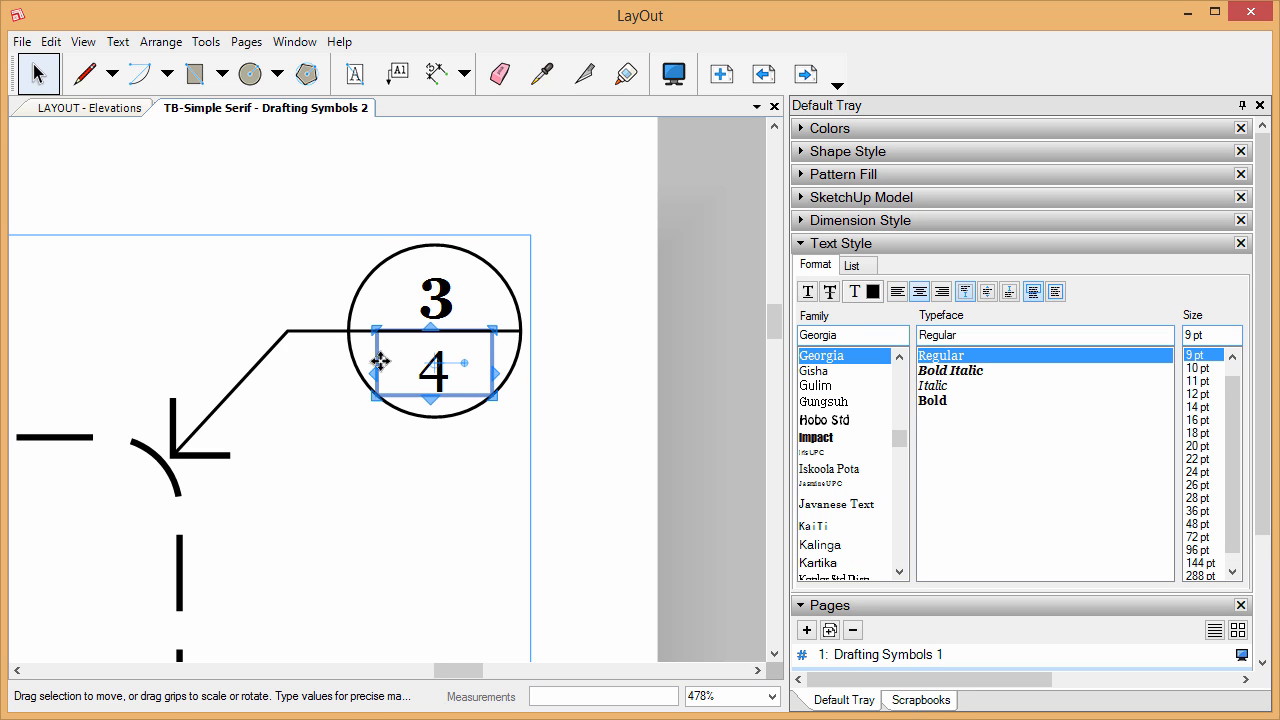
drag(400, 362, 457, 369)
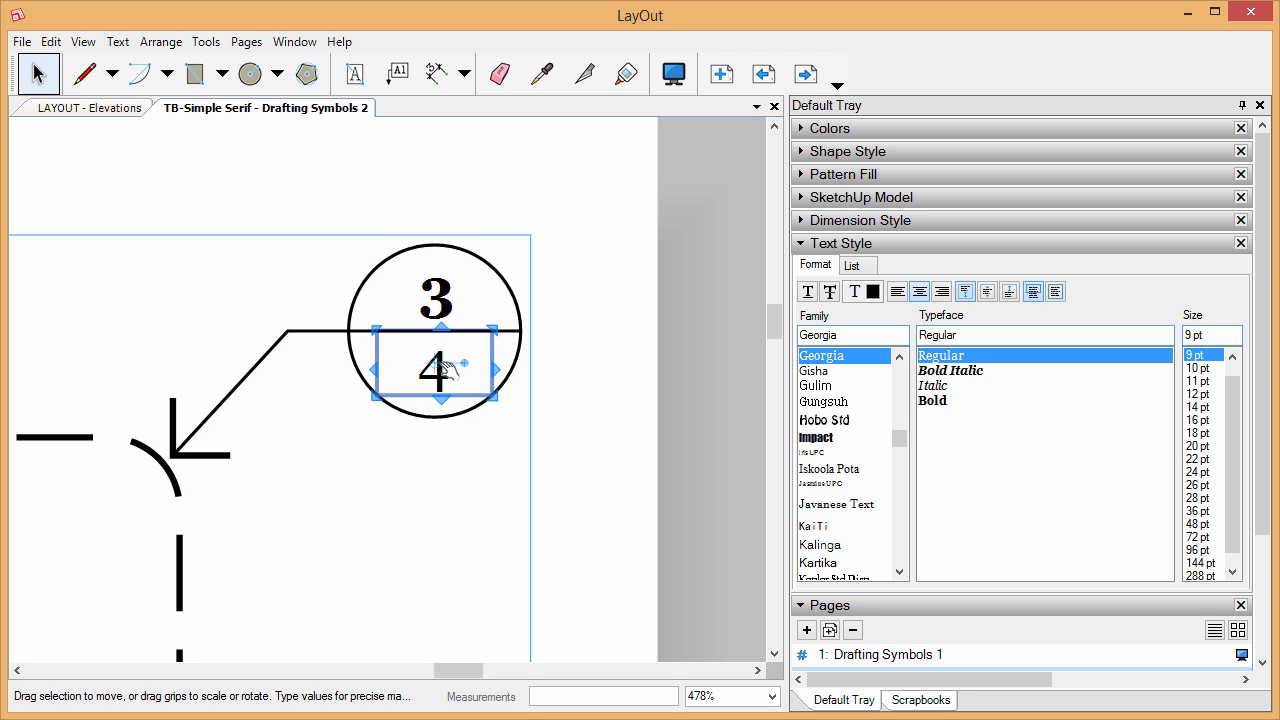
click(514, 484)
scroll(572, 286, down, 7)
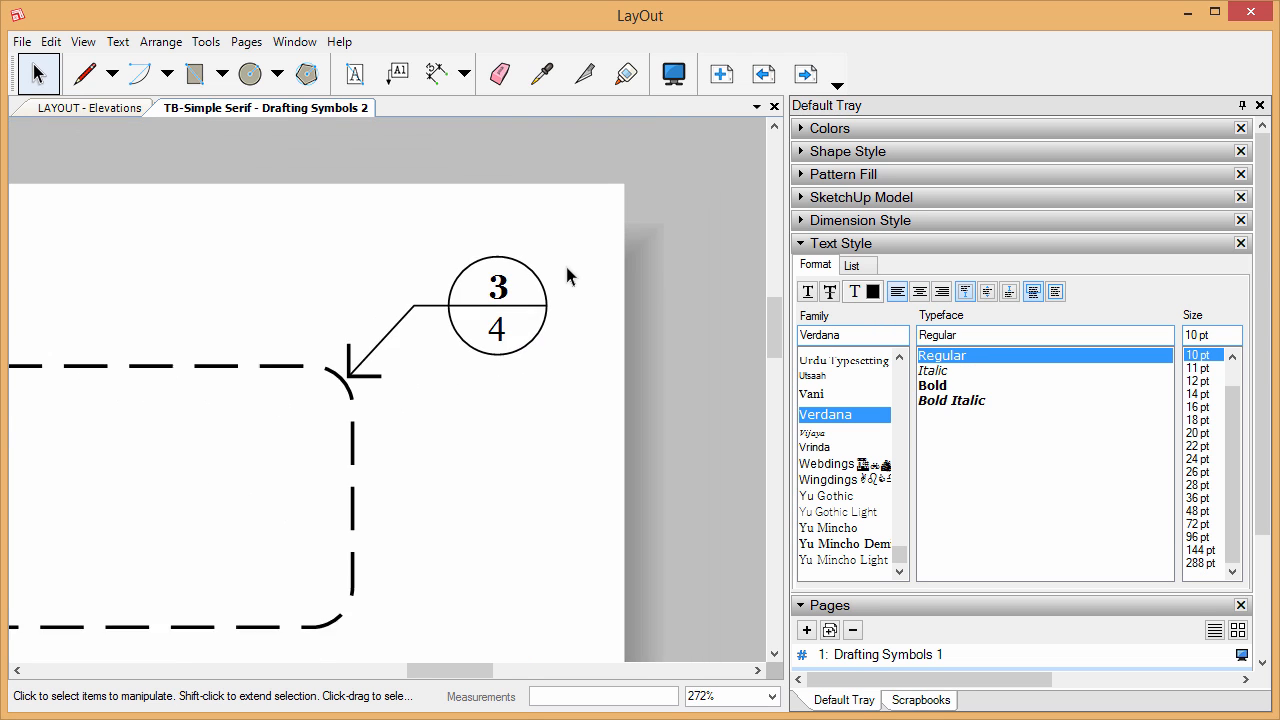
scroll(565, 320, down, 3)
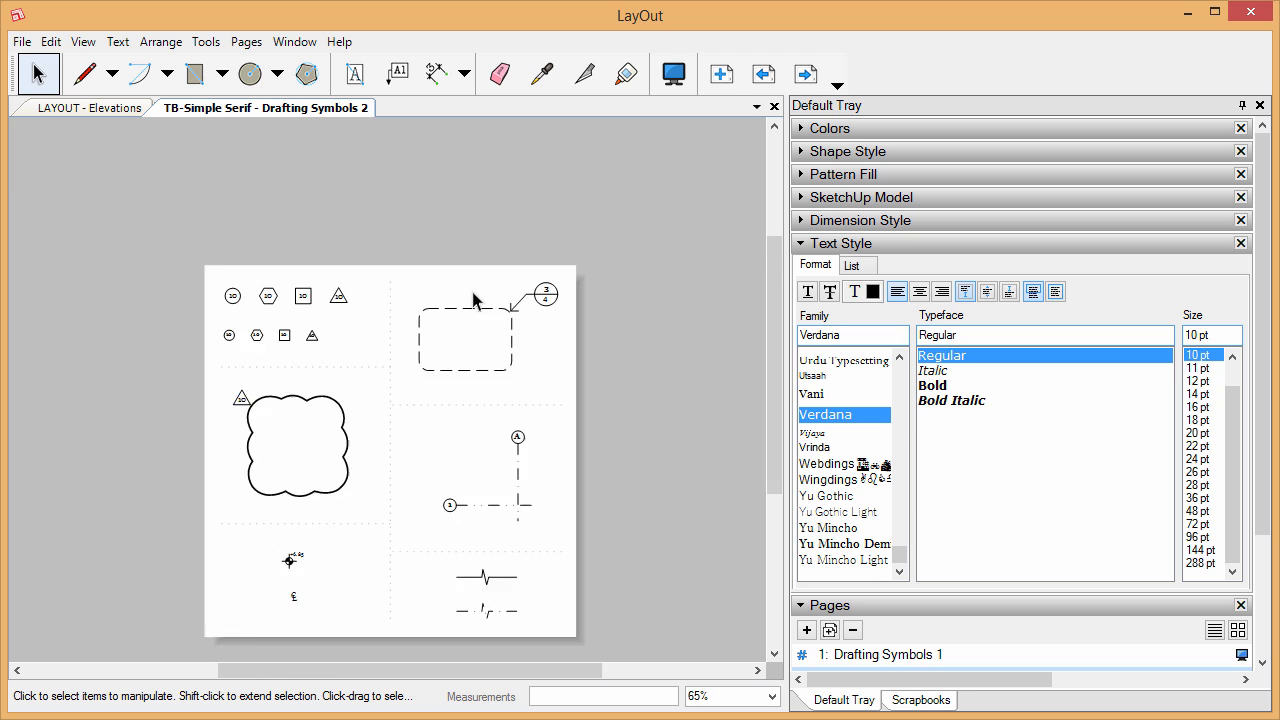
- Go to the Drafting Symbols 1 page and select the drawing title symbol with the A00 bubble
scroll(487, 553, up, 2)
click(840, 243)
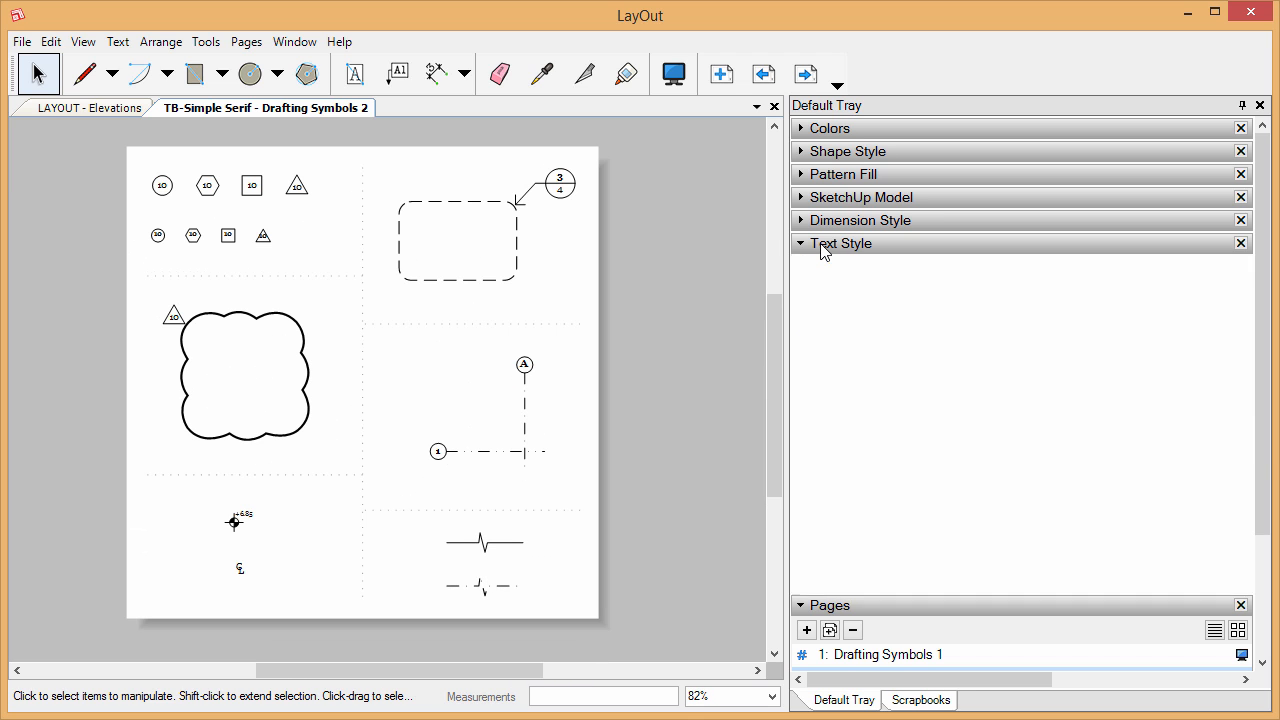
click(891, 318)
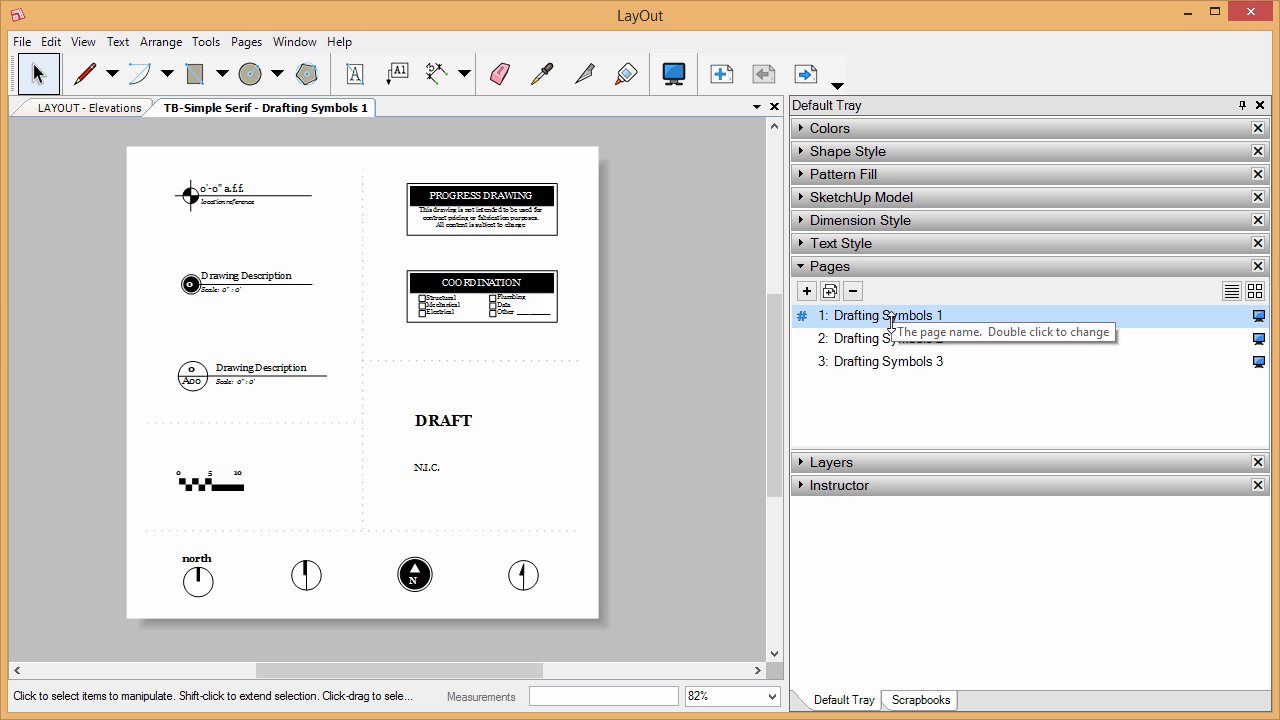
click(194, 382)
scroll(200, 385, up, 10)
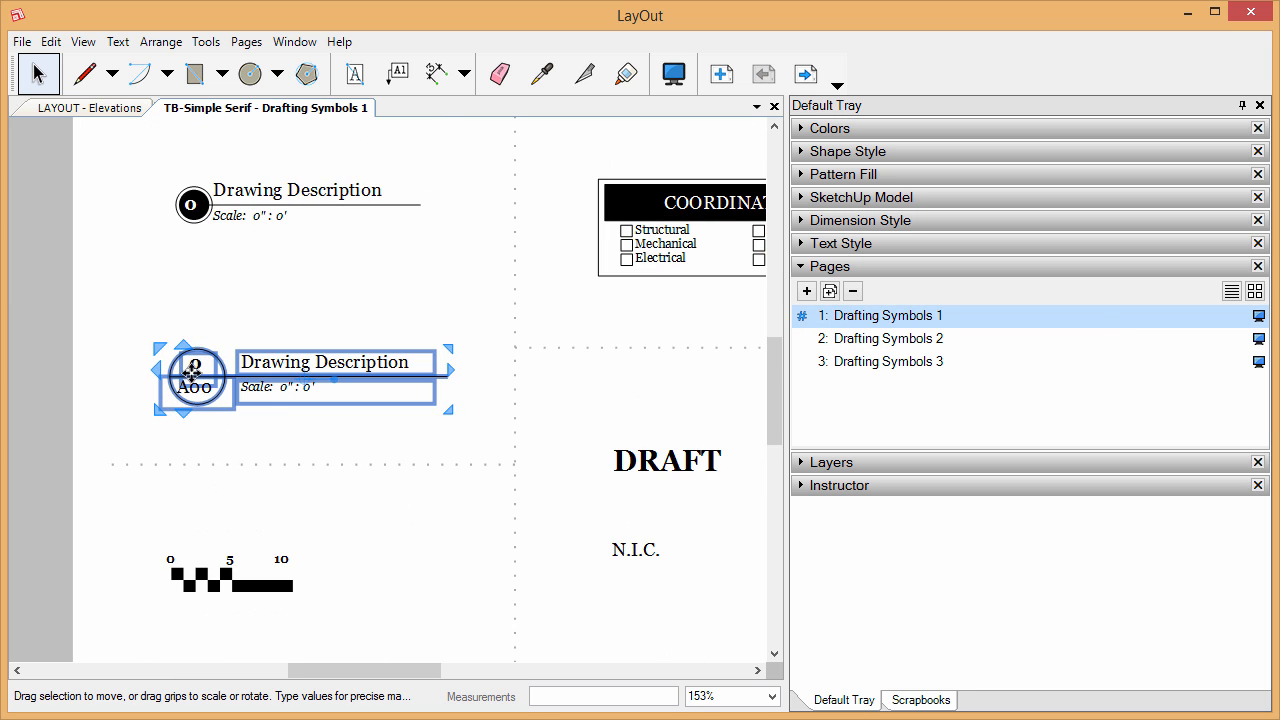
scroll(204, 386, up, 2)
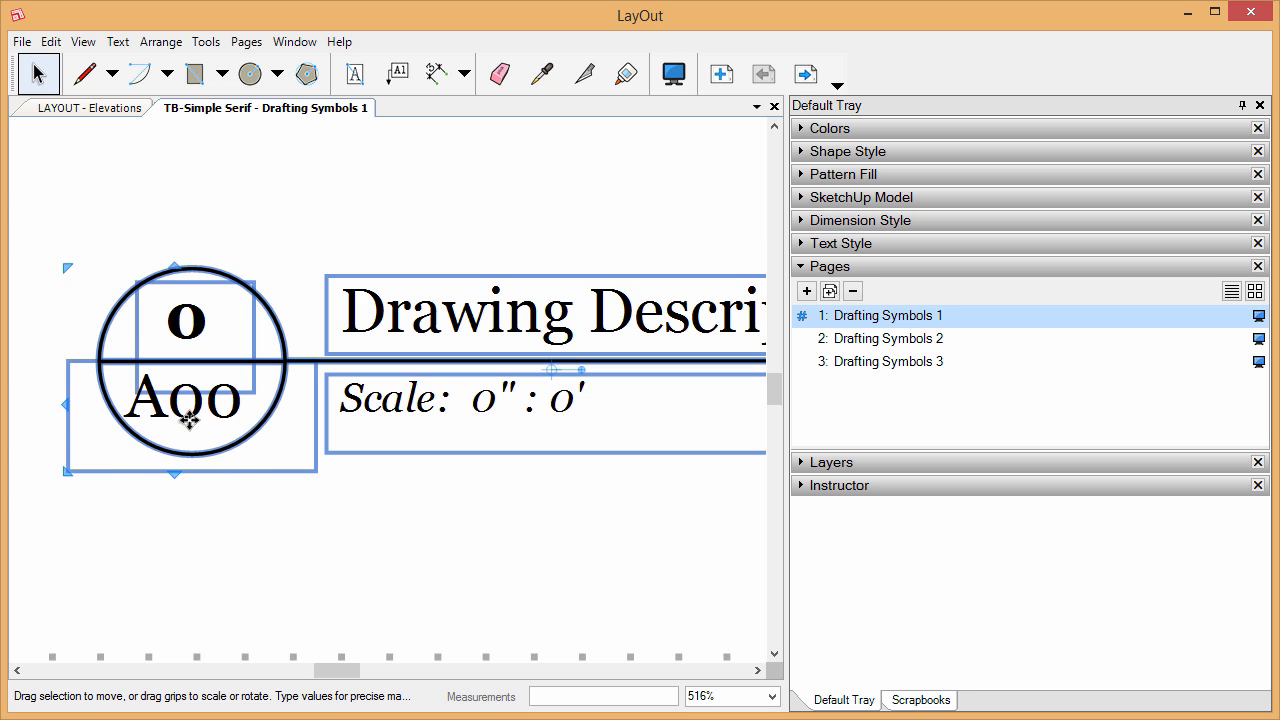
- Open the title symbol's nested bubble group and make the upper 0 text unbounded and centre-aligned
double_click(198, 320)
double_click(198, 320)
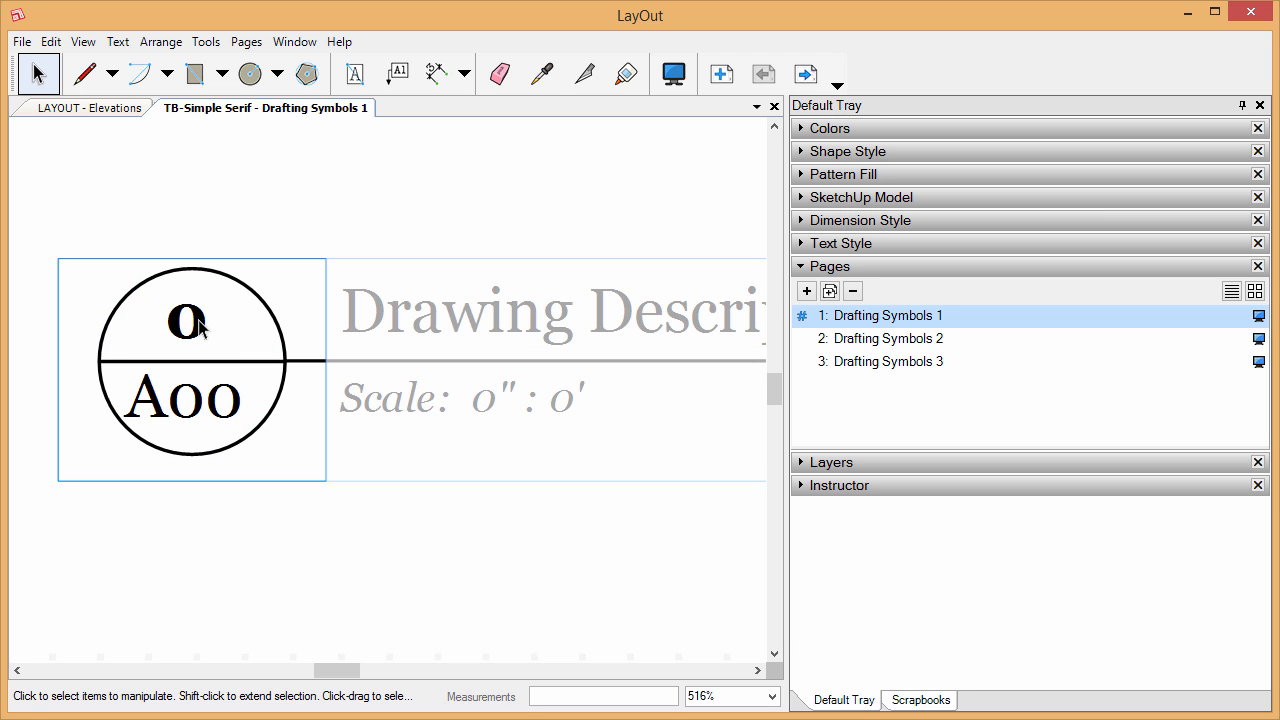
click(199, 322)
right_click(199, 322)
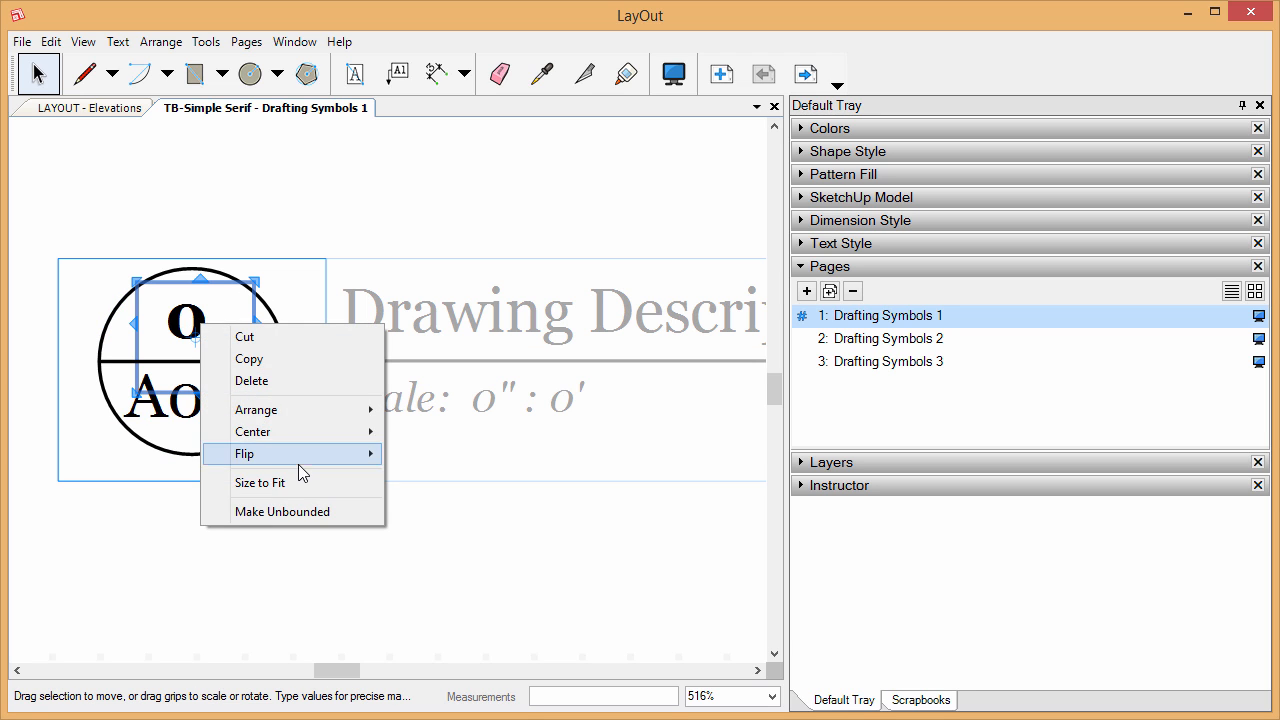
click(302, 515)
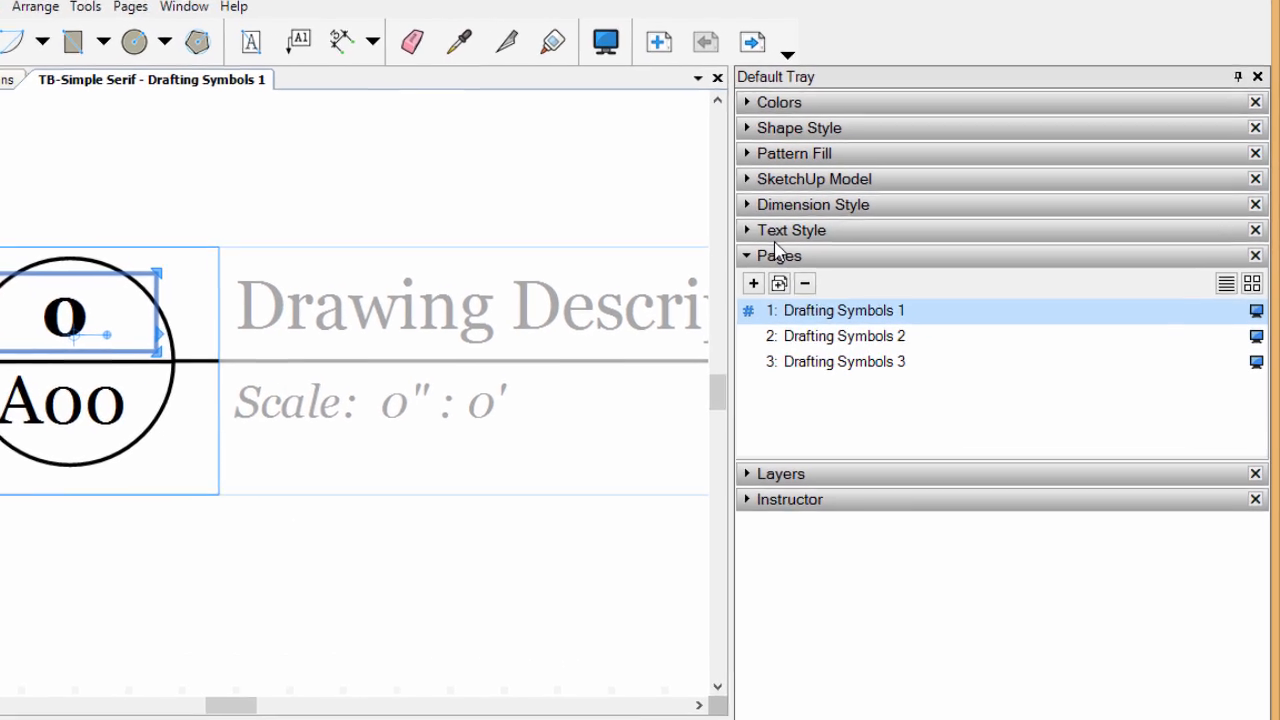
click(841, 243)
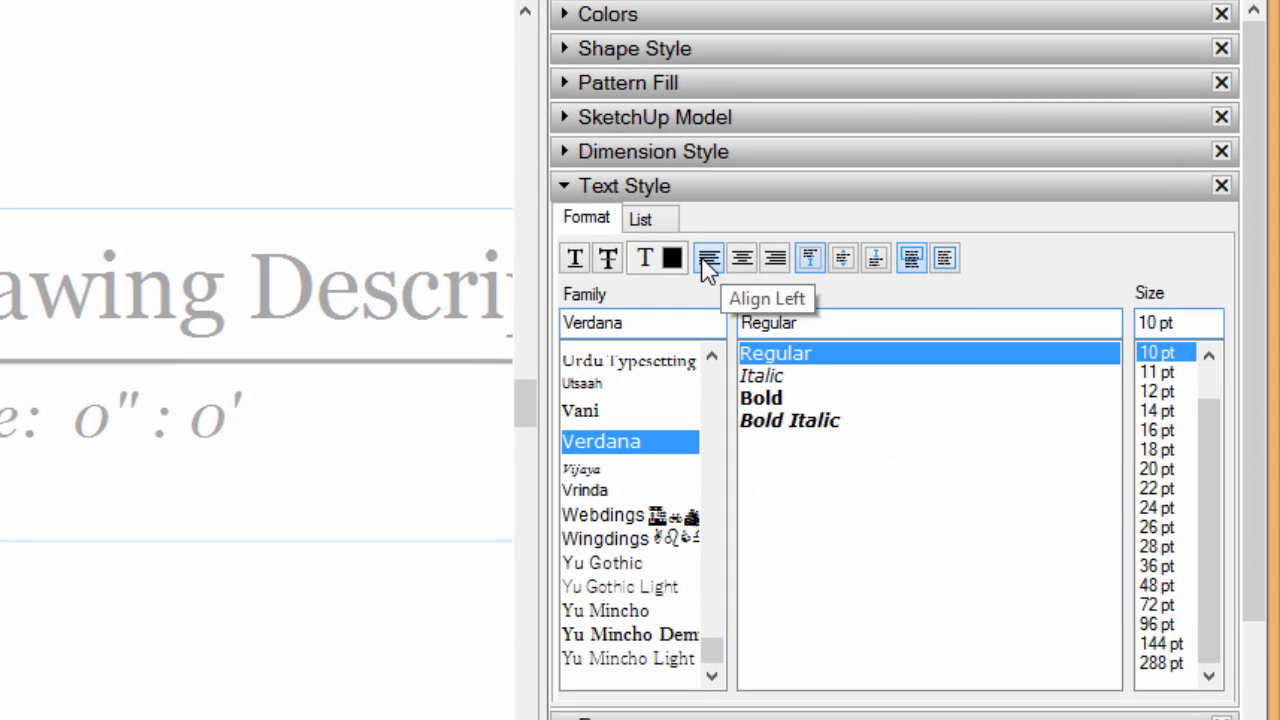
click(740, 262)
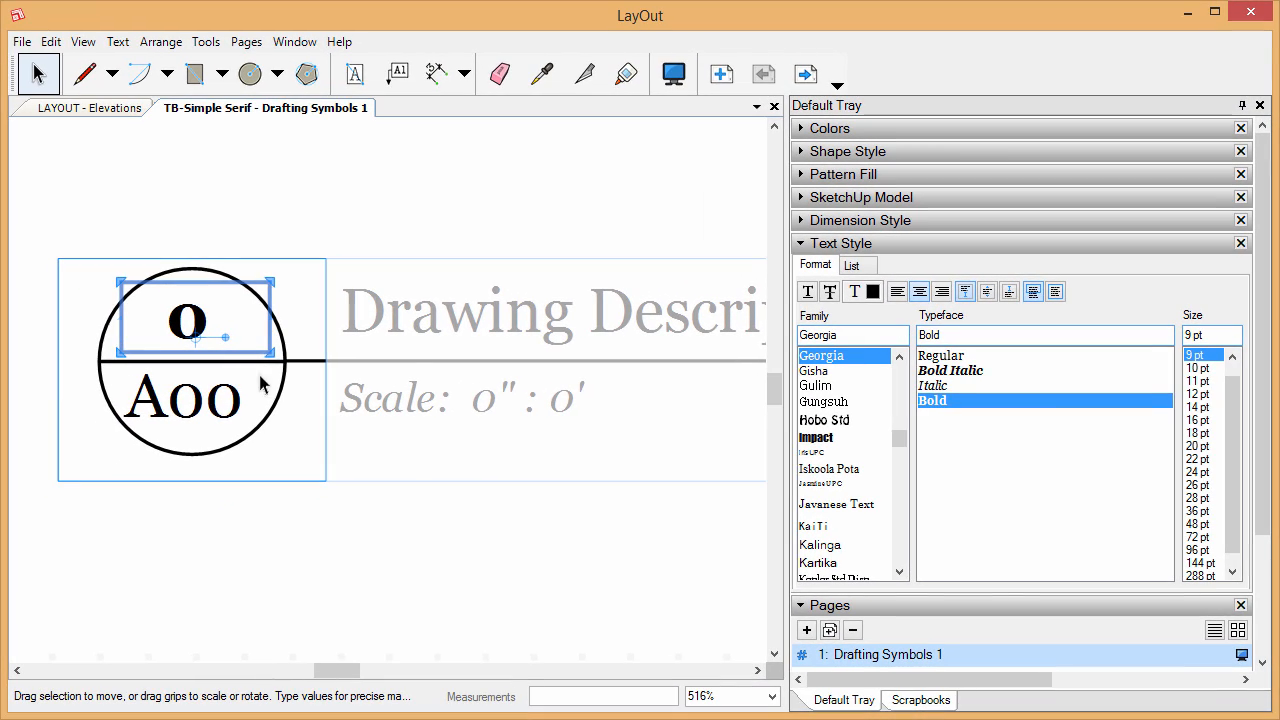
- Make the lower A00 text in the title bubble unbounded, check its centre alignment and leave the groups
click(230, 400)
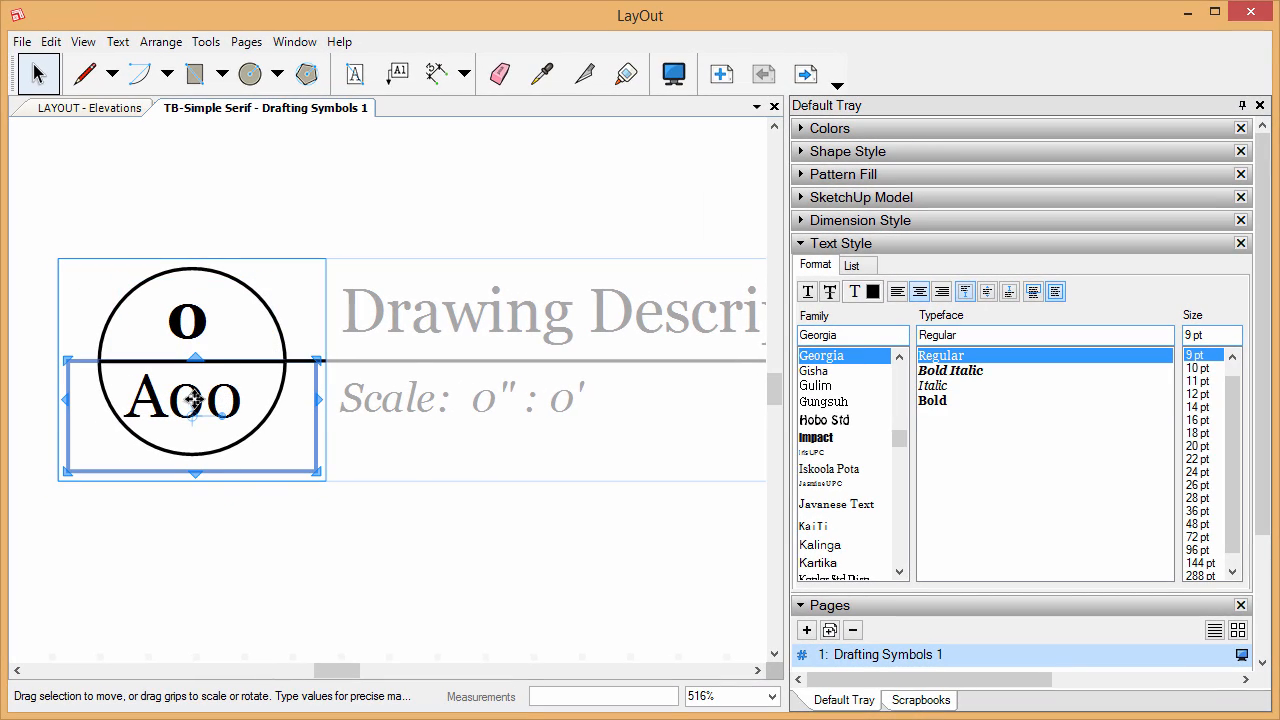
right_click(201, 411)
click(308, 587)
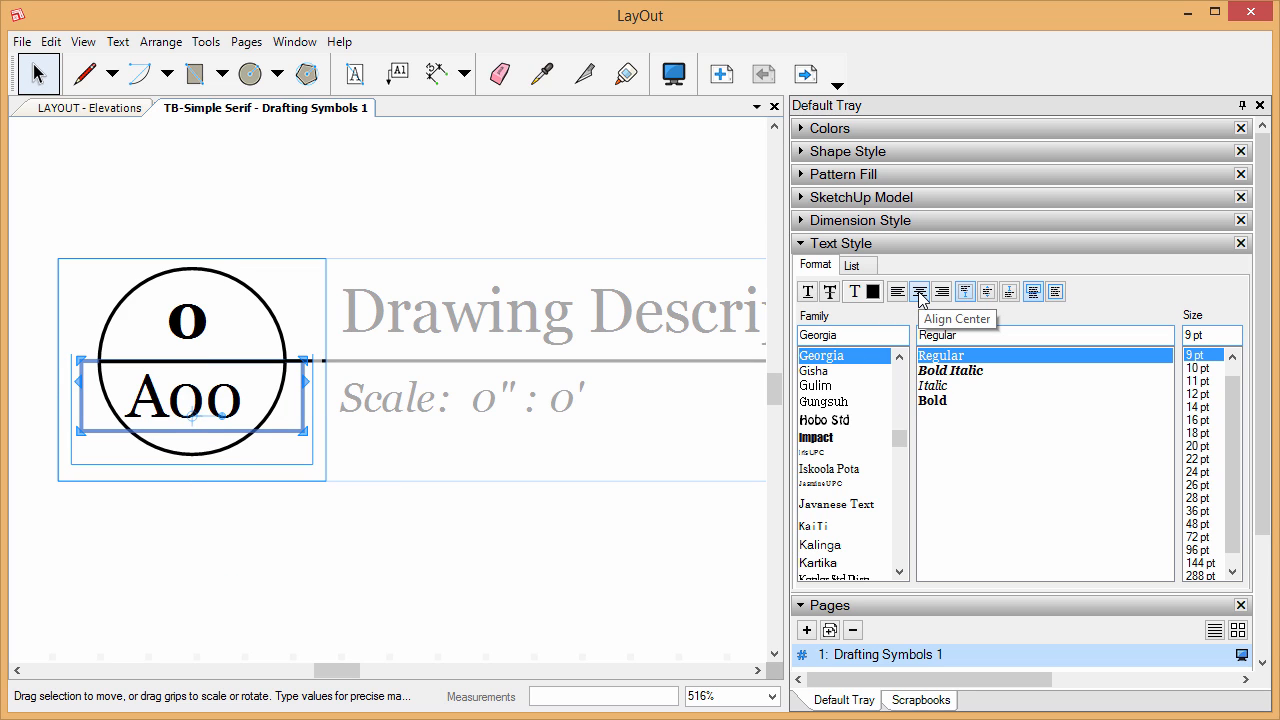
click(301, 529)
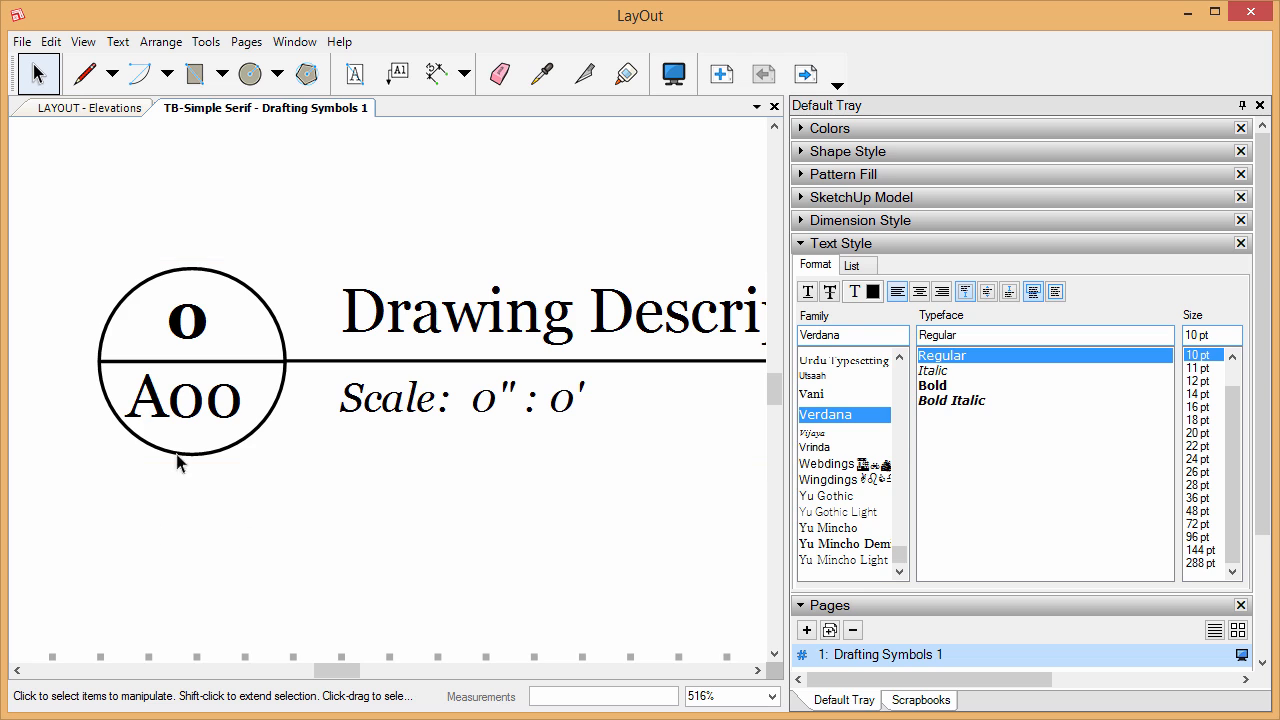
- Ungroup the nested bubble group inside the drawing title symbol and leave the symbol's outer group
click(201, 401)
double_click(203, 401)
click(262, 391)
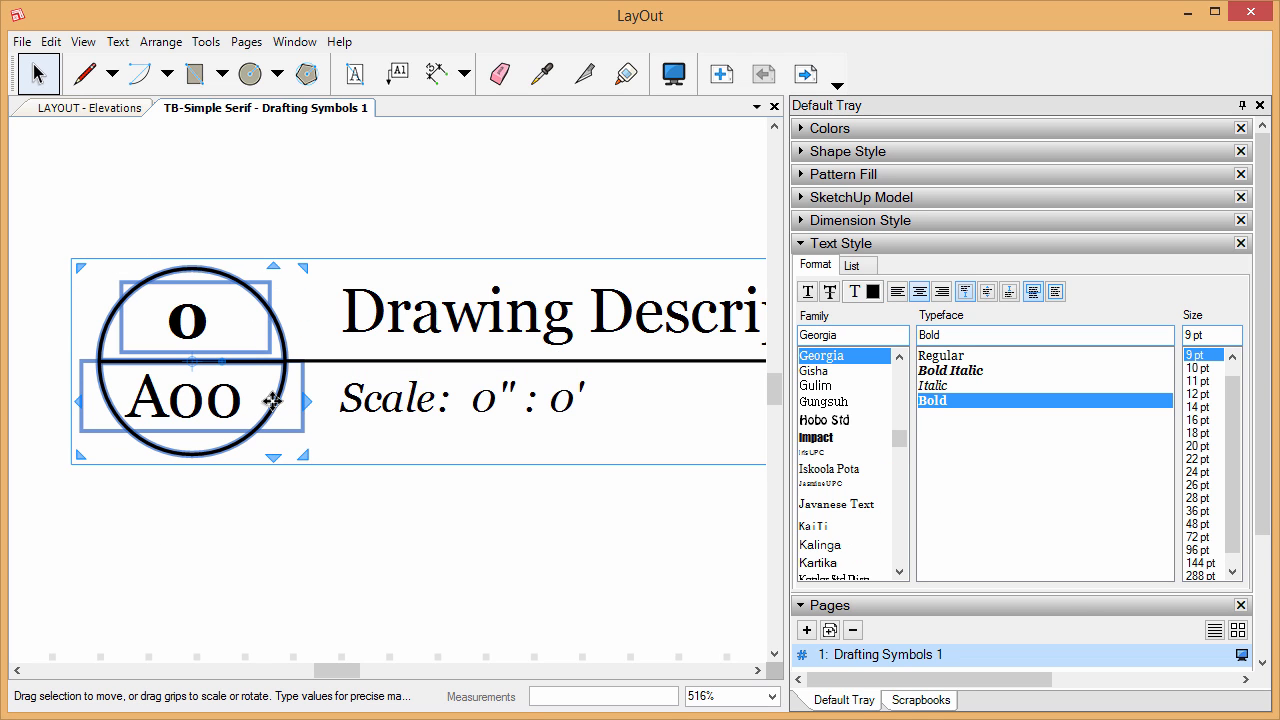
right_click(272, 398)
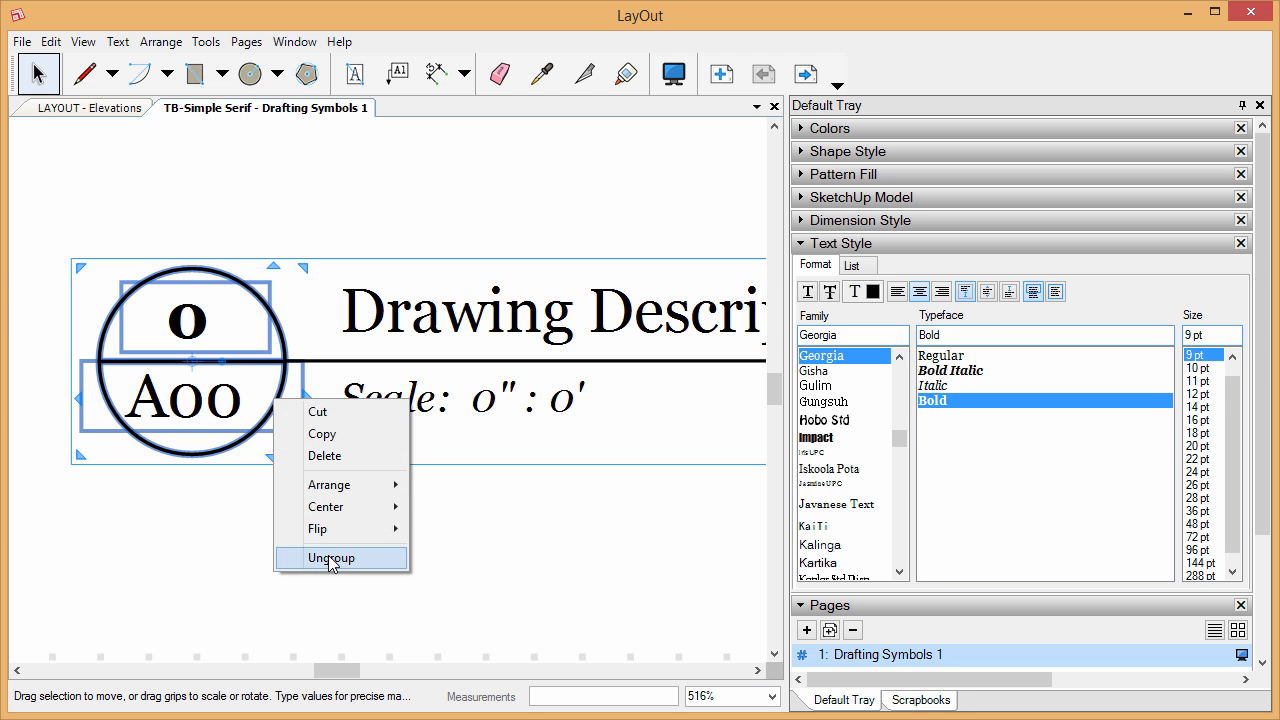
click(330, 558)
scroll(63, 466, down, 3)
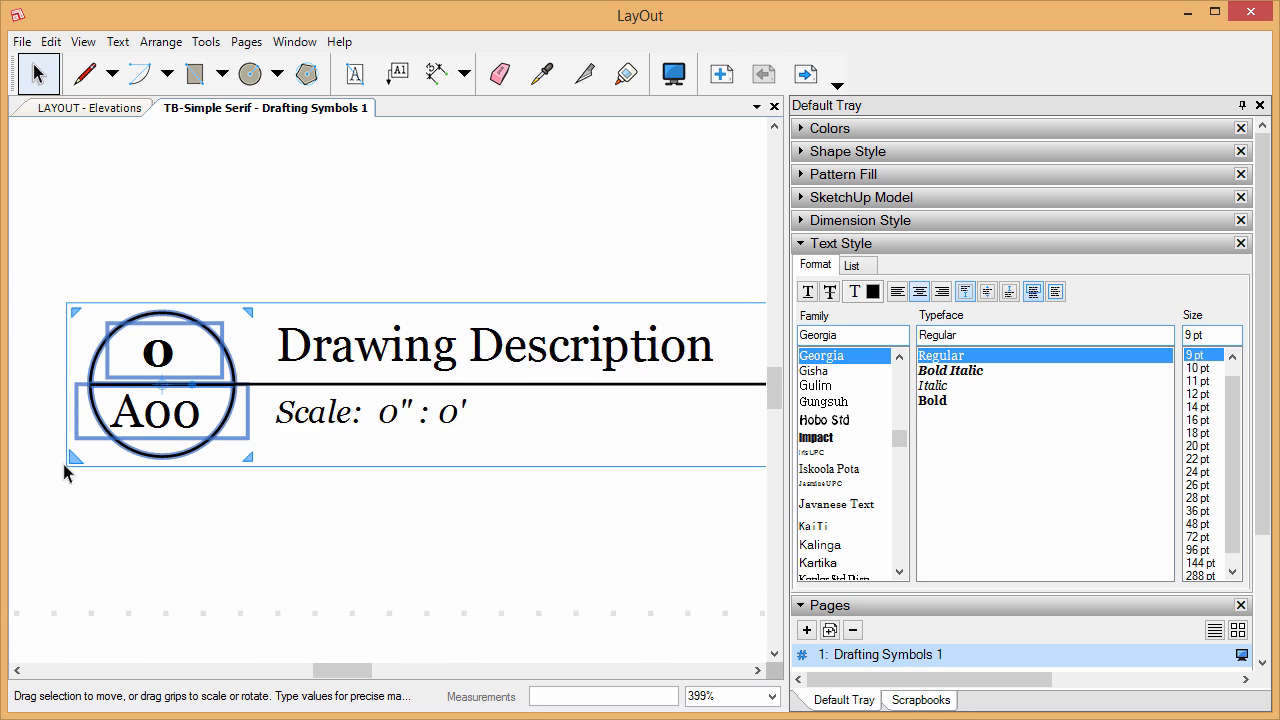
click(226, 298)
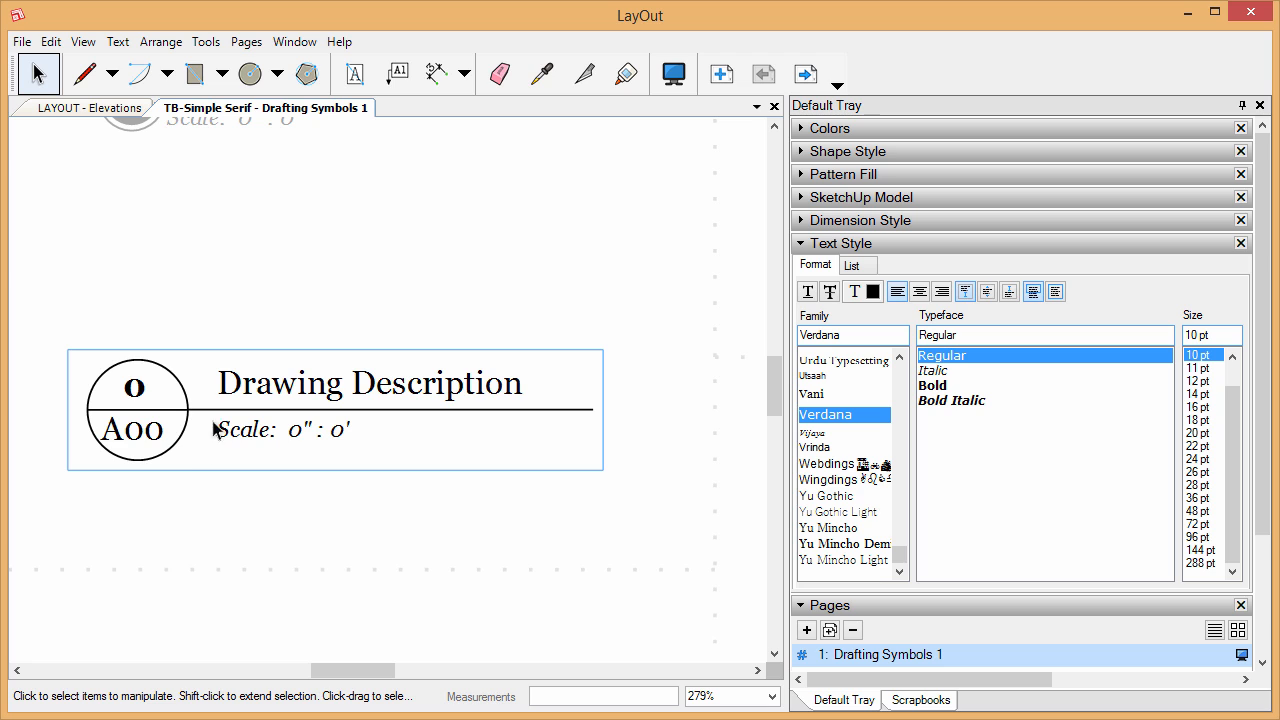
click(250, 425)
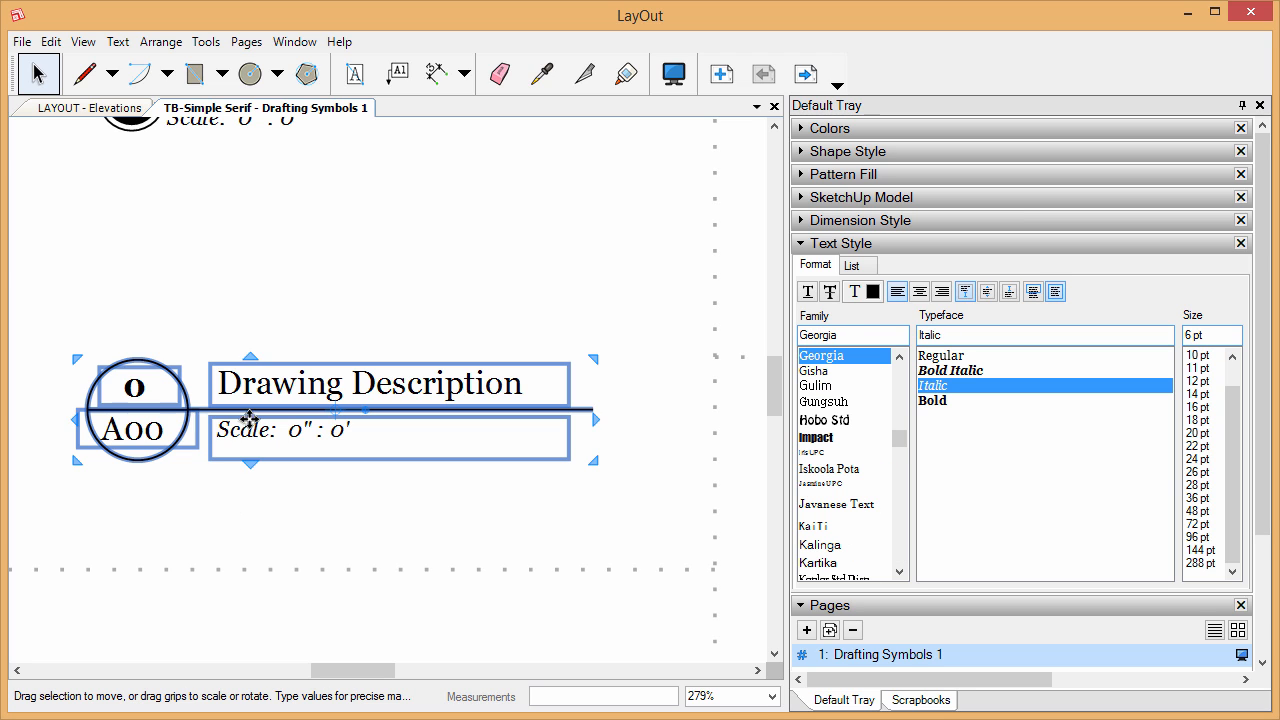
click(193, 515)
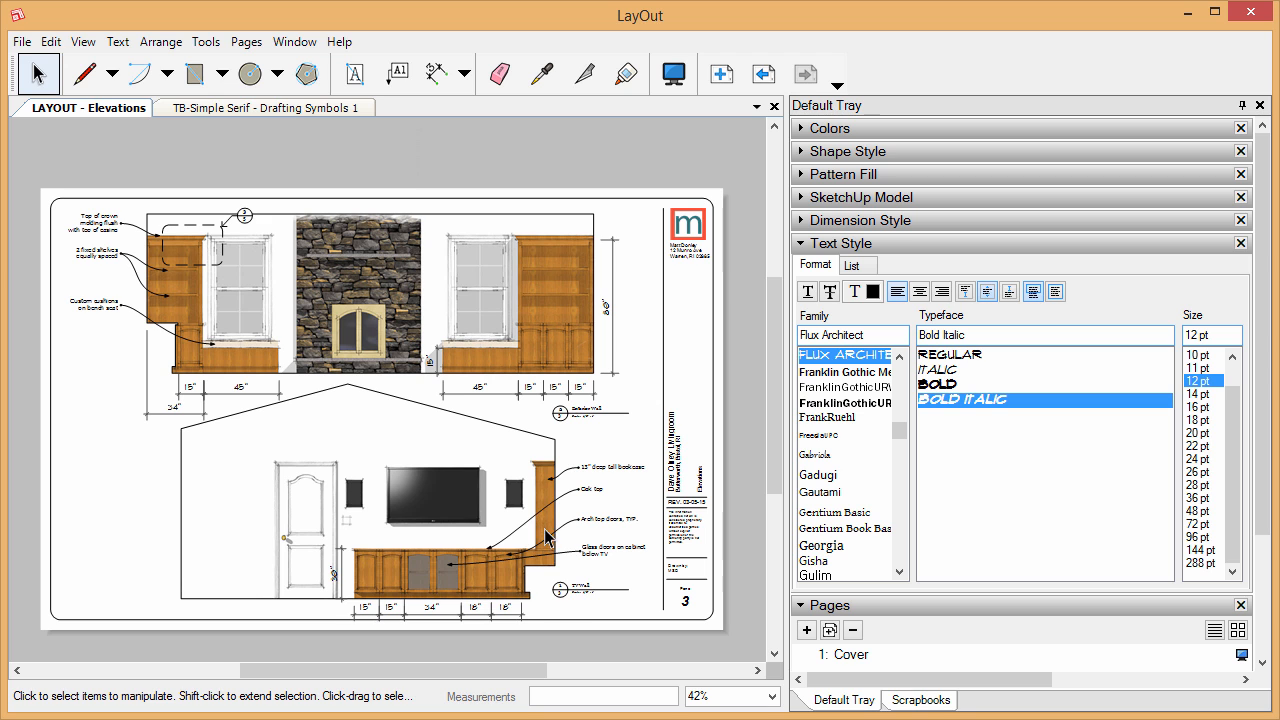
- Select the TV Wall drawing title symbol on the Elevations page and examine its bubble closely
scroll(579, 600, up, 5)
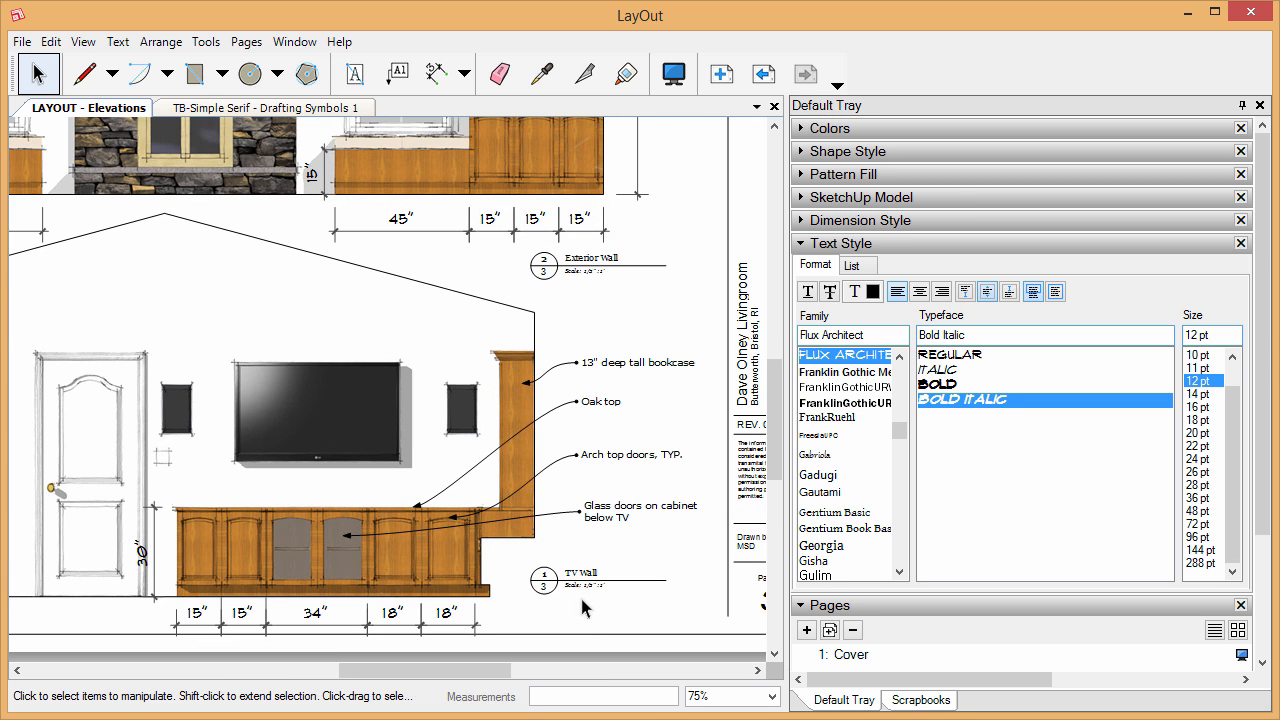
scroll(599, 603, up, 5)
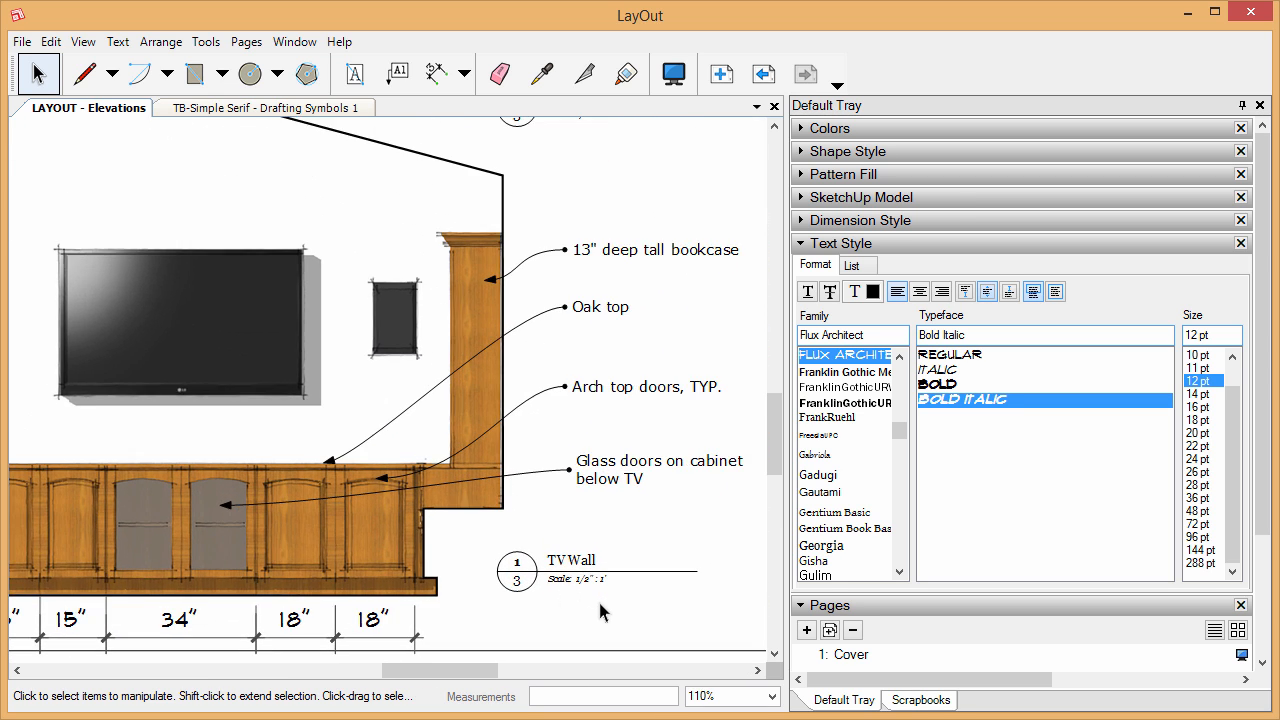
scroll(437, 583, down, 5)
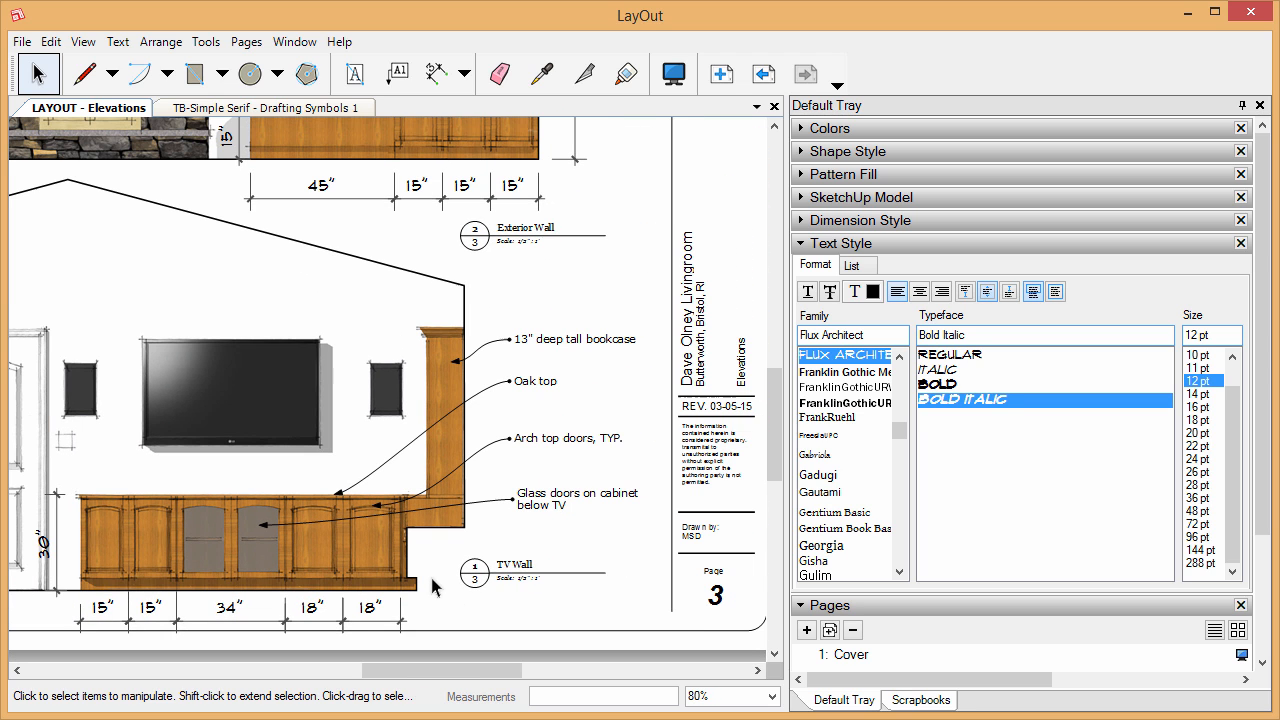
click(512, 573)
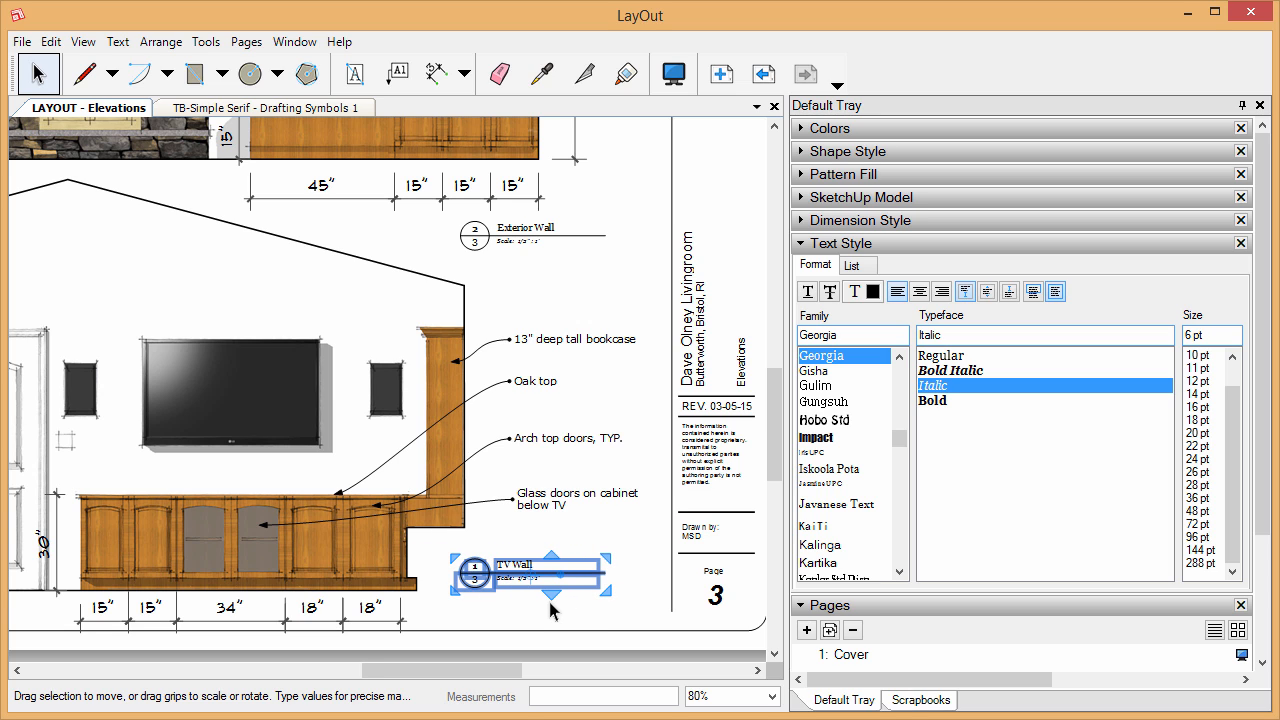
scroll(550, 610, up, 1)
scroll(542, 598, up, 3)
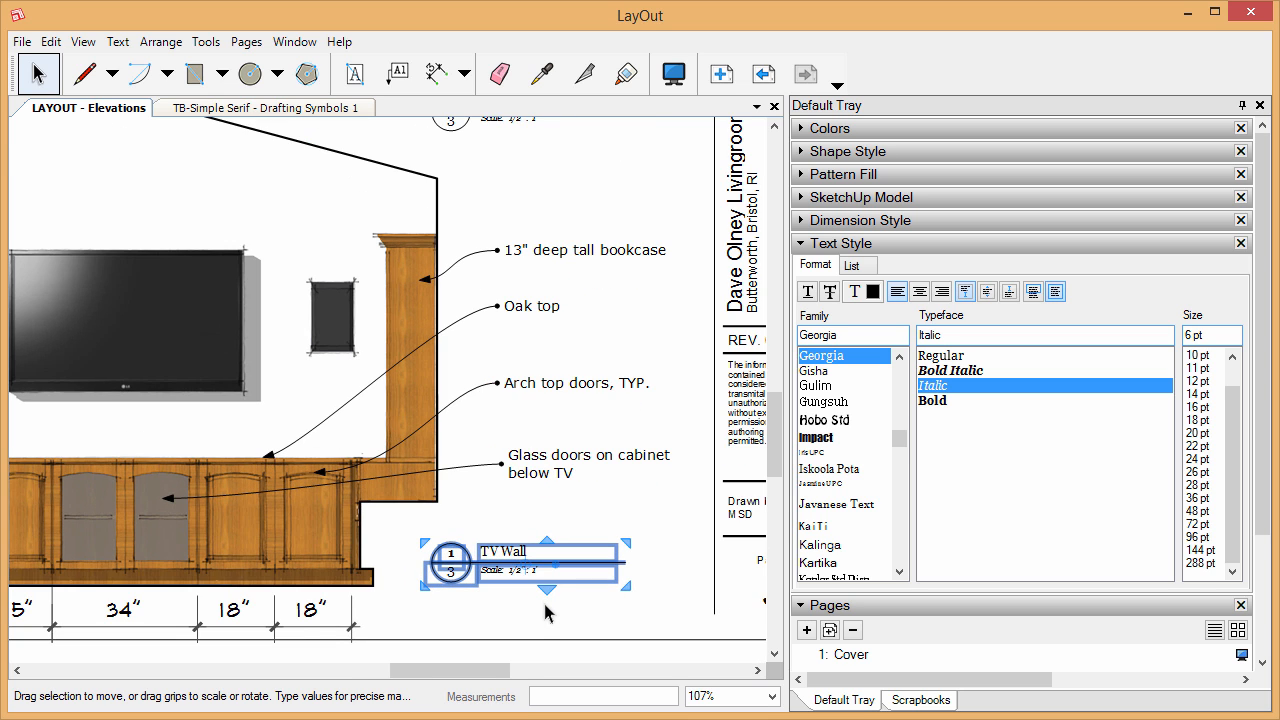
scroll(488, 568, up, 4)
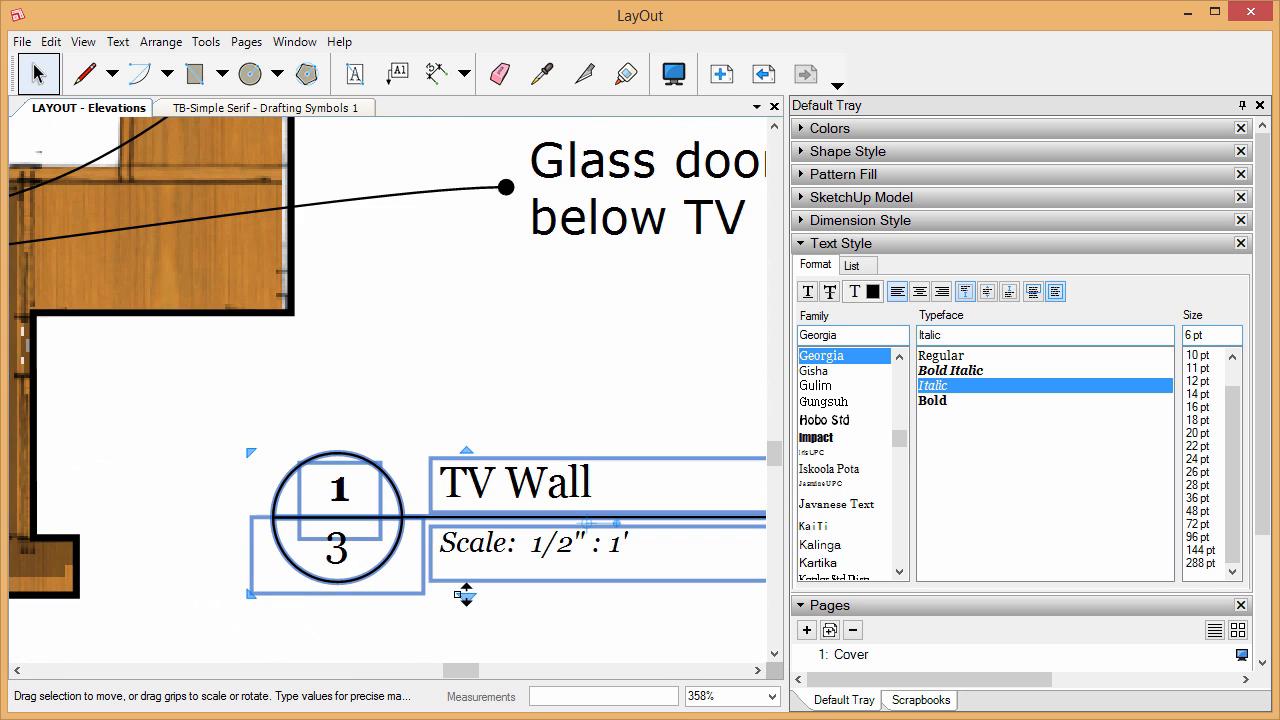
- Open the TV Wall title's nested bubble group, inspect the lower reference text in edit mode and leave the text
double_click(336, 554)
double_click(336, 554)
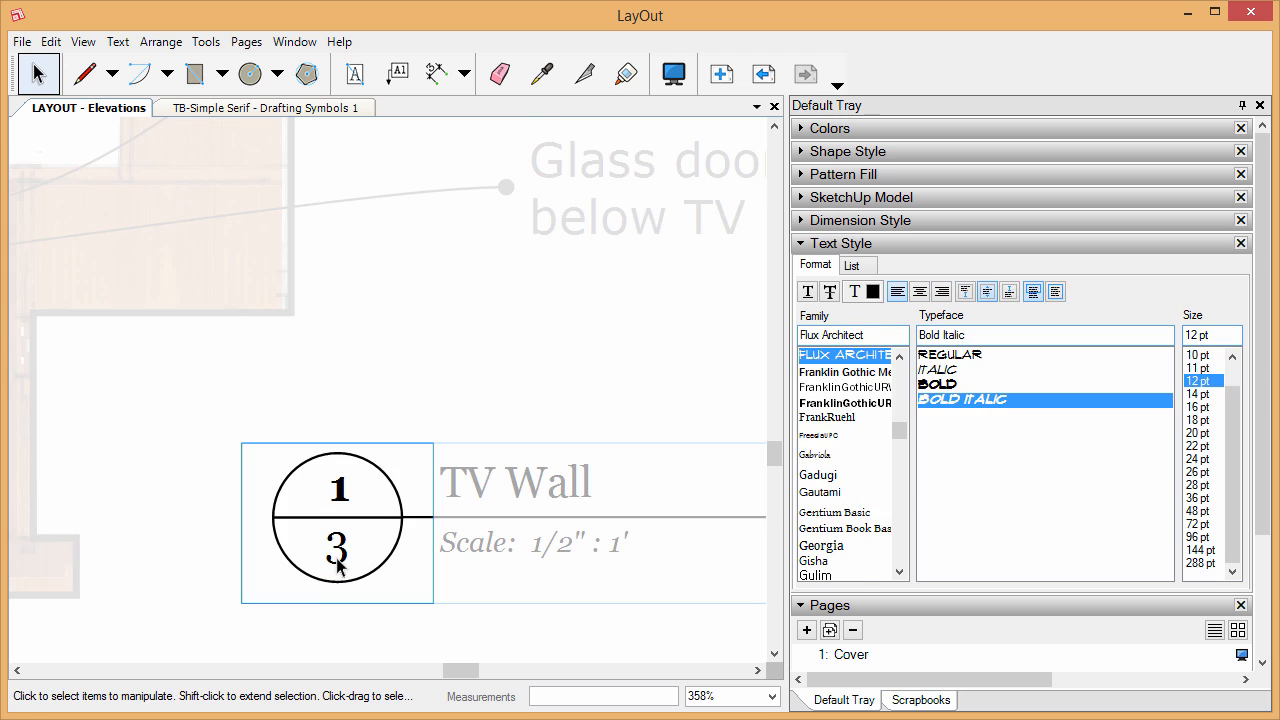
double_click(338, 554)
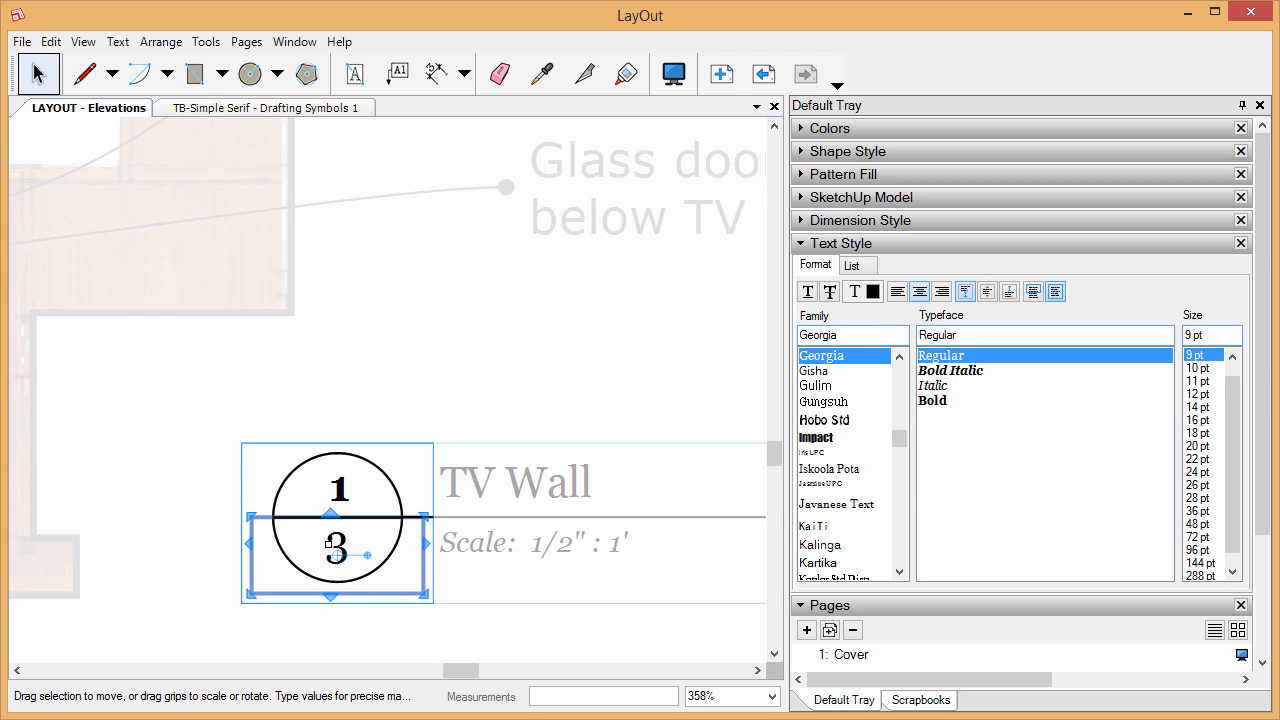
double_click(332, 546)
click(343, 555)
double_click(343, 560)
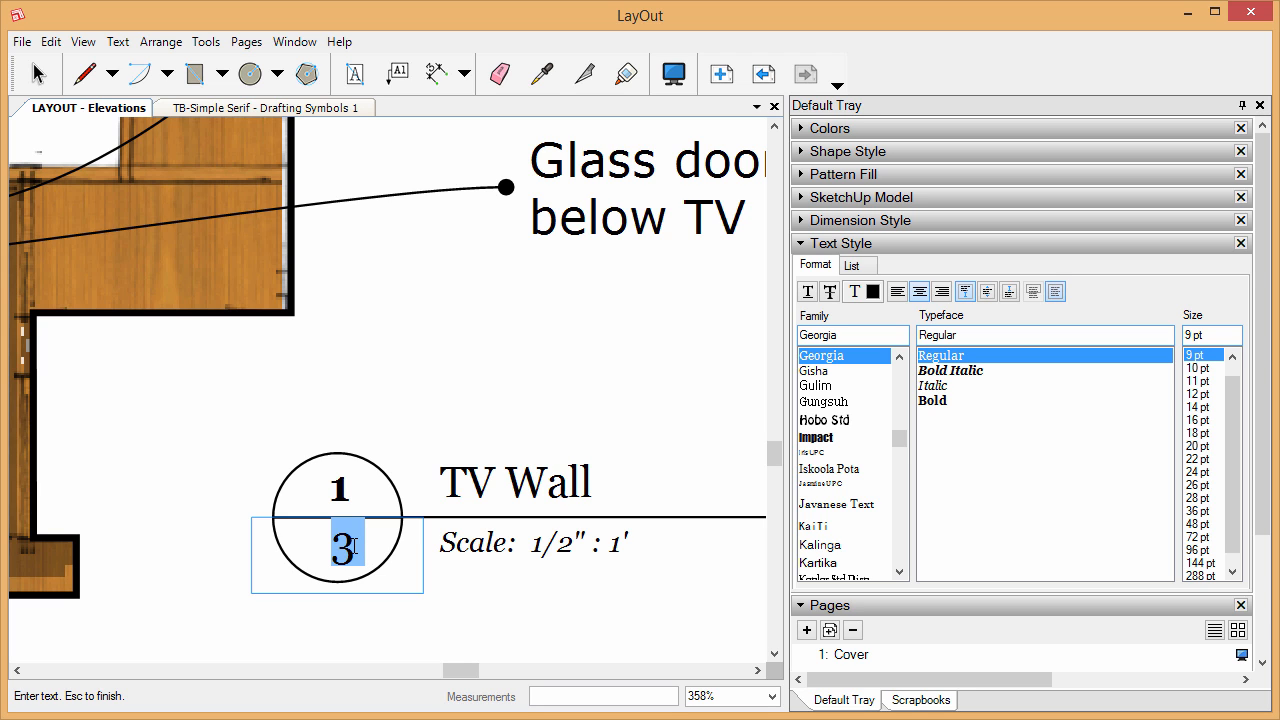
scroll(284, 548, down, 5)
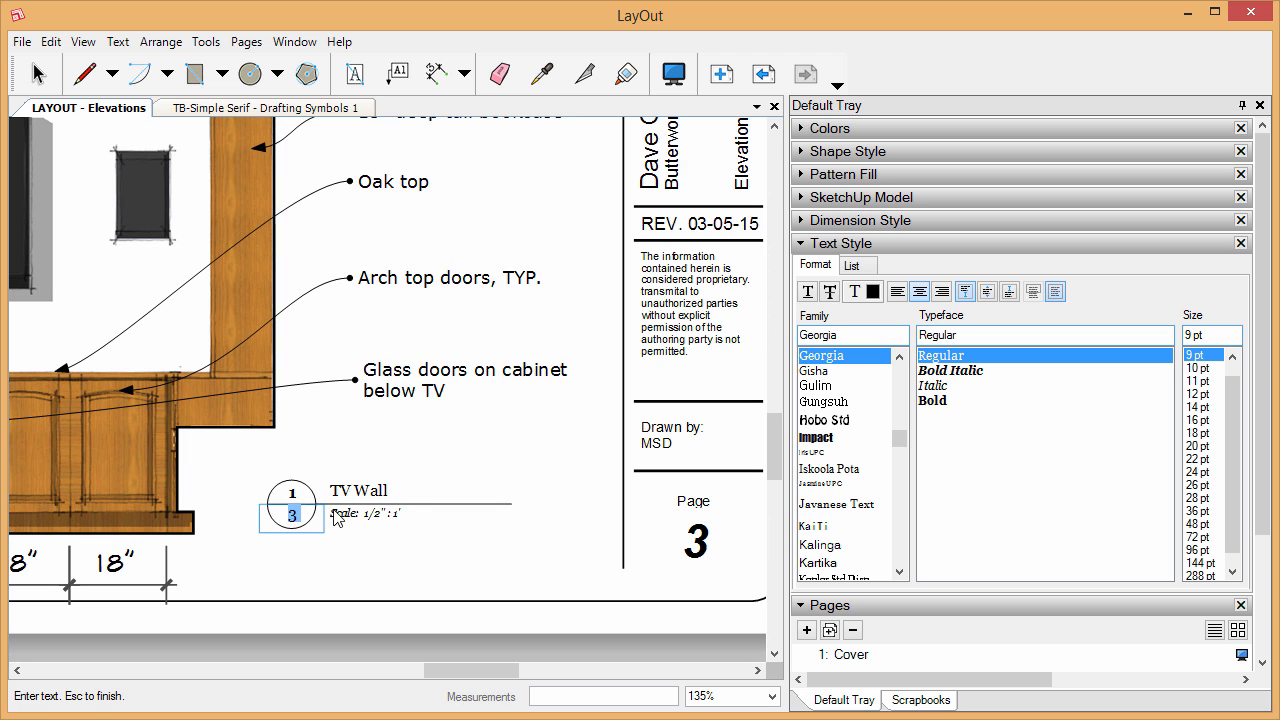
key(Escape)
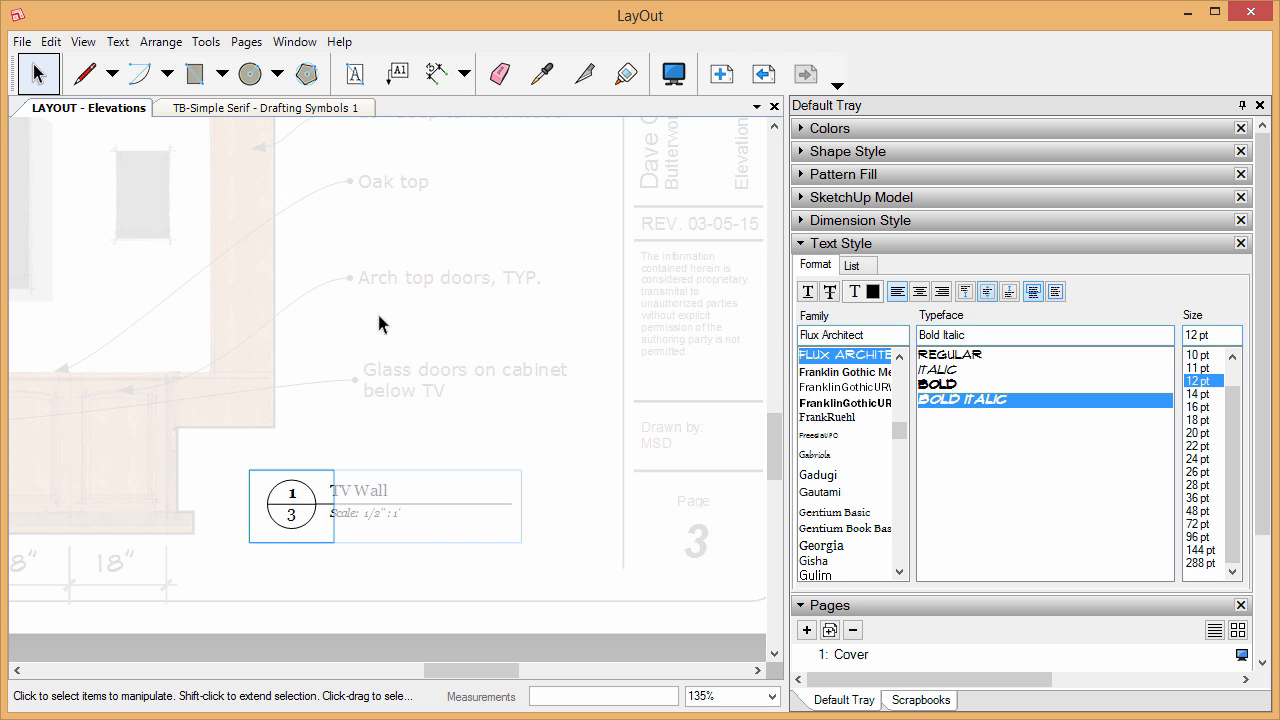
- Switch to the Drafting Symbols 1 scrapbook page and delete the A00 text from the drawing title bubble
click(267, 112)
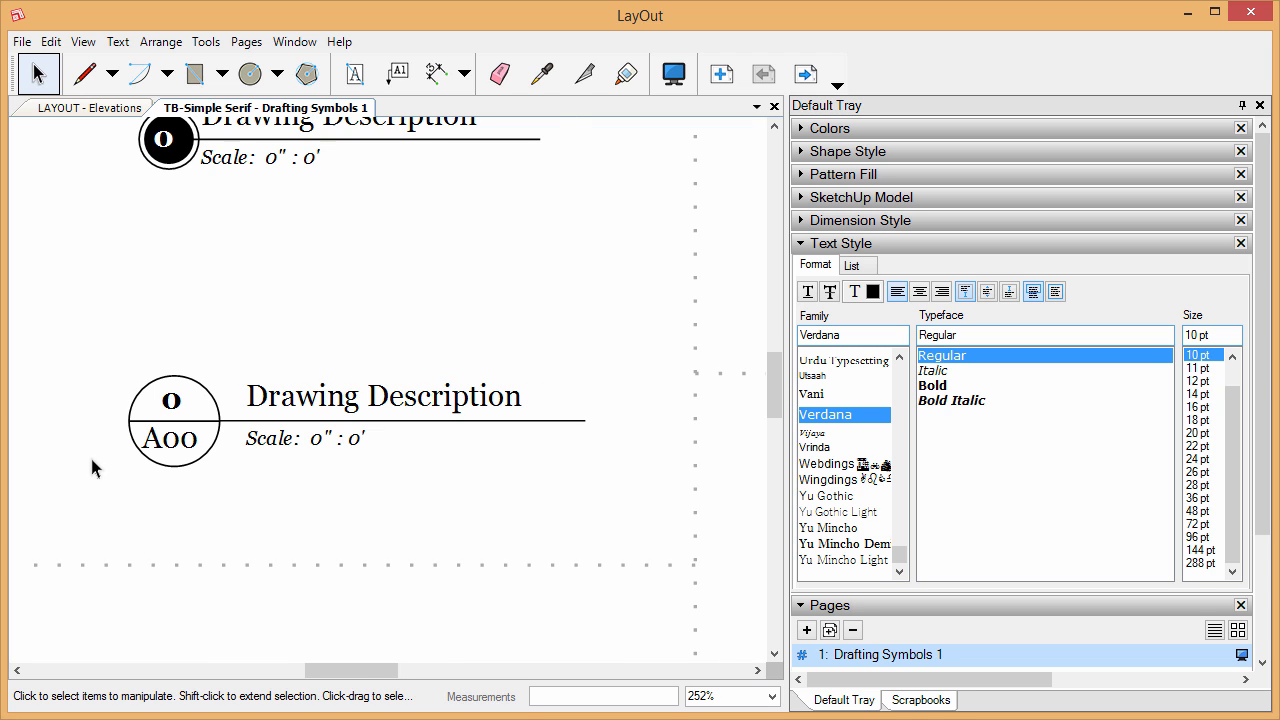
scroll(91, 459, up, 4)
double_click(231, 447)
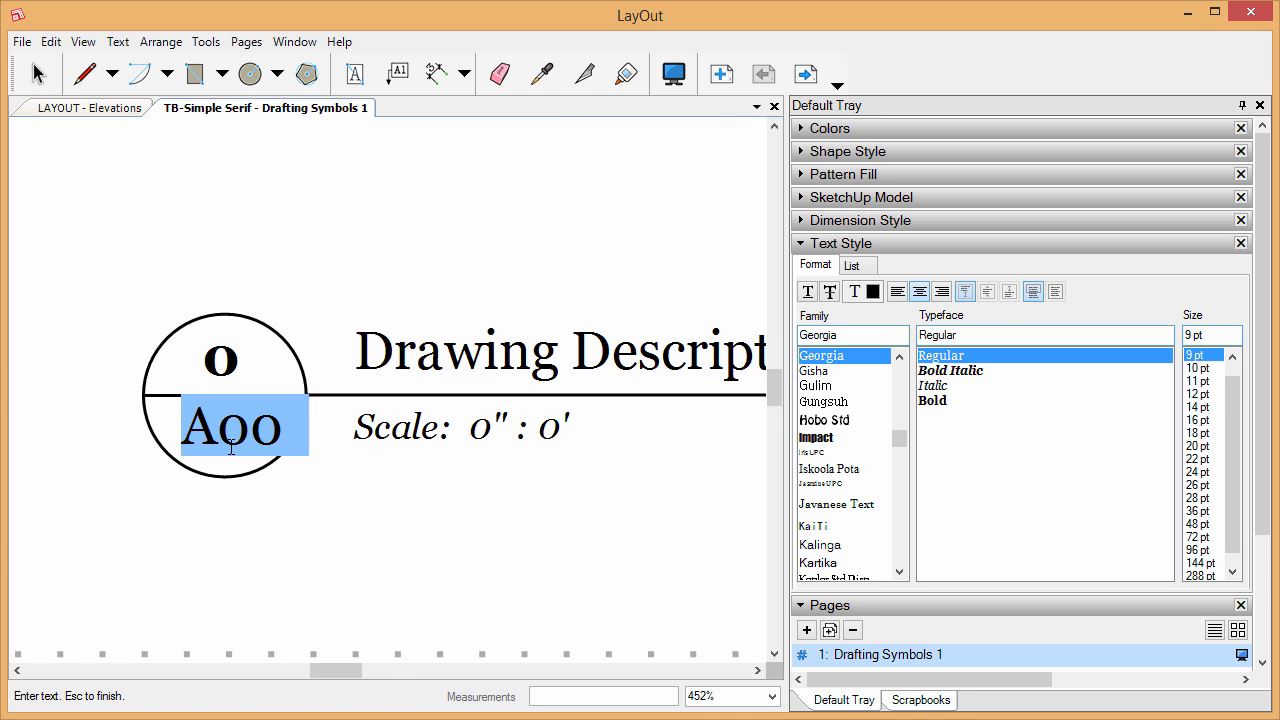
click(295, 433)
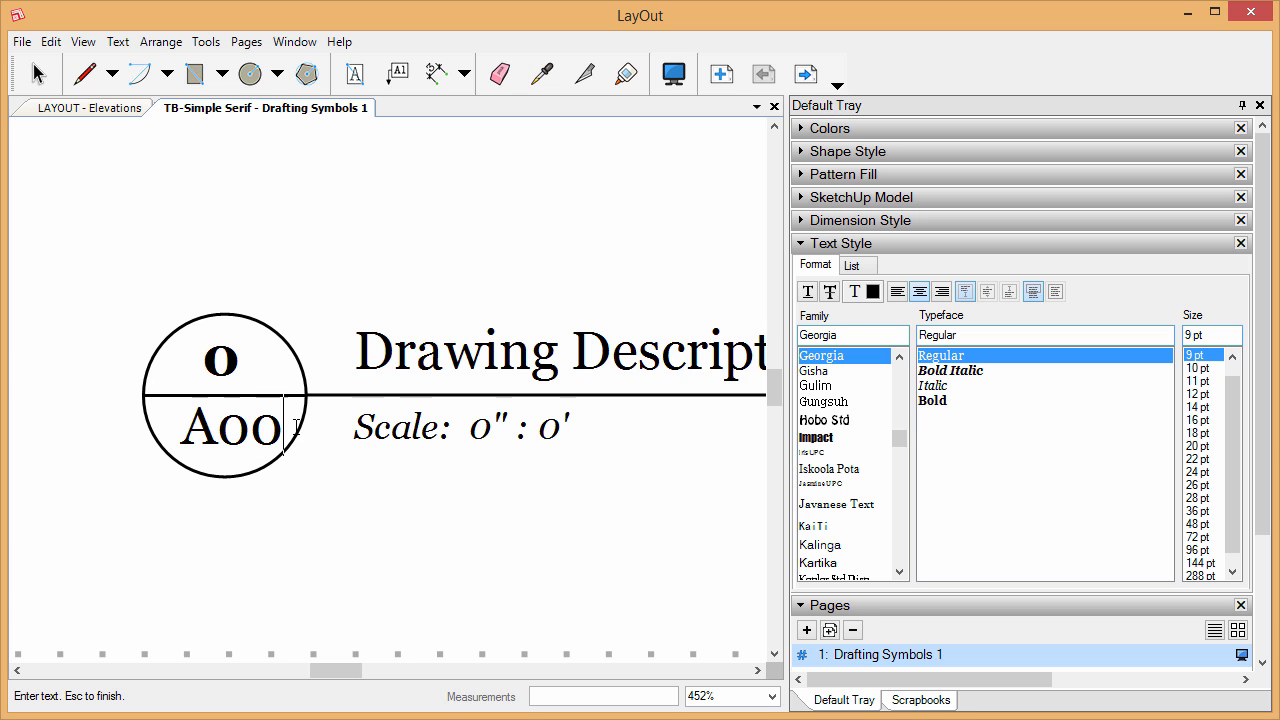
key(BackSpace)
key(BackSpace)
key(BackSpace)
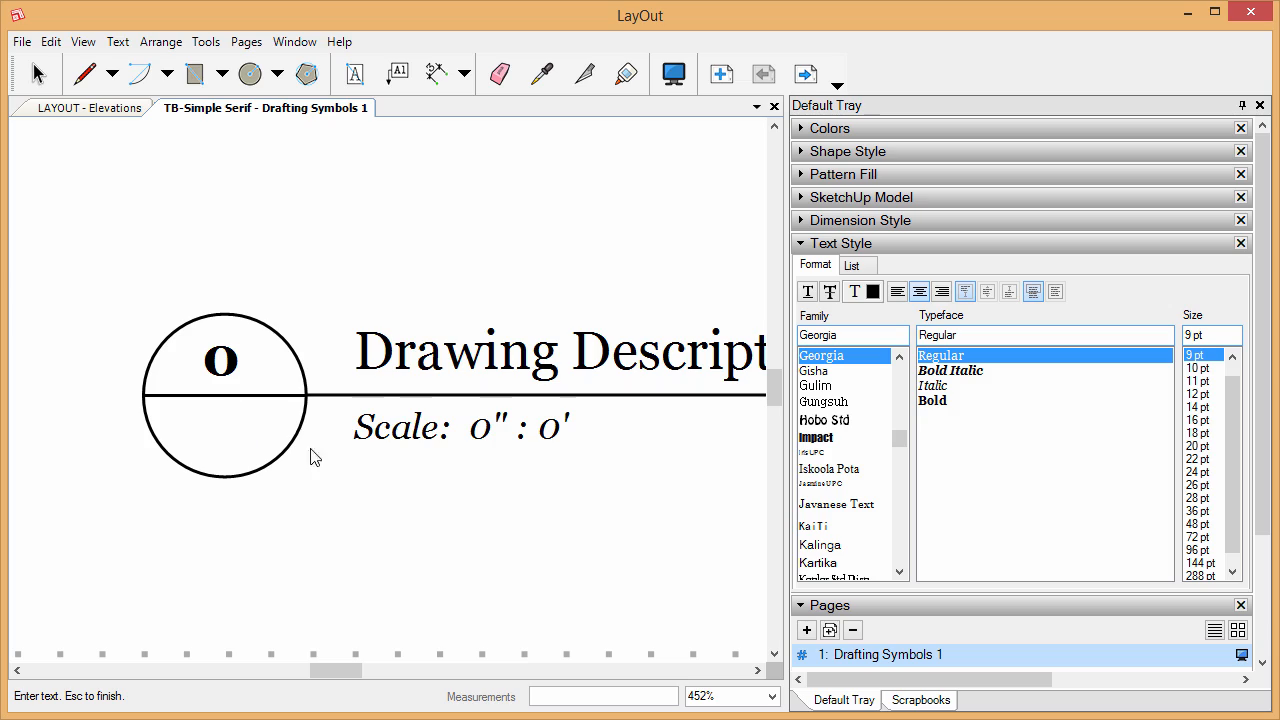
- Insert the <PageNumber> auto-text in the emptied lower half of the title bubble and finish the text edit
click(118, 41)
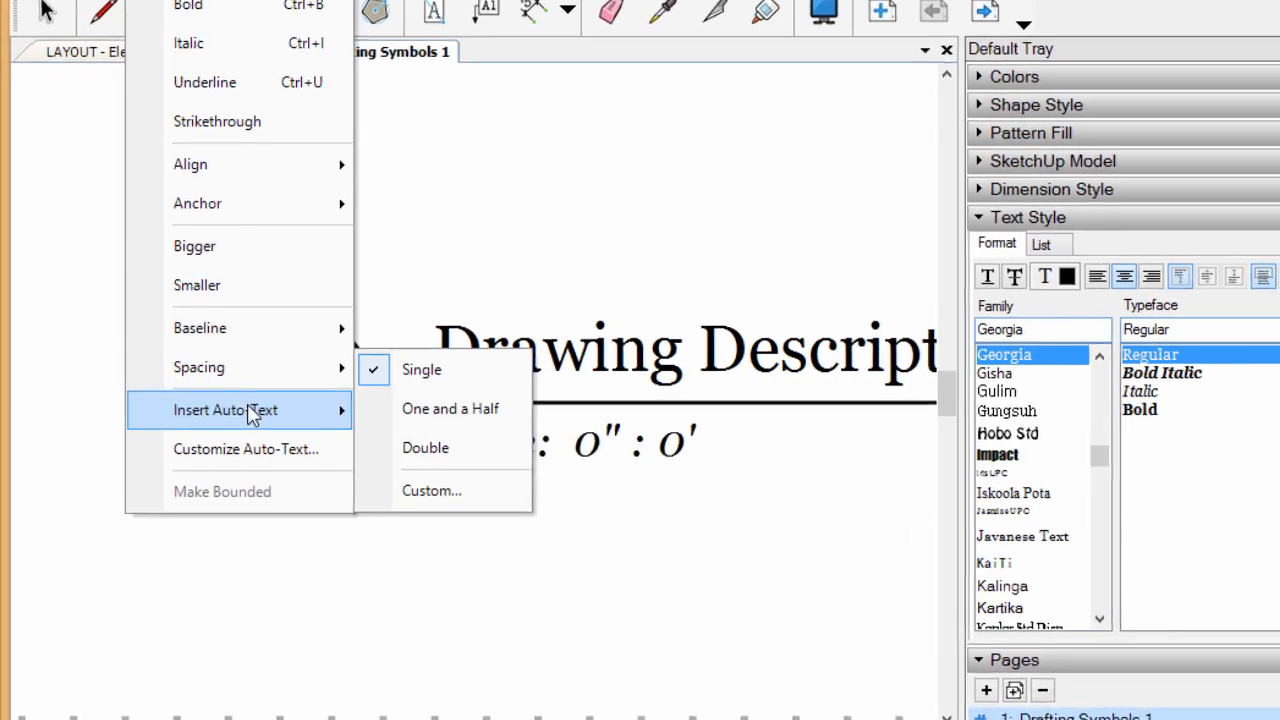
mouse_move(250, 410)
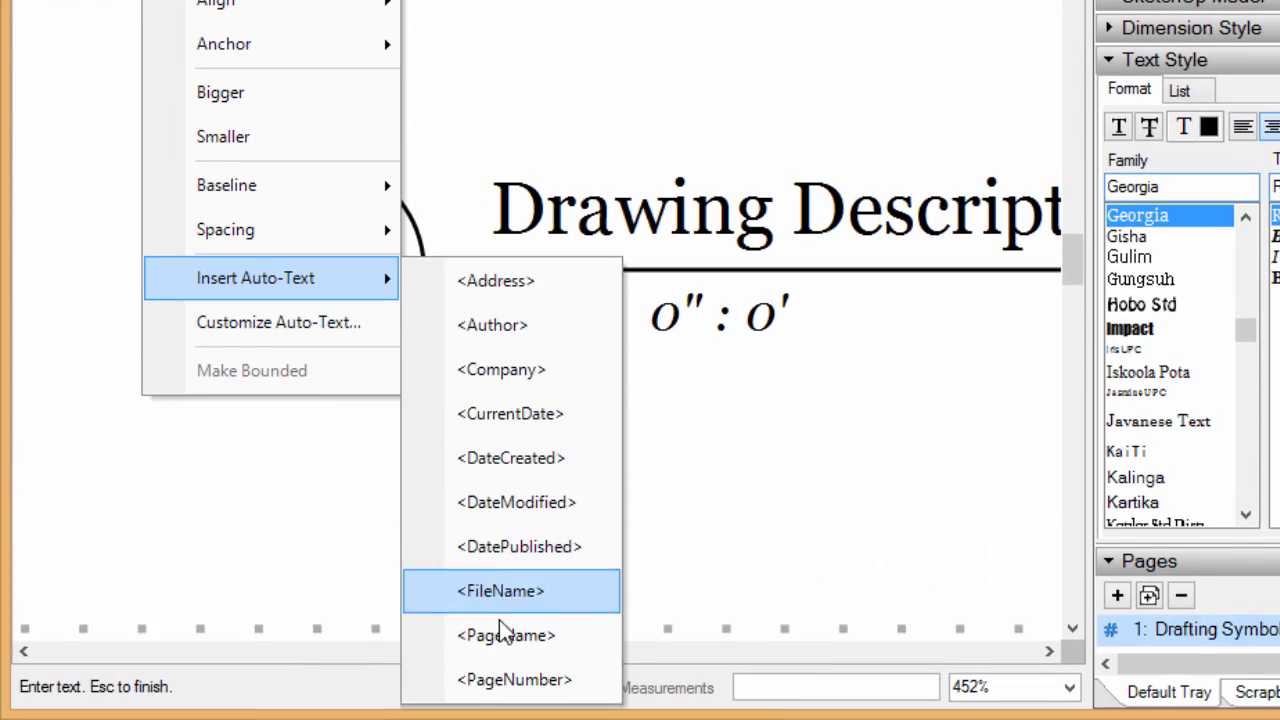
click(490, 682)
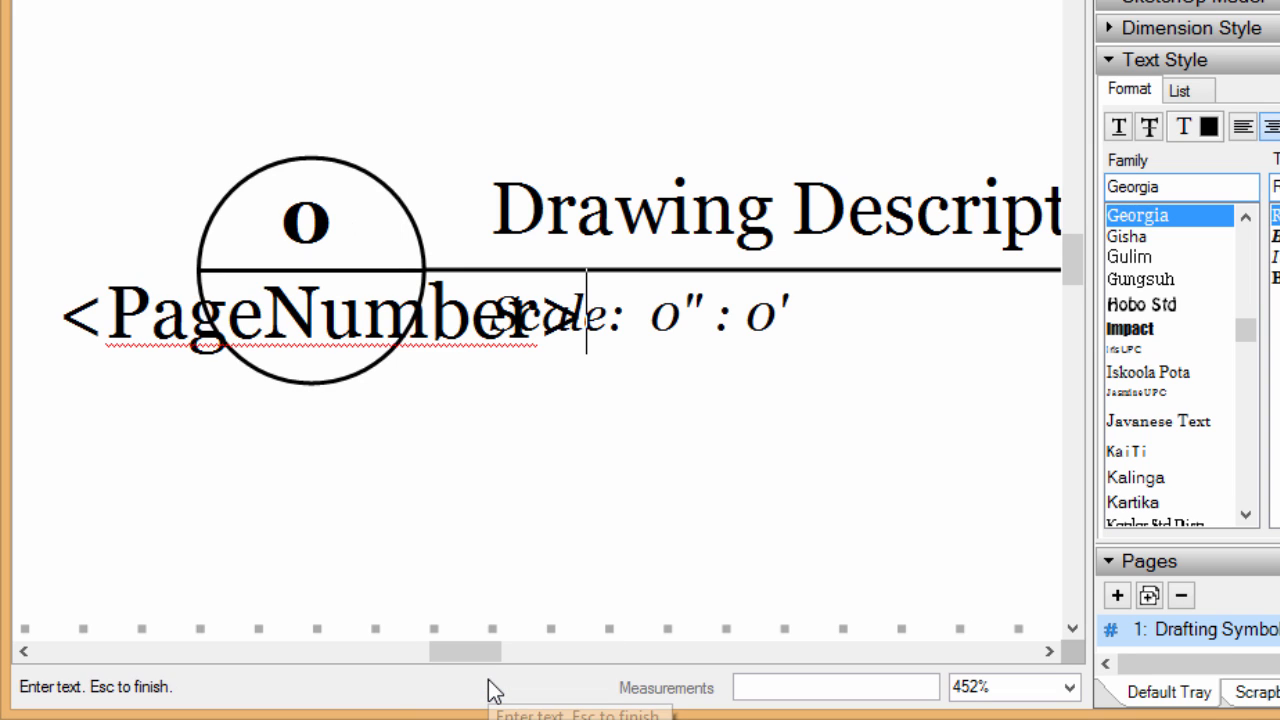
key(Escape)
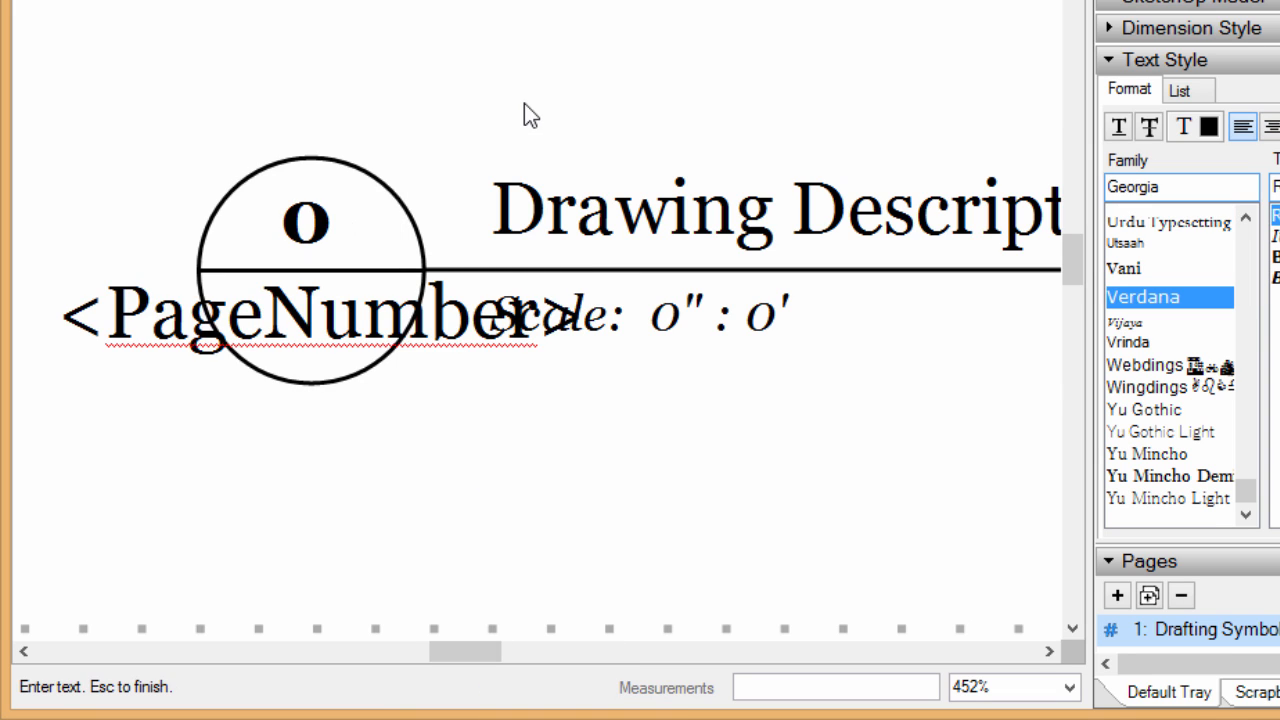
- Move the page number text into the middle of the lower half of the title bubble
click(213, 310)
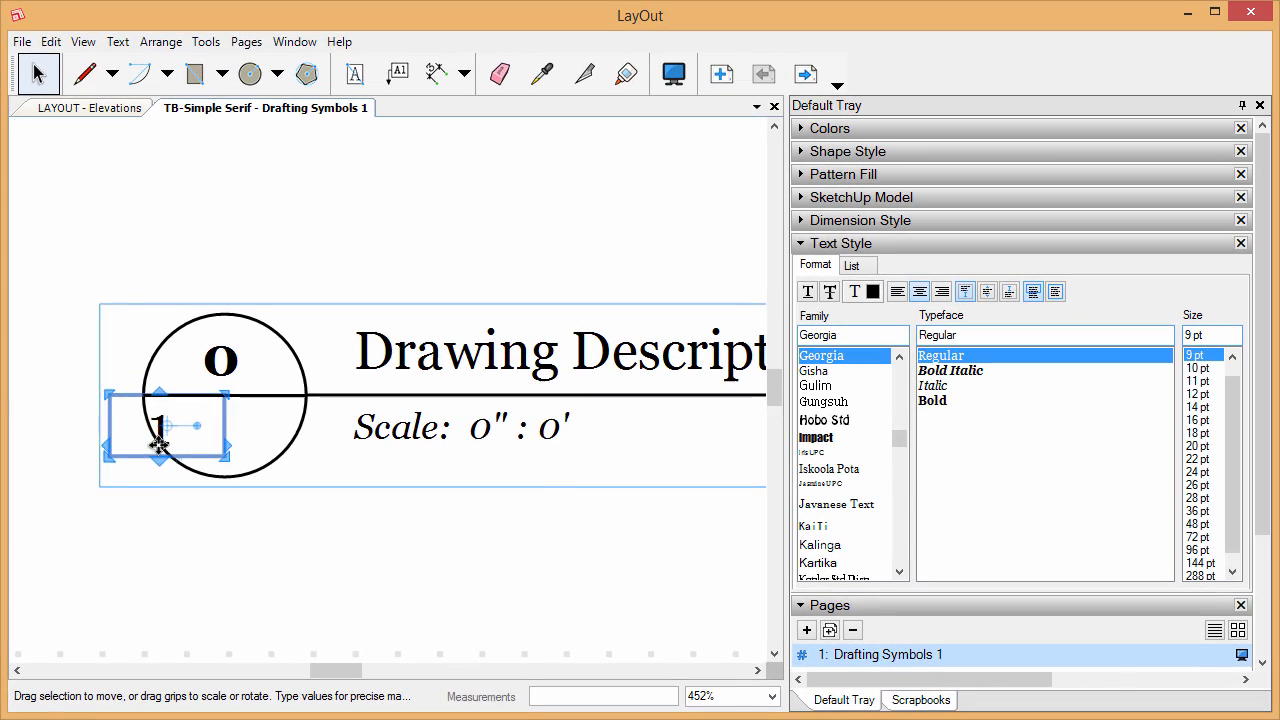
drag(168, 425, 240, 422)
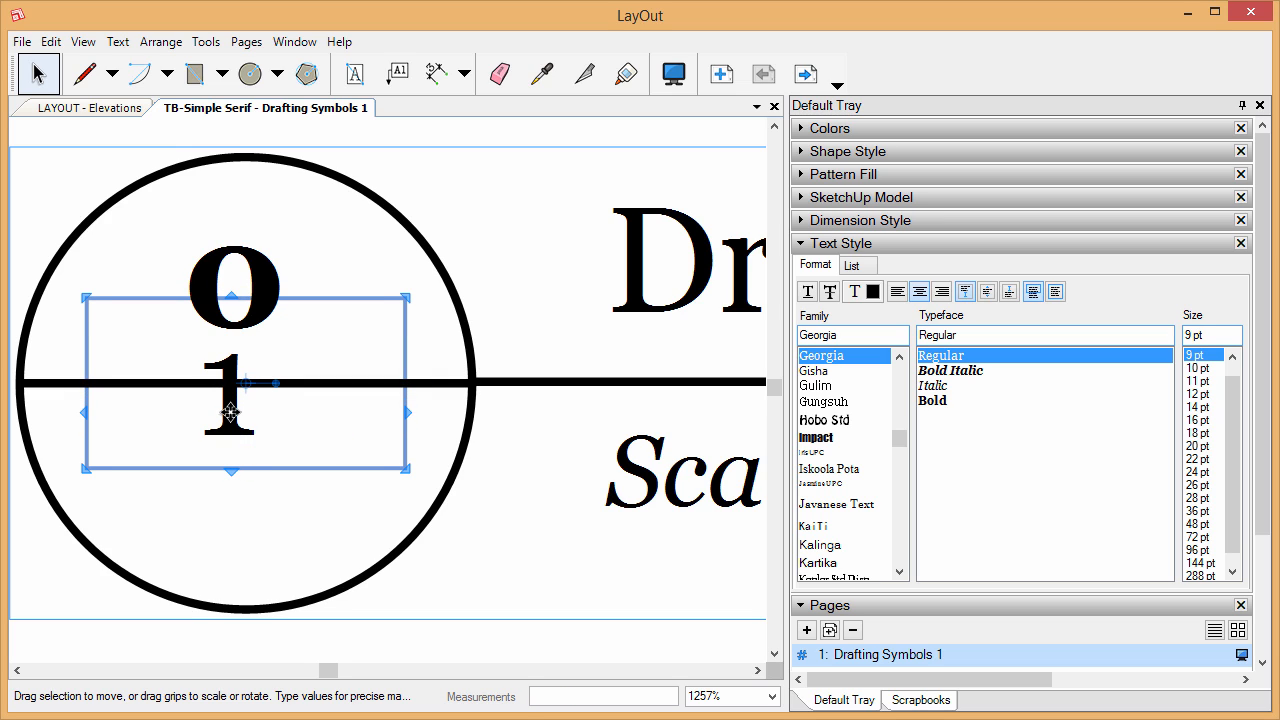
drag(230, 412, 243, 462)
- Remove the trailing space after the <PageNumber> auto-text in the title bubble and finish the text edit
double_click(258, 514)
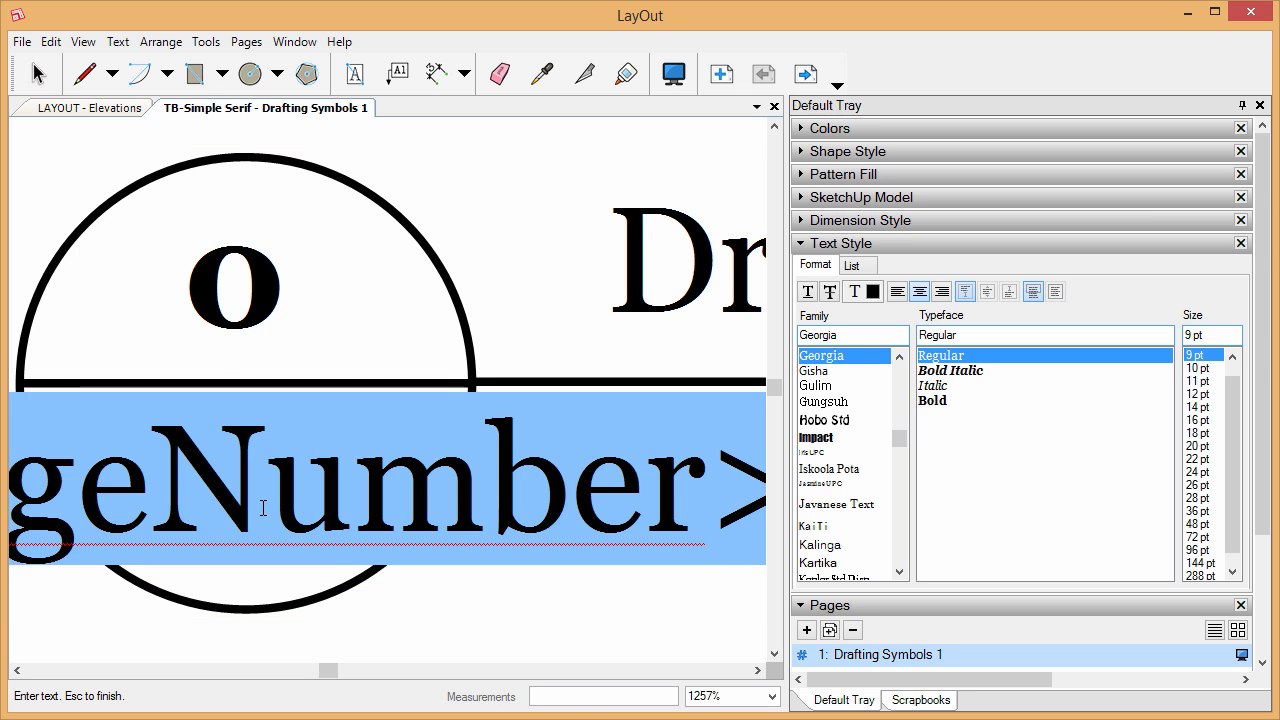
scroll(263, 500, down, 4)
click(552, 490)
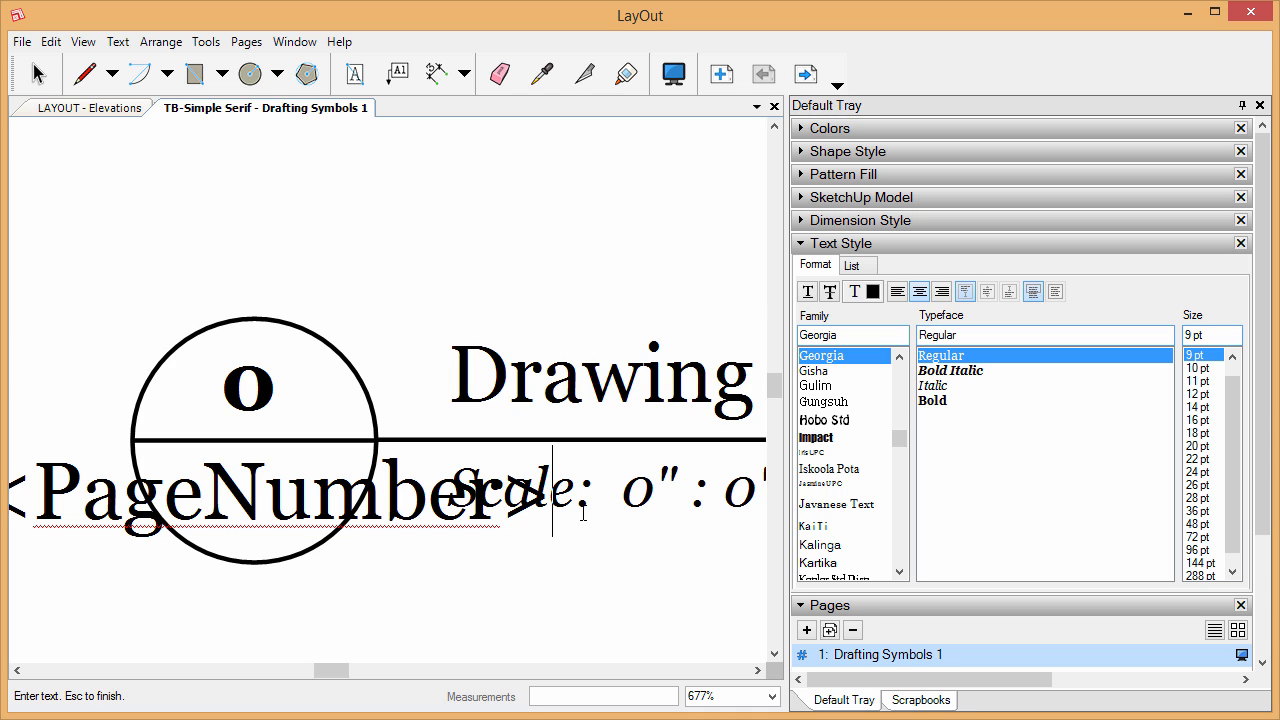
drag(557, 492, 637, 508)
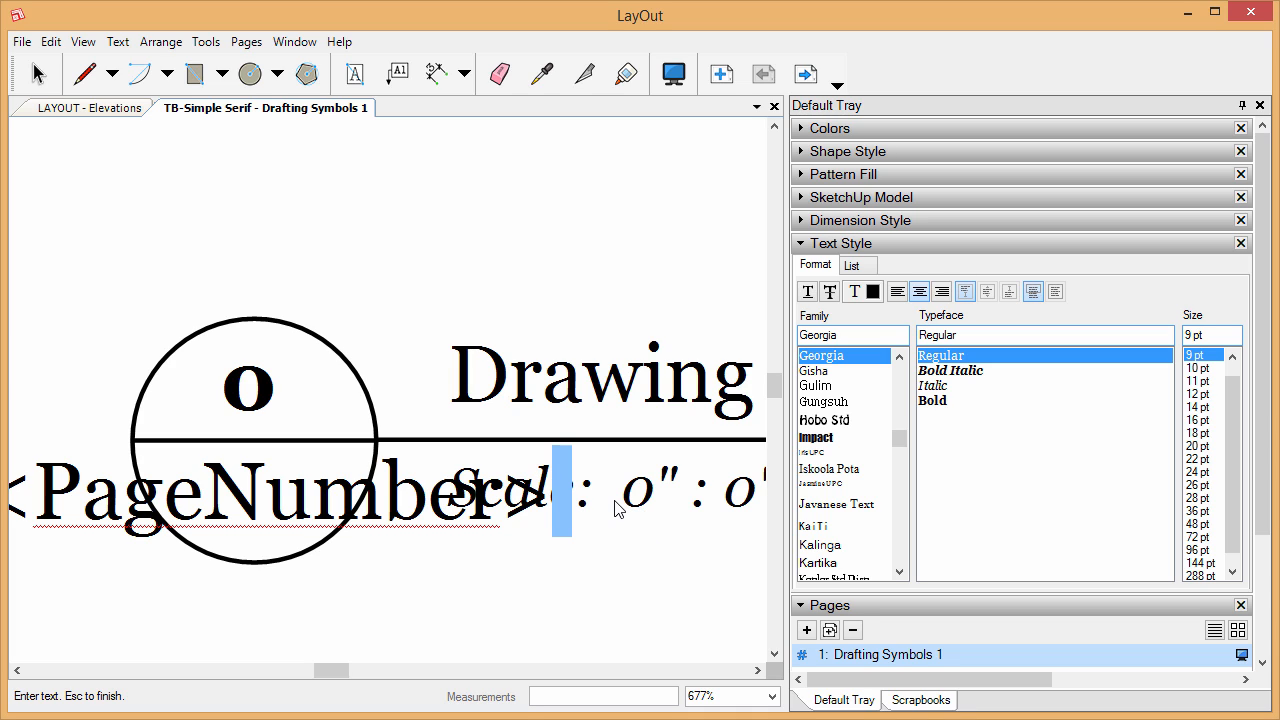
scroll(529, 480, down, 2)
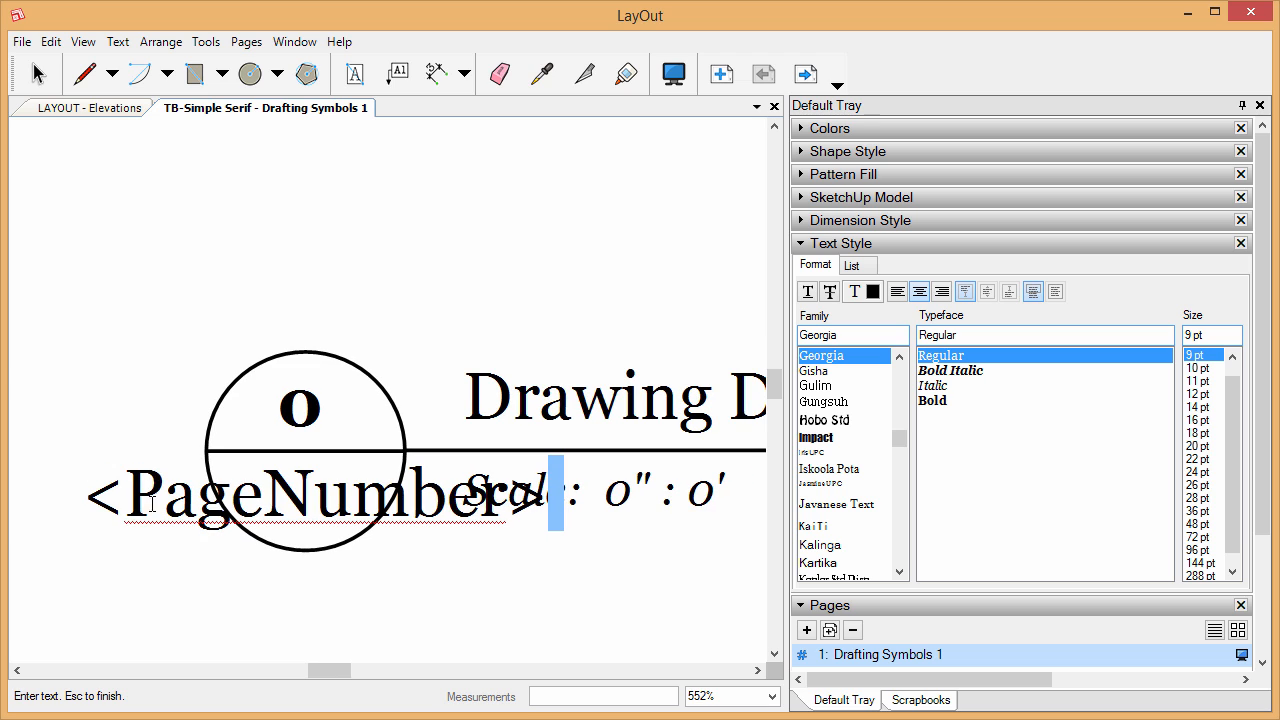
key(Escape)
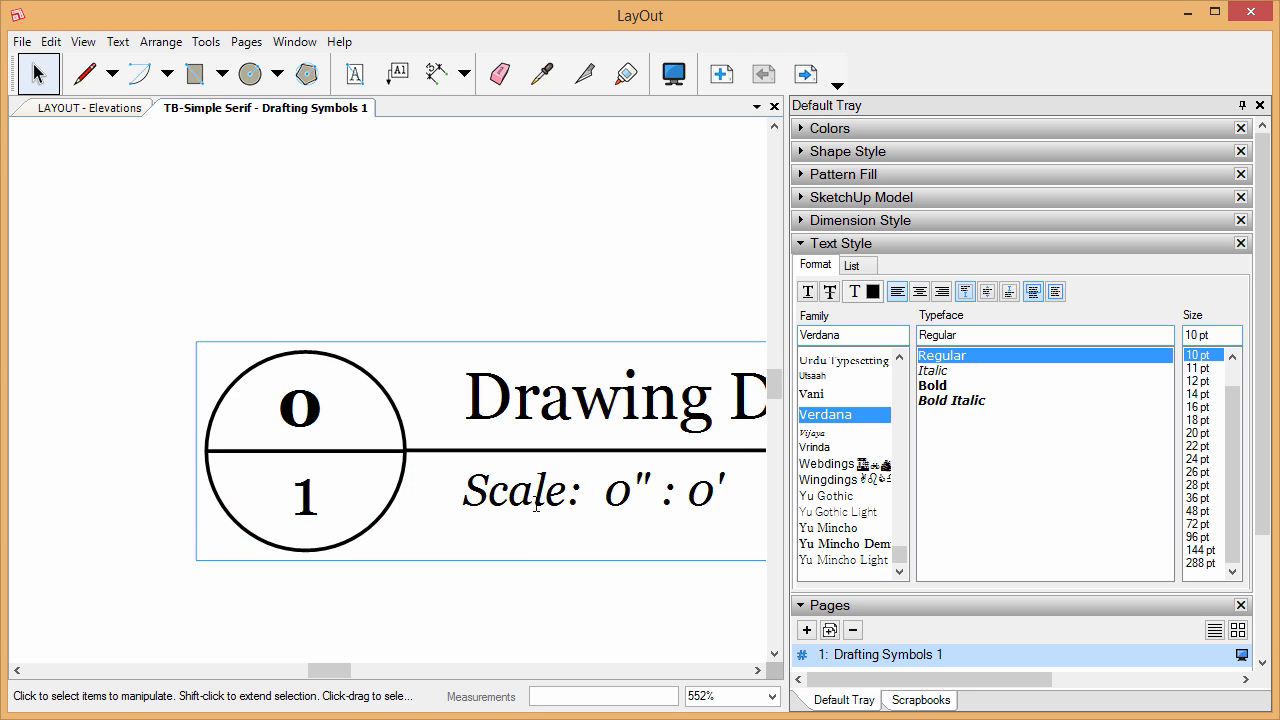
- Check the alignment of the page number text and the upper 0 text in the title bubble, and leave the group
double_click(305, 505)
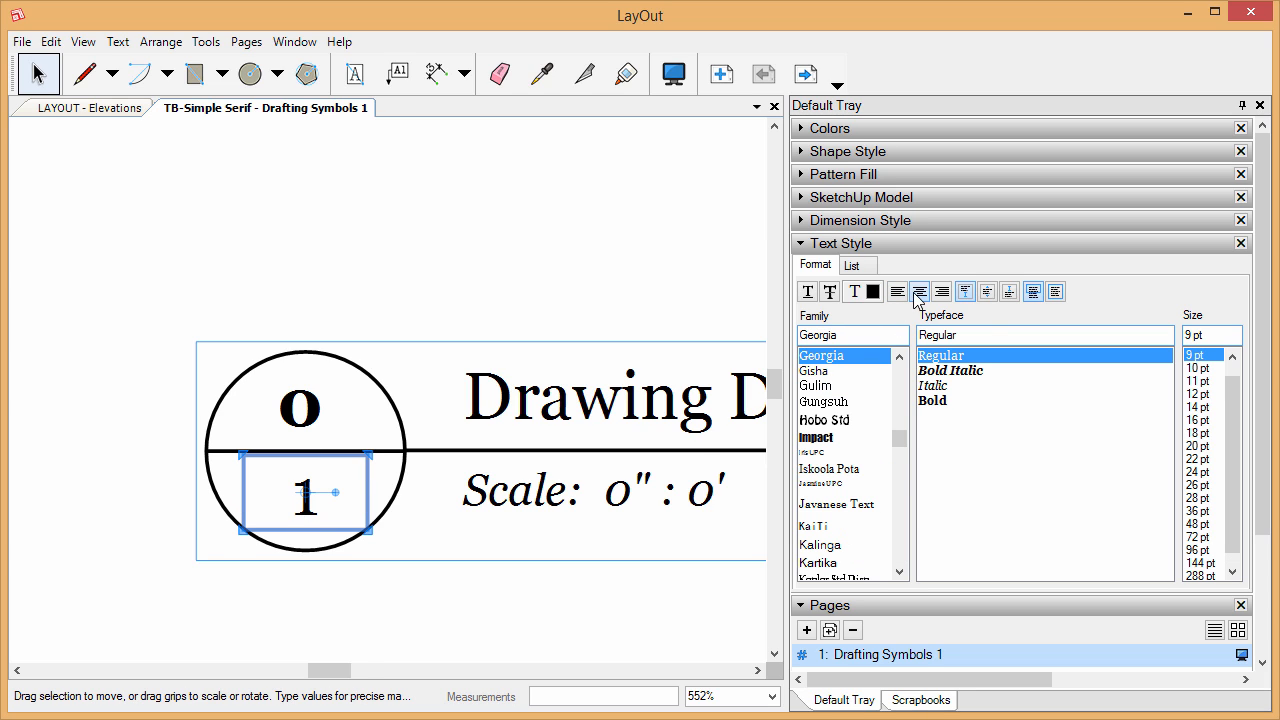
click(312, 412)
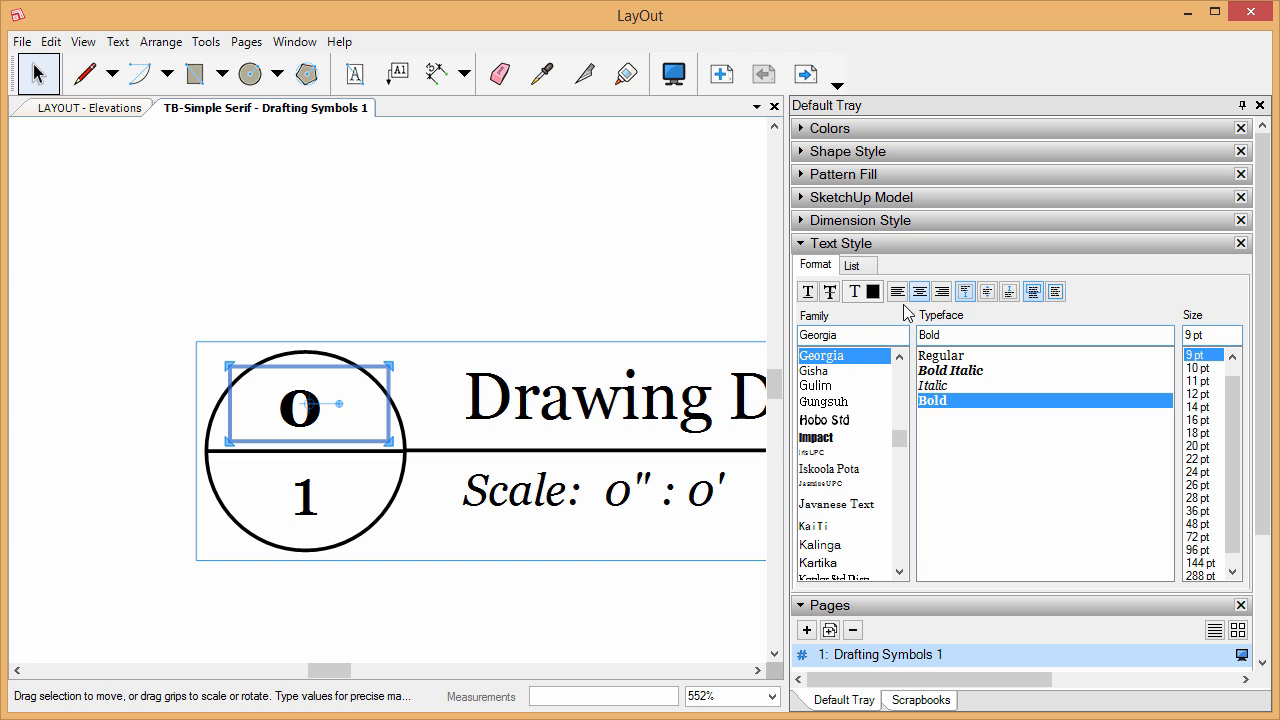
click(109, 366)
- Save the document as the scrapbook TB-custom in the user's AppData/Roaming SketchUp folder, overwriting the existing file
scroll(120, 400, down, 6)
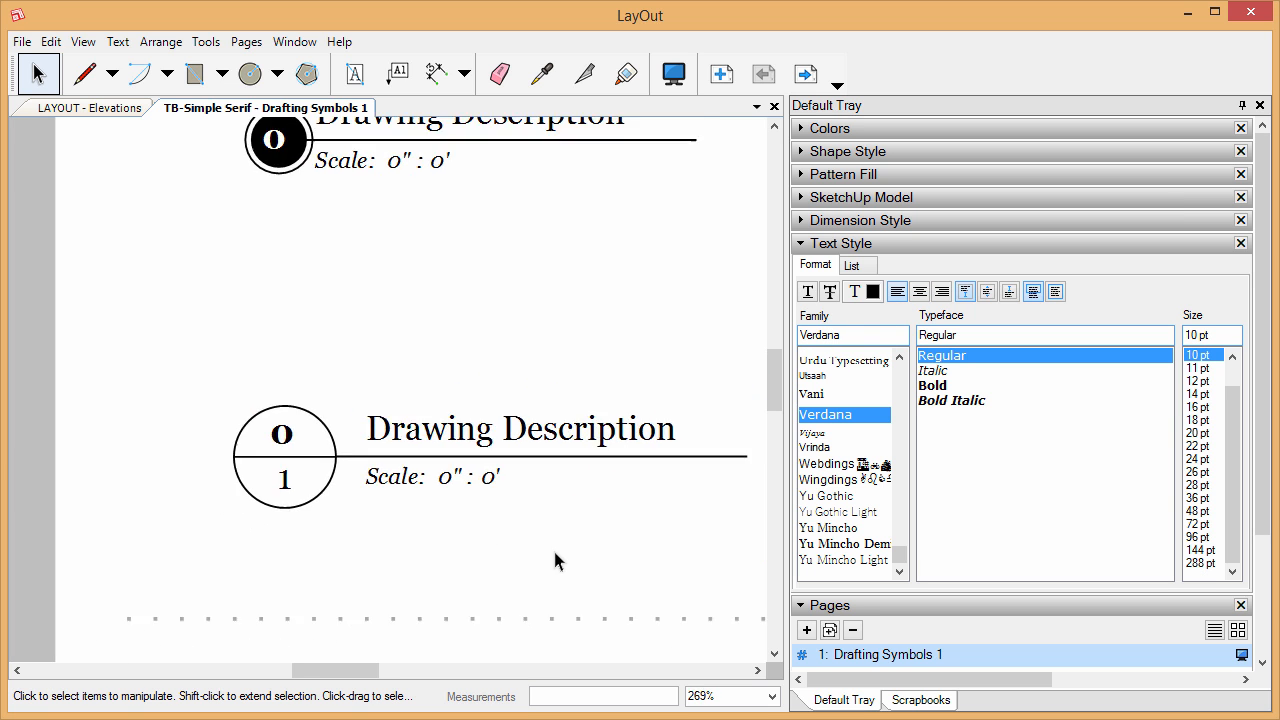
scroll(191, 516, down, 2)
scroll(316, 514, down, 3)
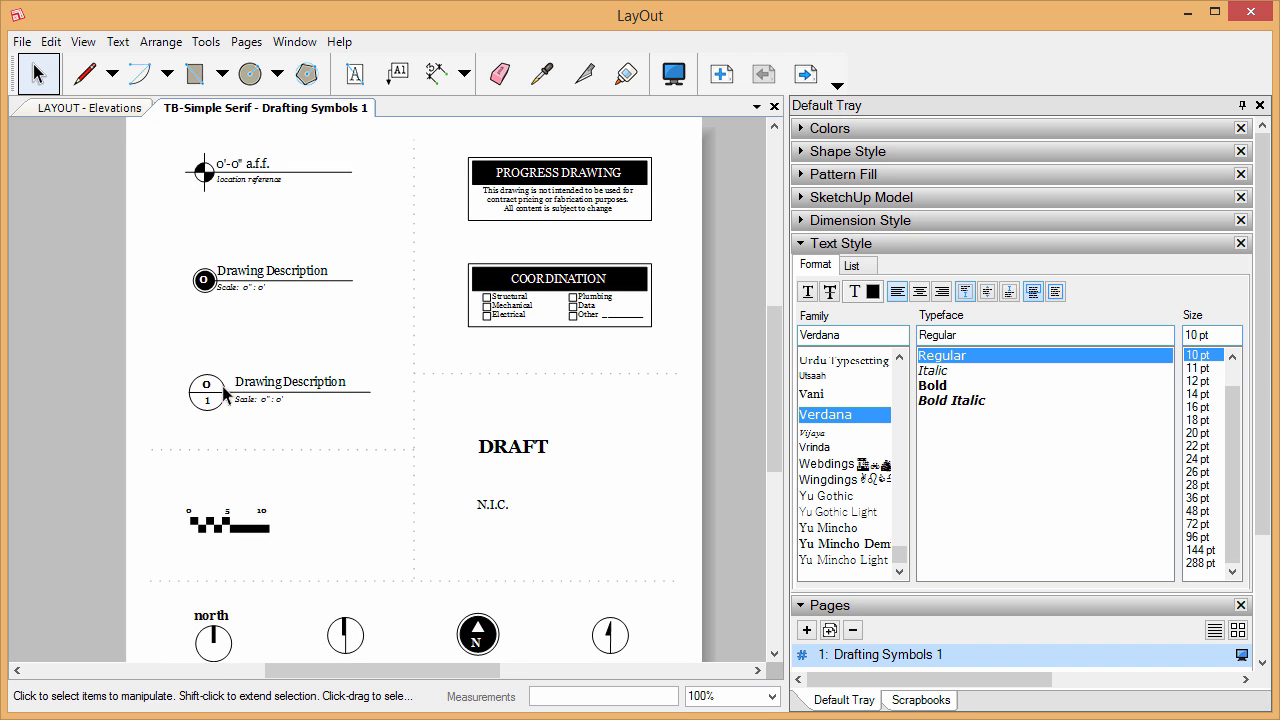
click(21, 41)
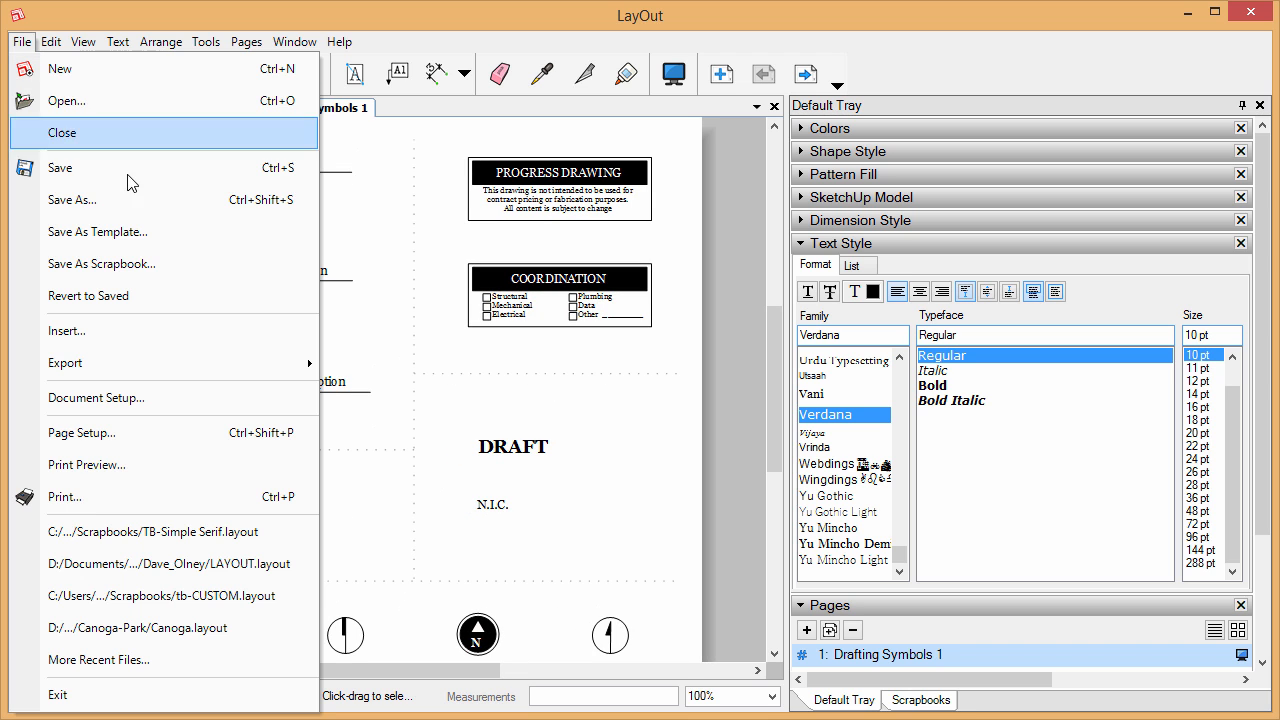
click(100, 261)
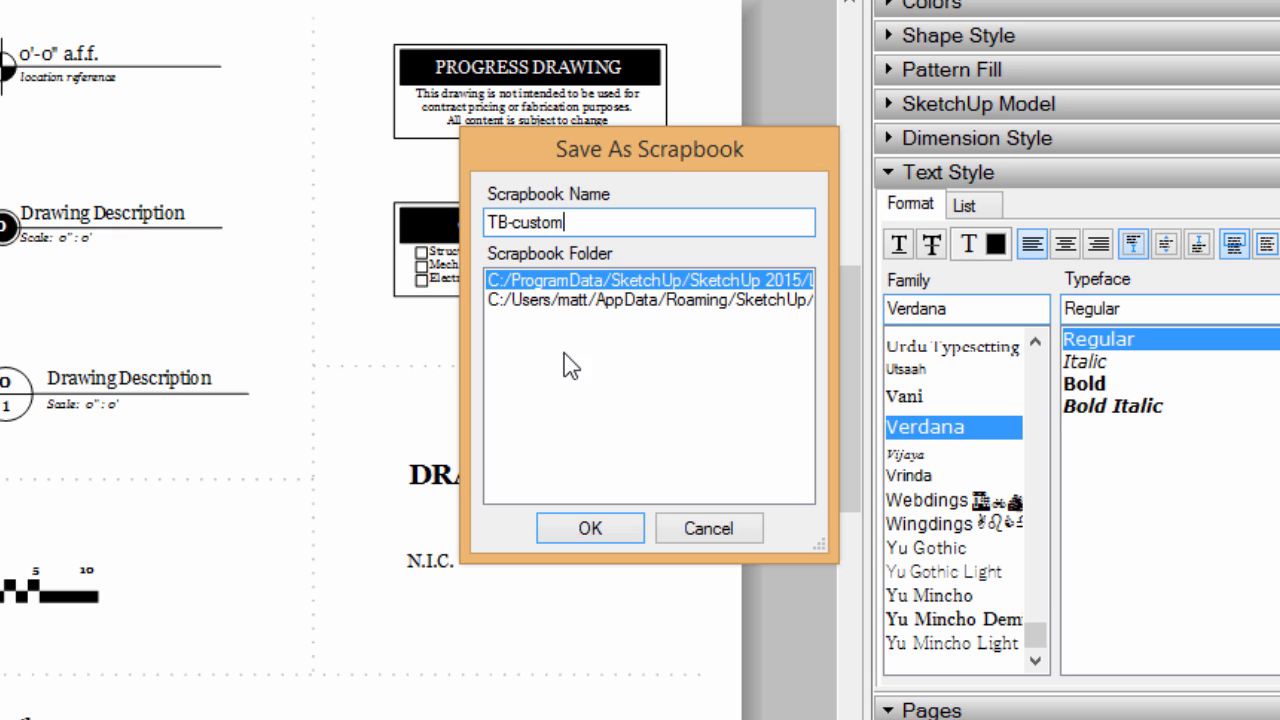
click(562, 302)
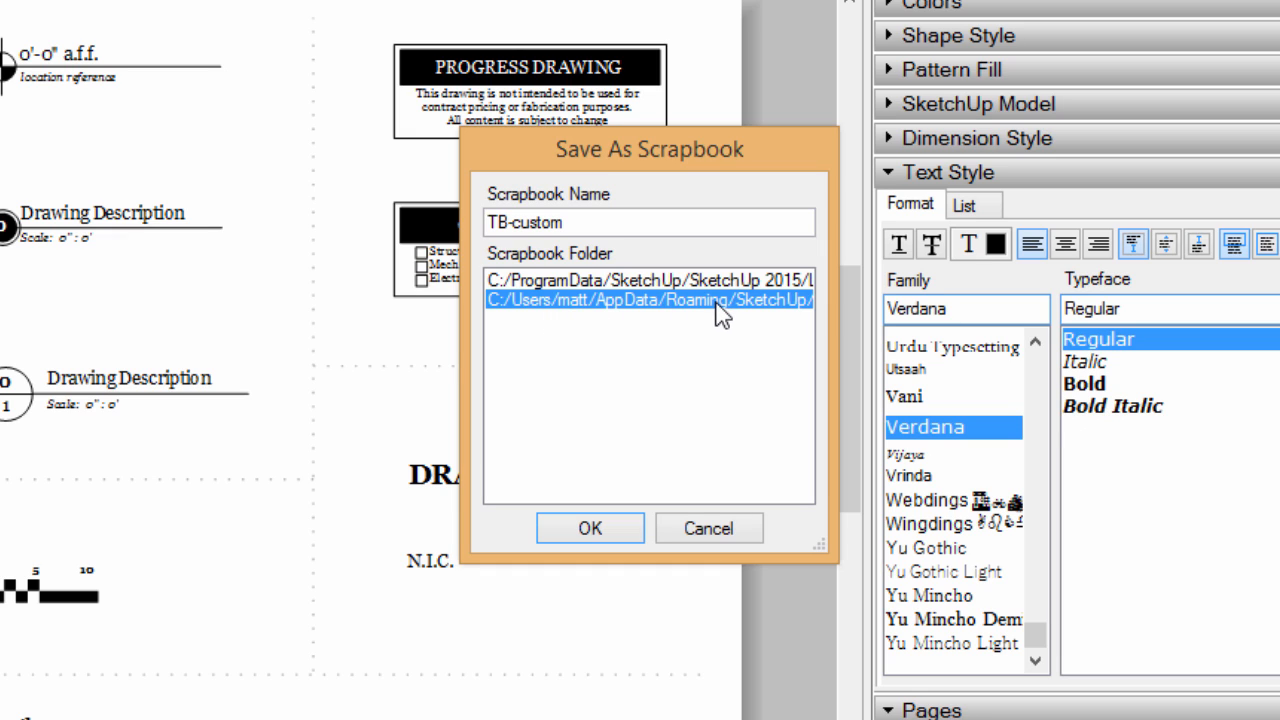
click(592, 530)
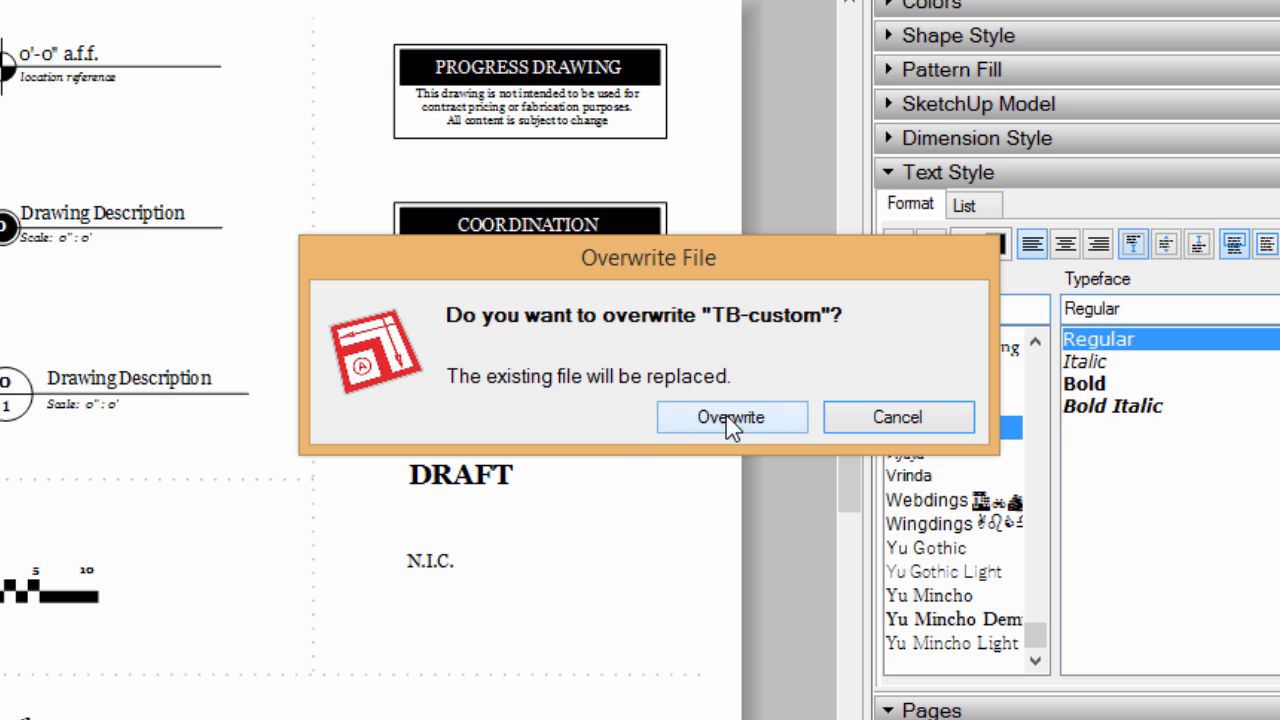
click(730, 418)
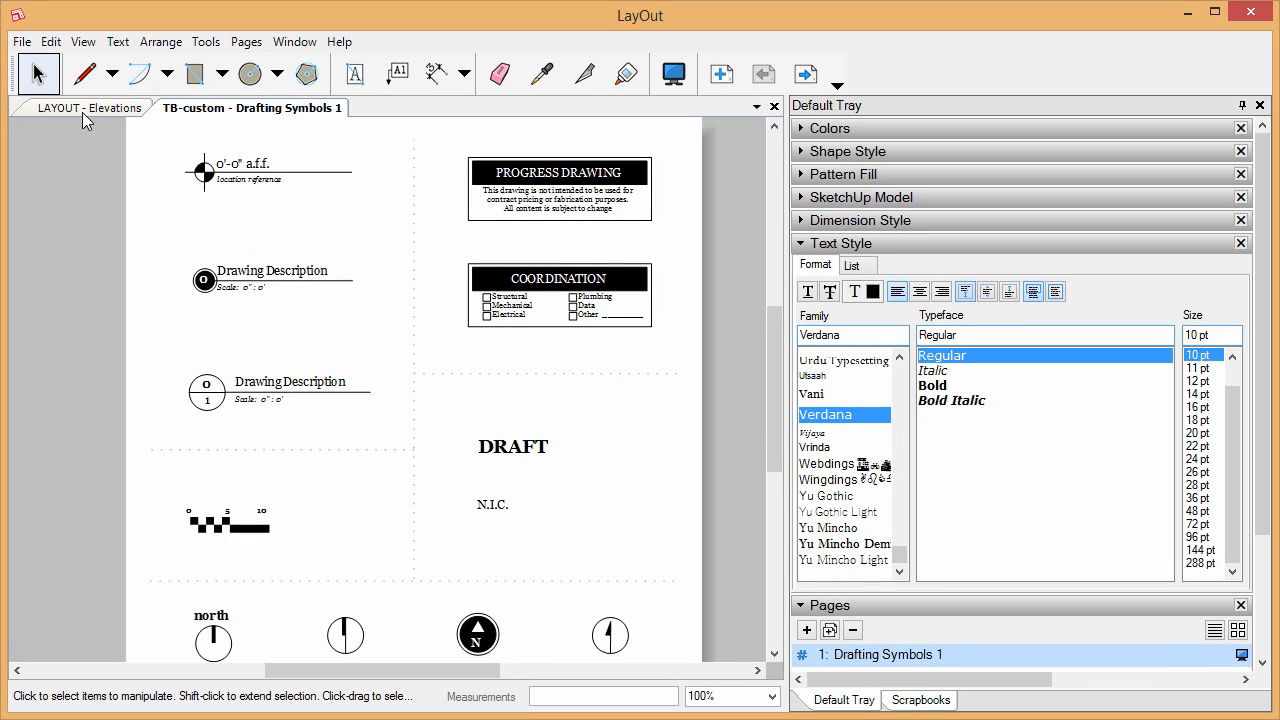
- Switch to the LAYOUT document's Elevations page and load the TB-custom scrapbook
click(82, 109)
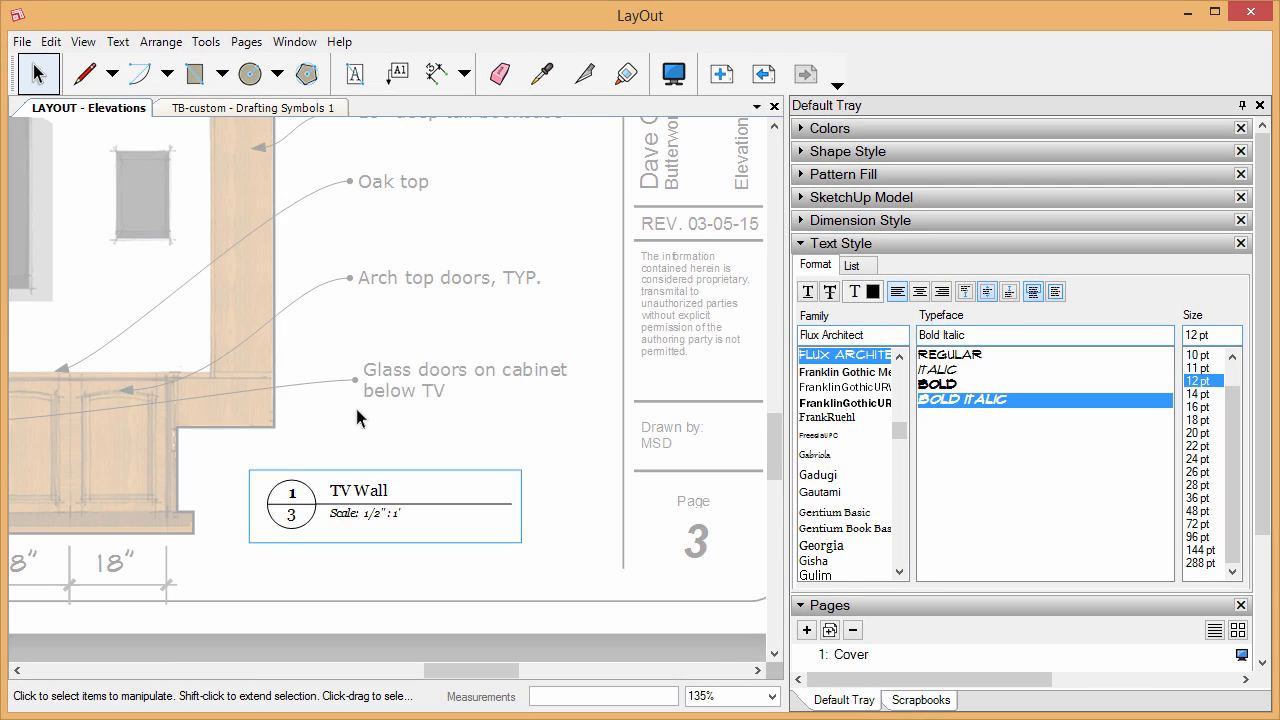
scroll(371, 428, down, 3)
scroll(400, 510, down, 2)
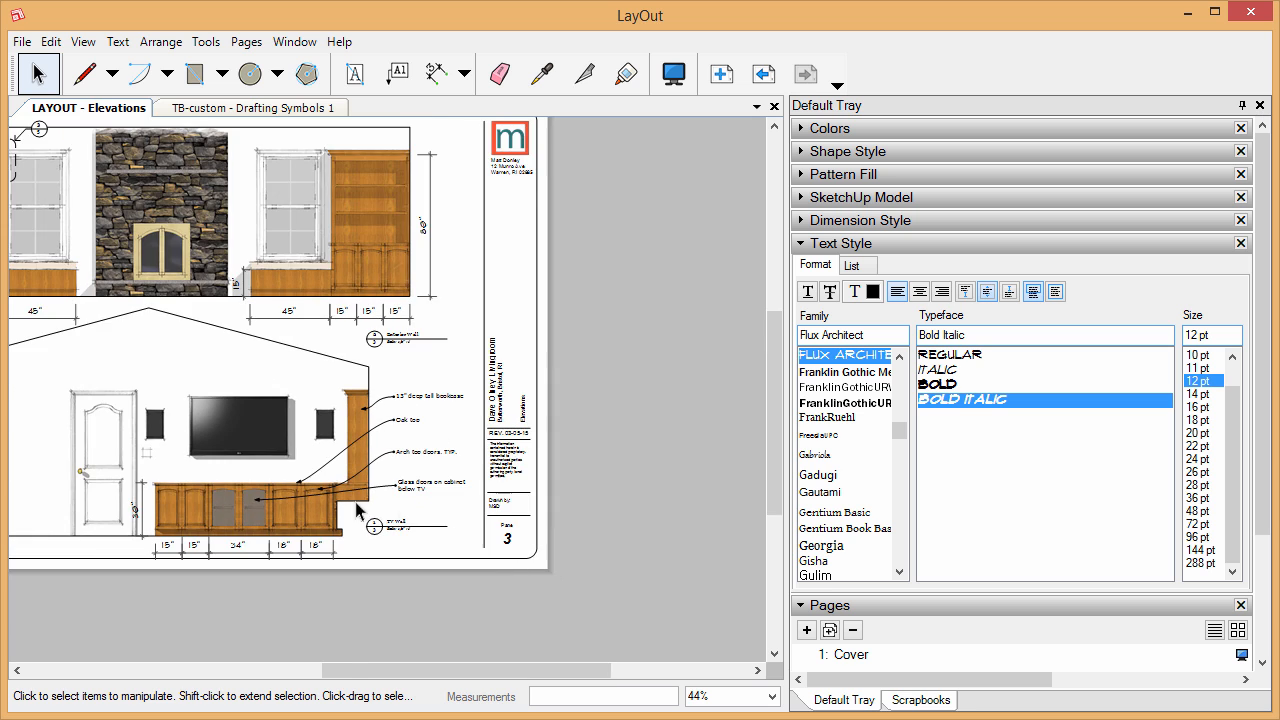
scroll(194, 393, up, 1)
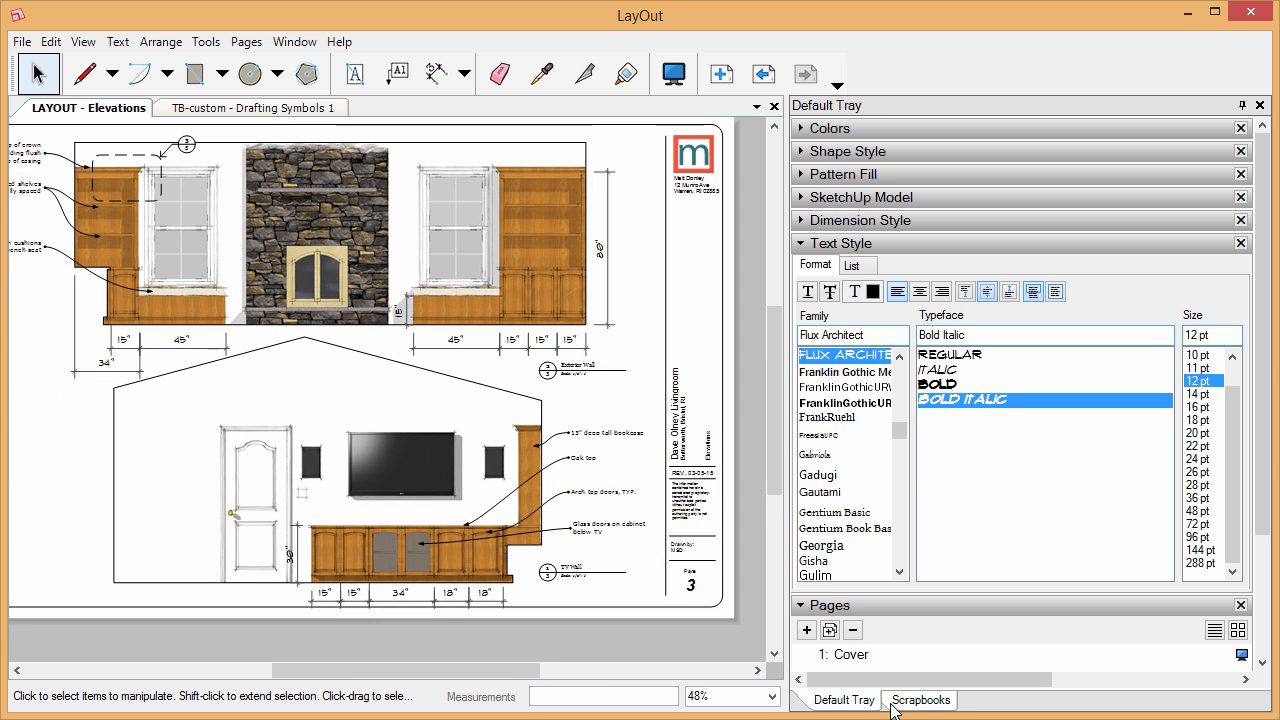
click(919, 706)
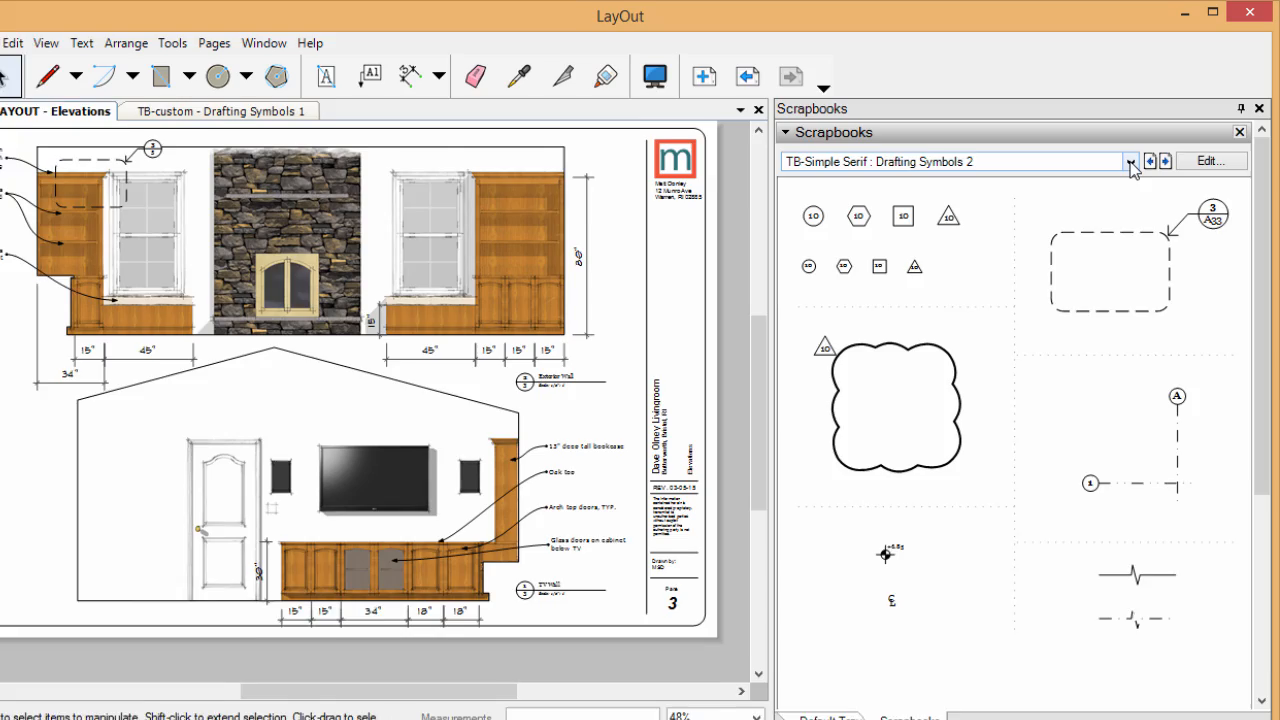
click(1130, 160)
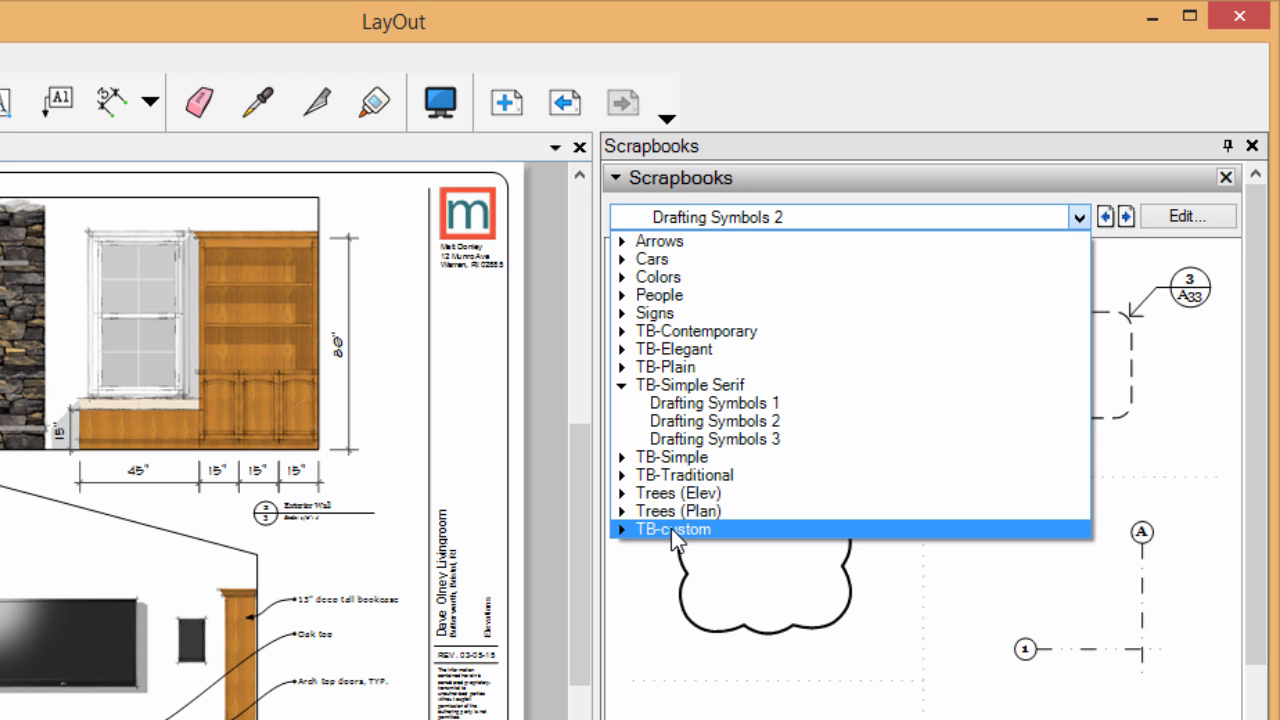
click(671, 528)
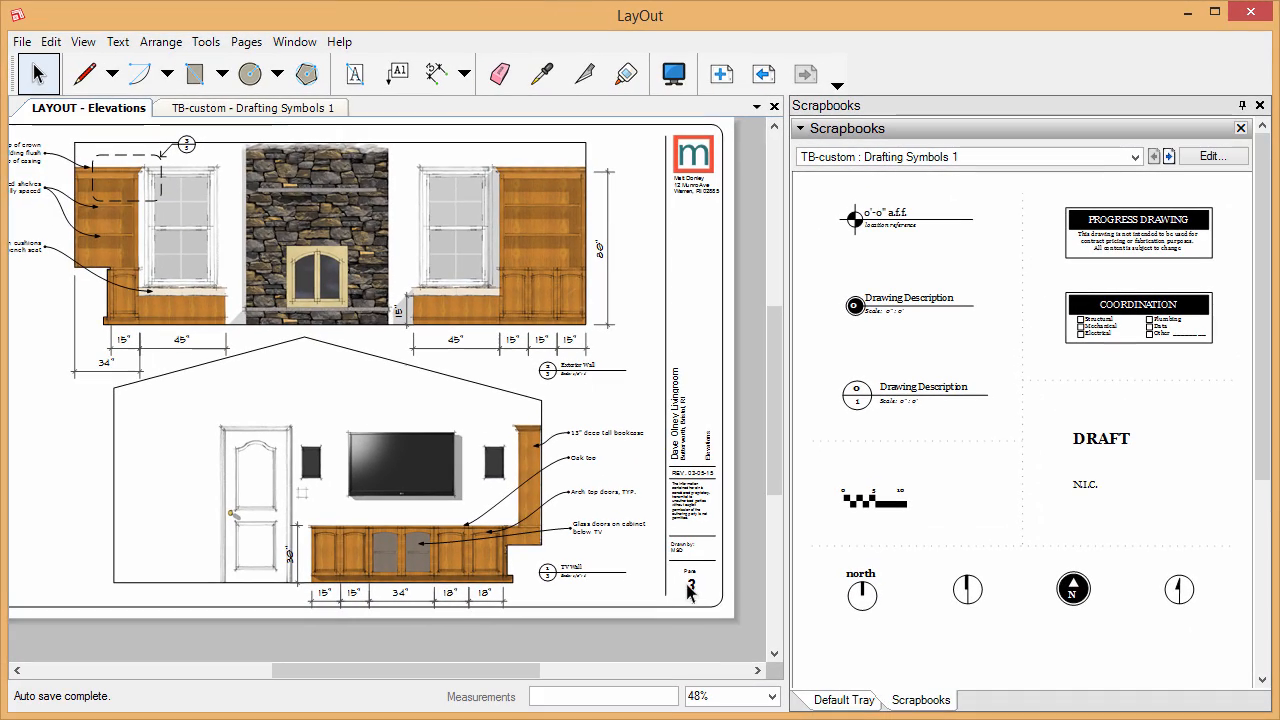
- Place the TB-custom drawing title symbol with the split bubble just below the Exterior Wall title on the Elevations page
mouse_move(888, 400)
mouse_down()
mouse_move(643, 409)
mouse_move(521, 388)
mouse_move(476, 423)
mouse_up()
scroll(595, 395, up, 5)
scroll(476, 423, down, 5)
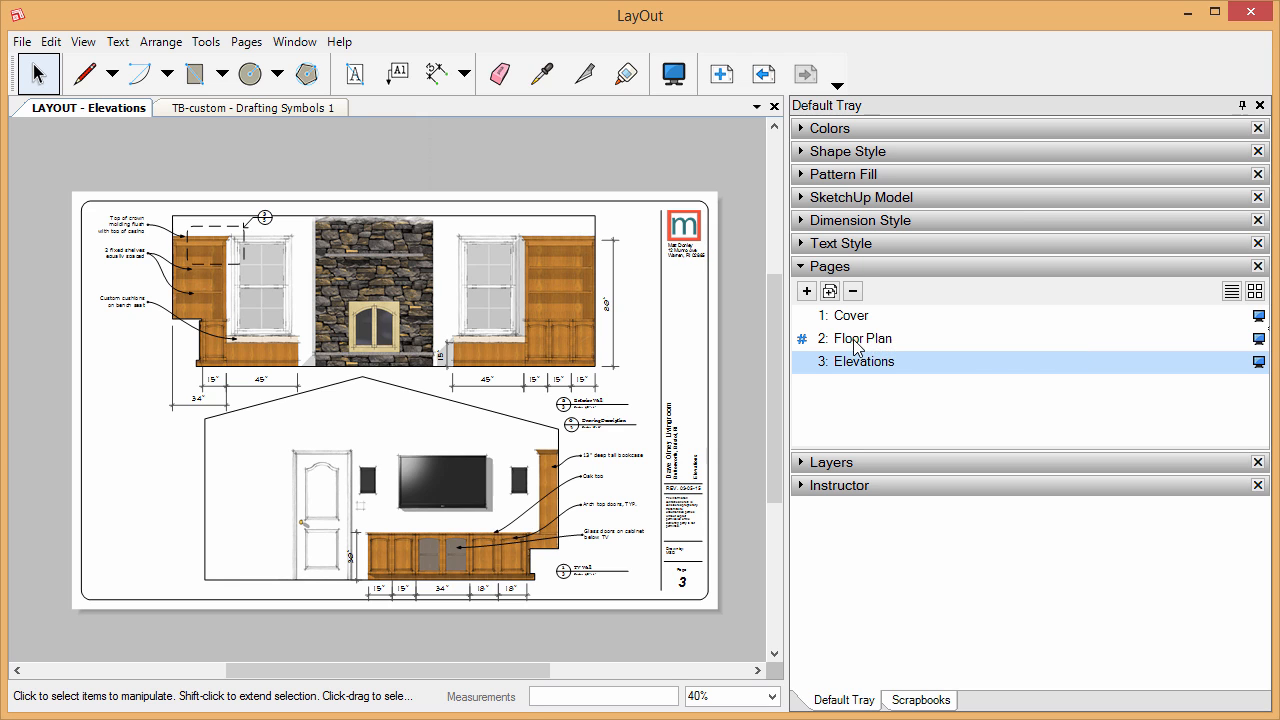
- Go to the Floor Plan page, place the same TB-custom drawing title symbol near the title block, and stop placing copies
click(852, 344)
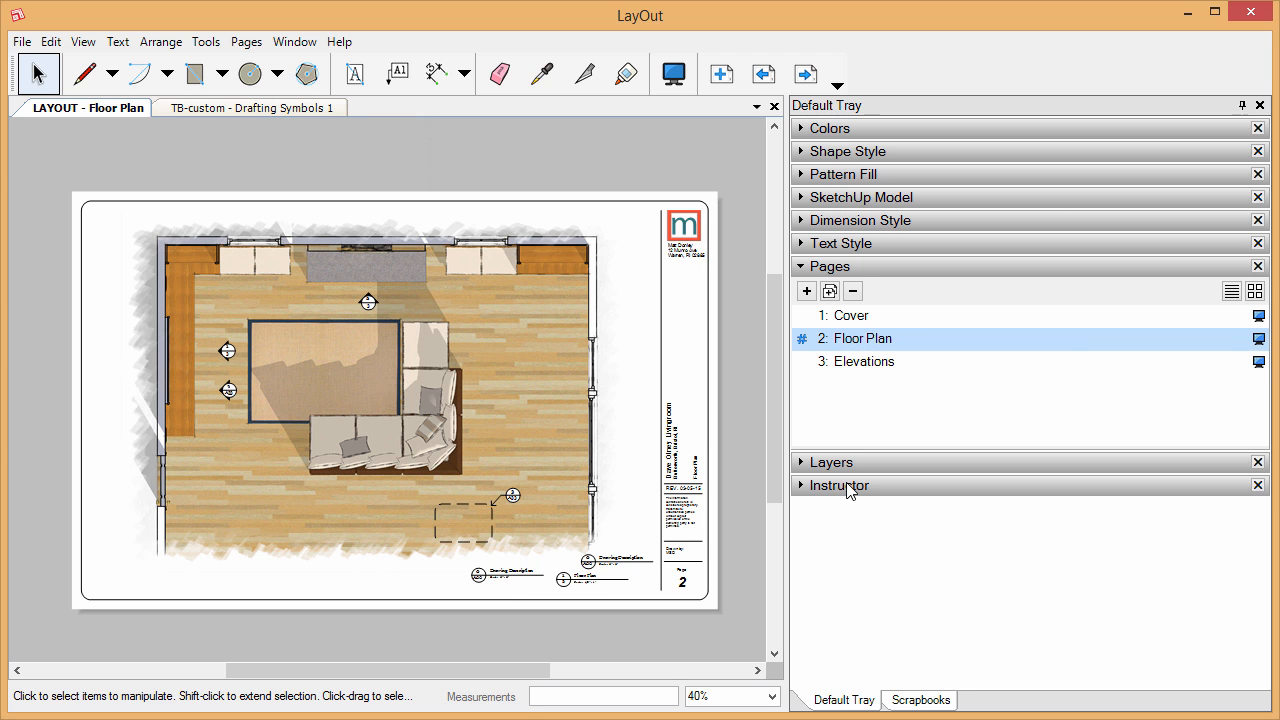
click(921, 700)
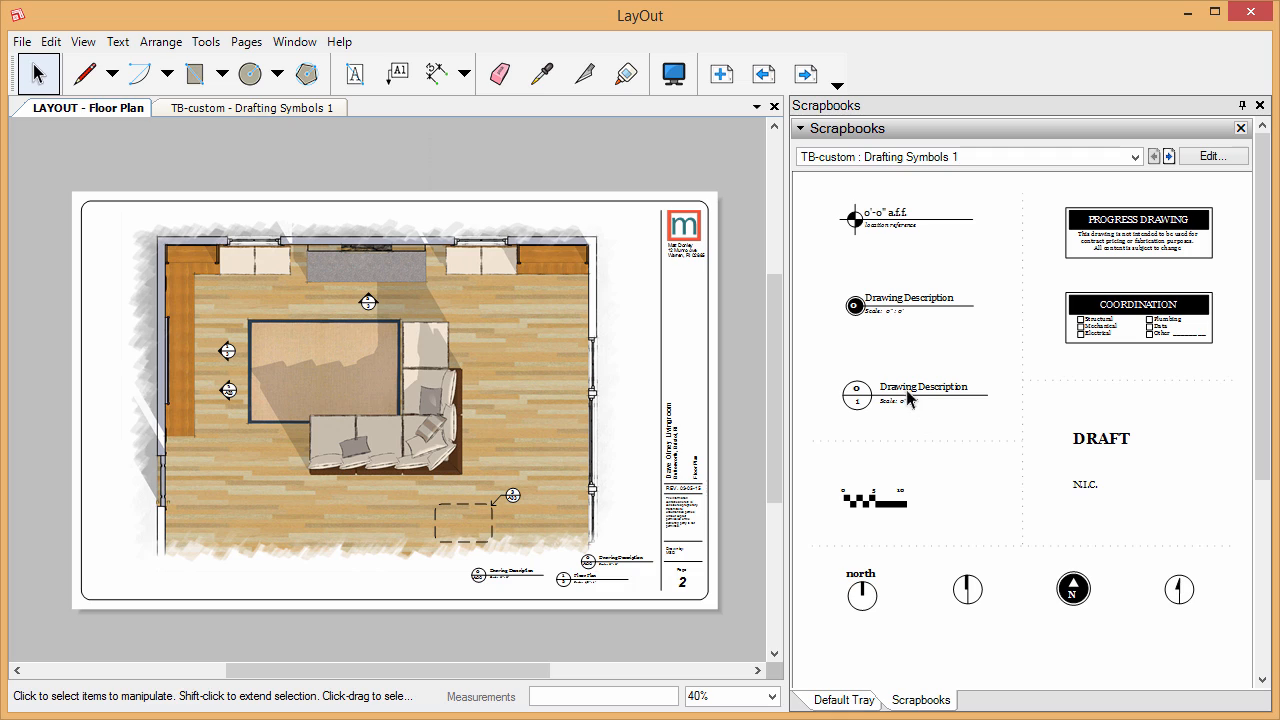
mouse_move(910, 398)
mouse_down()
mouse_move(674, 571)
mouse_move(596, 587)
mouse_up()
scroll(597, 587, up, 3)
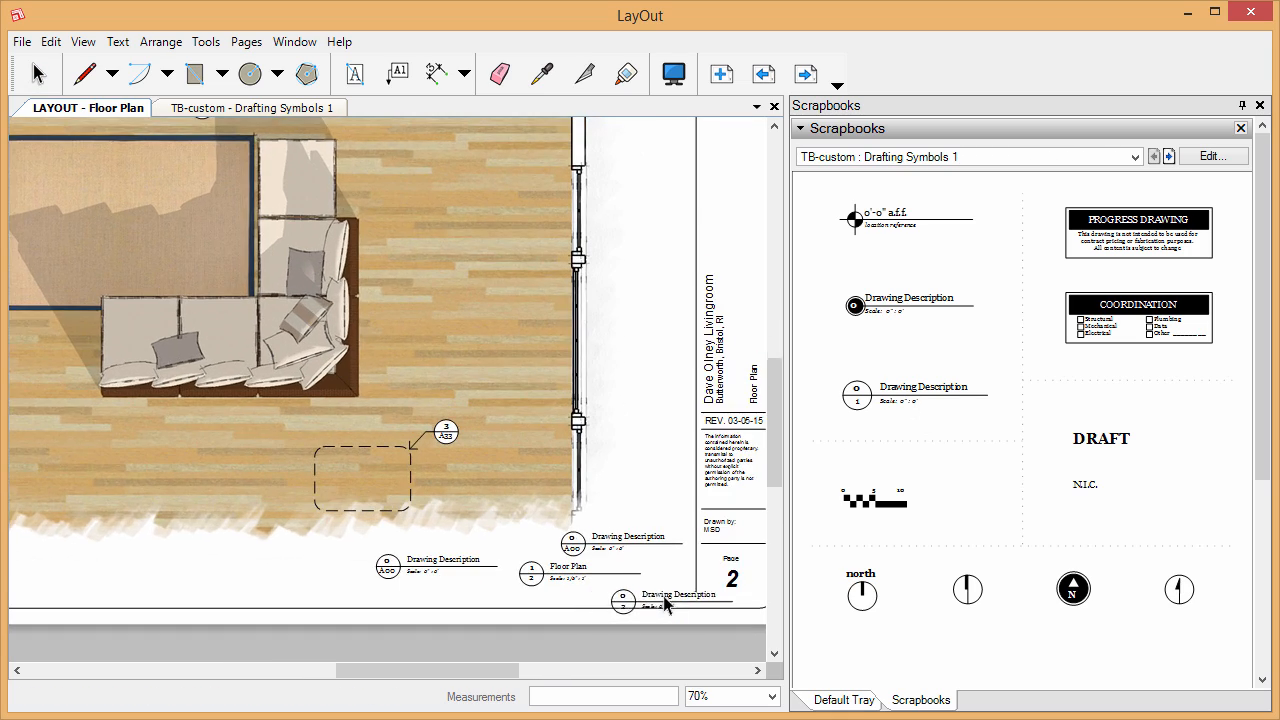
scroll(667, 605, up, 4)
scroll(445, 572, down, 4)
scroll(655, 475, up, 1)
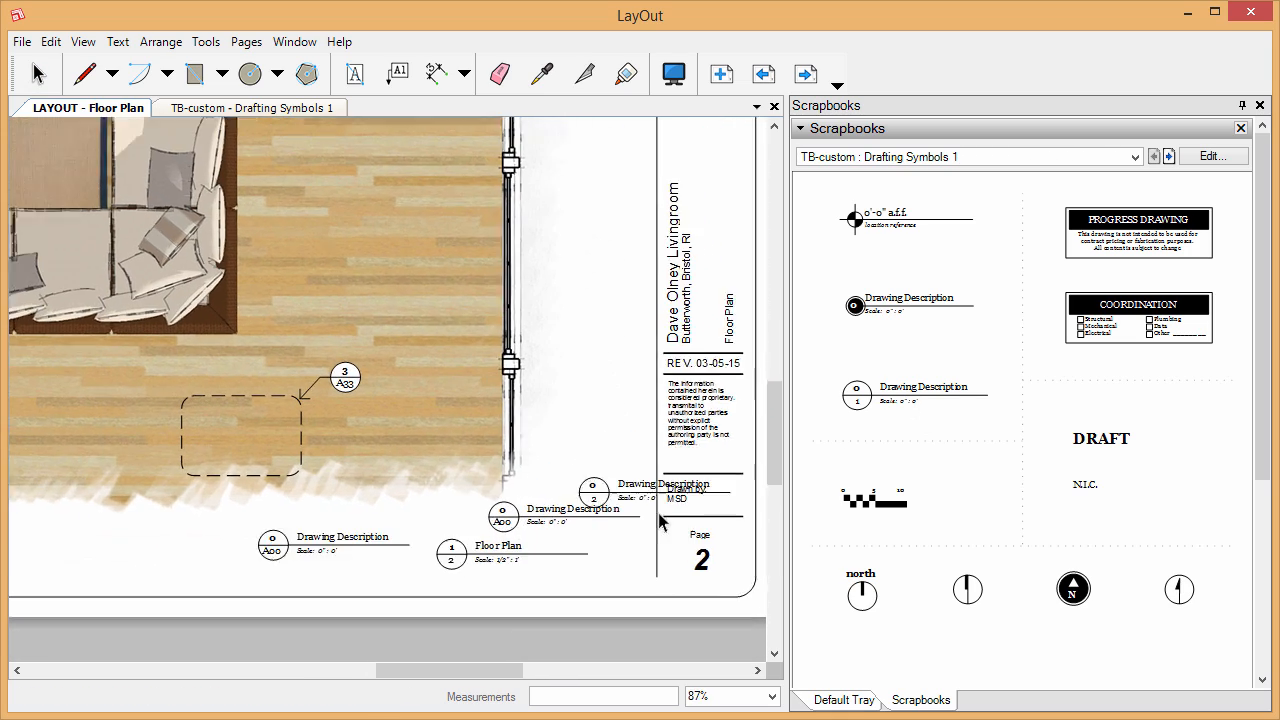
scroll(665, 497, up, 4)
click(545, 421)
scroll(340, 376, down, 2)
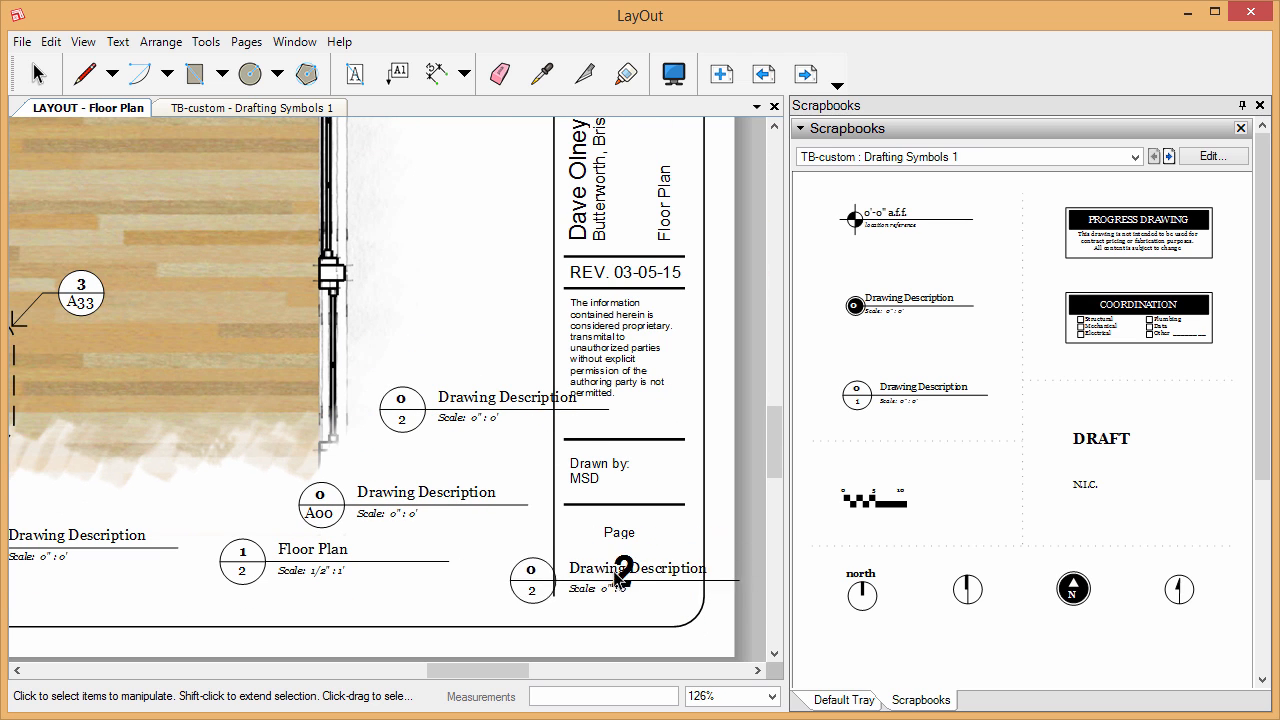
scroll(622, 465, down, 2)
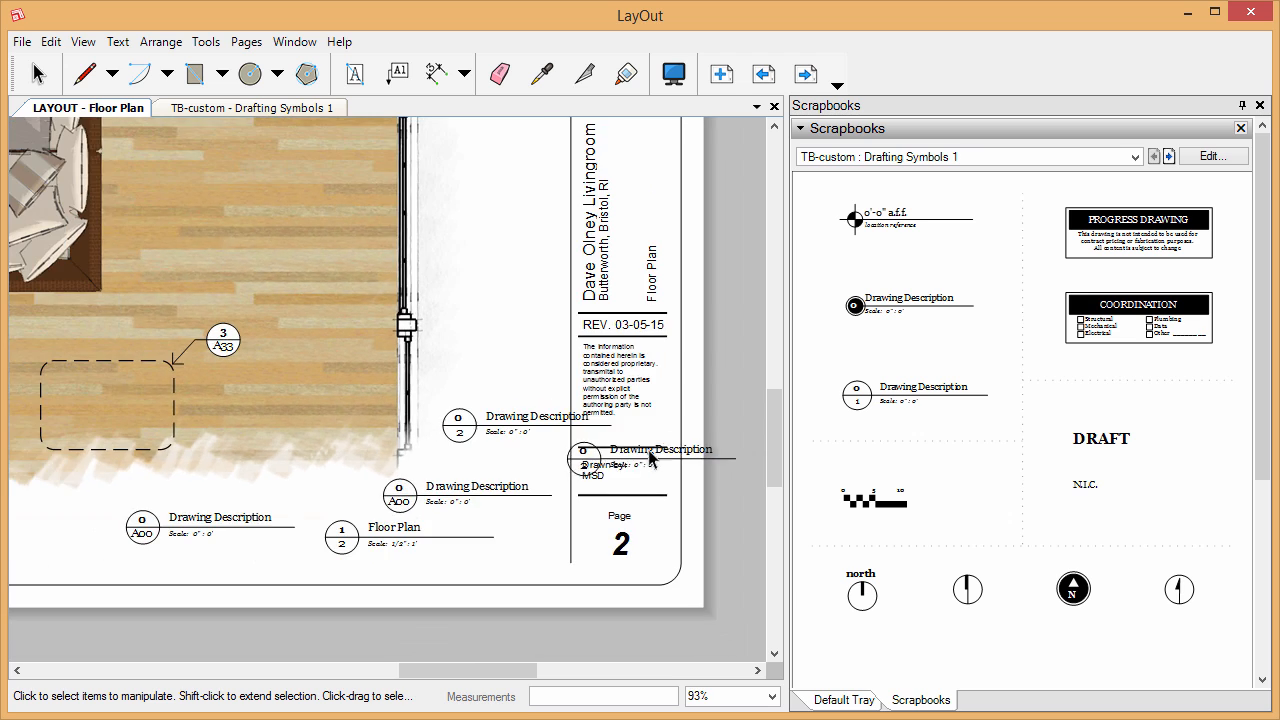
scroll(650, 457, down, 6)
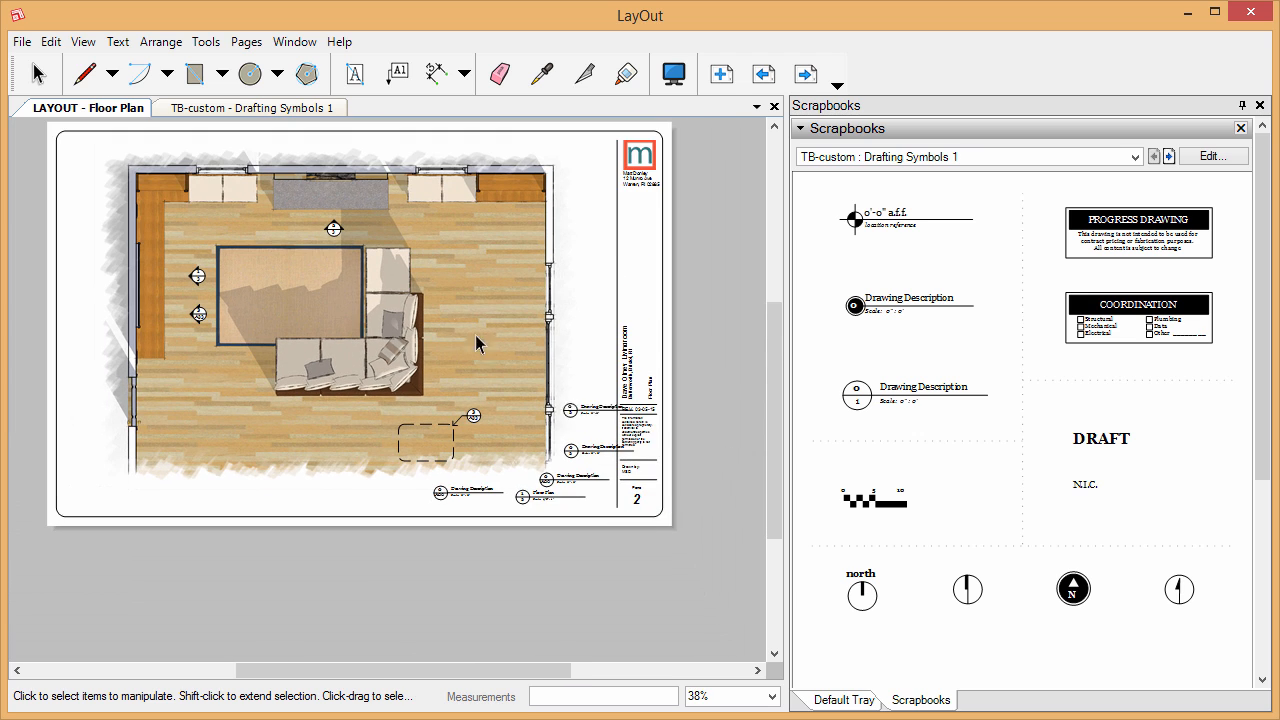
scroll(475, 335, up, 1)
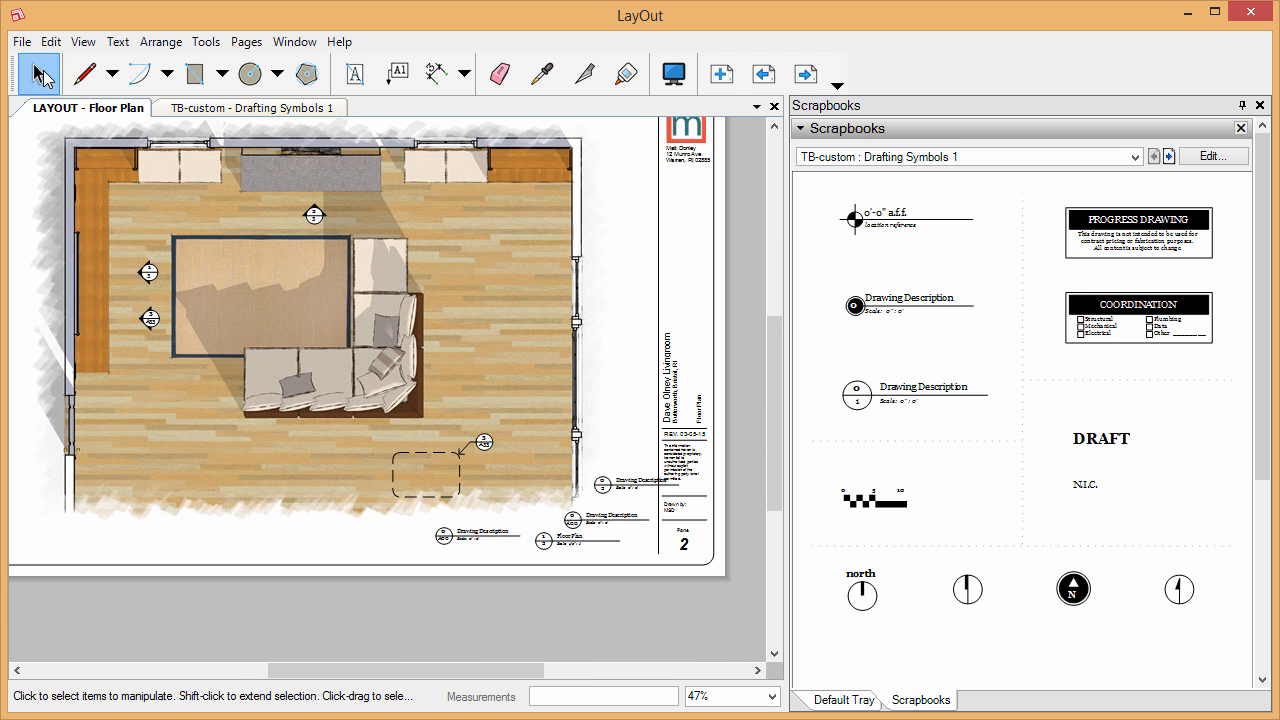
click(39, 74)
scroll(696, 578, down, 1)
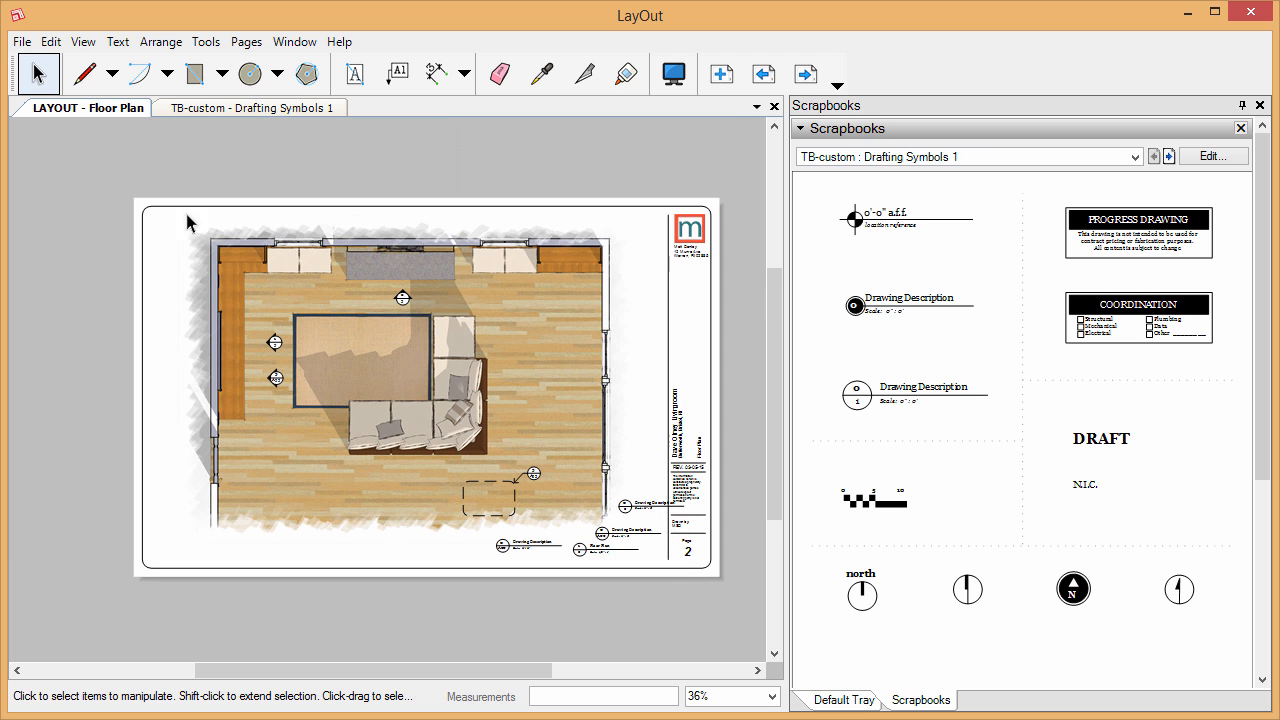
- Examine the elevation markers beside the rug on the floor plan, comparing the one reading A33 with the one reading 1 over 3
scroll(278, 380, up, 5)
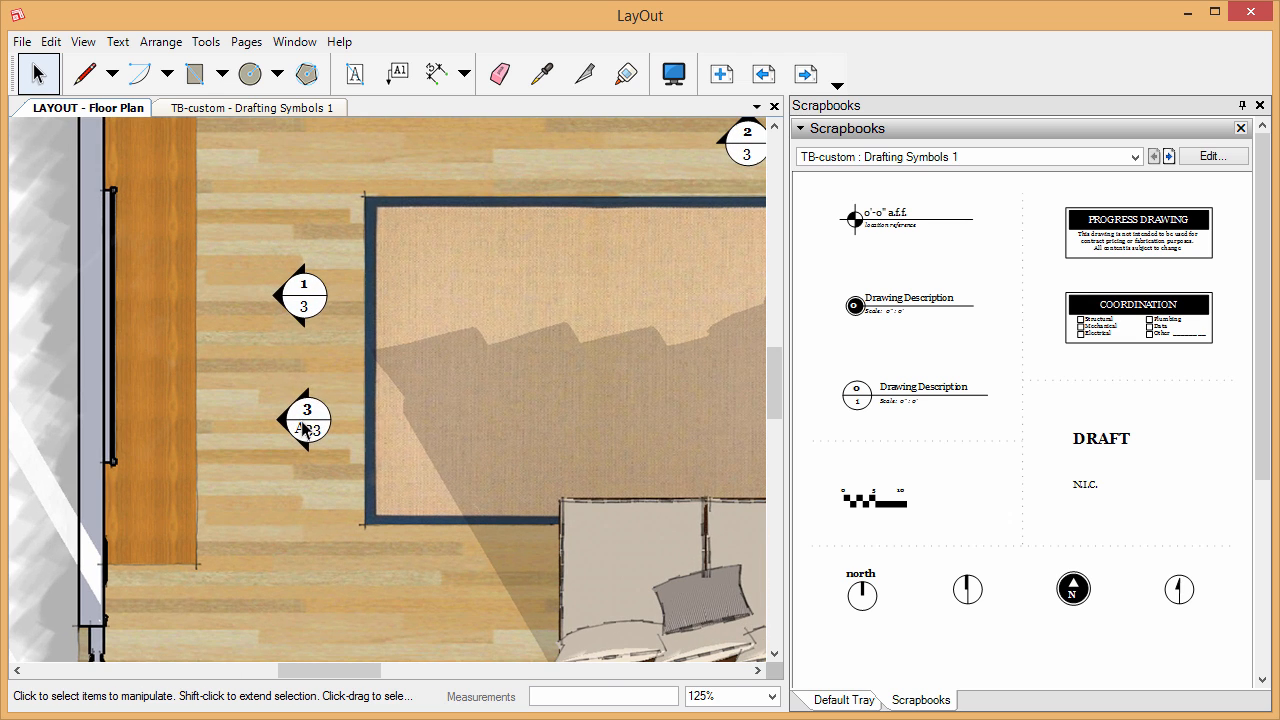
click(305, 425)
click(302, 295)
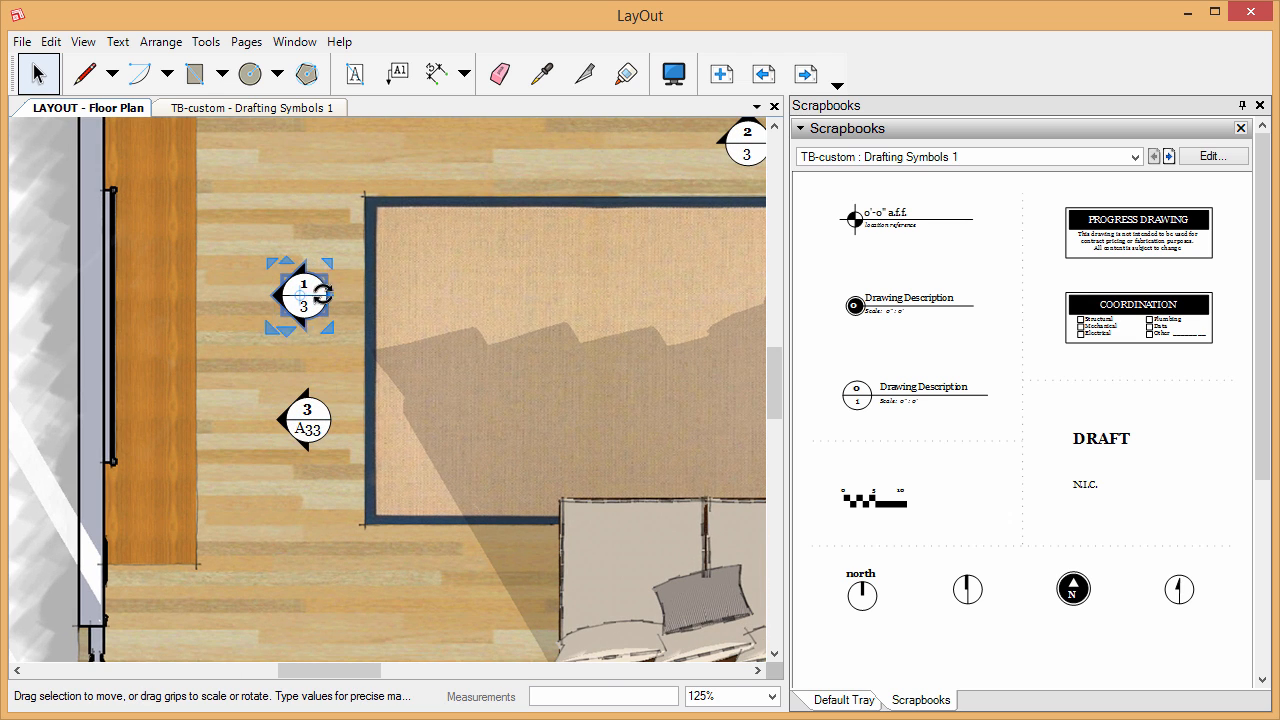
scroll(190, 378, down, 1)
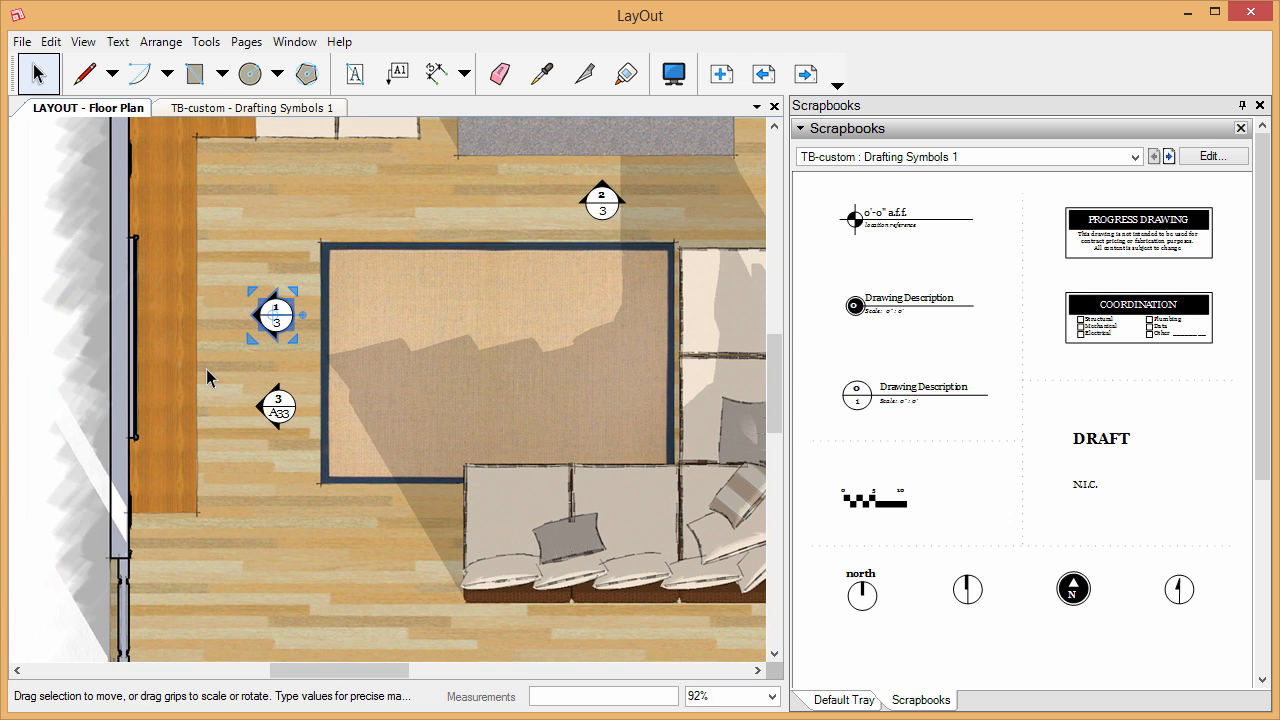
scroll(205, 371, down, 1)
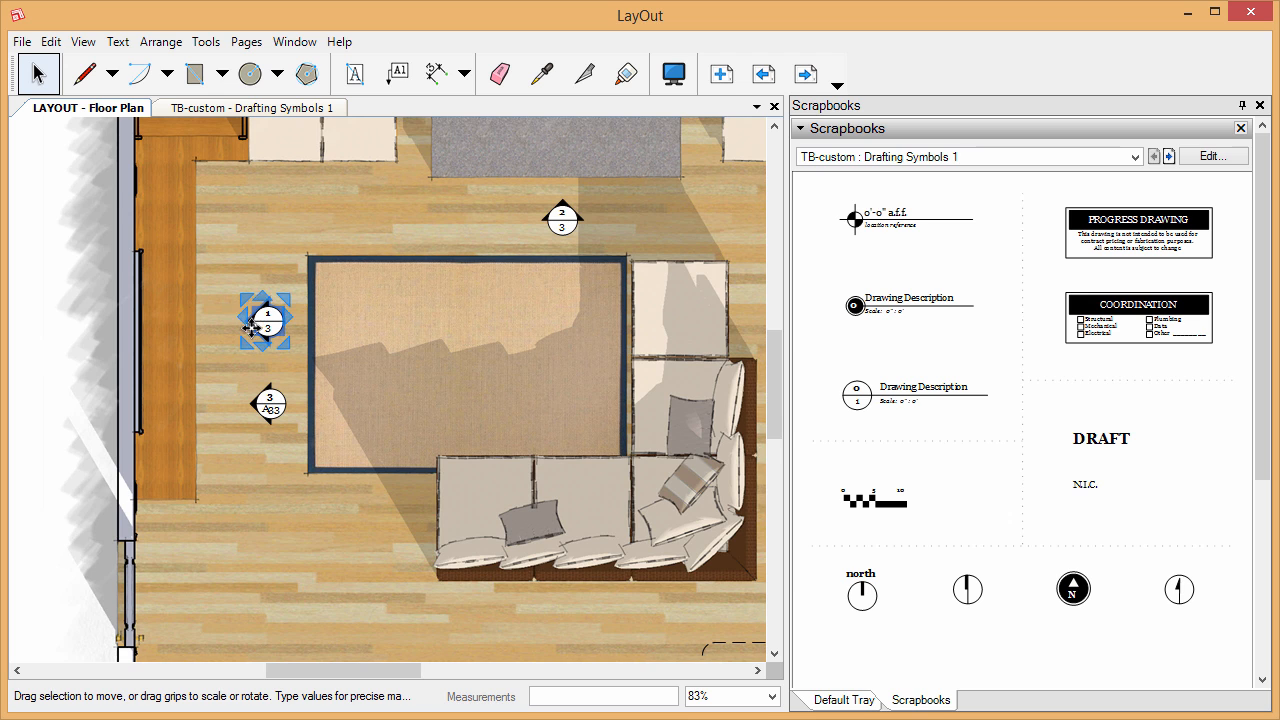
scroll(268, 322, up, 2)
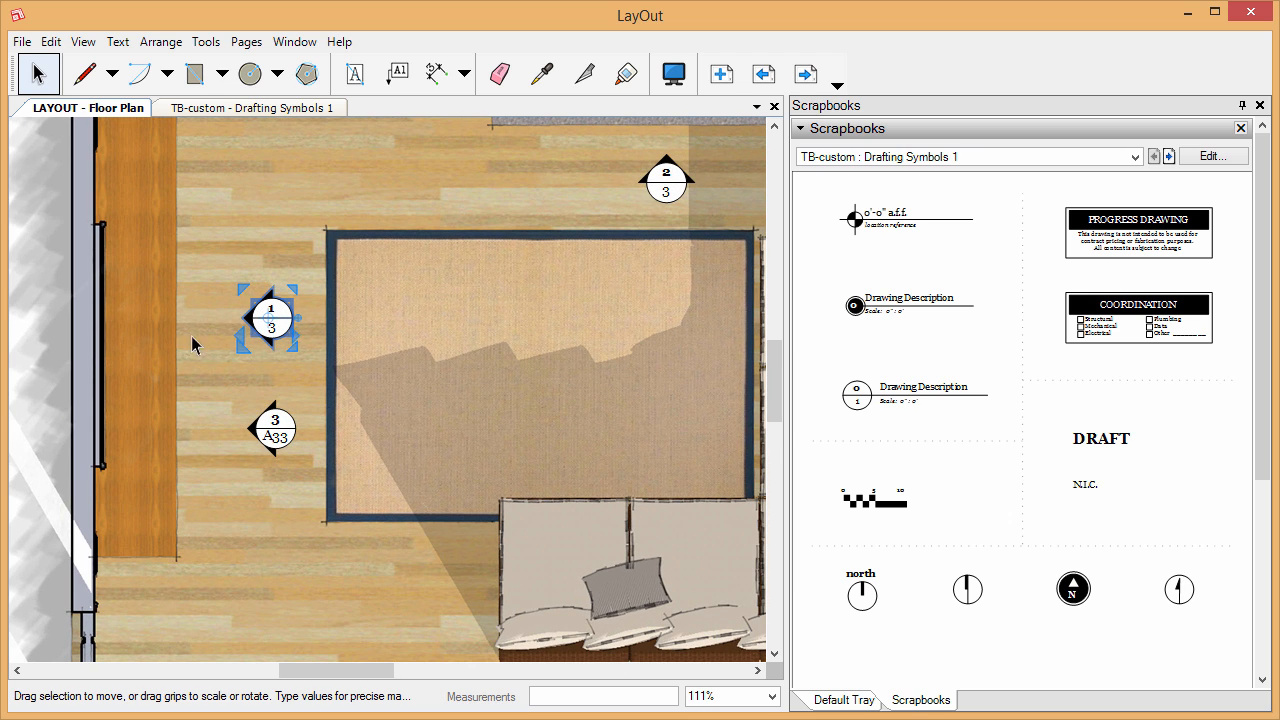
scroll(158, 342, down, 2)
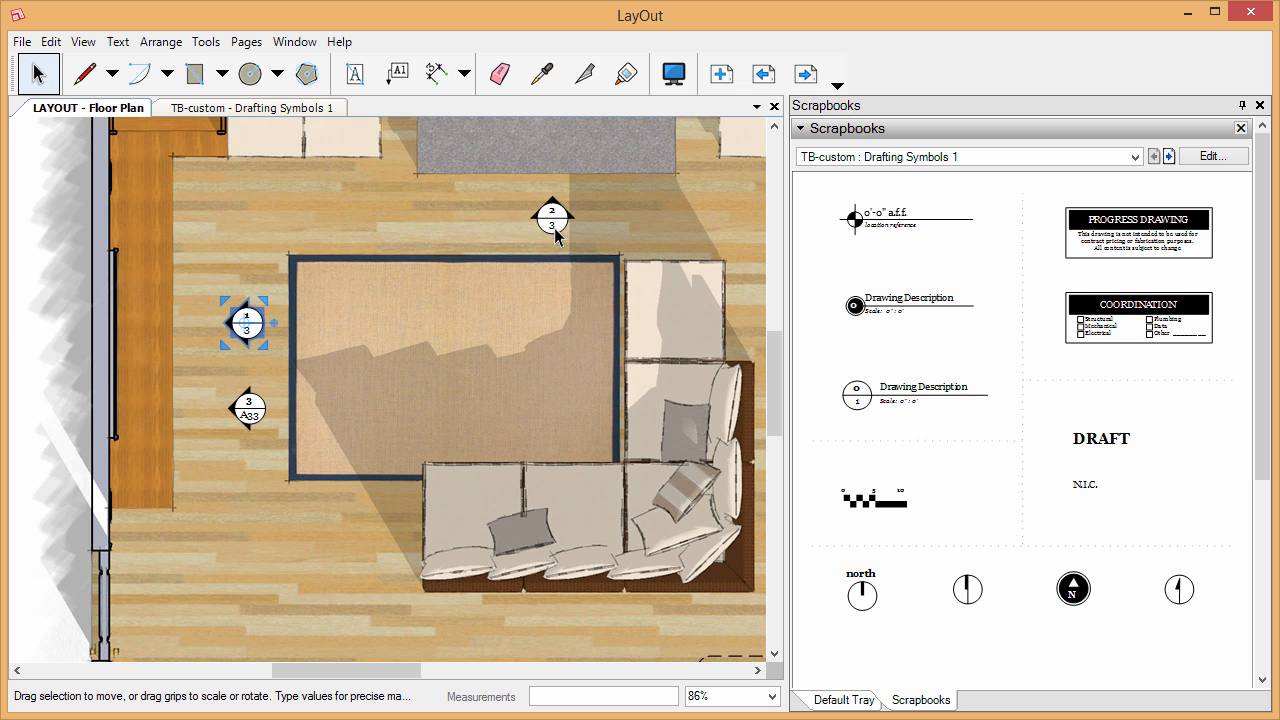
- Browse the TB-custom scrapbook to its Drafting Symbols 3 page of elevation markers
click(1168, 157)
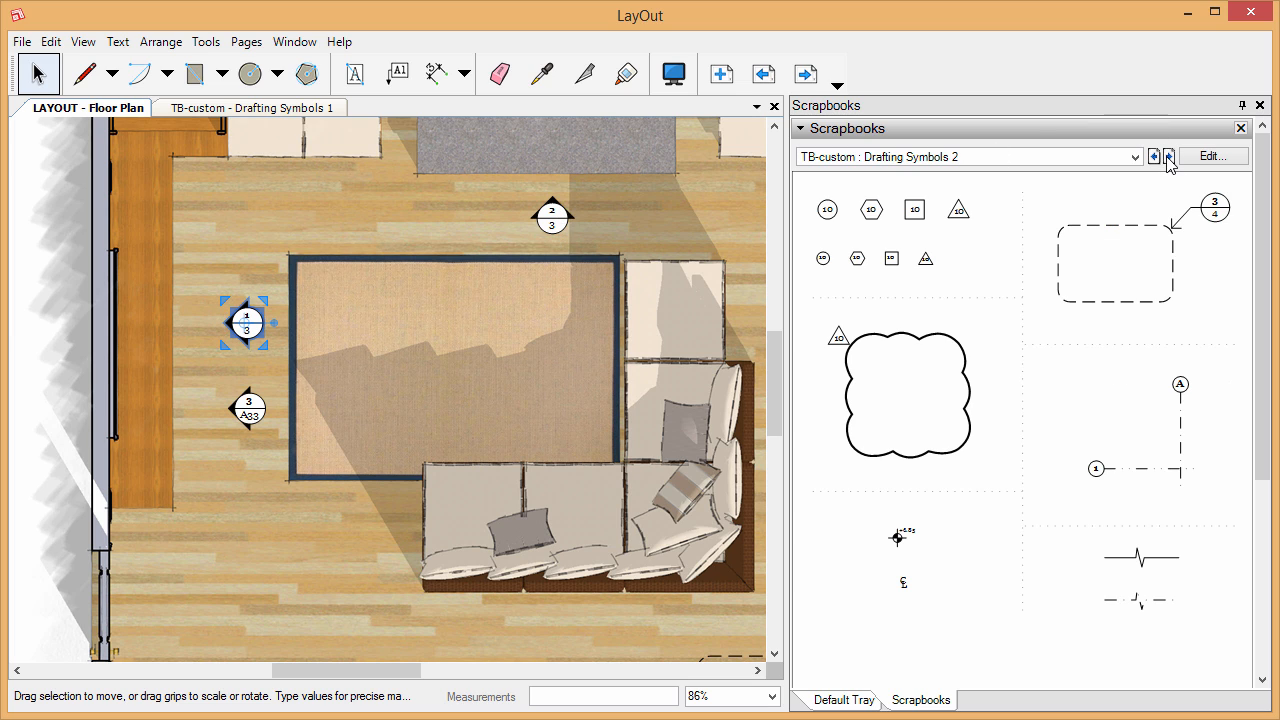
click(1168, 157)
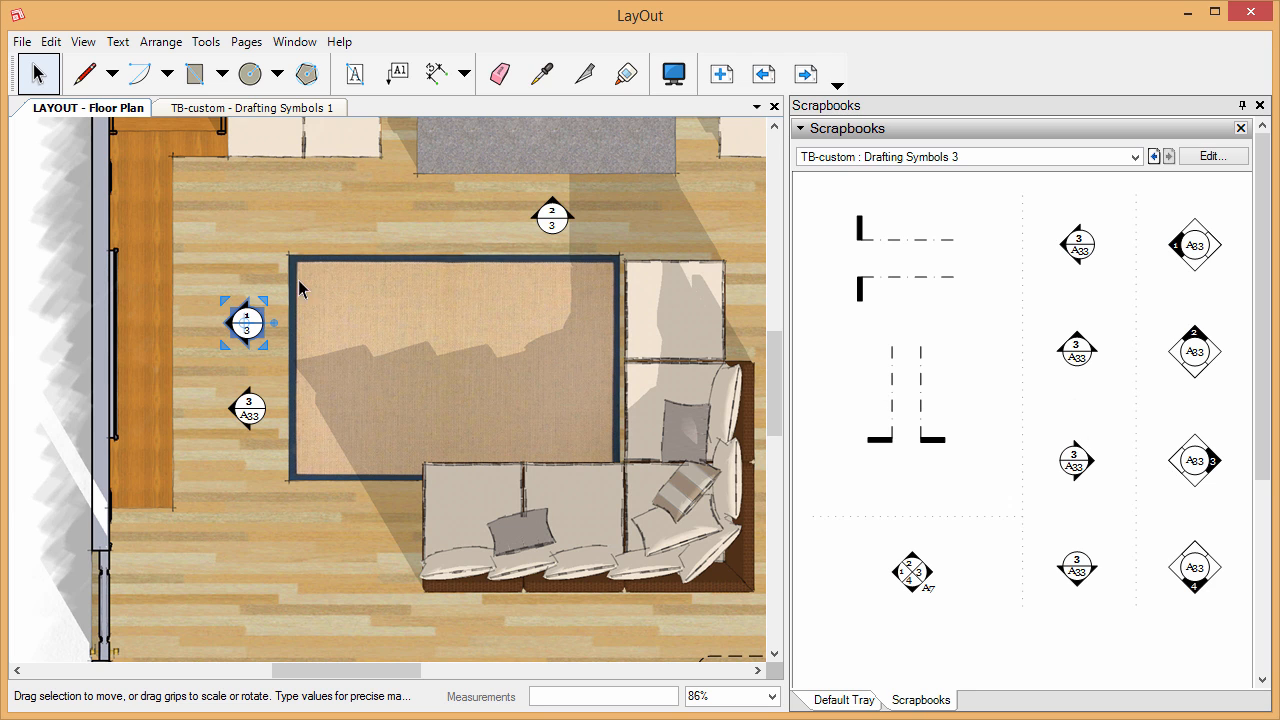
scroll(160, 425, down, 2)
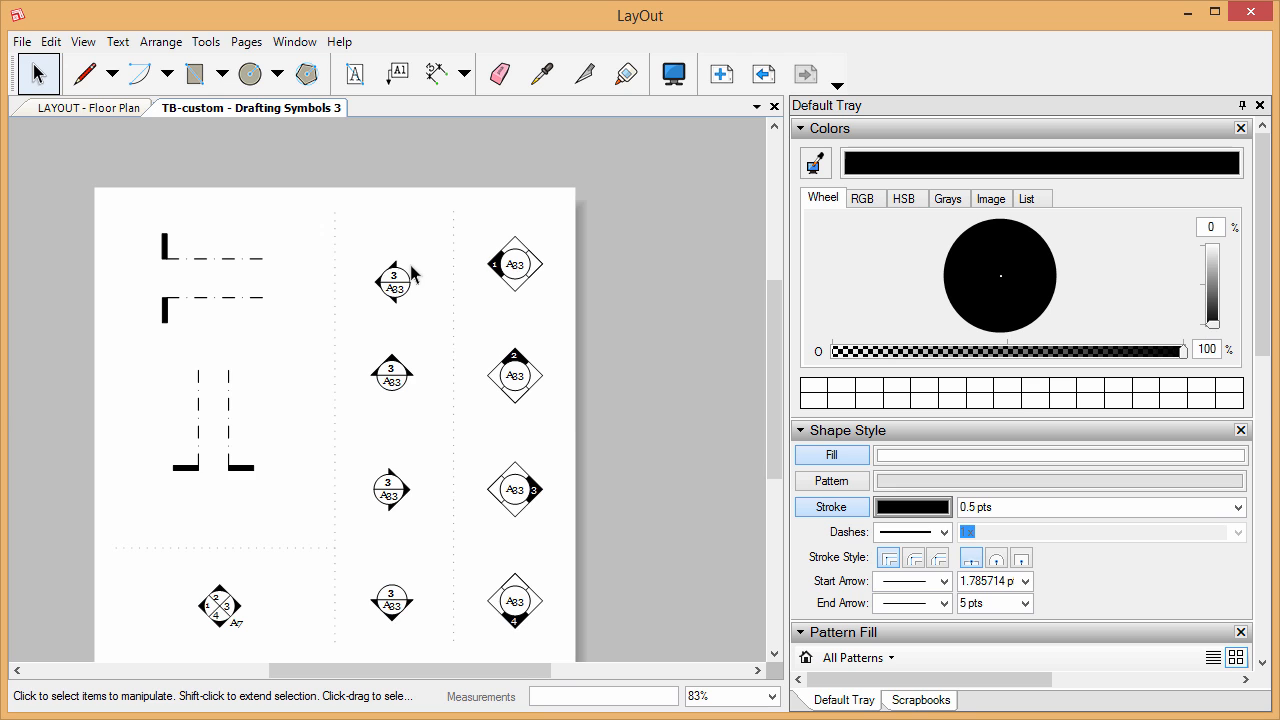
- Try rotating the arrow inside the left-pointing elevation marker group to point up, turn it back to the left, and leave the group
scroll(412, 272, up, 4)
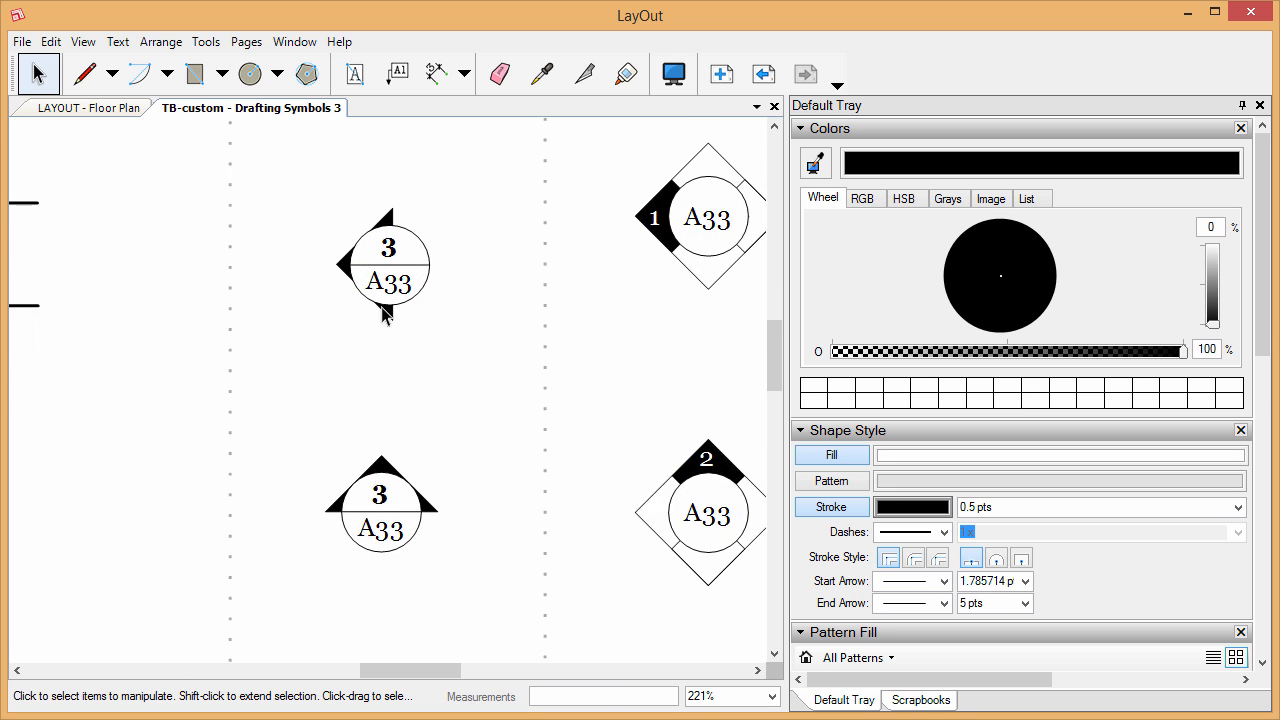
scroll(383, 313, up, 1)
double_click(405, 254)
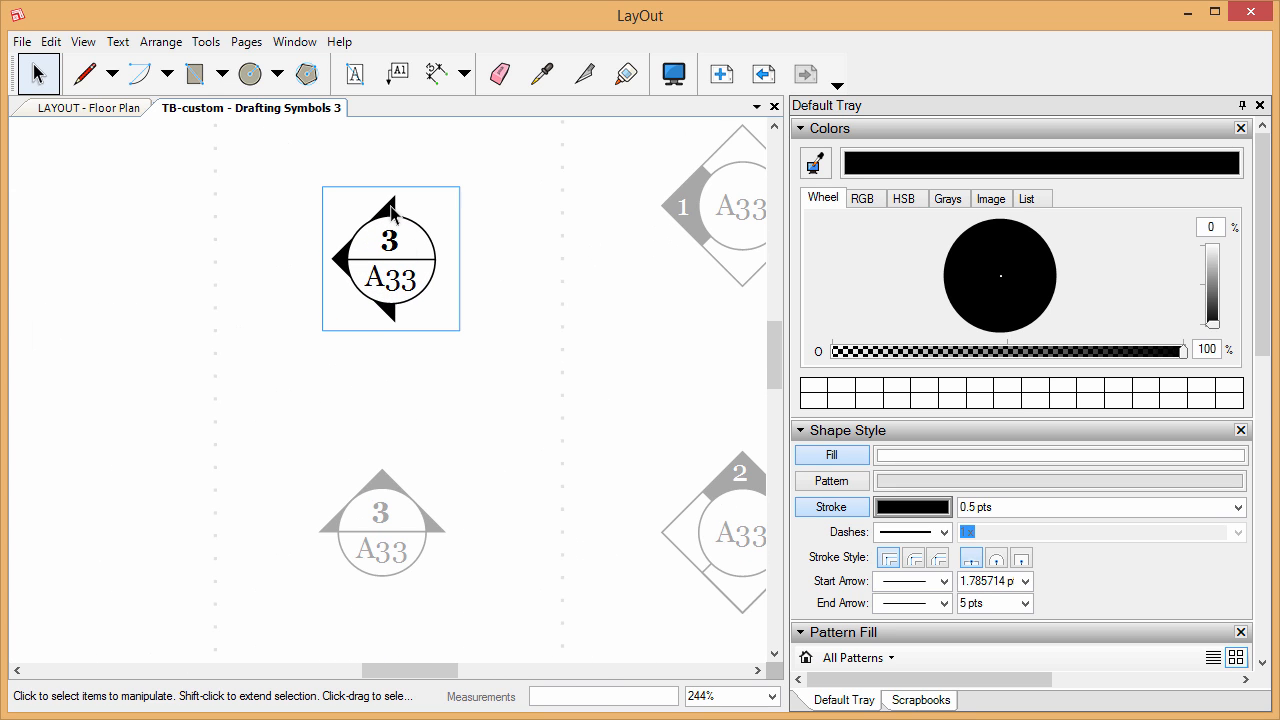
click(392, 212)
scroll(378, 200, up, 3)
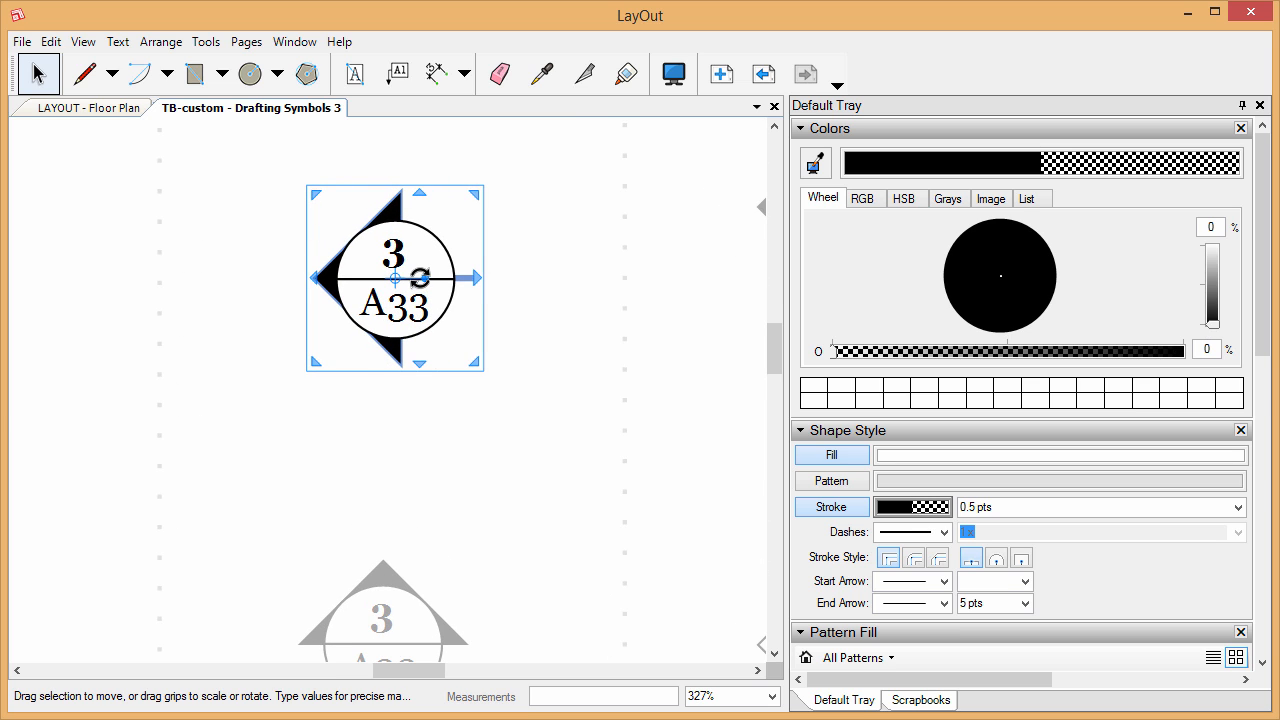
drag(420, 278, 386, 383)
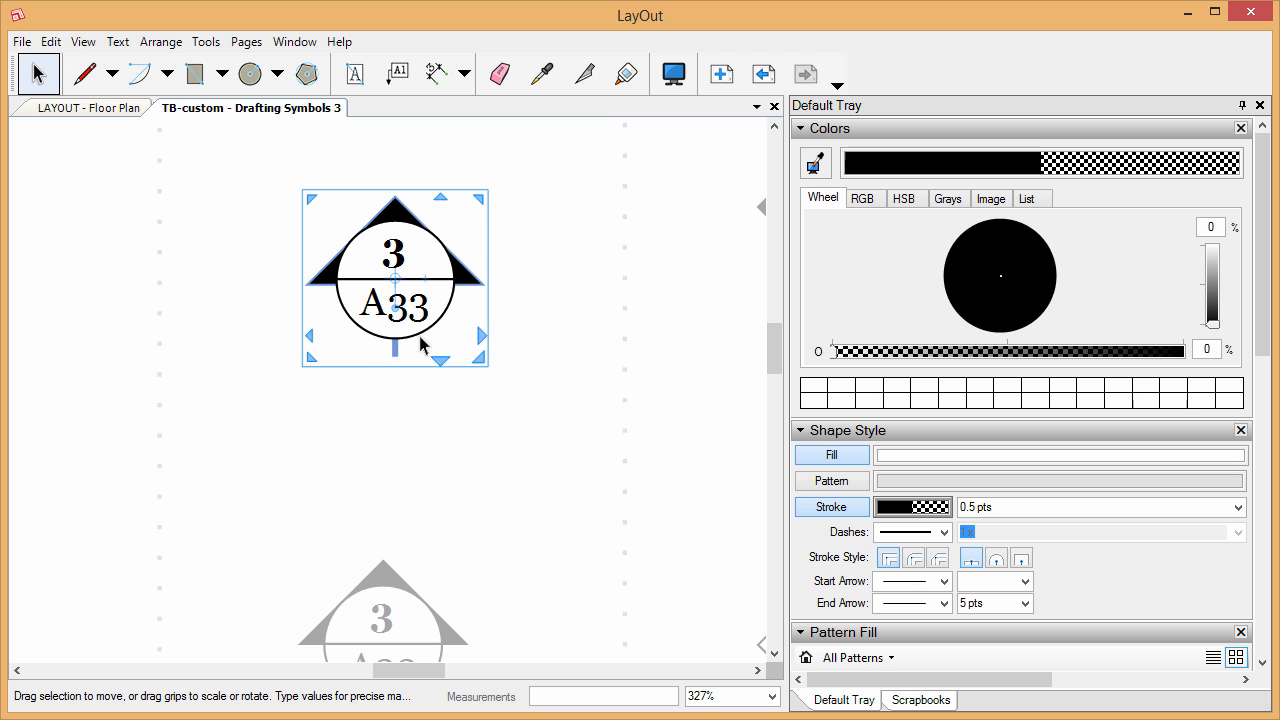
drag(394, 355, 495, 282)
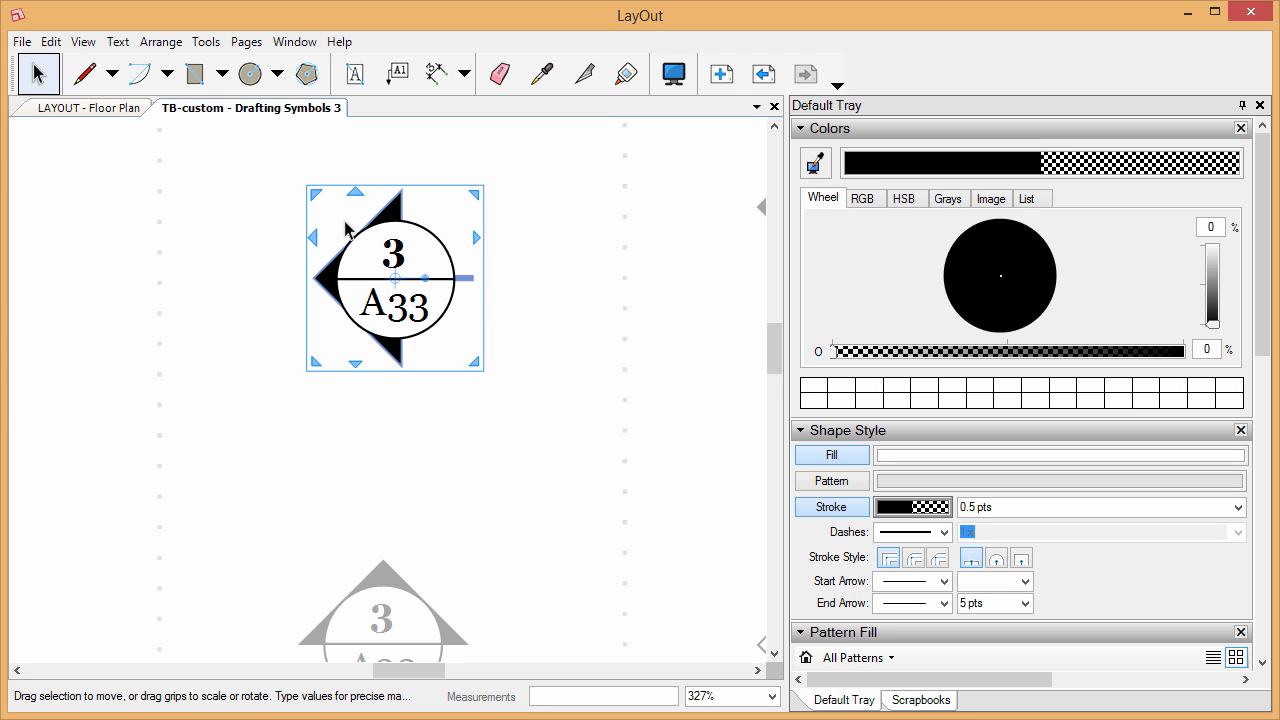
scroll(481, 236, down, 2)
click(487, 242)
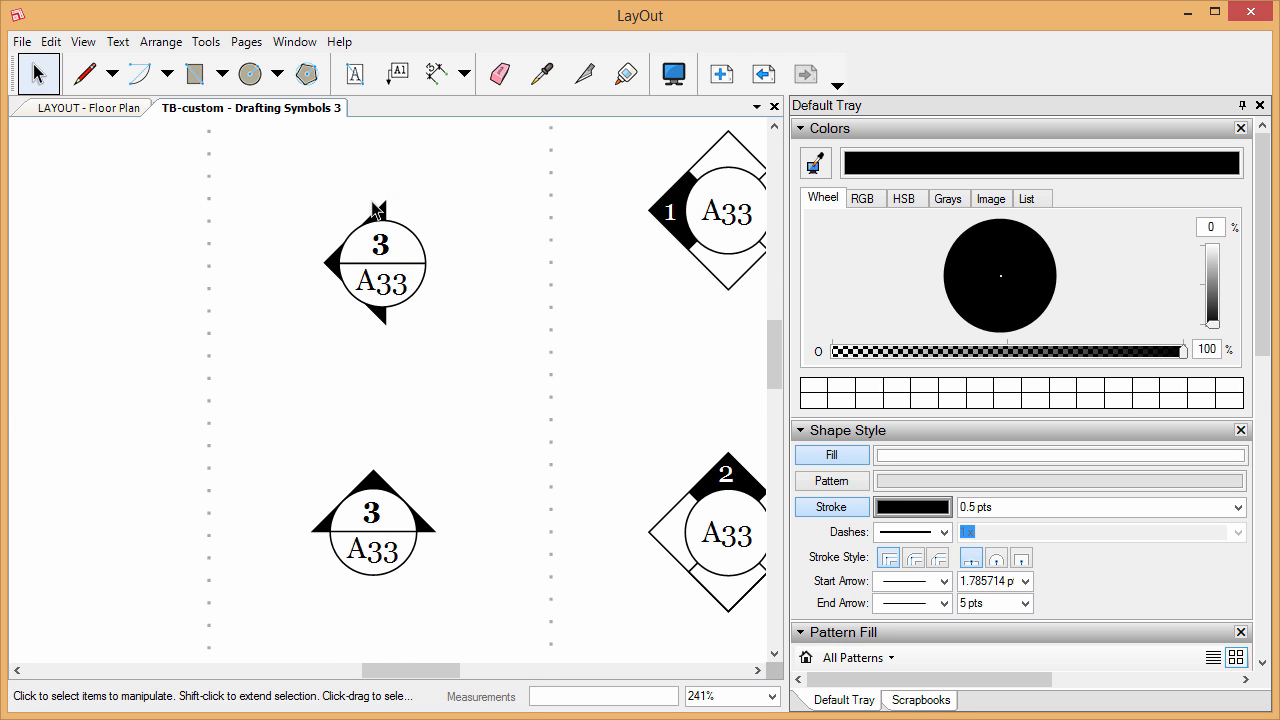
- Open the left-pointing elevation marker's group and select its arrow to examine the arrow group's extents, leaving the group again
scroll(375, 208, up, 2)
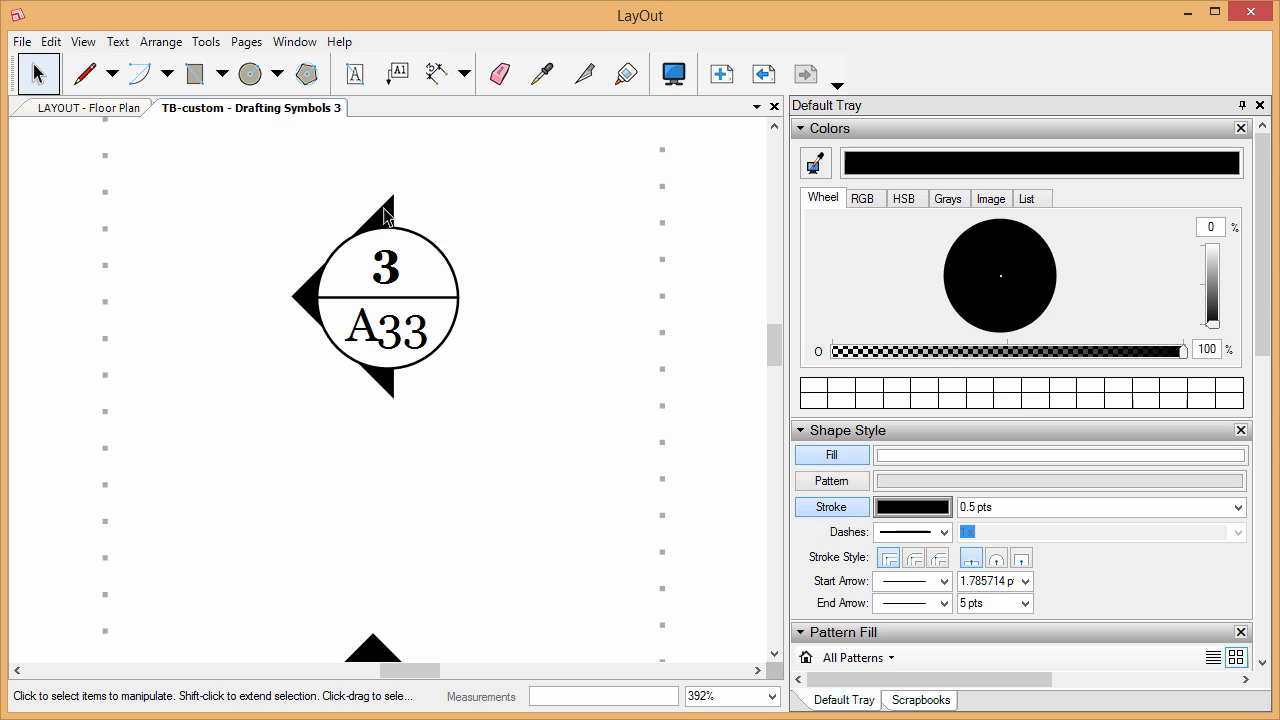
click(385, 215)
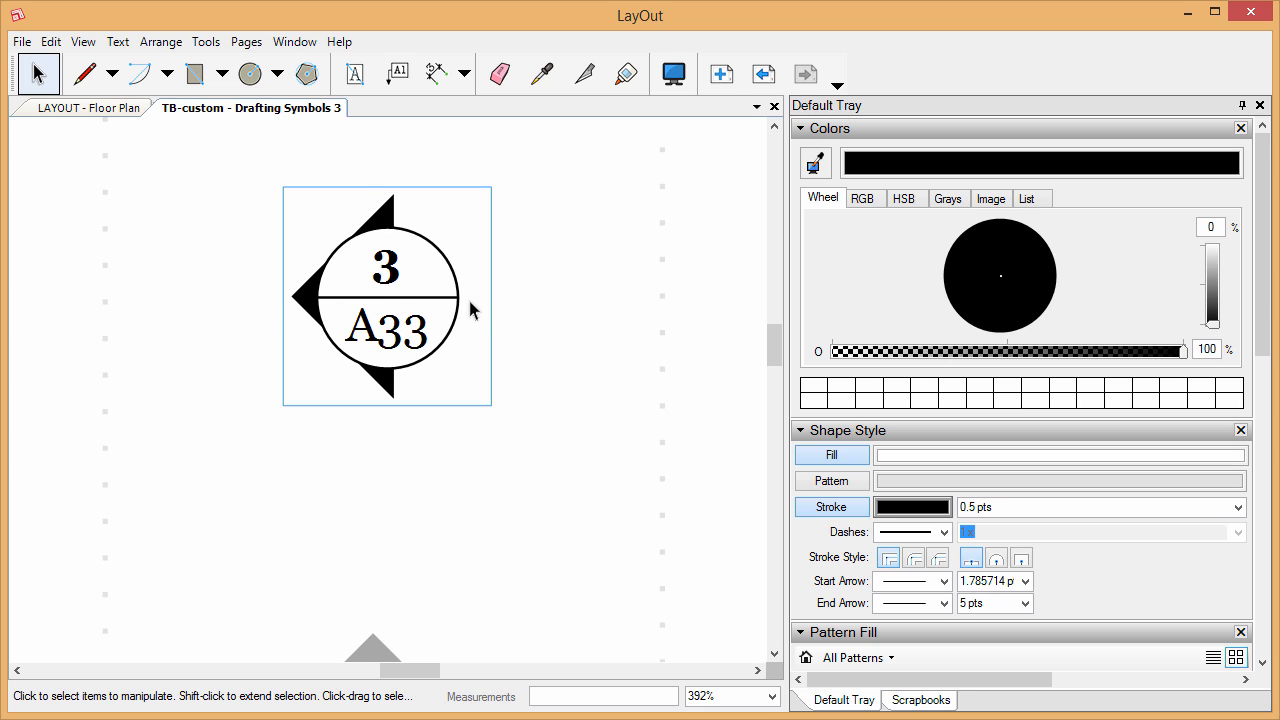
click(377, 213)
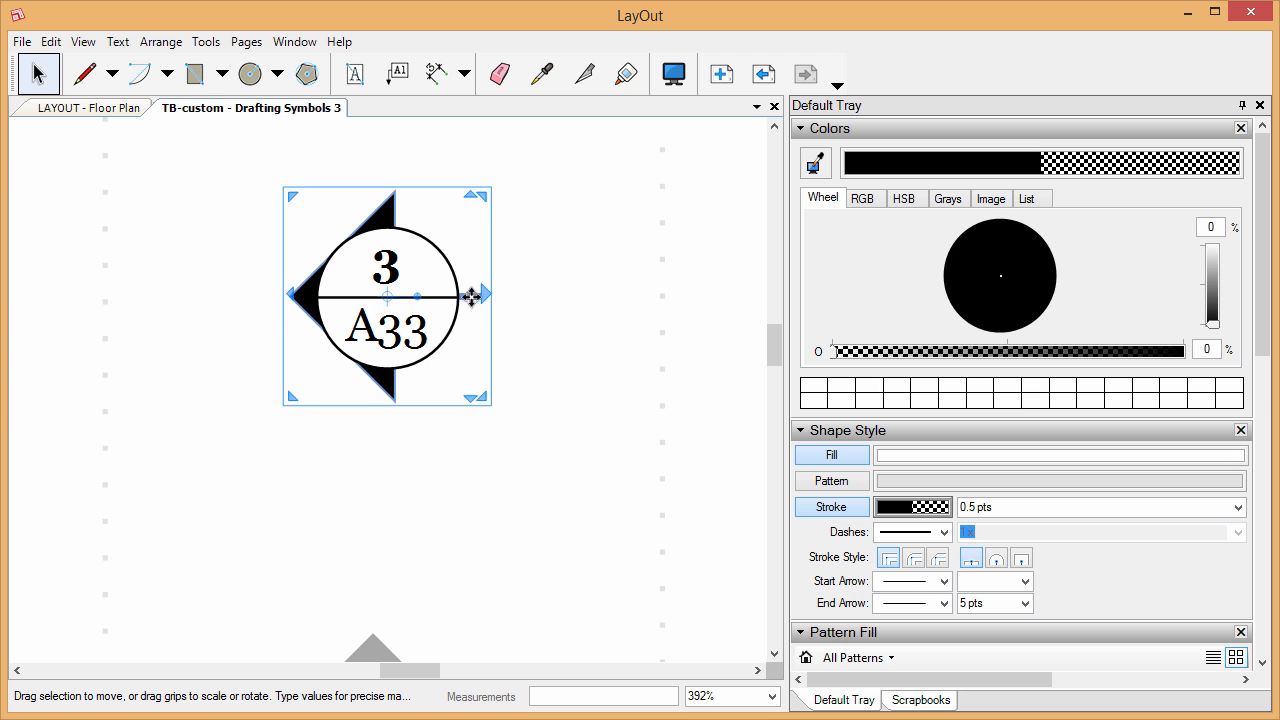
scroll(471, 297, up, 2)
scroll(490, 292, down, 1)
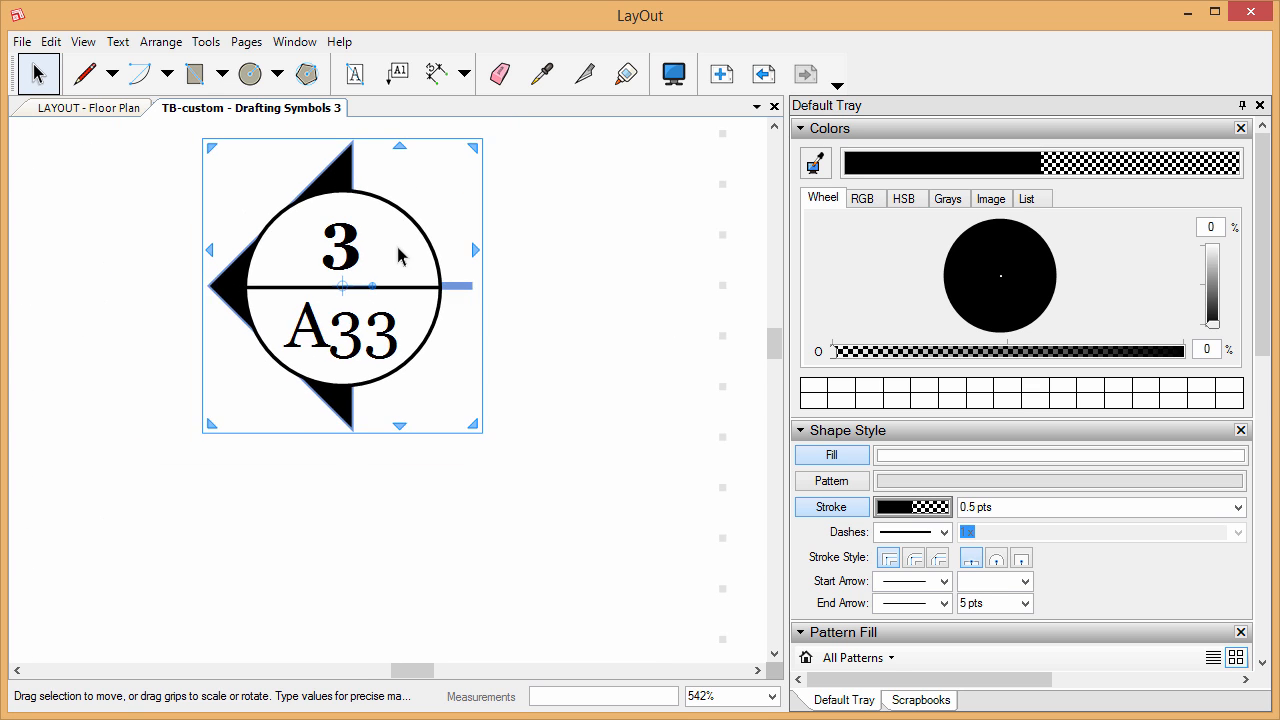
scroll(398, 256, down, 3)
click(458, 244)
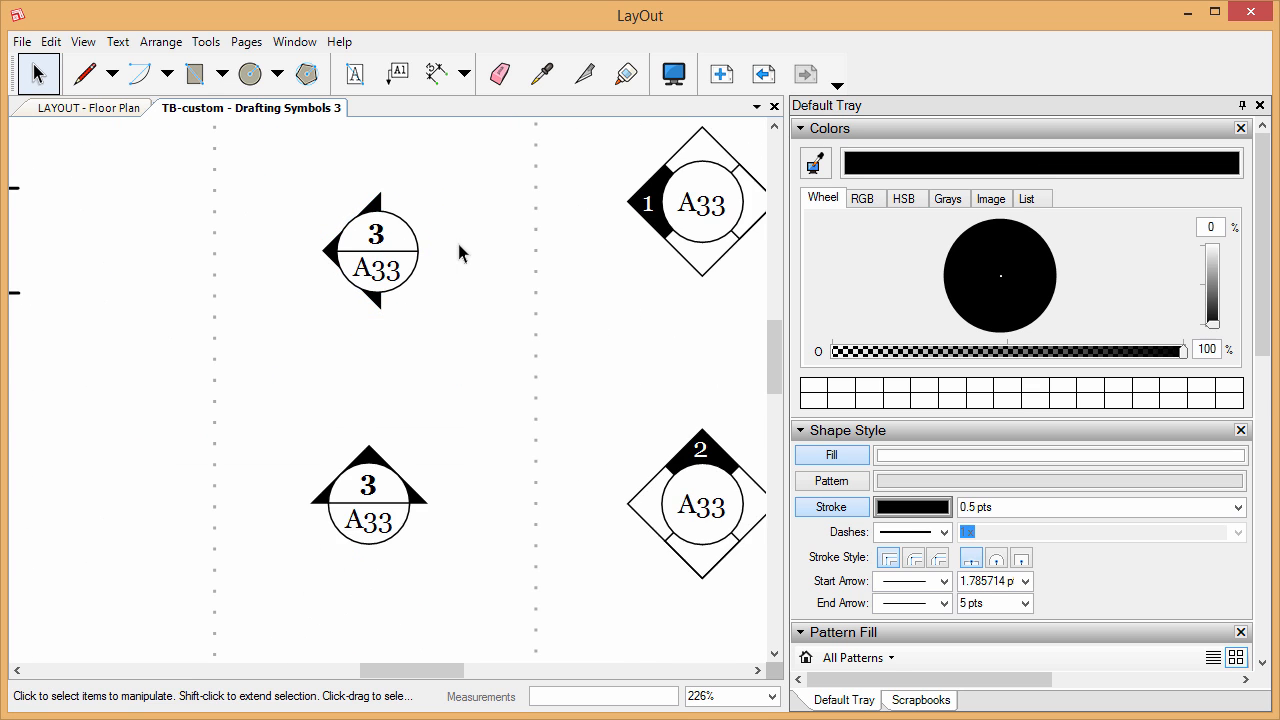
- Show the grid around the upward-pointing elevation marker reading 3 over A33
scroll(434, 380, down, 2)
scroll(410, 458, up, 5)
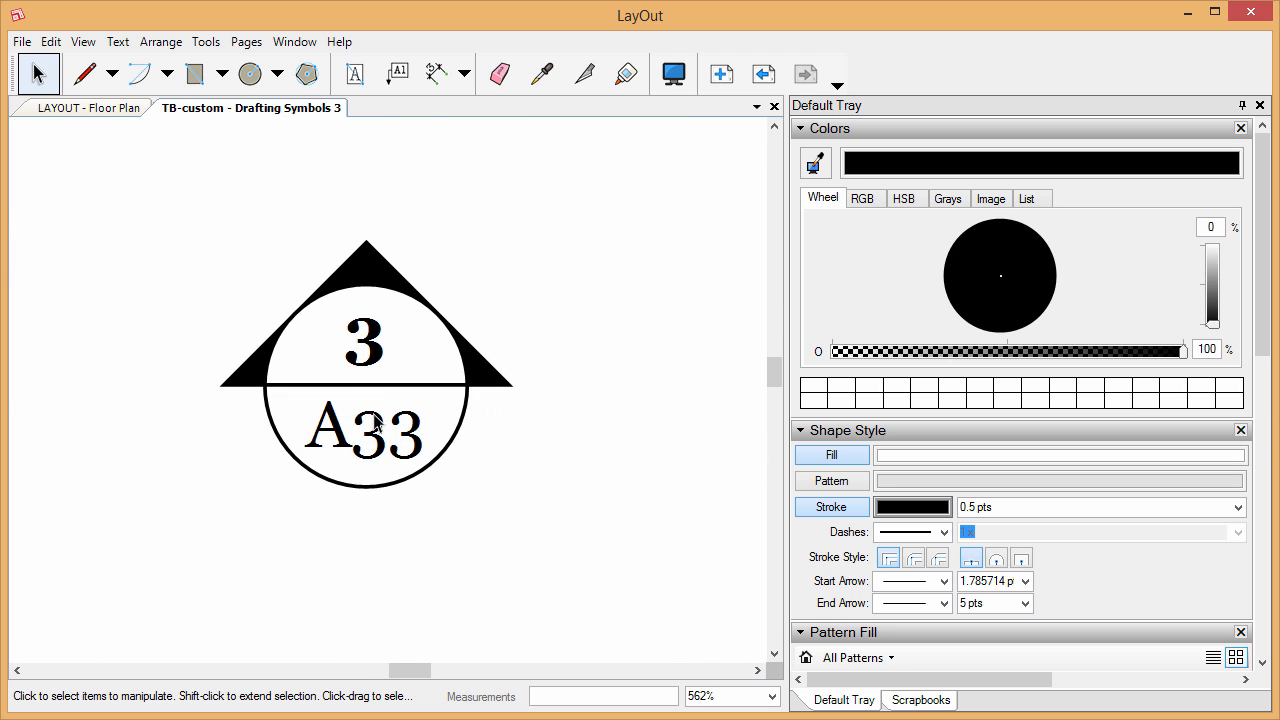
scroll(490, 524, down, 1)
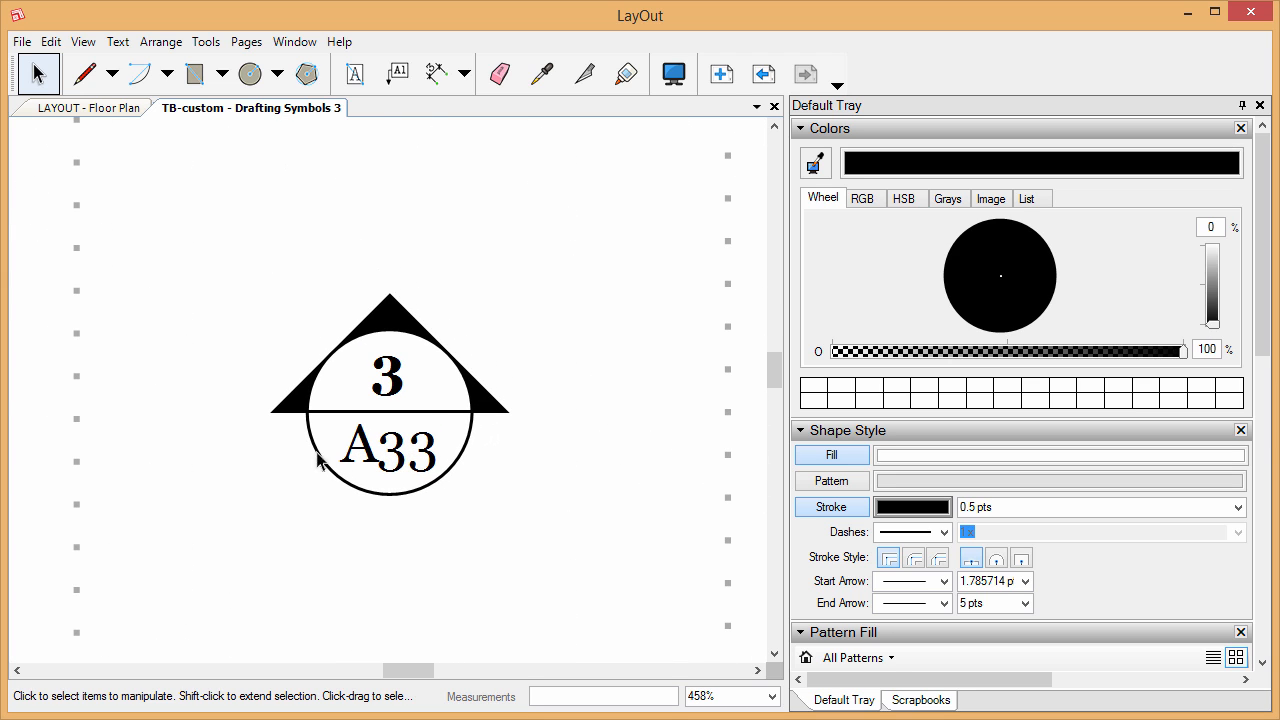
right_click(536, 370)
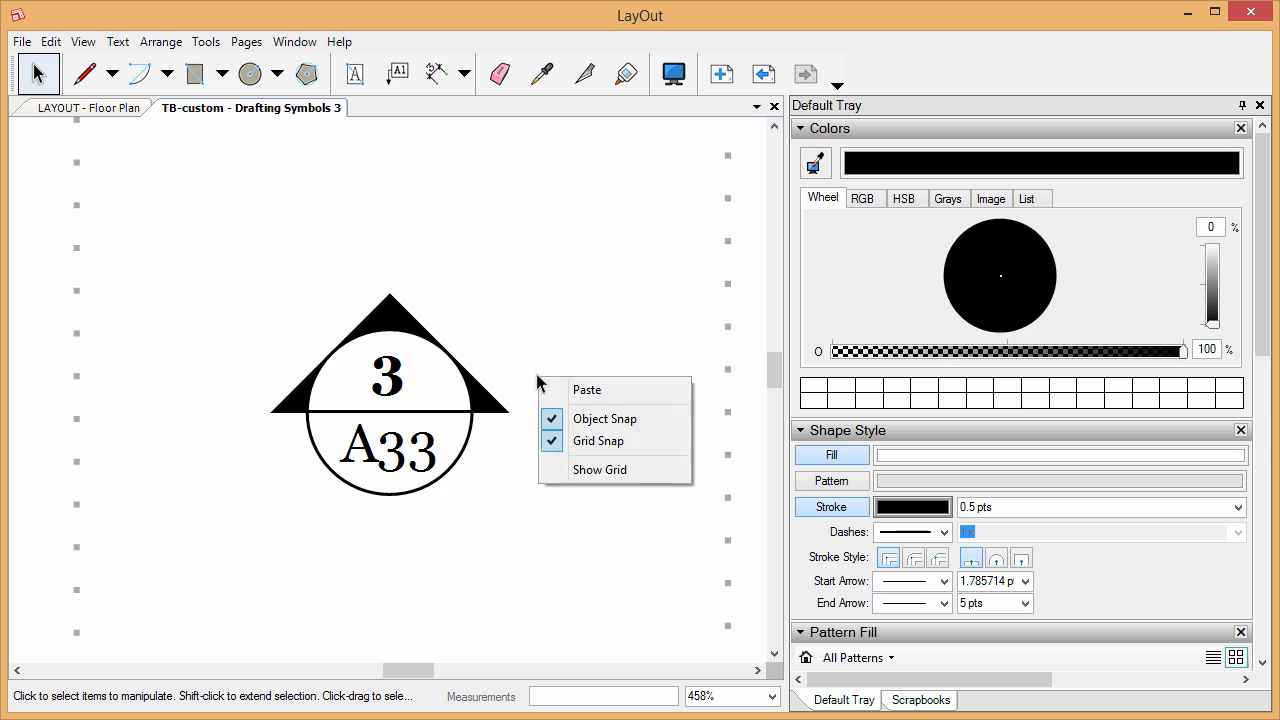
click(600, 470)
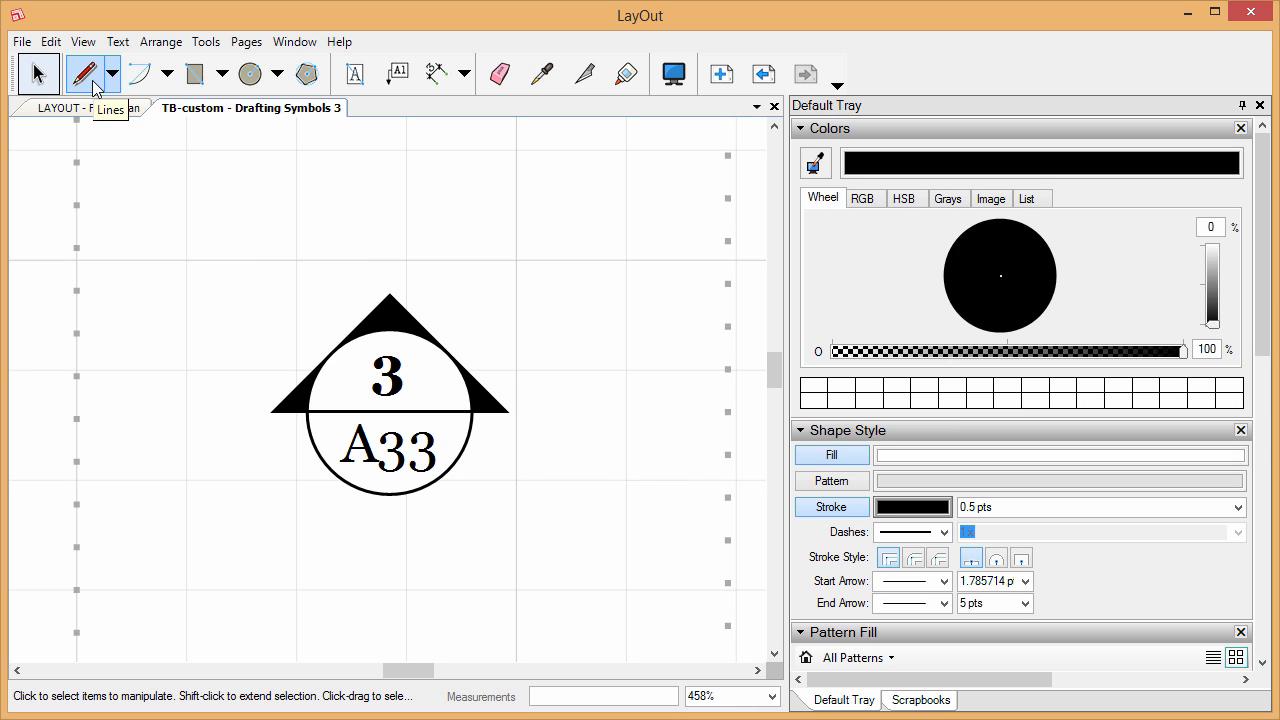
- Ungroup the upward-pointing elevation marker so its triangle, circle and labels can be edited separately, and clear the selection
click(386, 337)
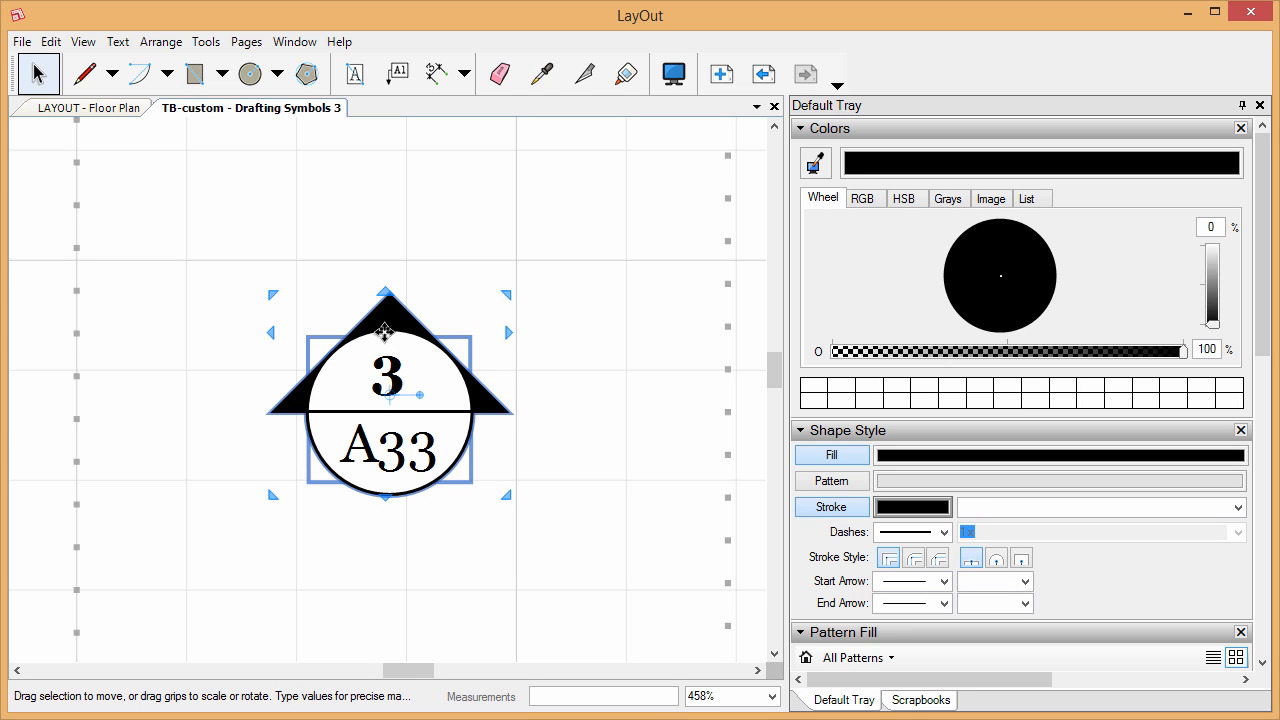
right_click(386, 335)
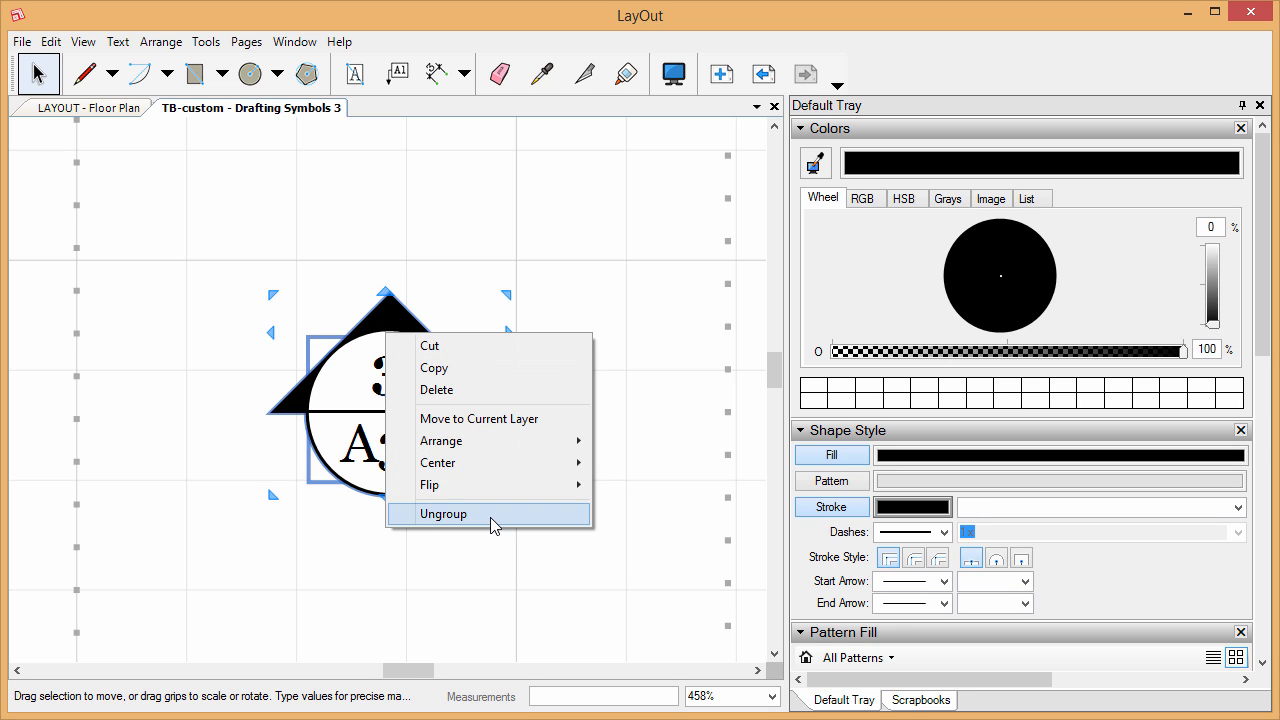
click(490, 517)
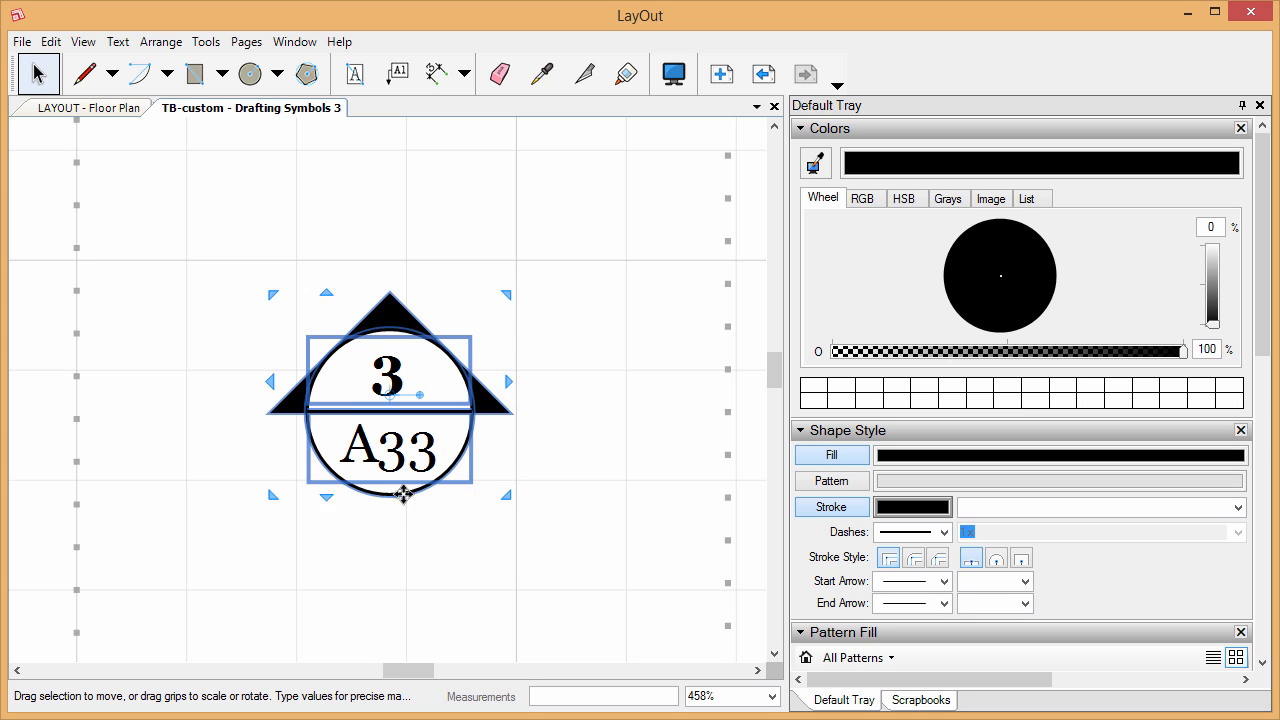
click(562, 405)
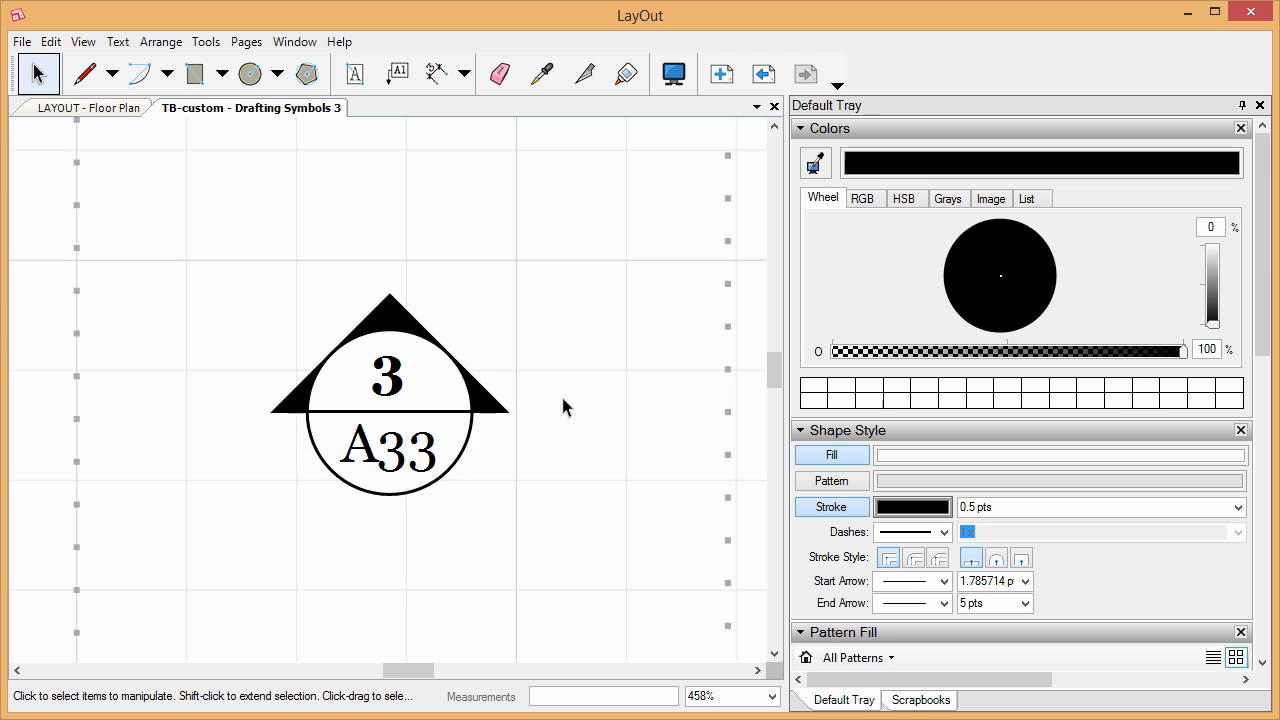
- Draw a vertical line about 1/2" long beside the upward-pointing marker, starting at grid point 4", 2", and finish the line
click(85, 73)
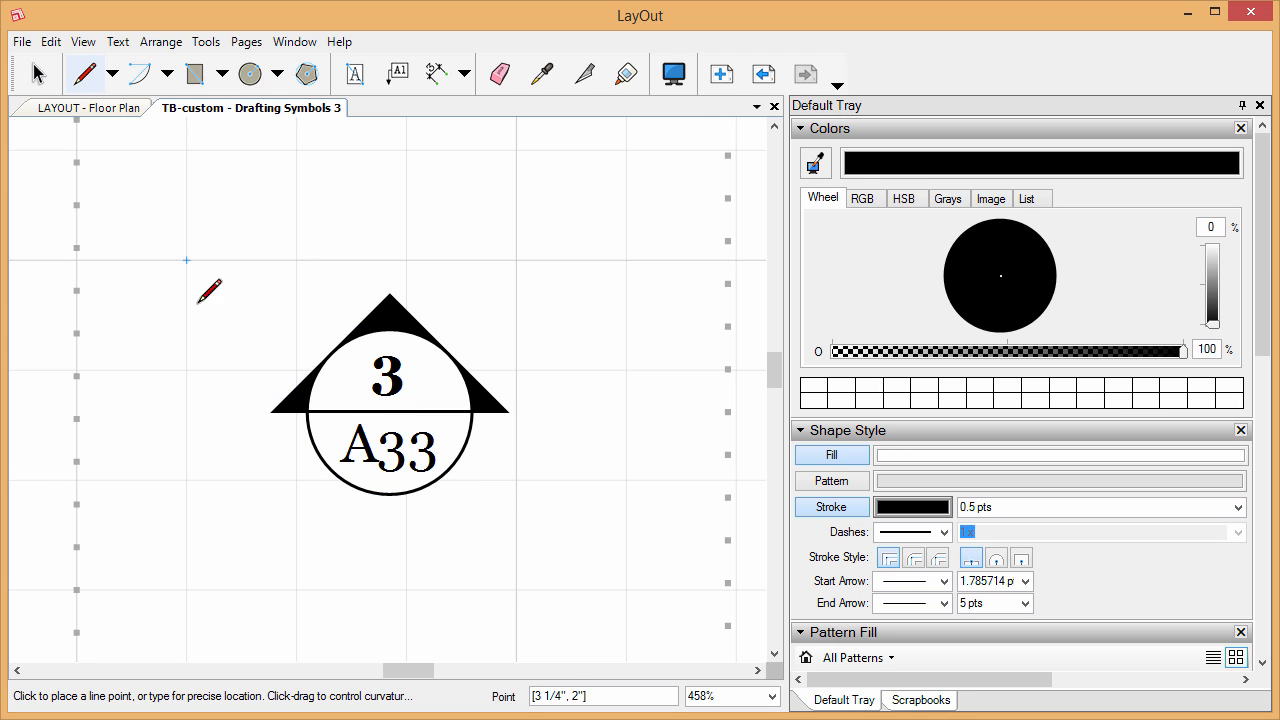
scroll(192, 266, down, 1)
scroll(466, 332, up, 1)
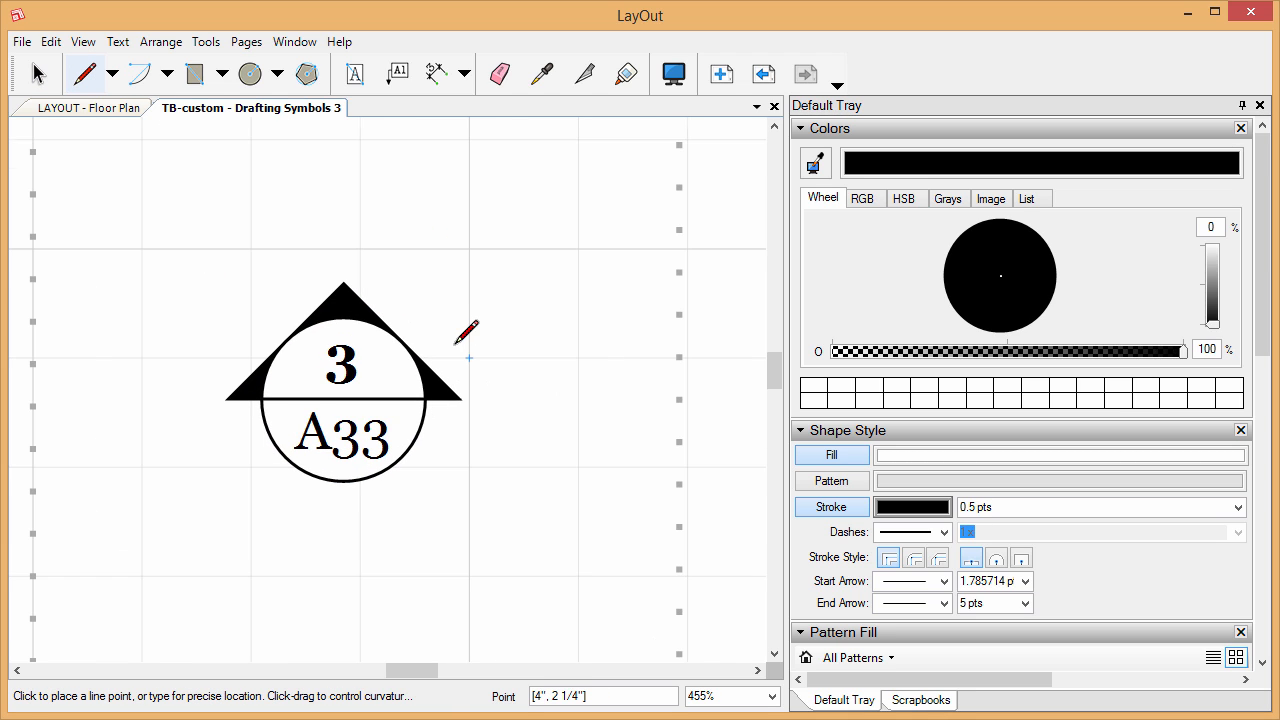
right_click(469, 248)
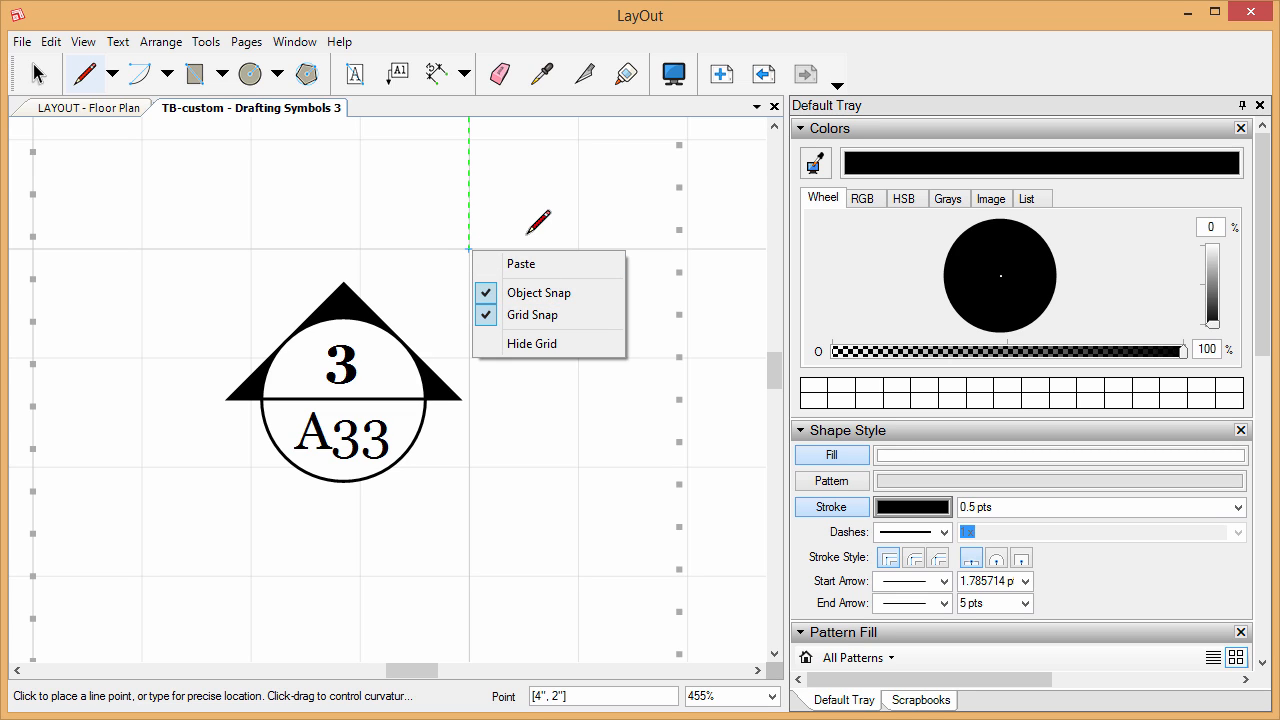
click(579, 248)
key(Escape)
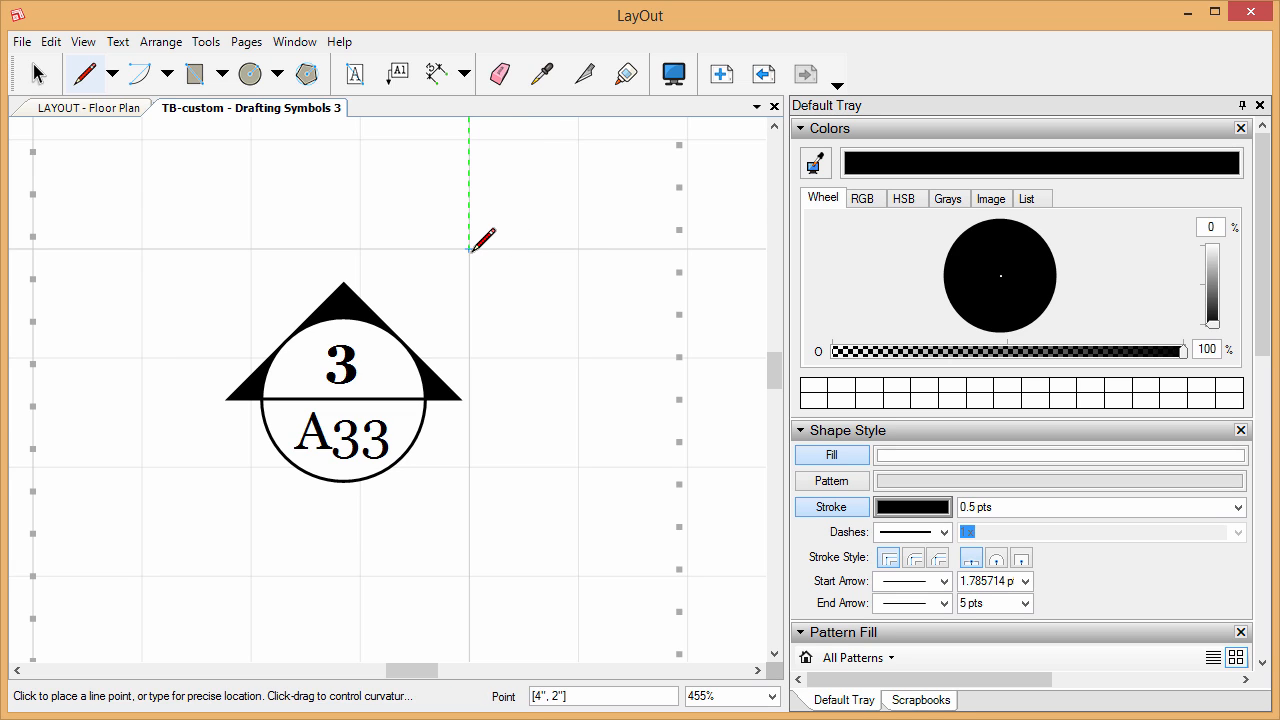
click(469, 248)
click(469, 466)
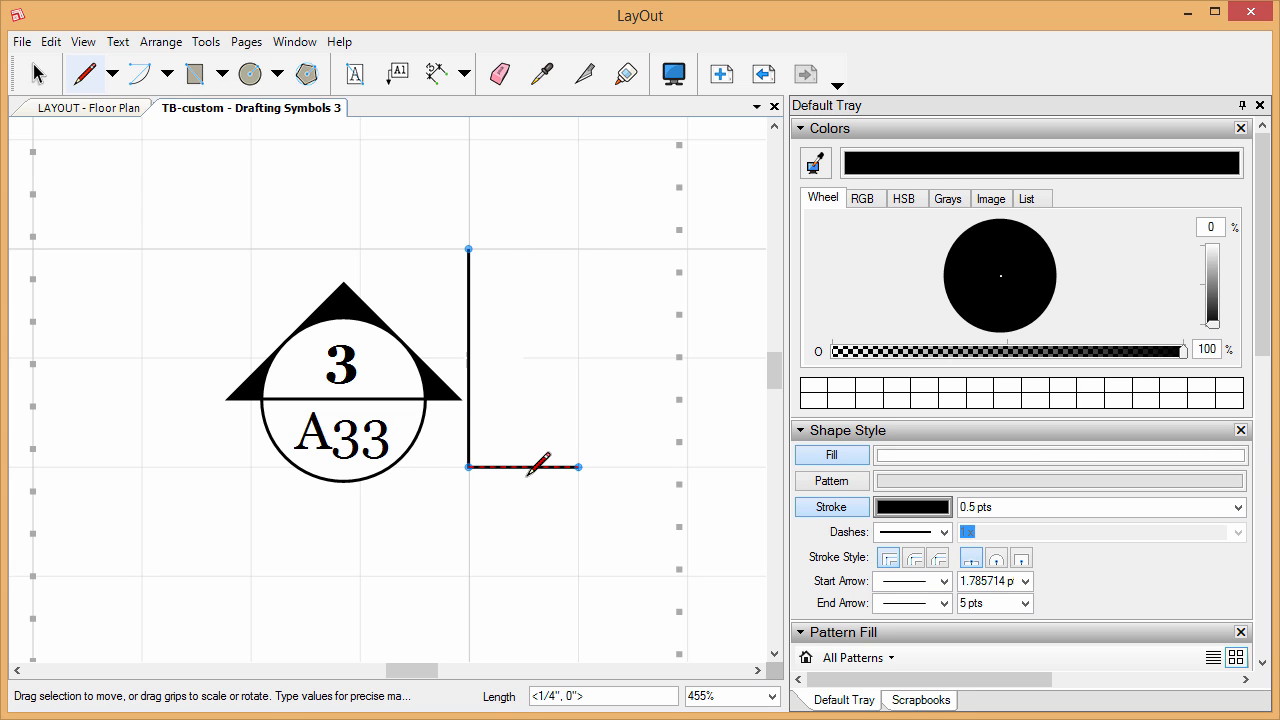
key(Escape)
scroll(481, 394, down, 2)
key(space)
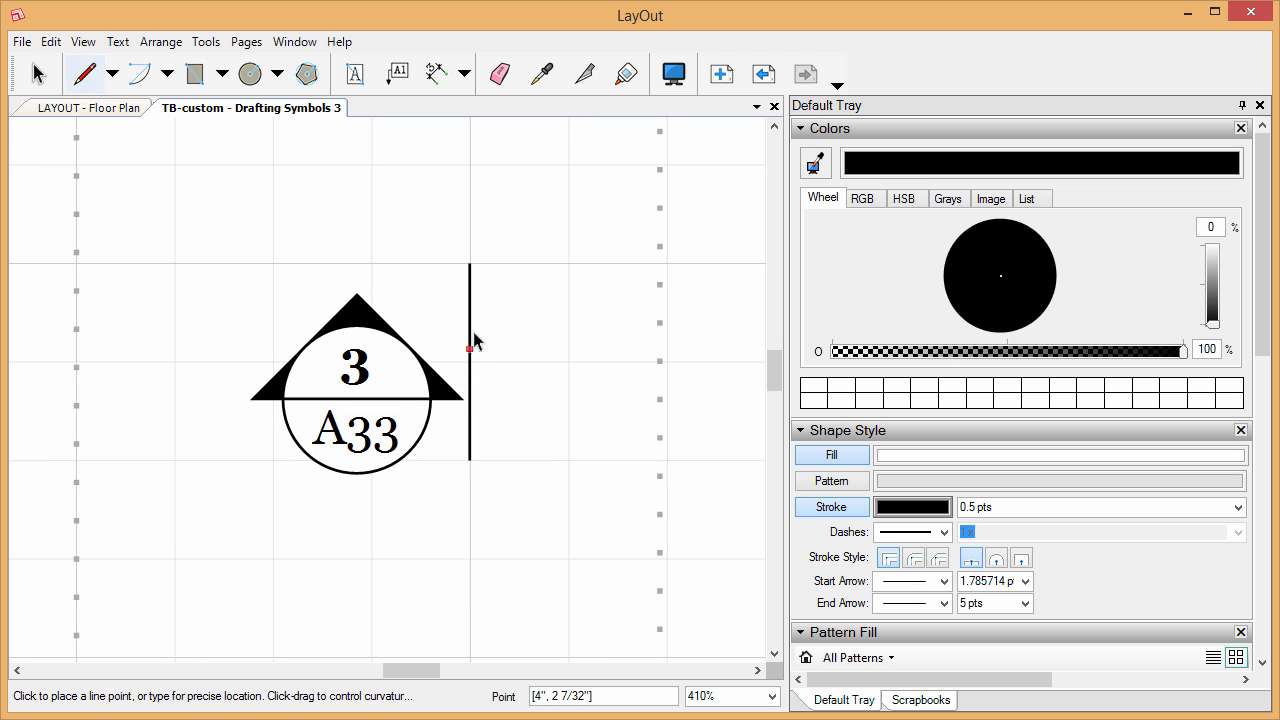
- Pull the black triangle off the marker's circle and position it over the upper half of the vertical line, centred on it
click(473, 336)
scroll(488, 380, up, 1)
scroll(489, 388, up, 1)
click(331, 291)
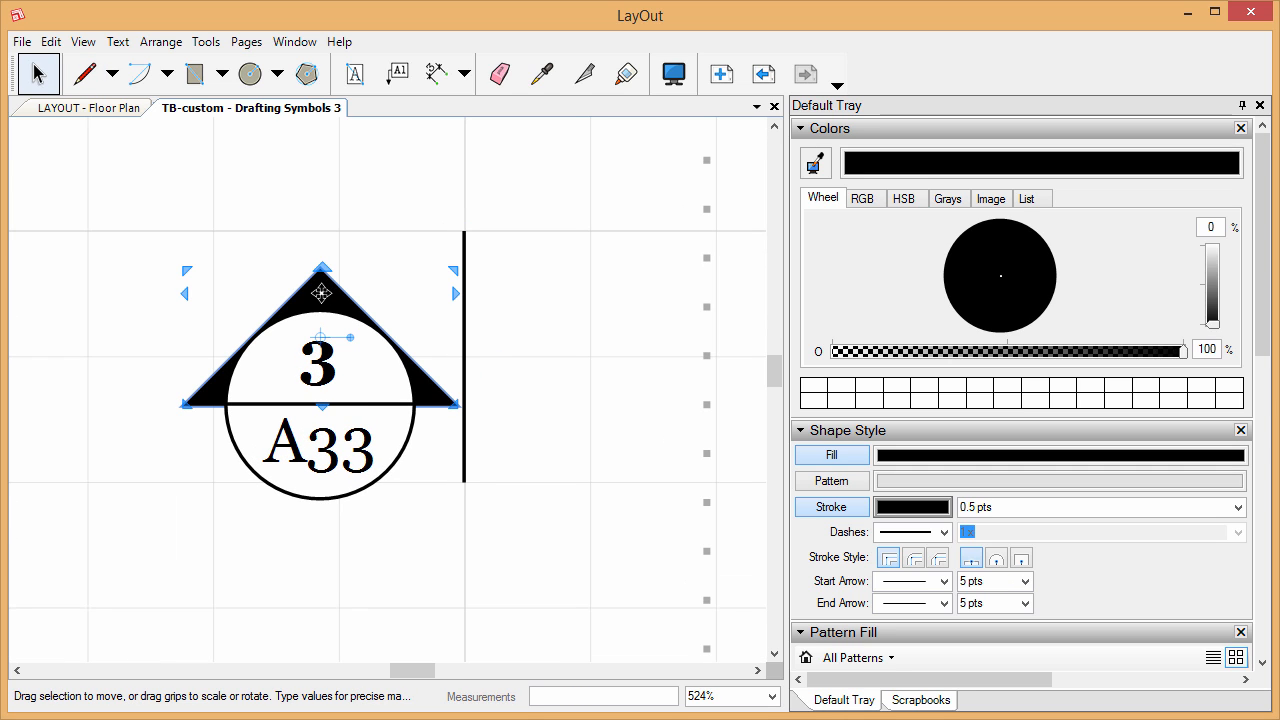
drag(320, 293, 311, 166)
drag(338, 175, 334, 239)
scroll(345, 230, up, 2)
scroll(343, 375, down, 4)
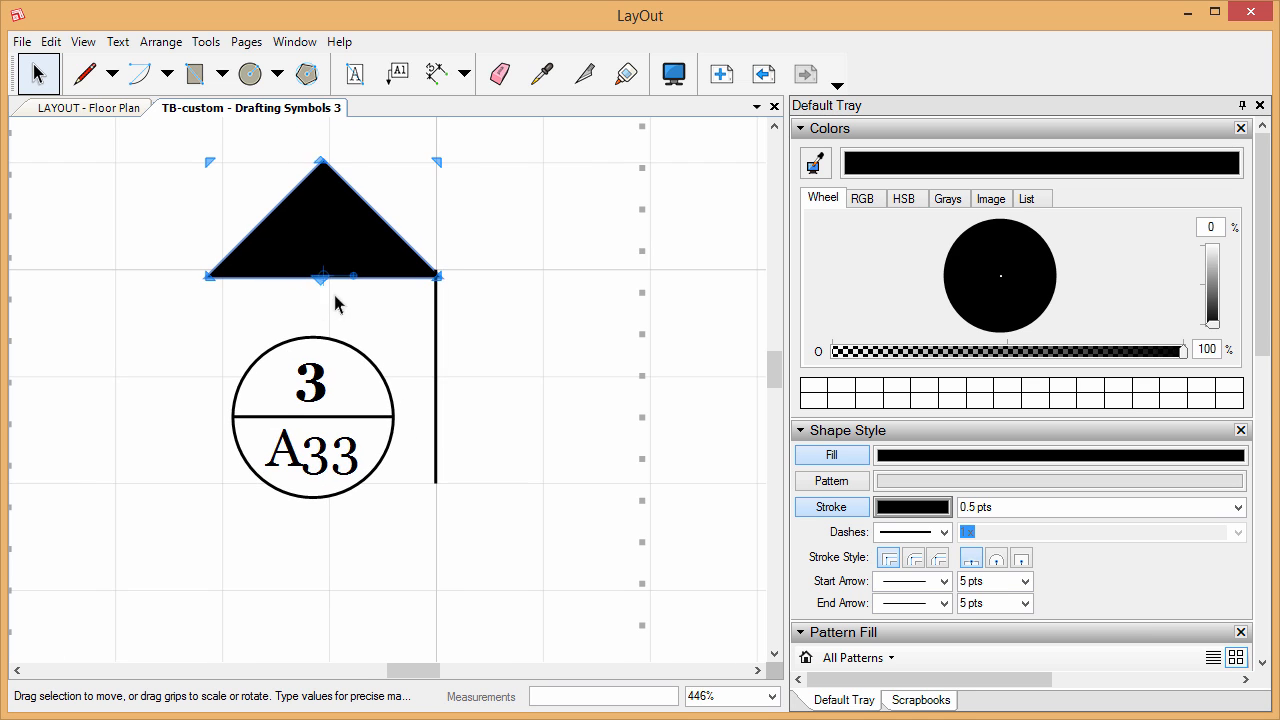
scroll(474, 291, up, 3)
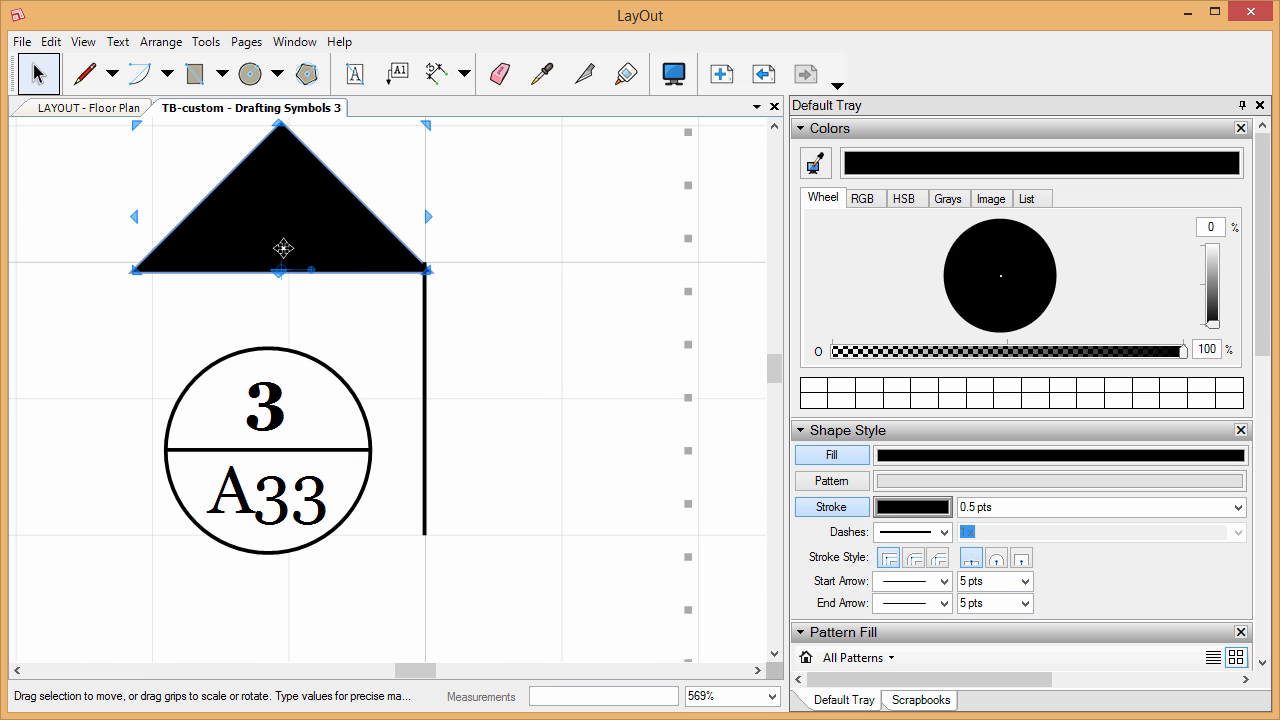
drag(277, 200, 431, 315)
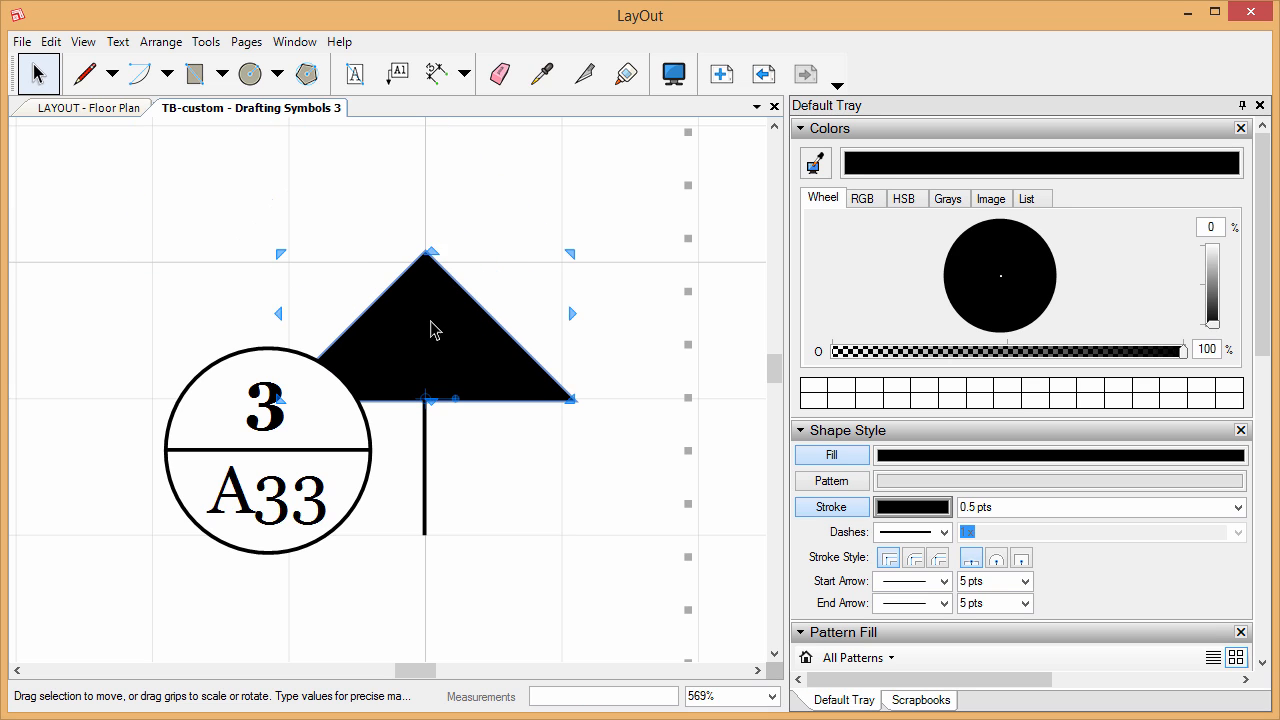
- Align the triangle's tip with the line's upper end, group both, and centre the group over the marker's circle
drag(428, 400, 452, 294)
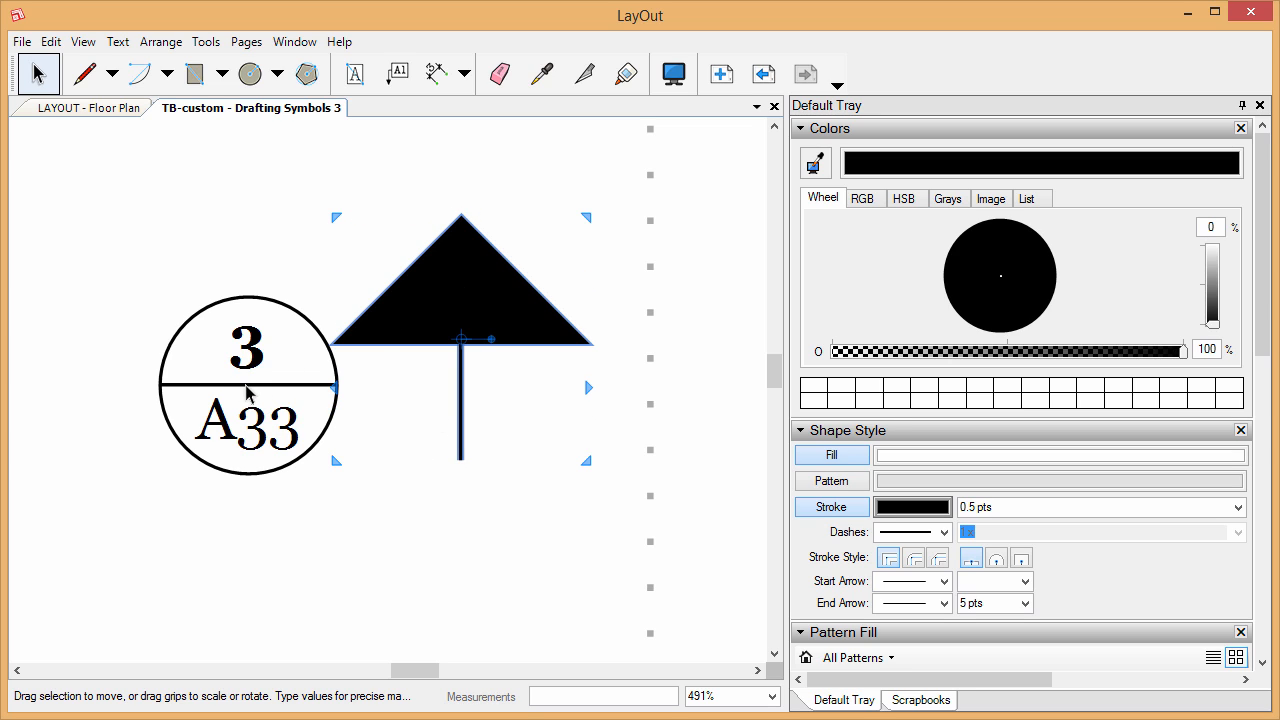
drag(477, 280, 285, 324)
scroll(208, 405, up, 2)
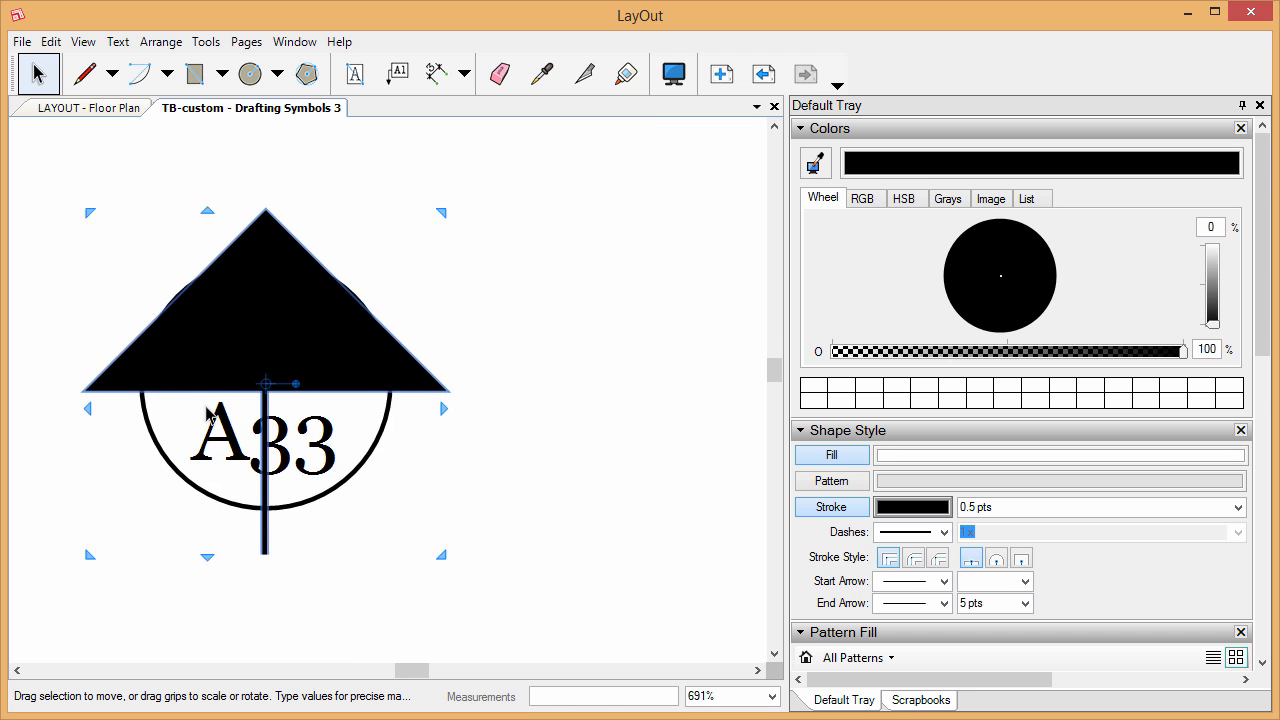
scroll(208, 415, up, 1)
scroll(255, 349, down, 2)
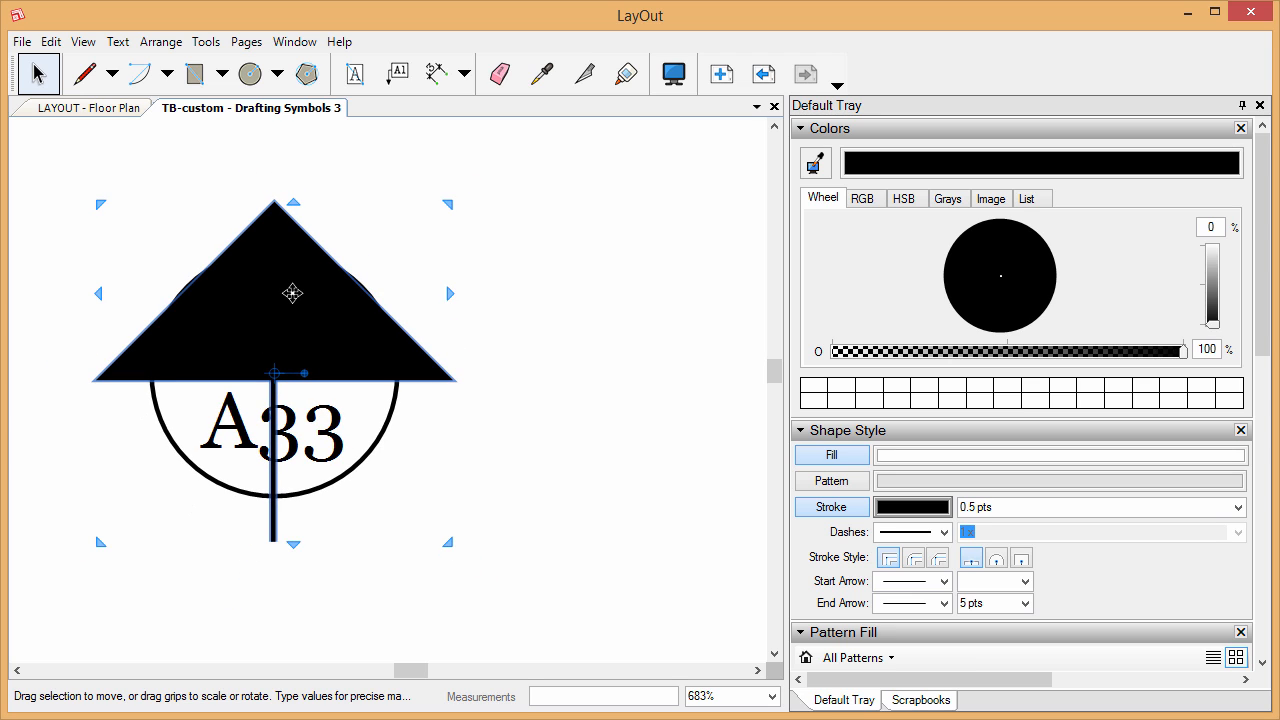
- Send the triangle-and-line group to the back, behind the circle and its labels
right_click(306, 295)
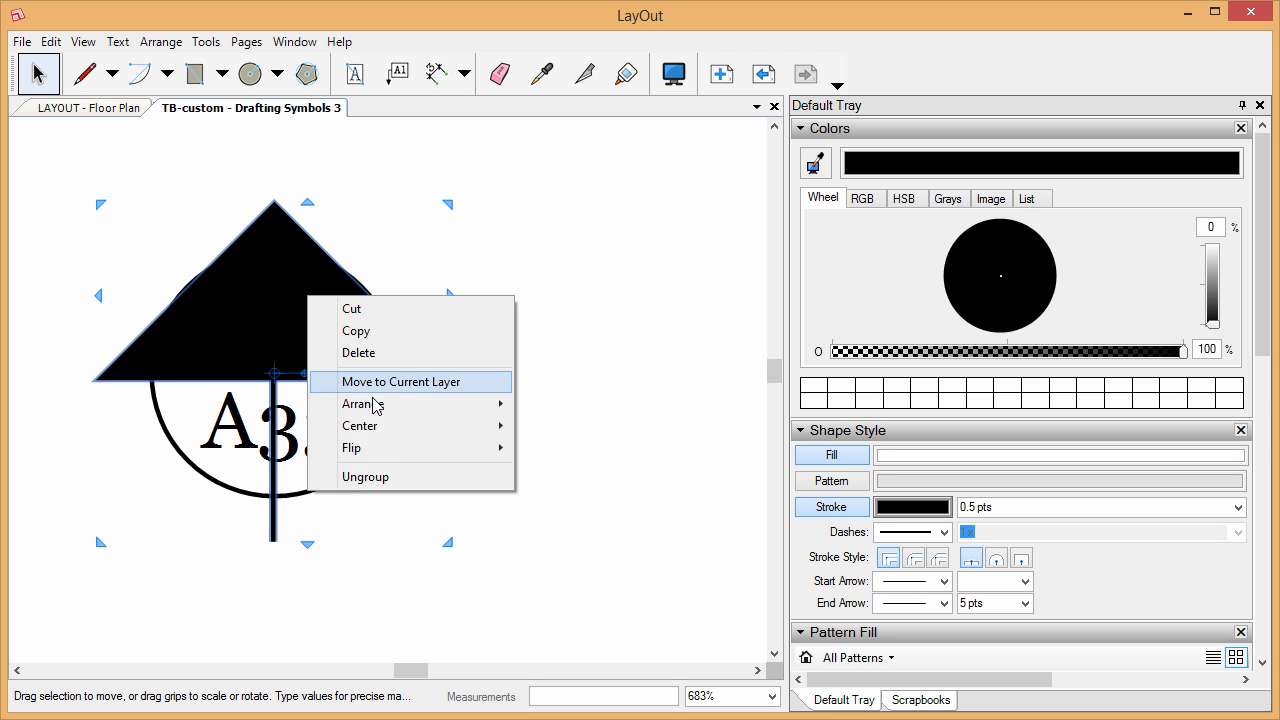
mouse_move(418, 410)
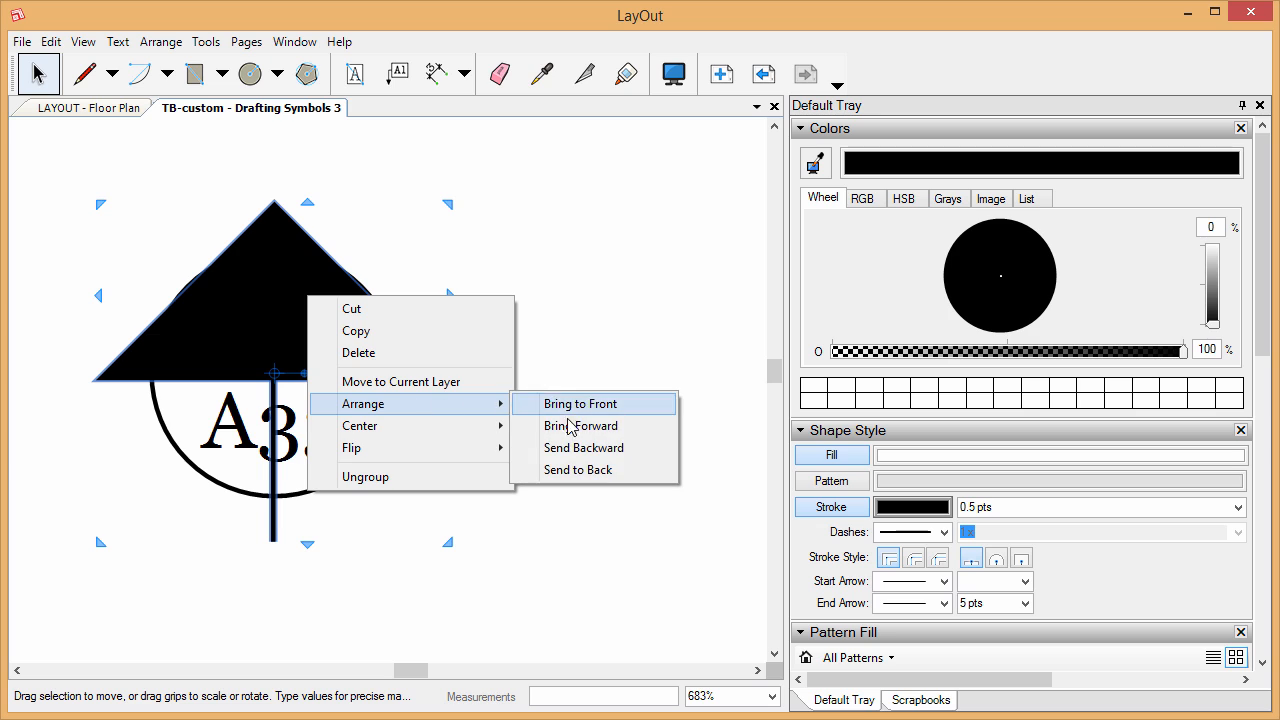
click(587, 469)
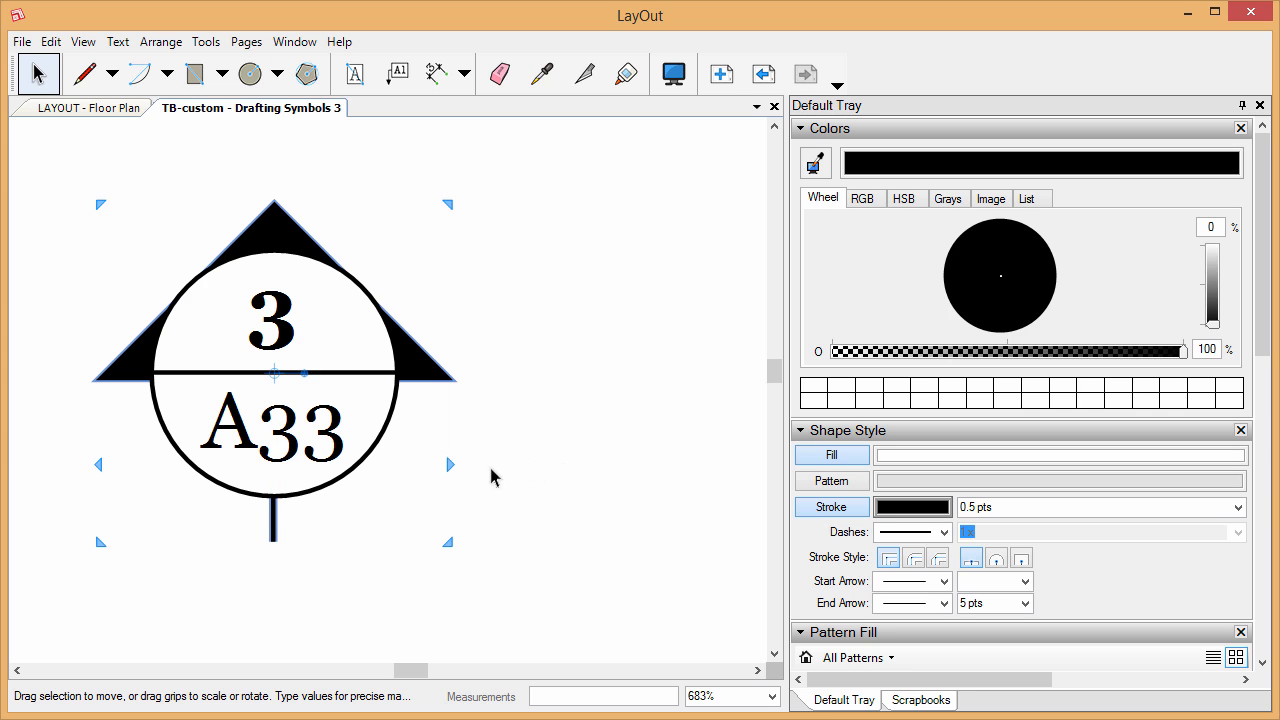
- Set the stroke opacity of the vertical line inside the arrow group to 0%, leave the group and reselect it
double_click(272, 527)
click(273, 528)
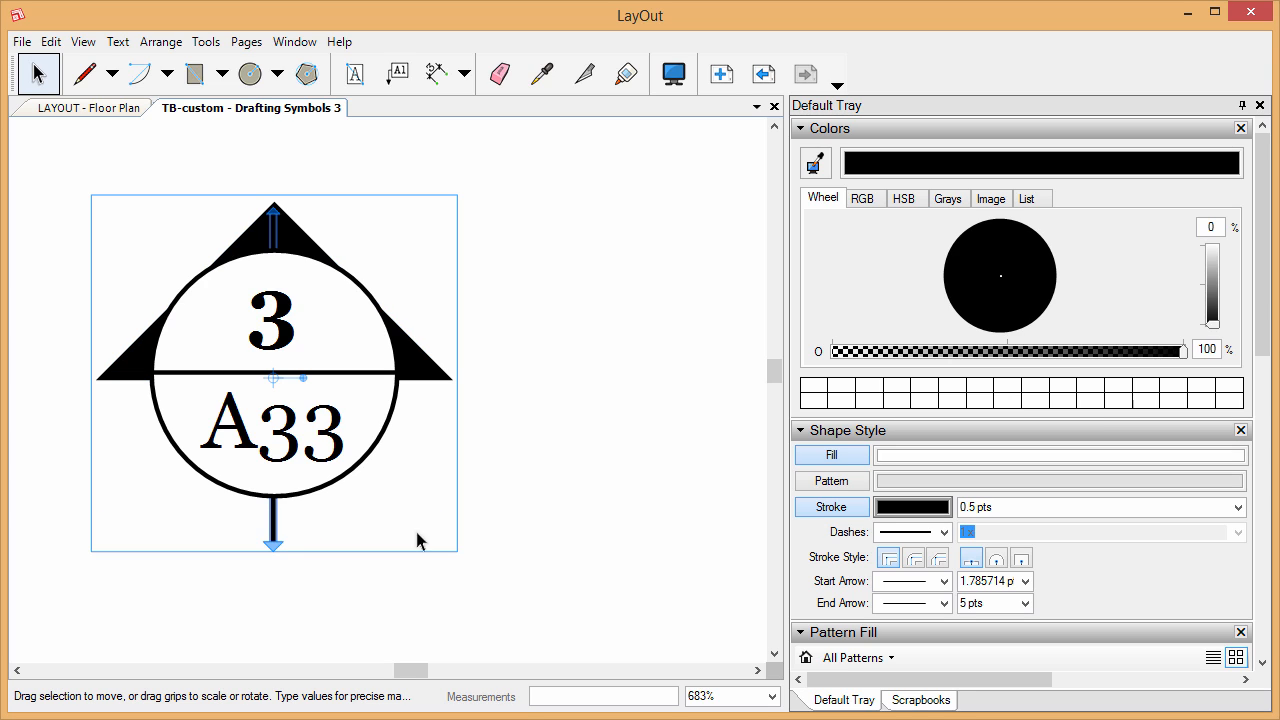
click(820, 128)
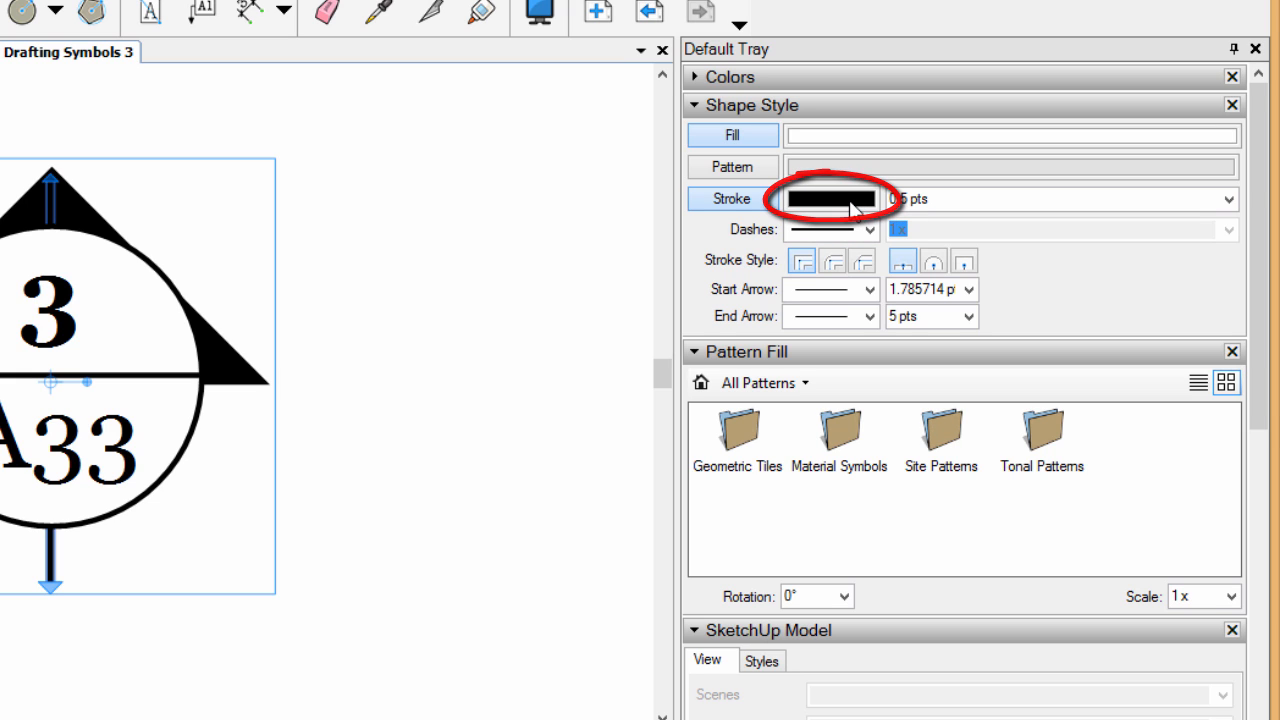
click(851, 206)
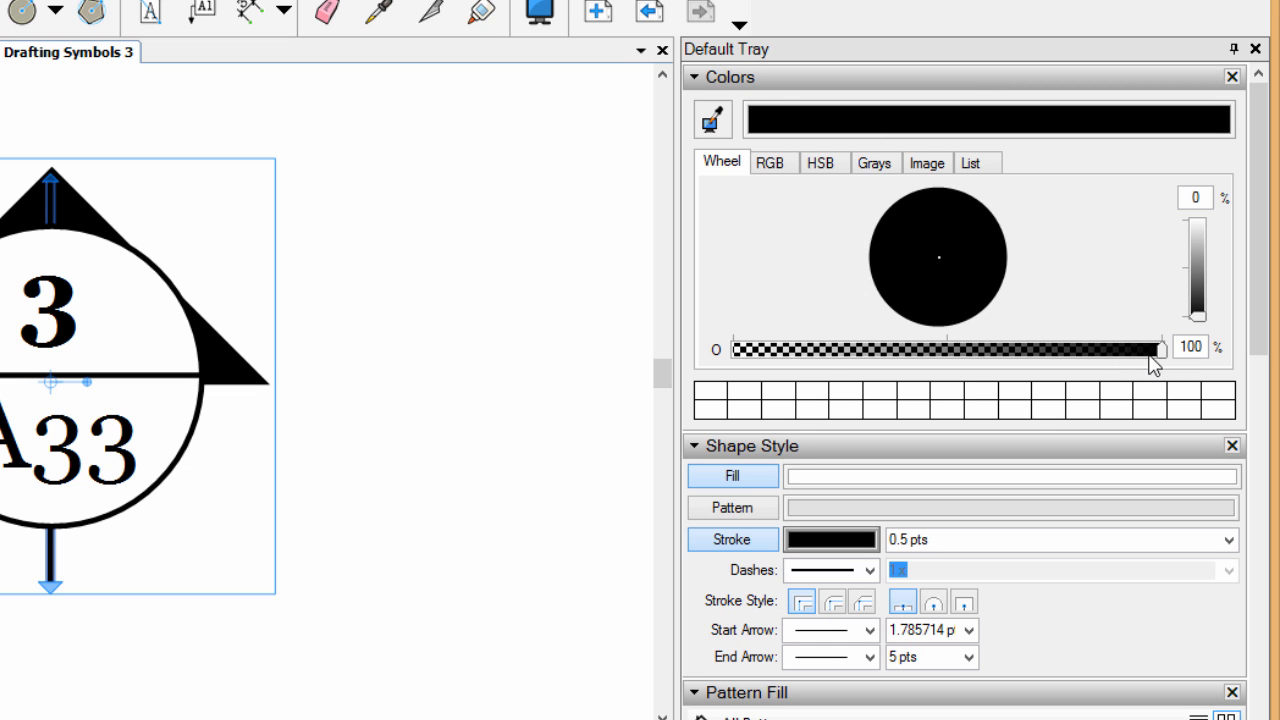
click(773, 350)
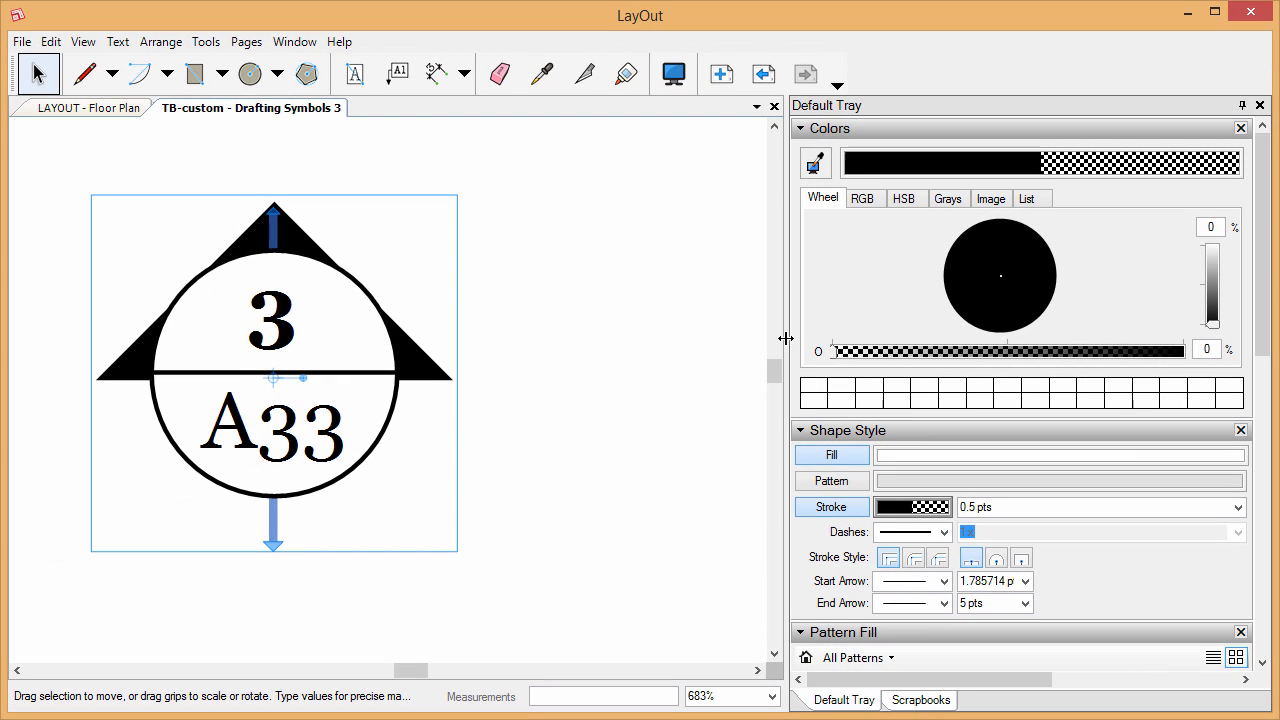
click(522, 335)
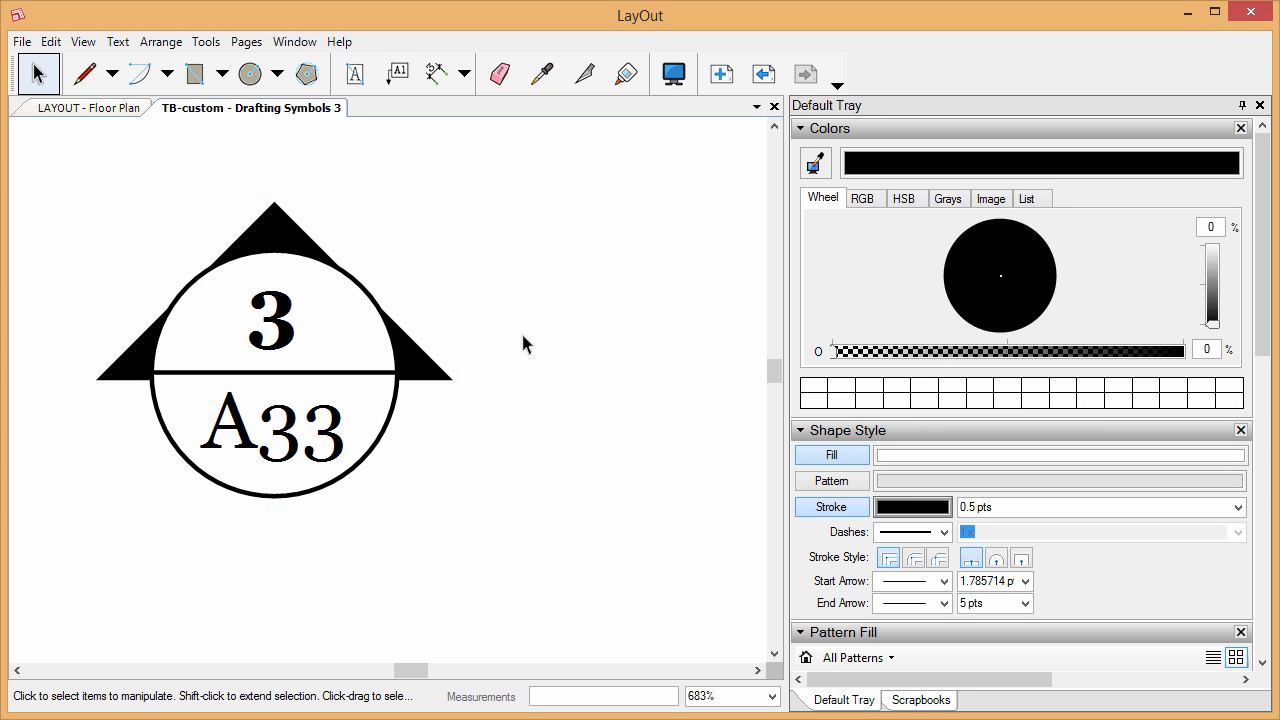
click(257, 229)
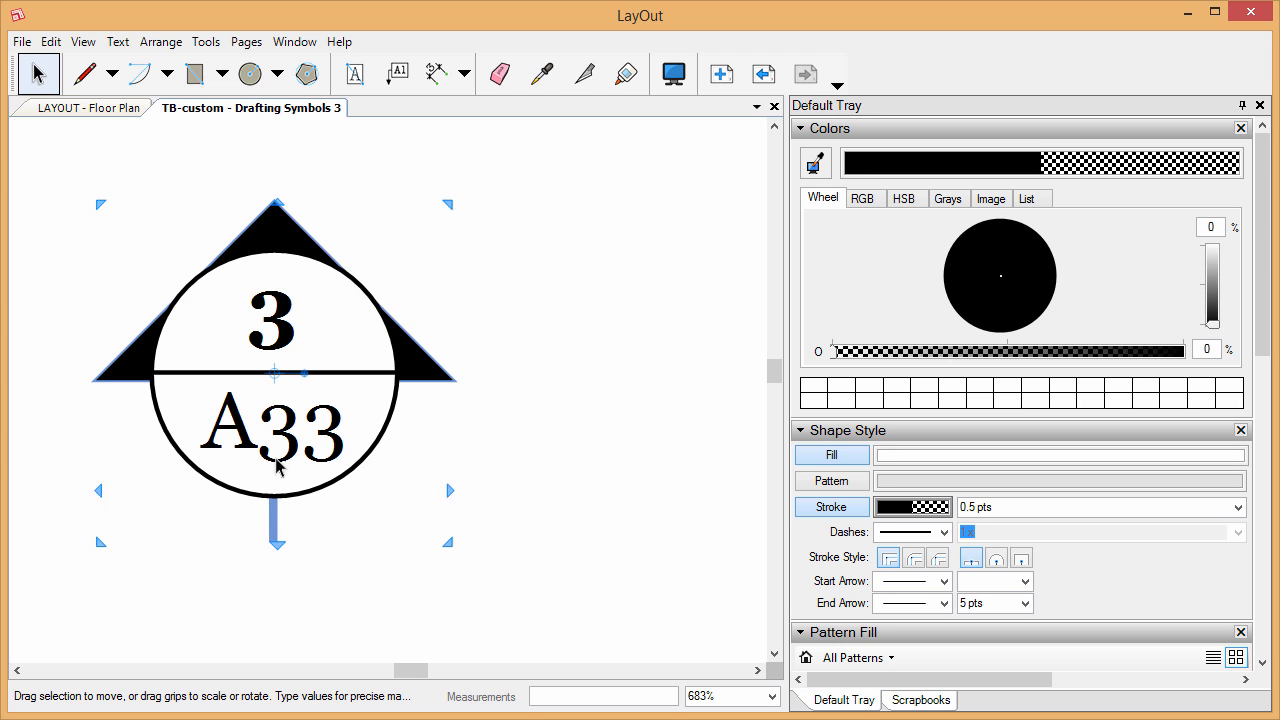
- Rotate the arrow group 90 degrees counterclockwise around the circle's centre so its tip points left
scroll(296, 385, down, 1)
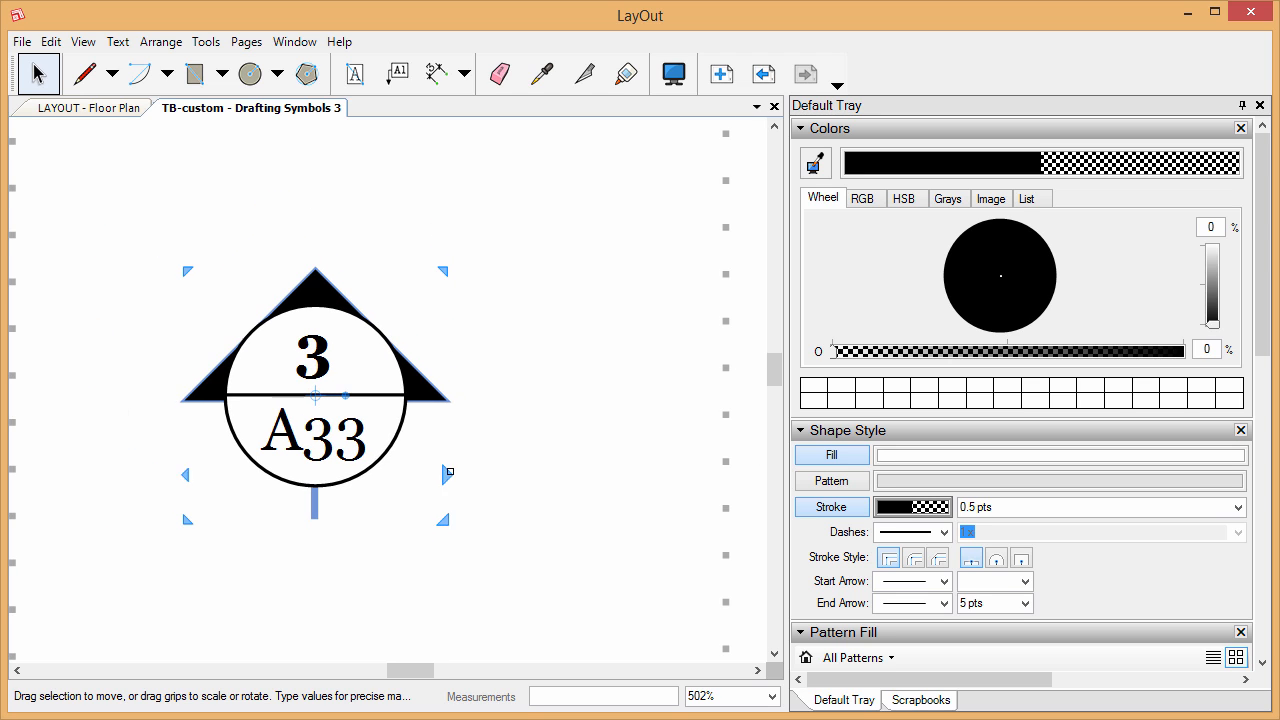
drag(345, 400, 340, 250)
scroll(367, 480, down, 1)
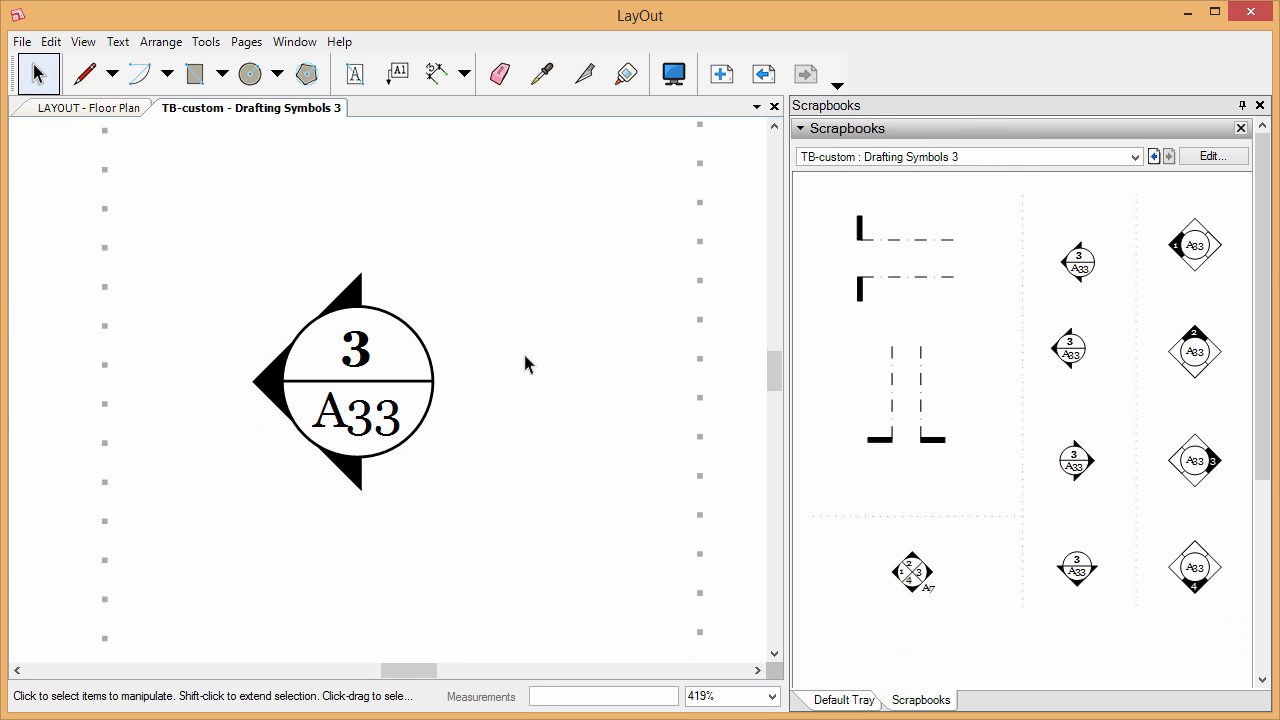
- Group the arrow, circle and labels into one elevation marker and save the TB-custom scrapbook
drag(202, 228, 554, 581)
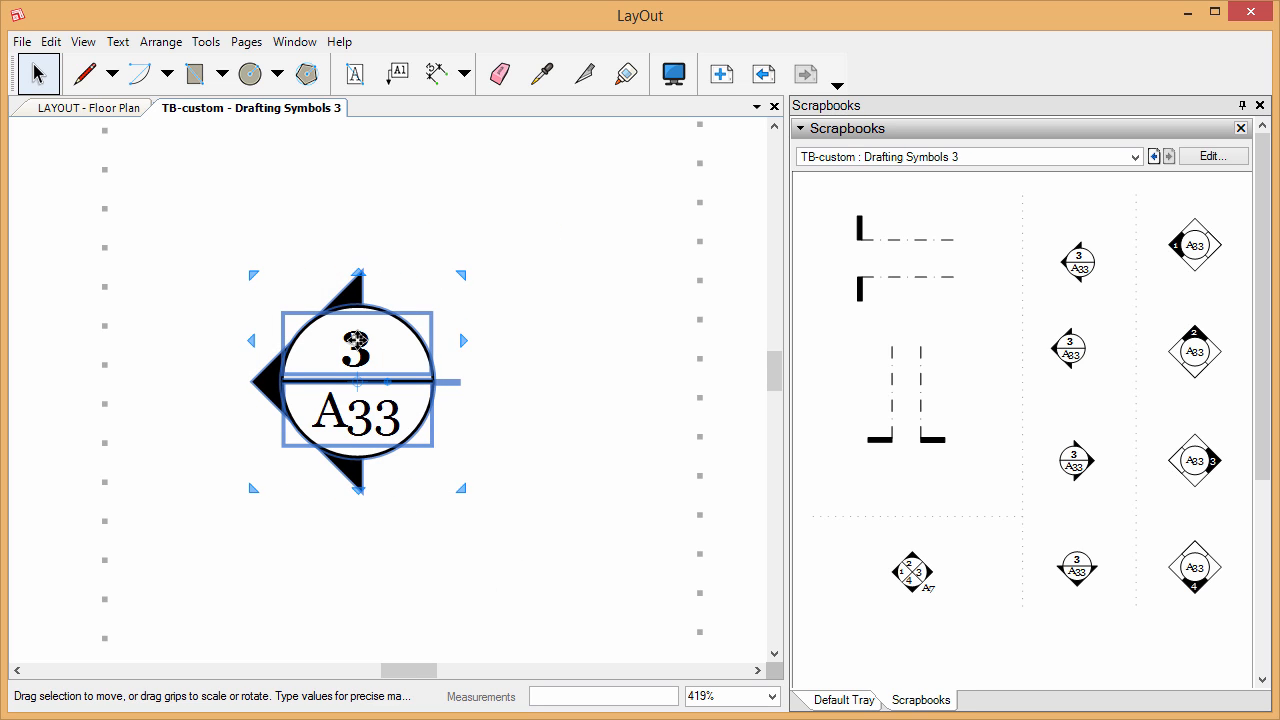
click(251, 244)
drag(209, 242, 524, 540)
right_click(315, 329)
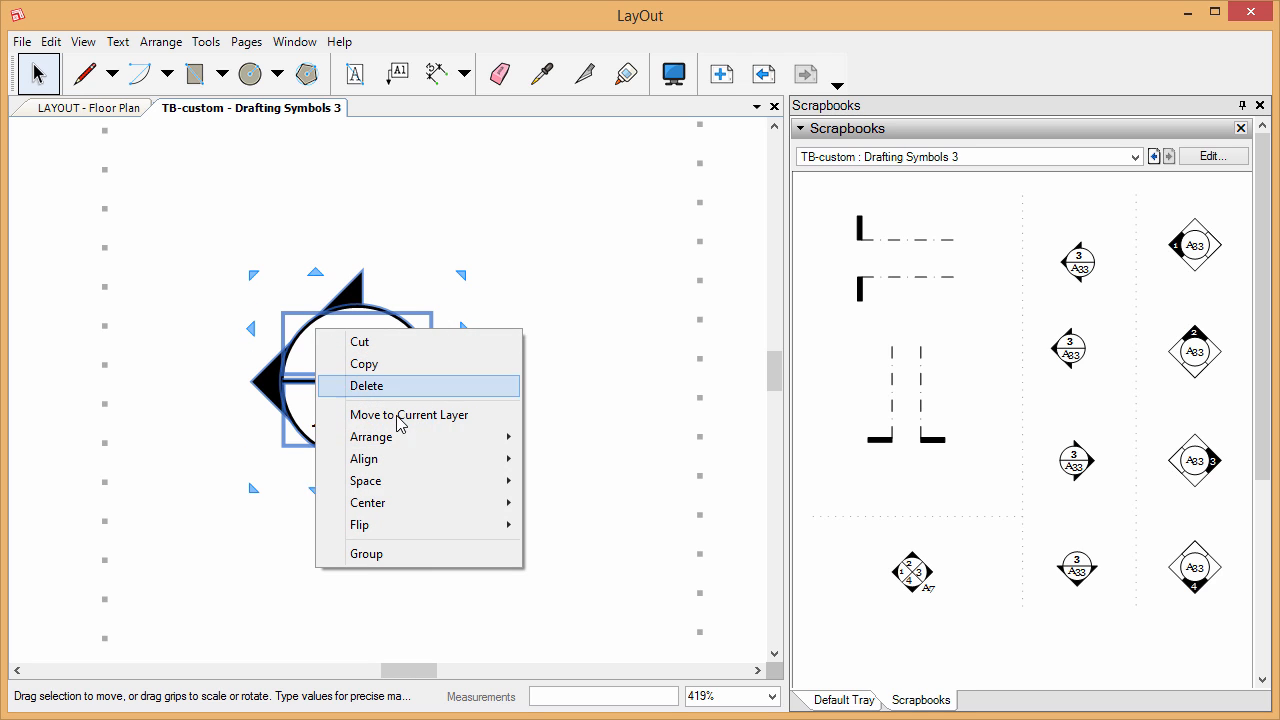
click(366, 554)
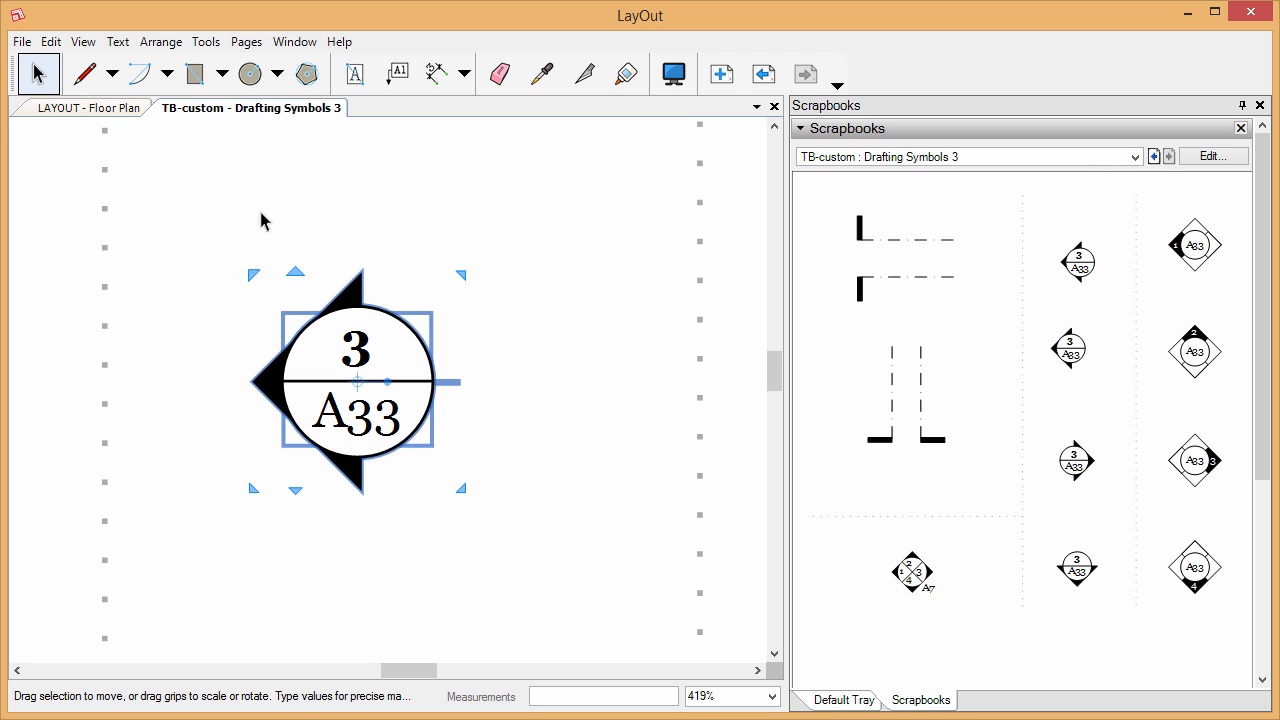
click(21, 41)
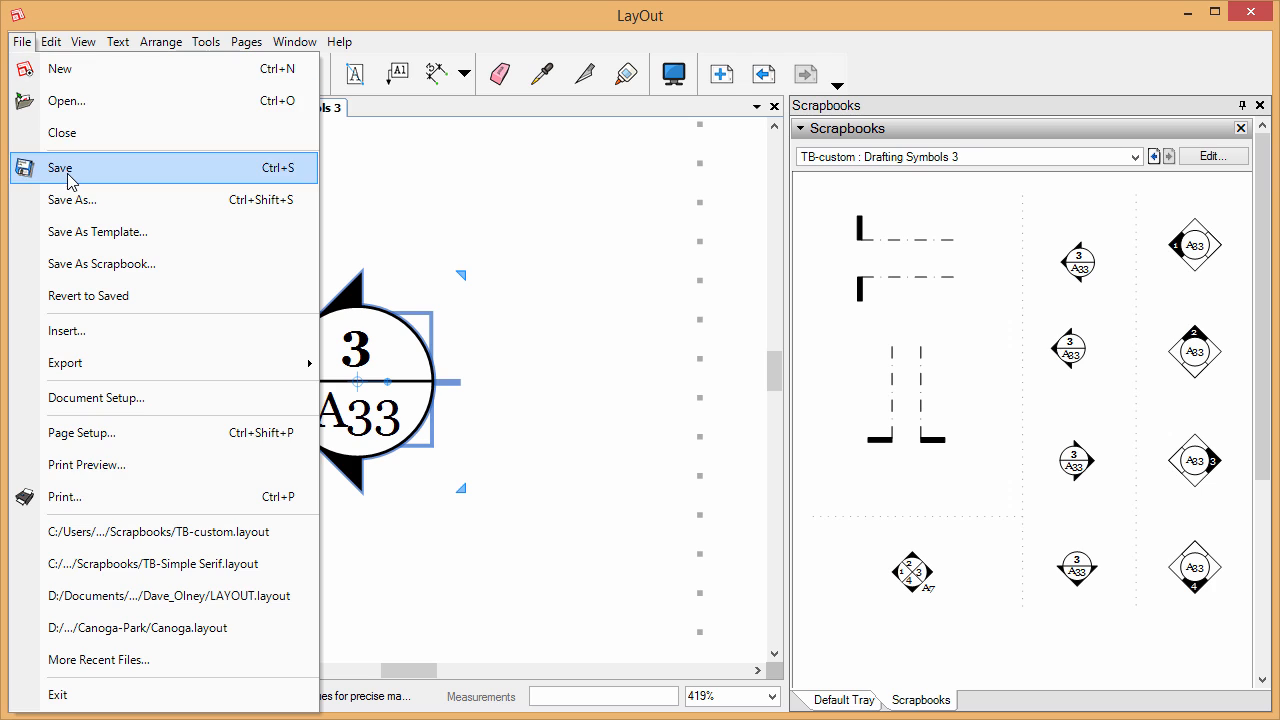
click(35, 170)
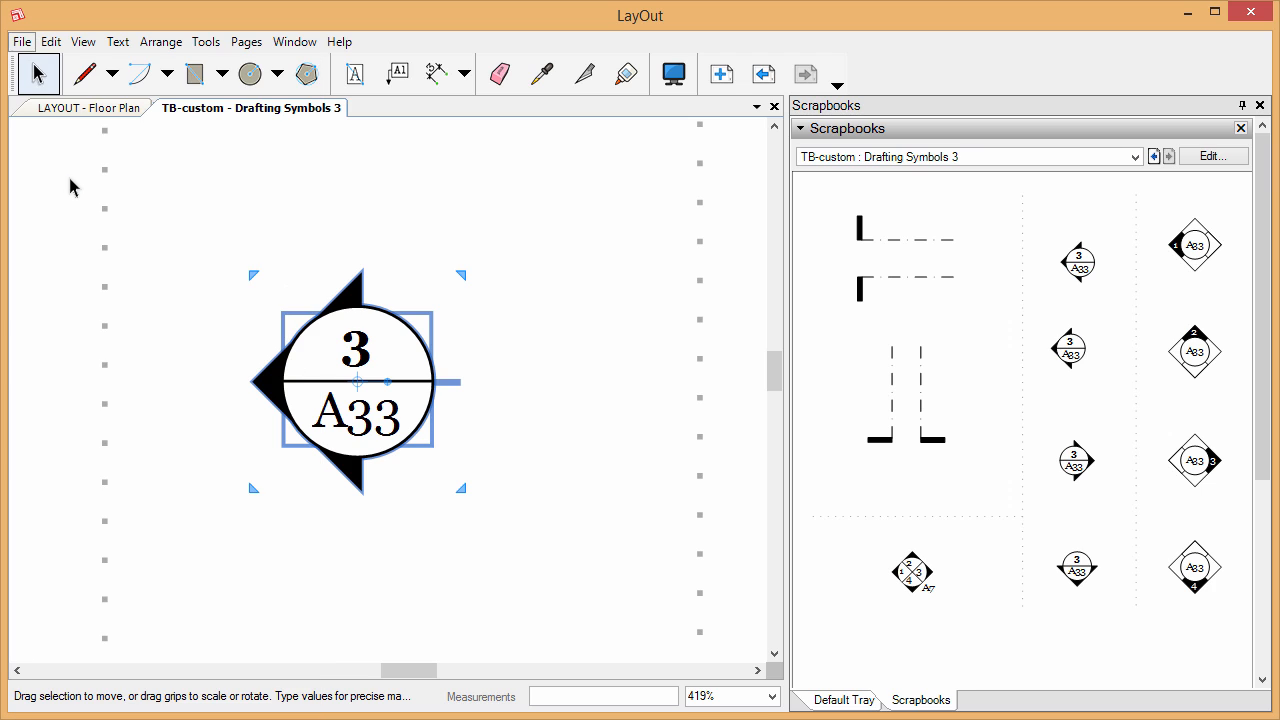
- Place the left-pointing elevation marker from the TB-custom scrapbook on the Floor Plan, on the open floor in front of the upper-right cabinet
click(100, 108)
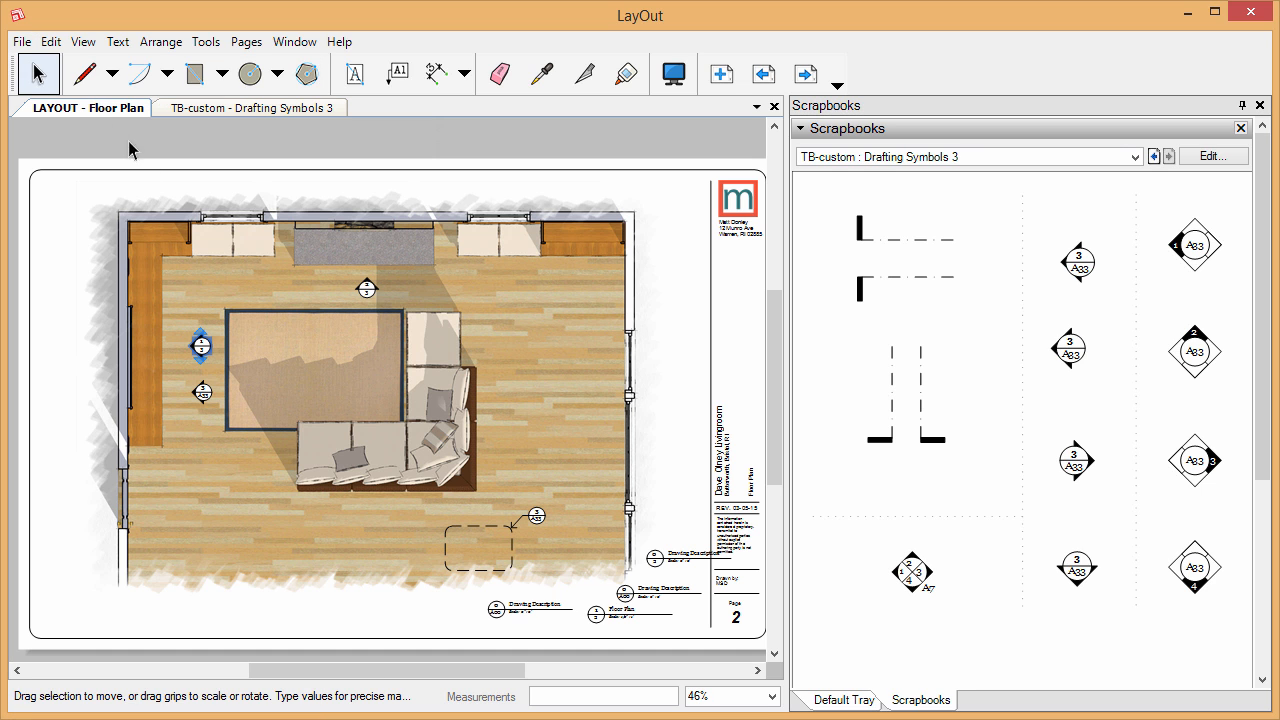
click(1069, 355)
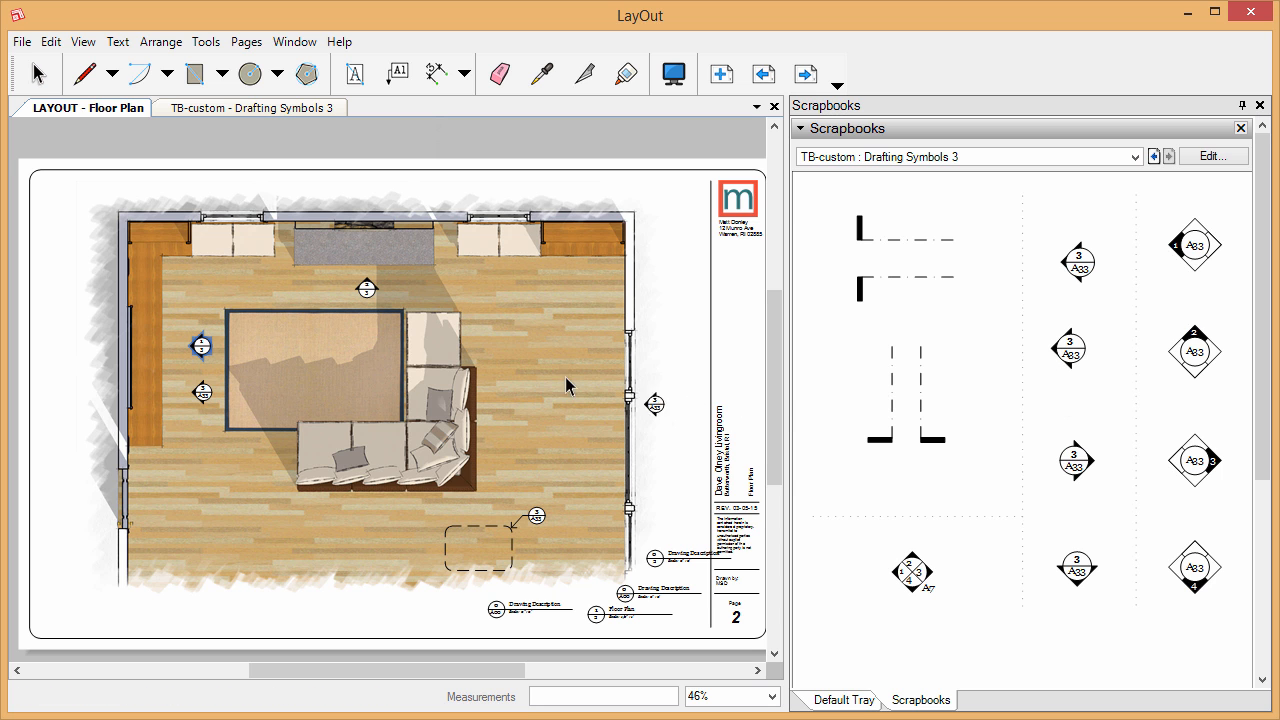
scroll(566, 386, up, 6)
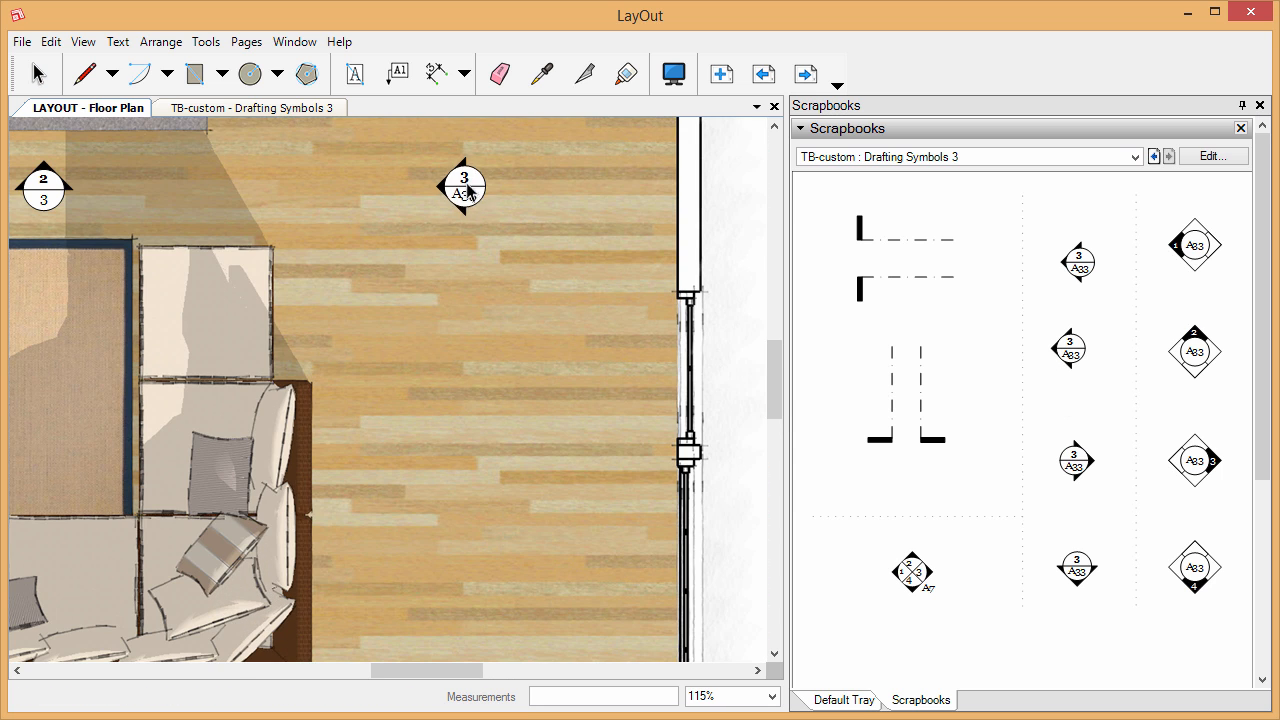
click(468, 190)
scroll(460, 194, up, 5)
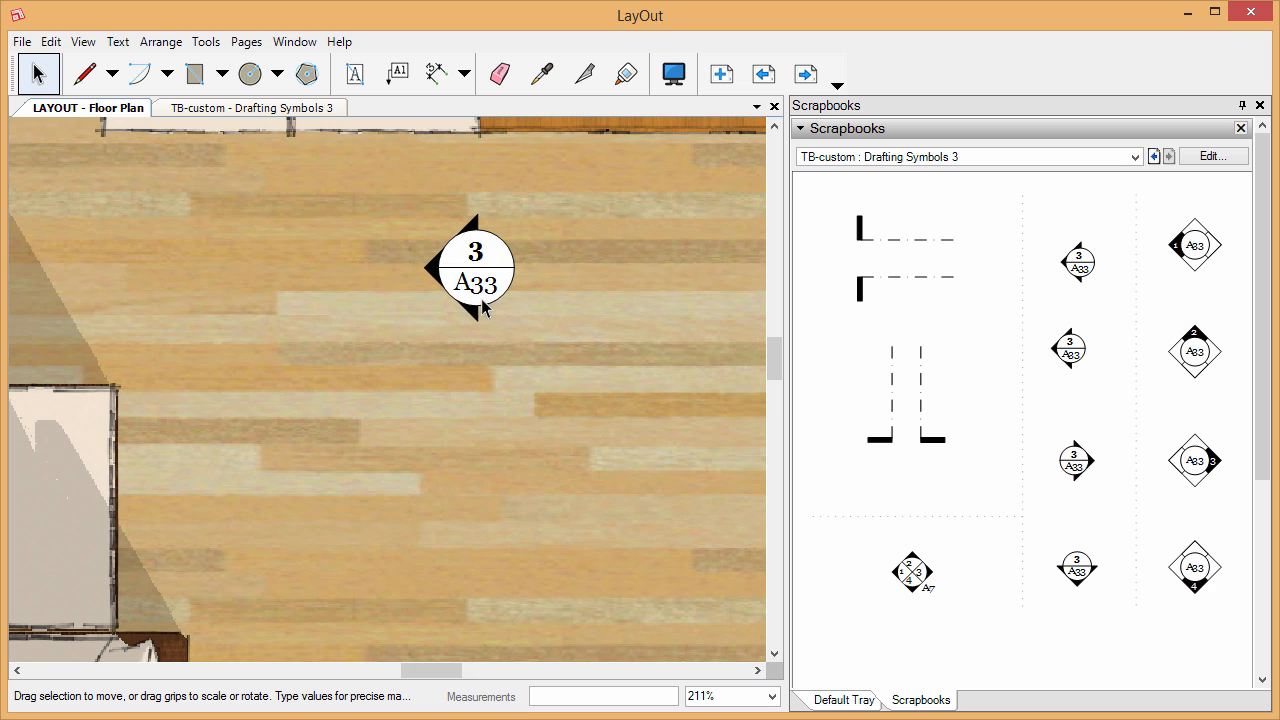
- Change the placed marker's lower label to 4, leave the group and reselect the marker
double_click(486, 290)
double_click(483, 289)
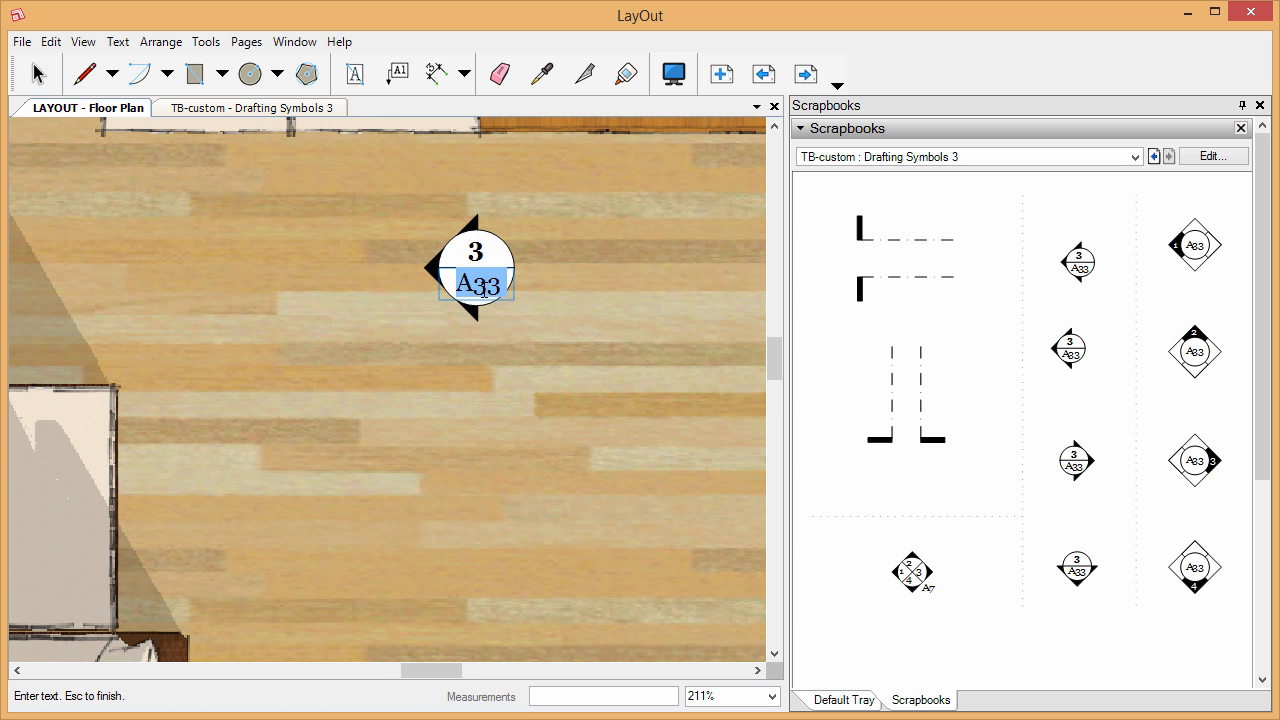
text(4)
key(Escape)
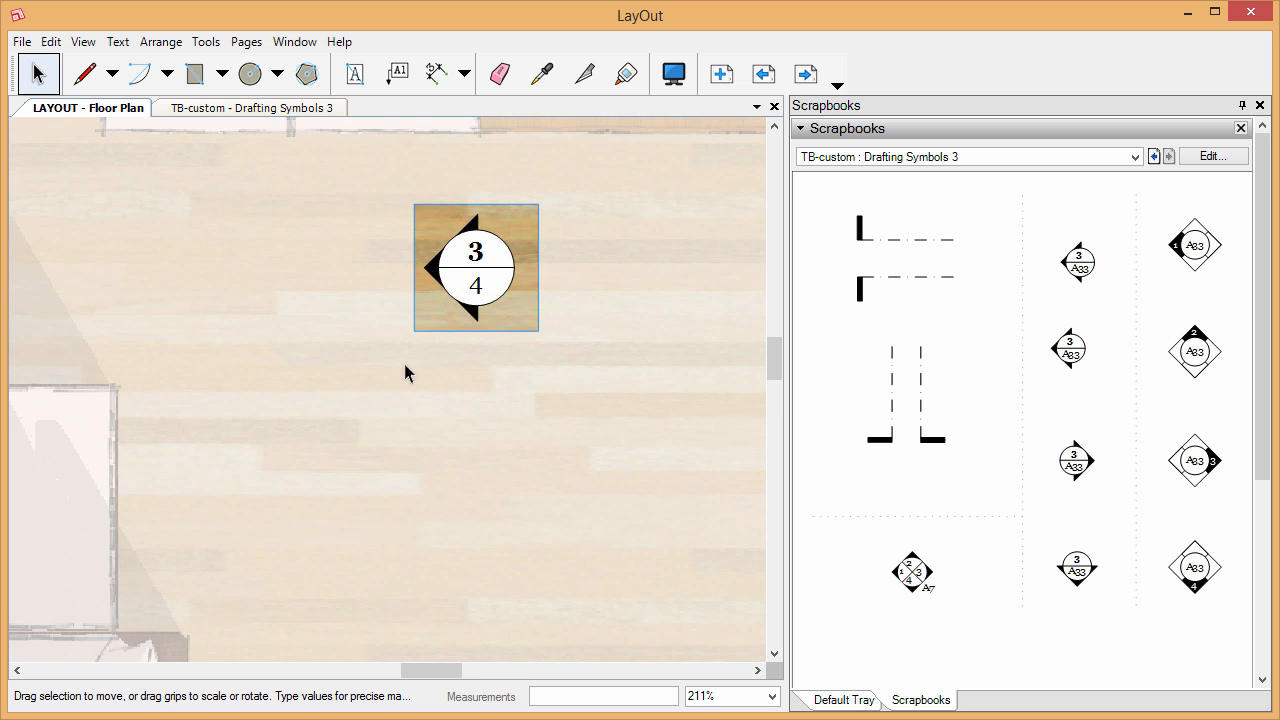
scroll(404, 364, down, 3)
click(472, 372)
click(466, 296)
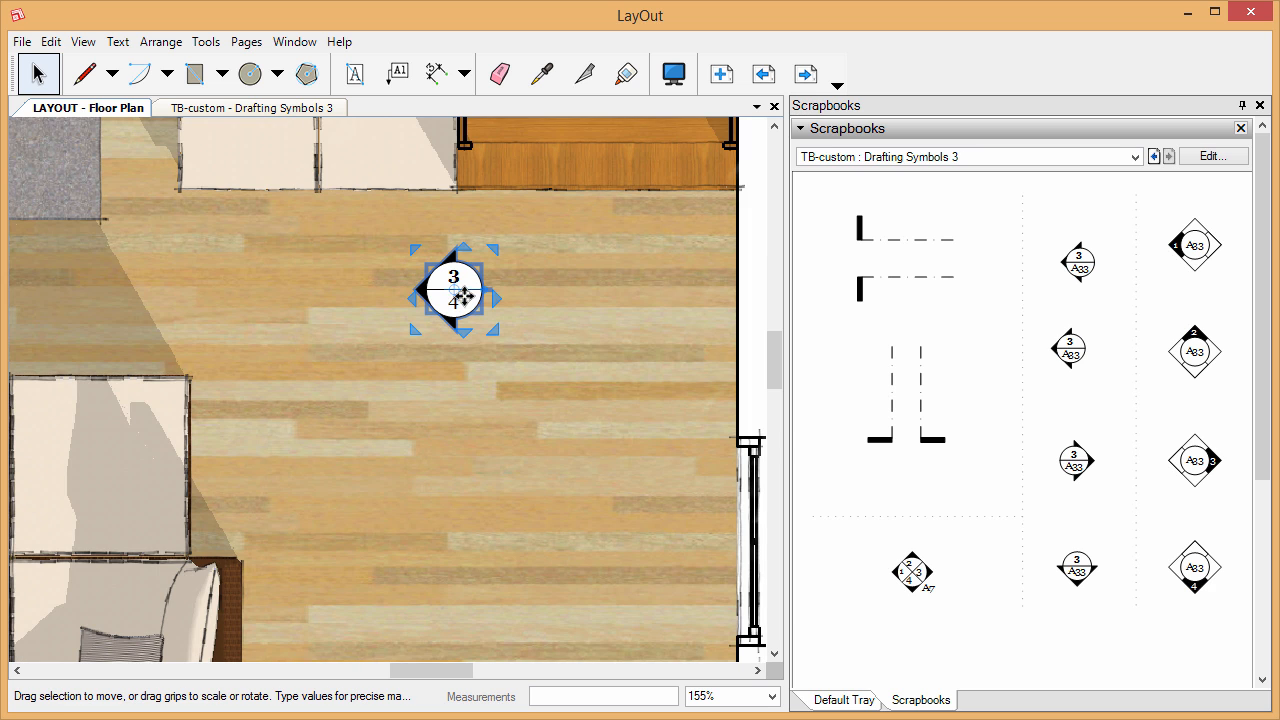
- Inside the placed marker's group, rotate the arrow 90 degrees clockwise to point up, and leave the group
scroll(471, 291, up, 3)
scroll(471, 291, up, 3)
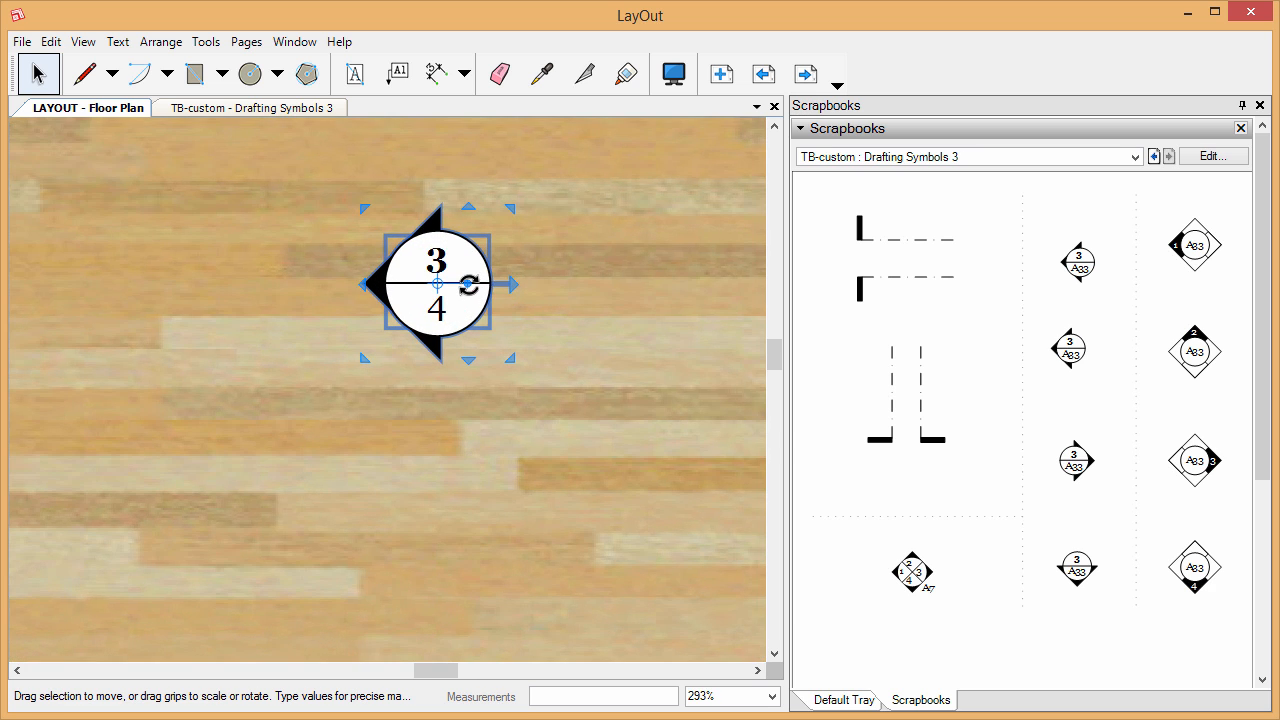
double_click(443, 334)
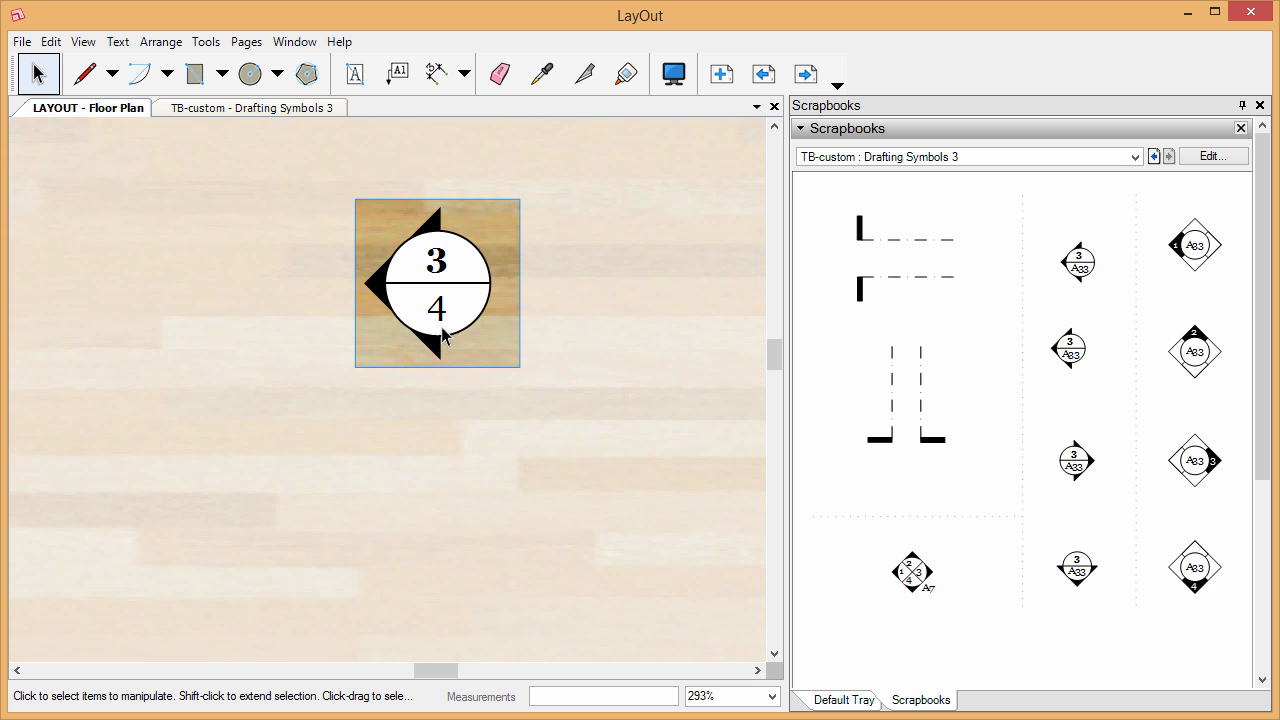
click(436, 358)
drag(495, 285, 437, 361)
scroll(240, 235, down, 6)
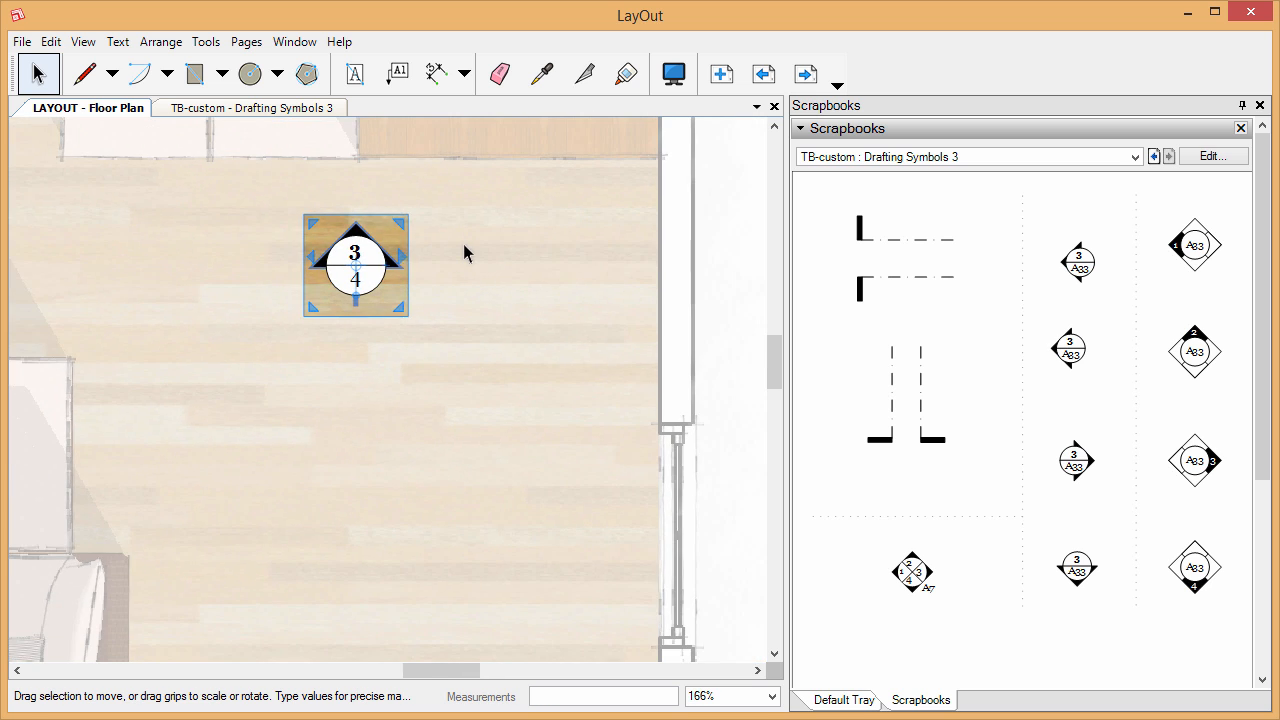
double_click(420, 270)
- Copy the upward-pointing marker down and to the right, onto the floor beside the right wall's windows
click(362, 266)
scroll(365, 255, down, 4)
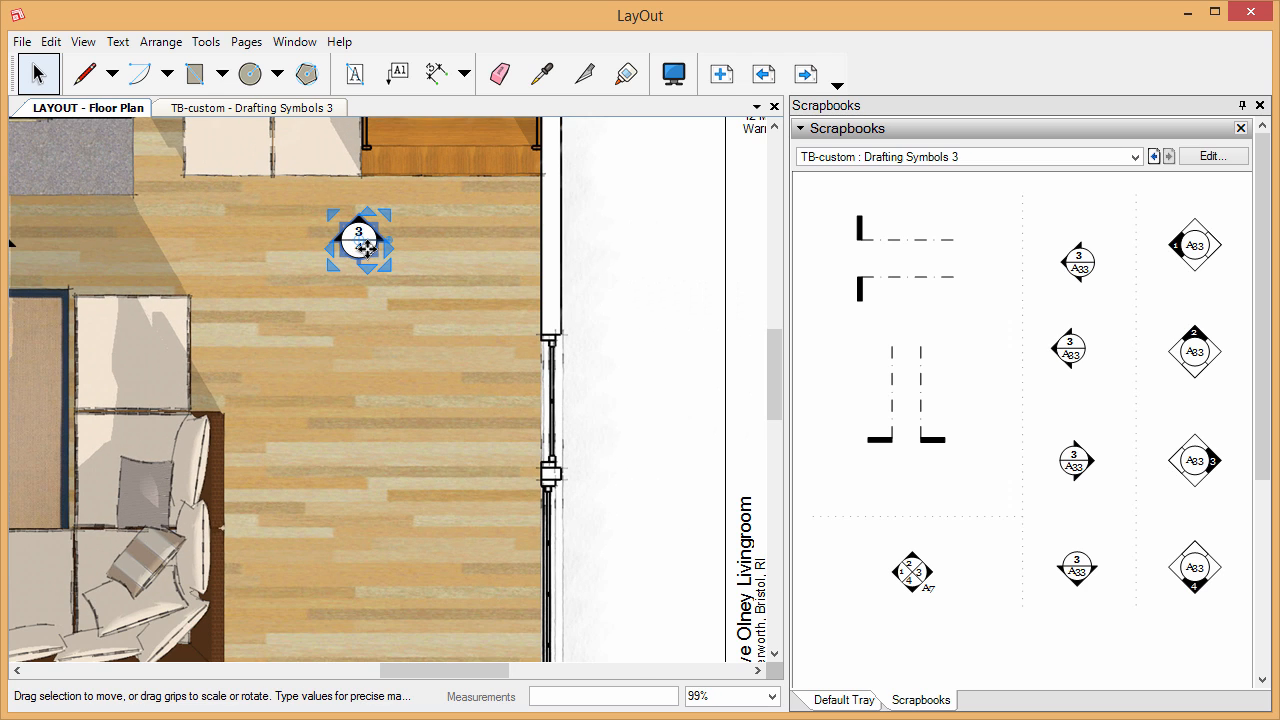
ctrl+drag(366, 248, 466, 476)
scroll(462, 462, up, 5)
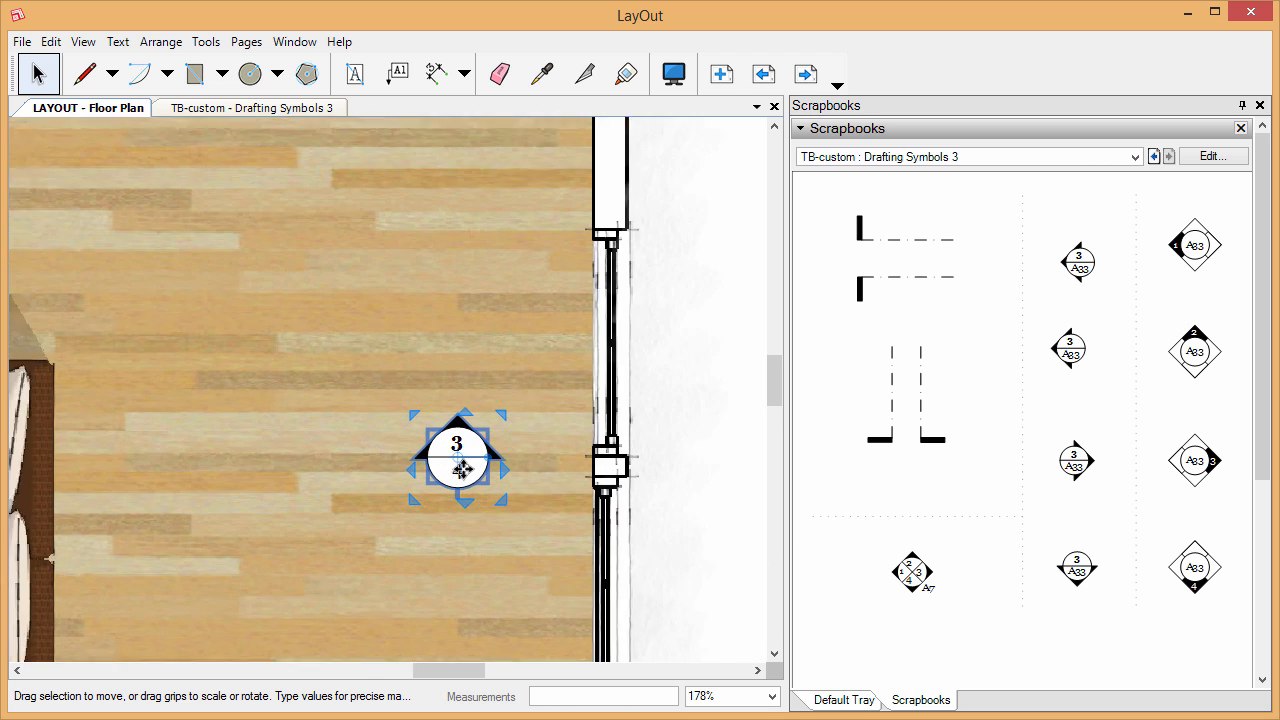
- Rotate the arrow inside the copied marker 90 degrees clockwise to point at the right wall, and leave the group
double_click(460, 459)
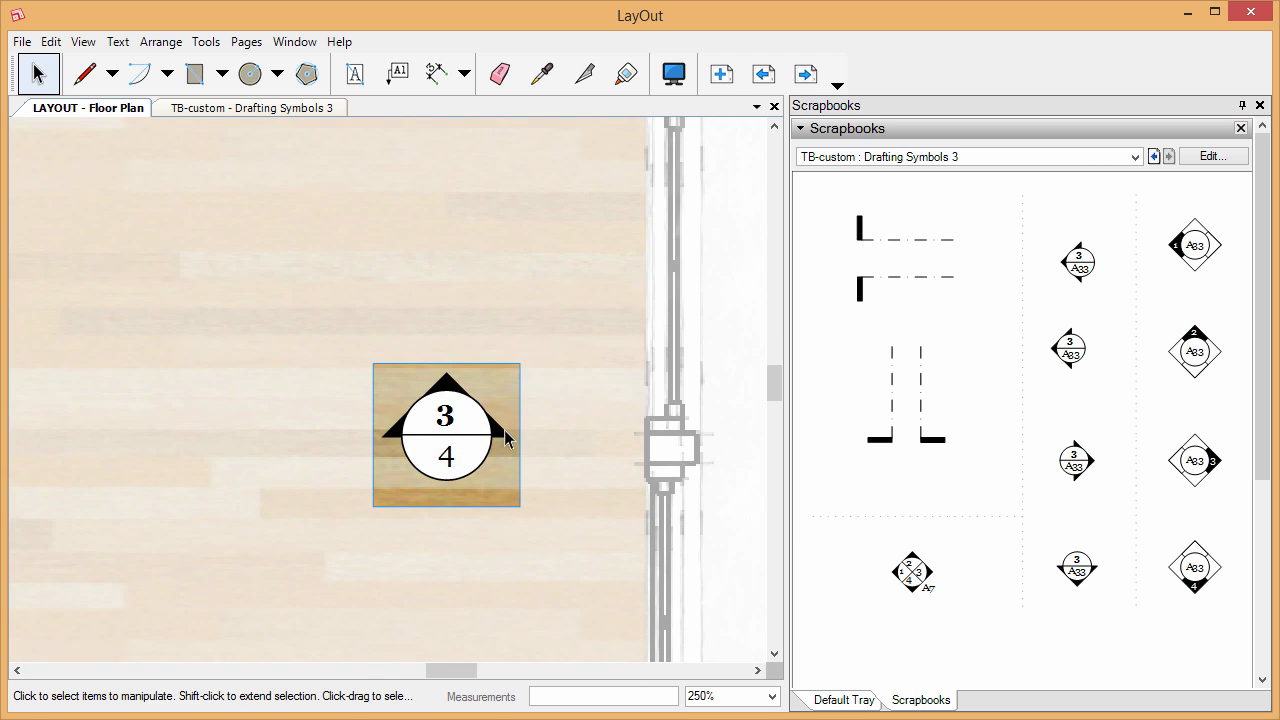
click(507, 438)
drag(480, 435, 447, 490)
scroll(452, 294, down, 4)
click(520, 292)
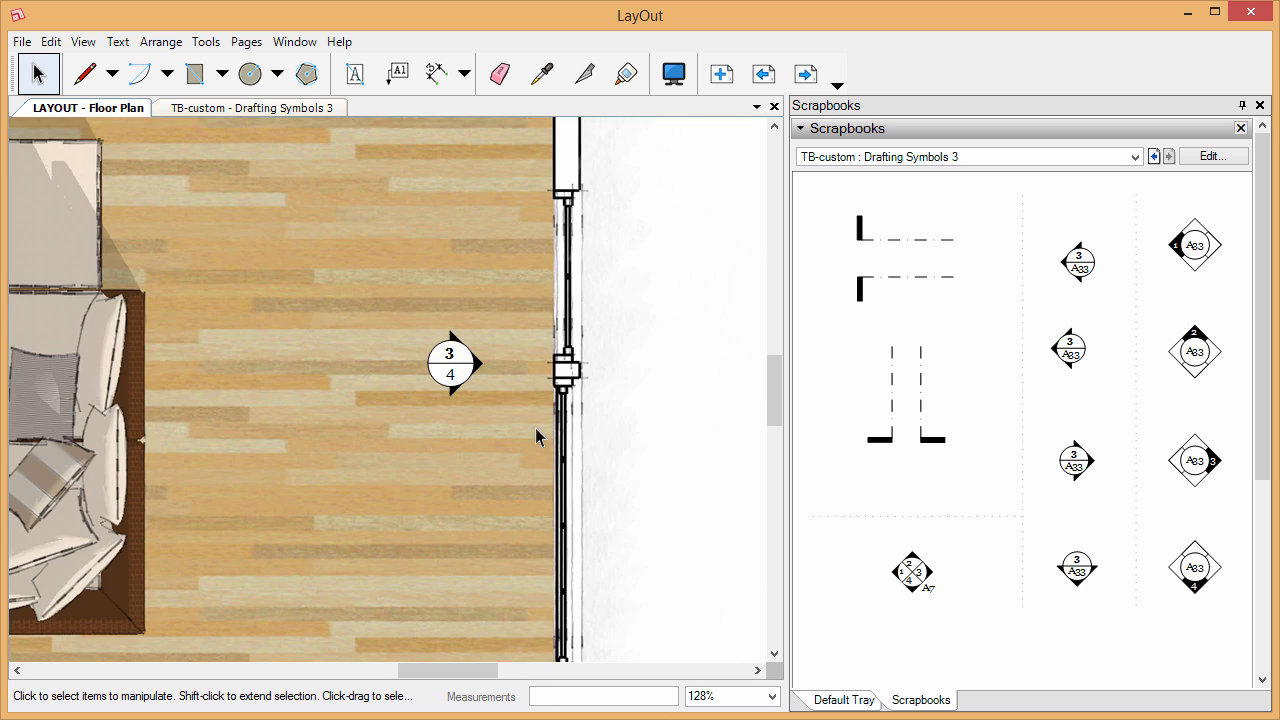
scroll(538, 444, down, 2)
scroll(538, 452, down, 1)
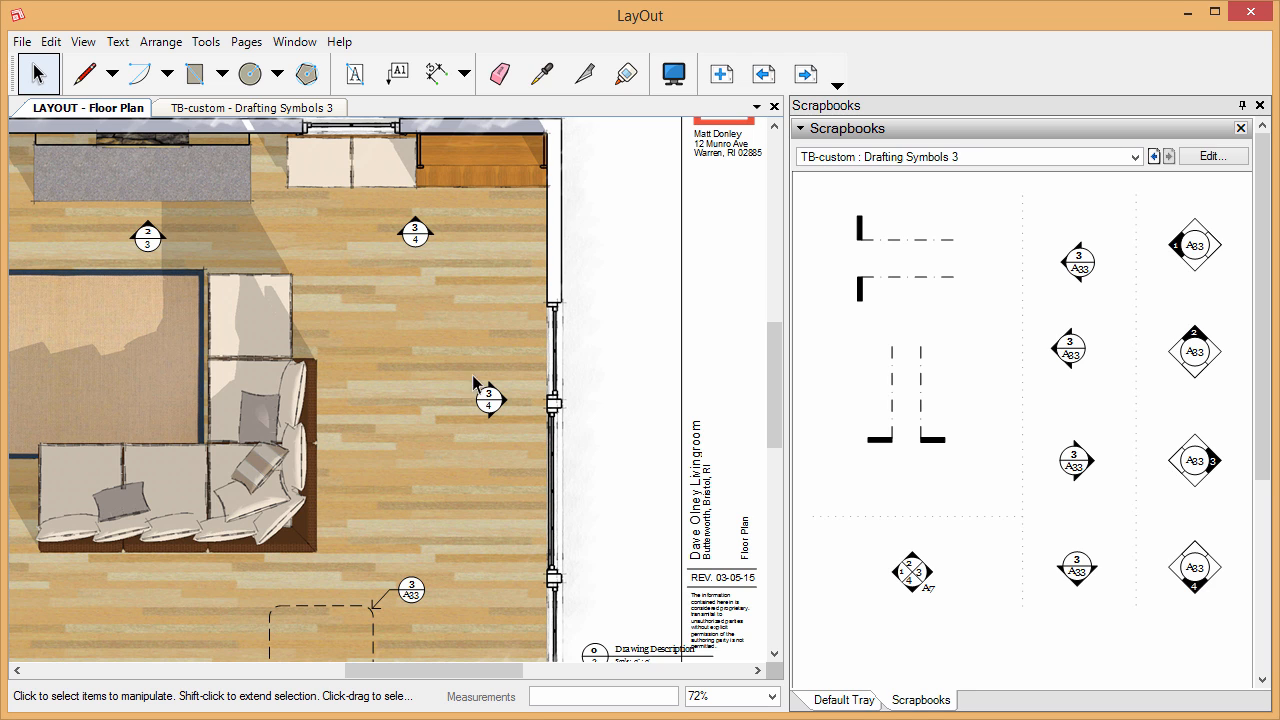
scroll(504, 299, down, 1)
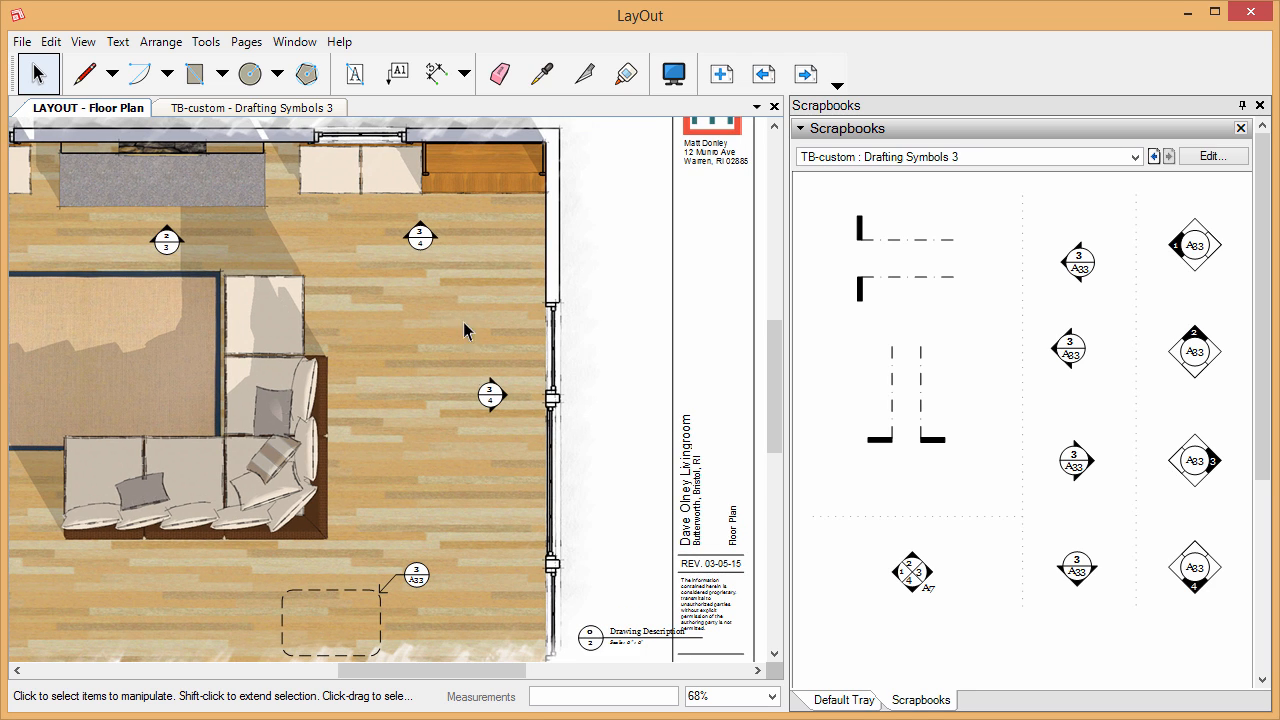